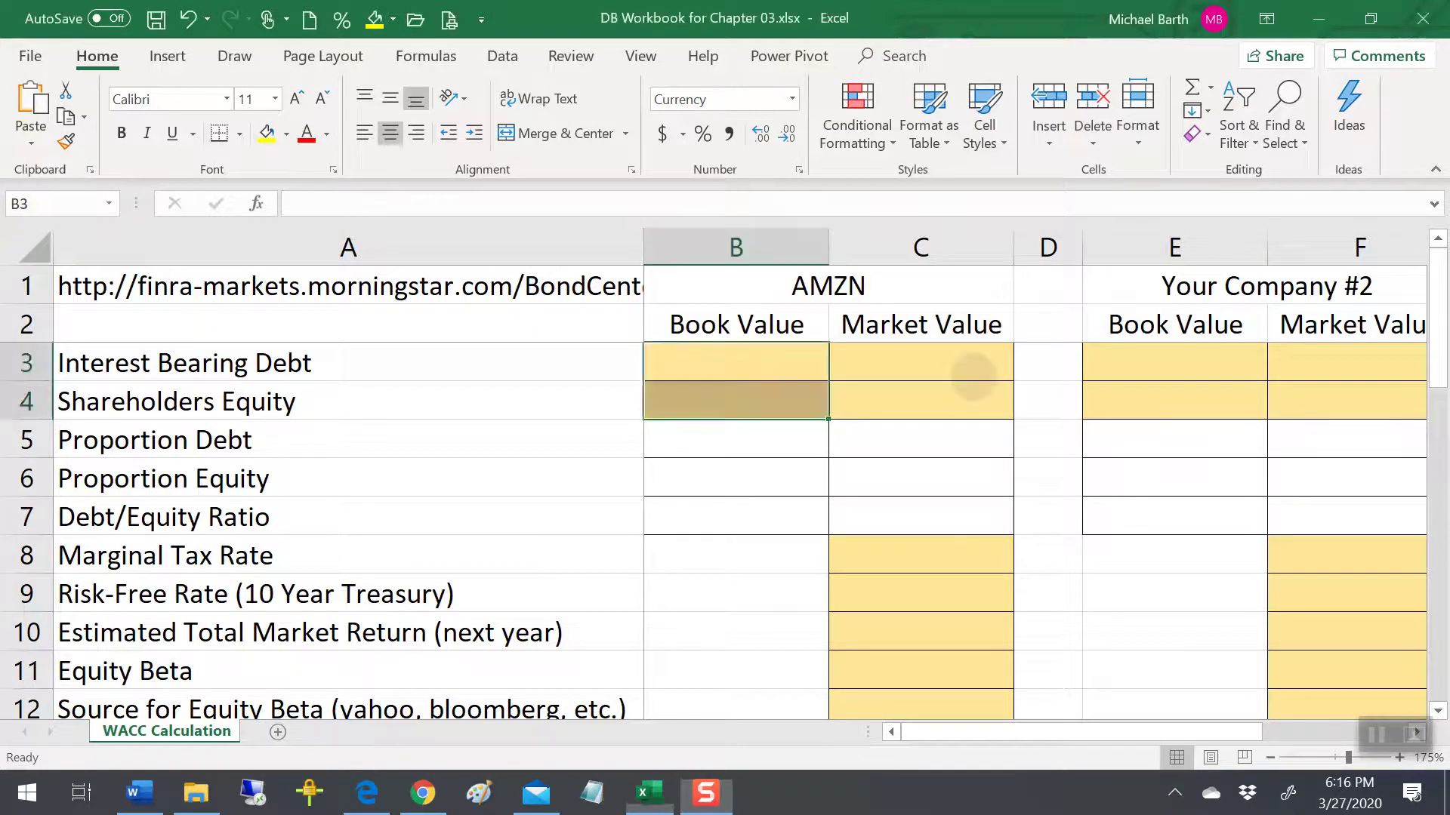
# Review the AMZN book and market value cells for debt, equity and their ratios on the WACC Calculation sheet
pyautogui.scroll(-6, 973, 385)
pyautogui.scroll(6, 989, 631)
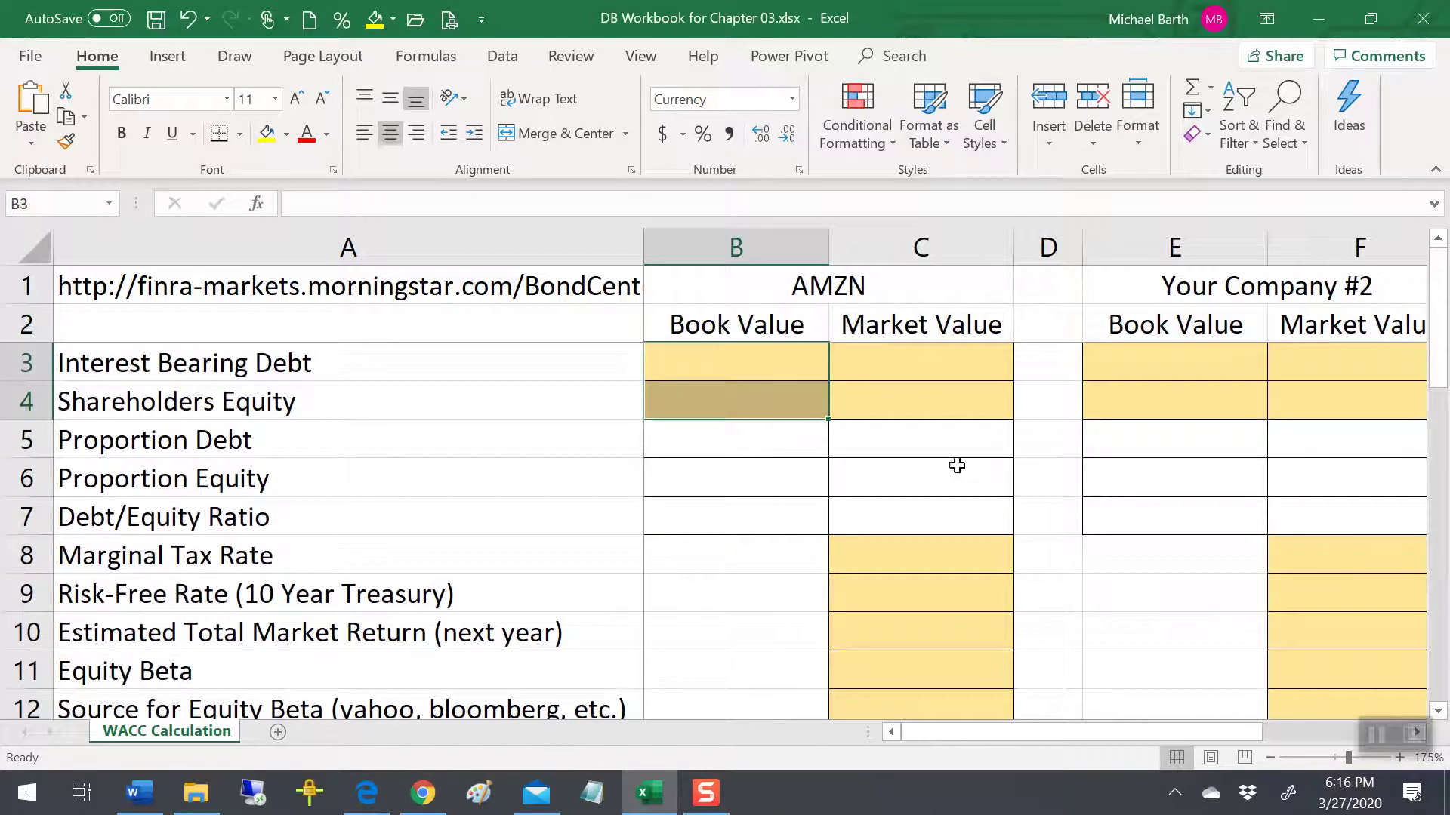
pyautogui.click(943, 444)
pyautogui.press('Down')
pyautogui.press('Down')
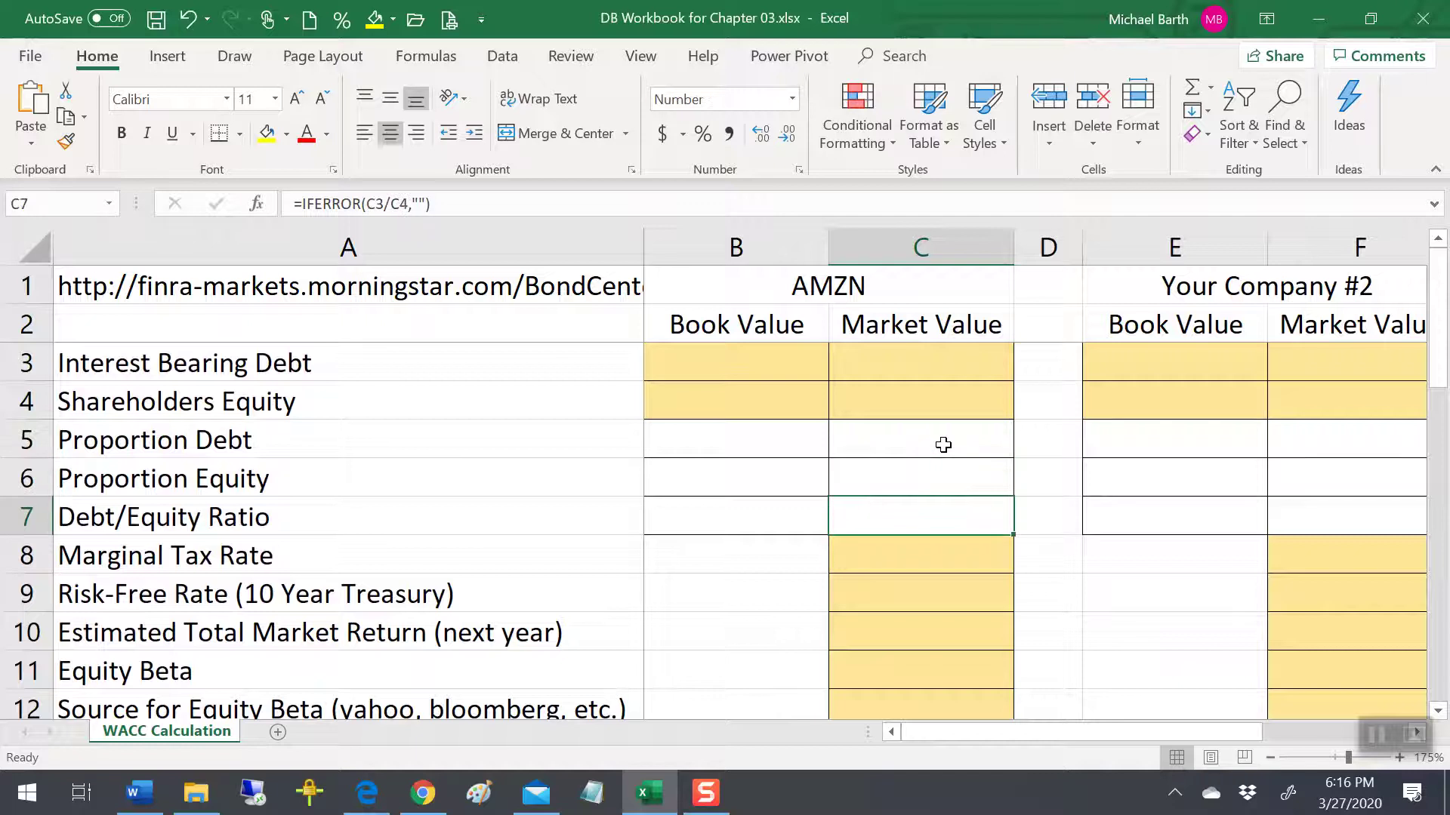
pyautogui.press('Up')
pyautogui.press('Up')
pyautogui.press('Up')
pyautogui.press('Up')
pyautogui.press('Left')
pyautogui.press('Up')
pyautogui.press('Down')
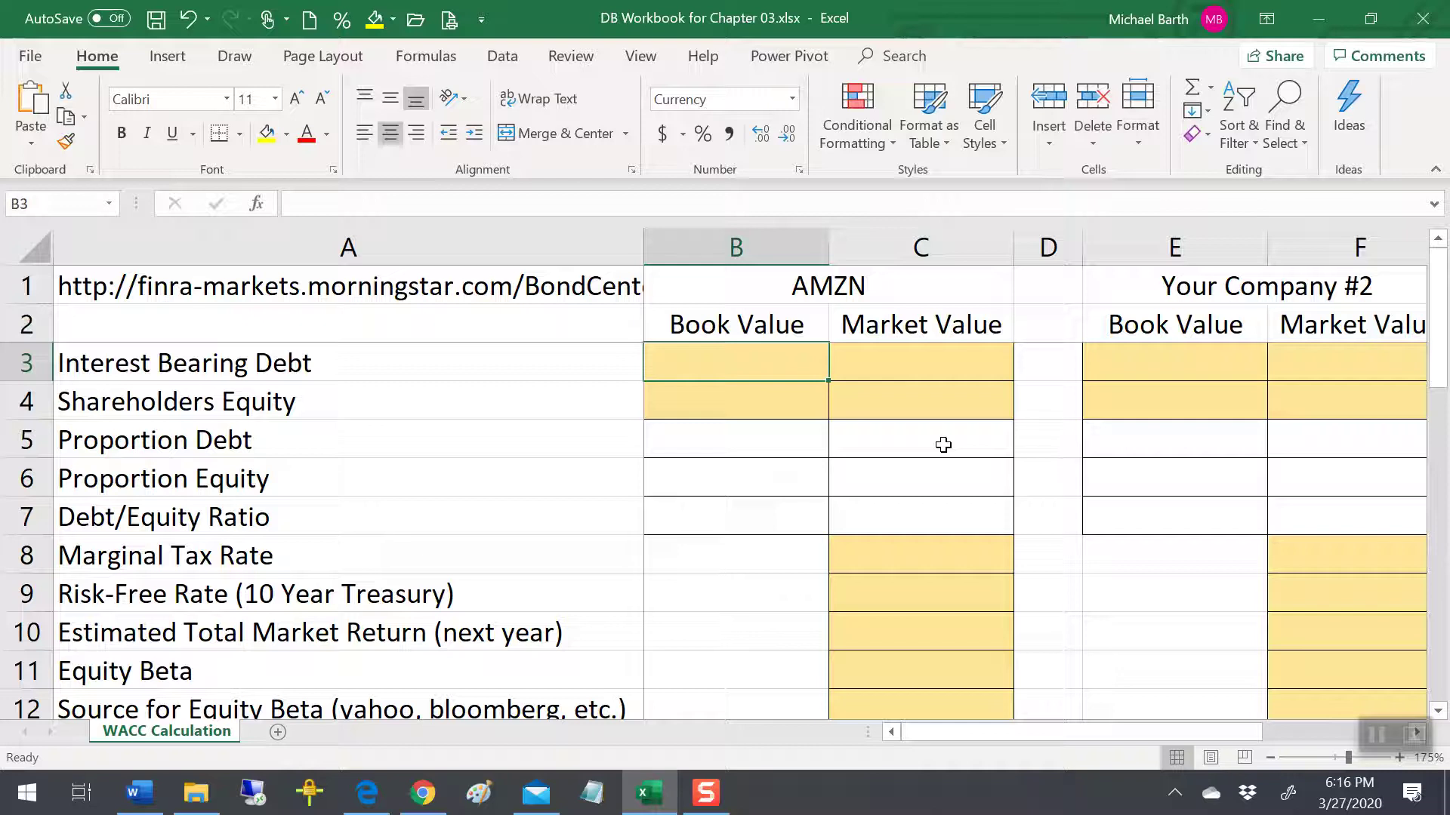
pyautogui.press('Right')
pyautogui.press('Left')
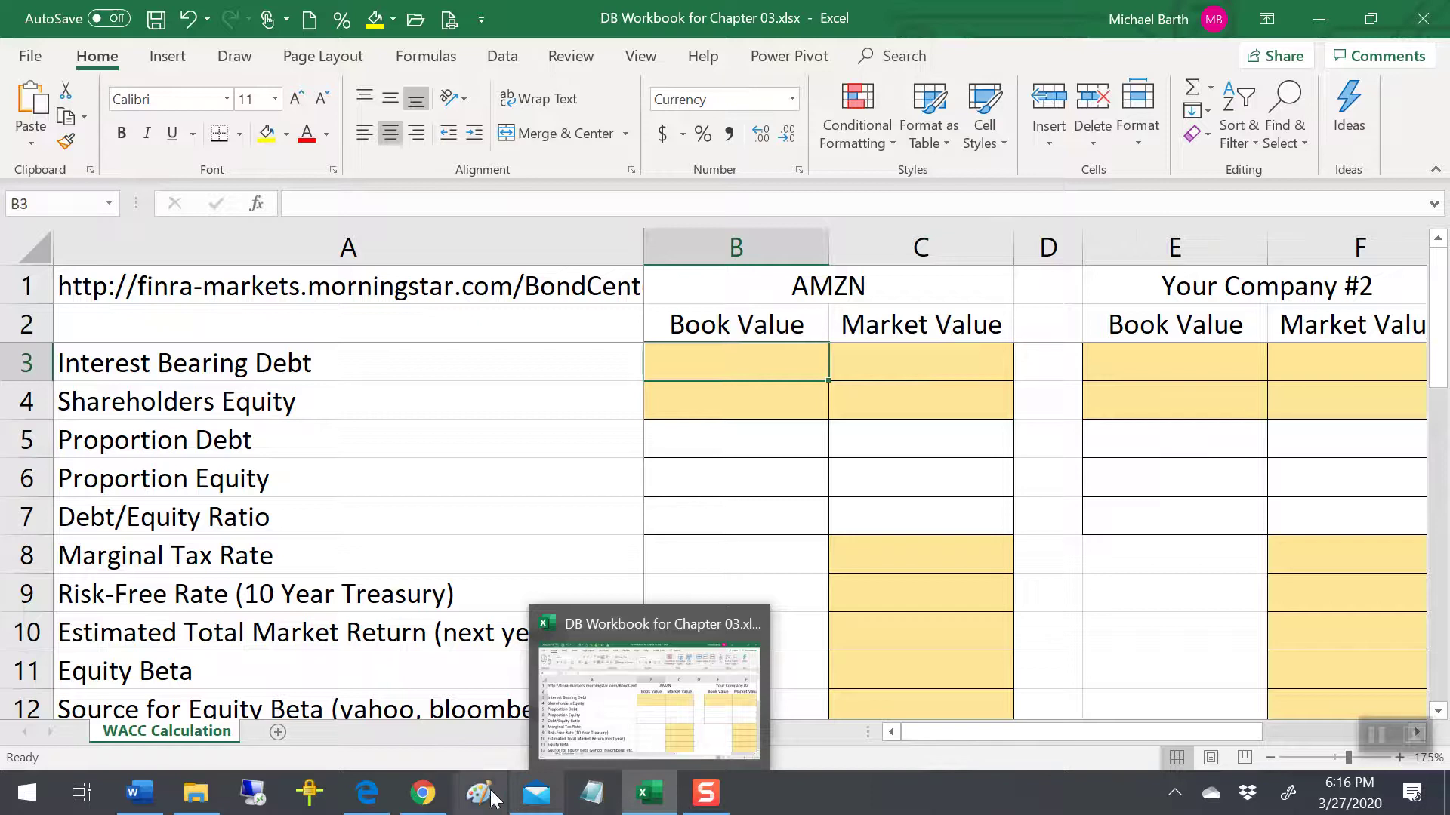
# Switch to Edge and open the Amazon.com Inc. (AMZN) Analysis of Debt result from the "market value of amazon debt" search
pyautogui.moveTo(427, 800)
pyautogui.hotkey('ctrl', '0')
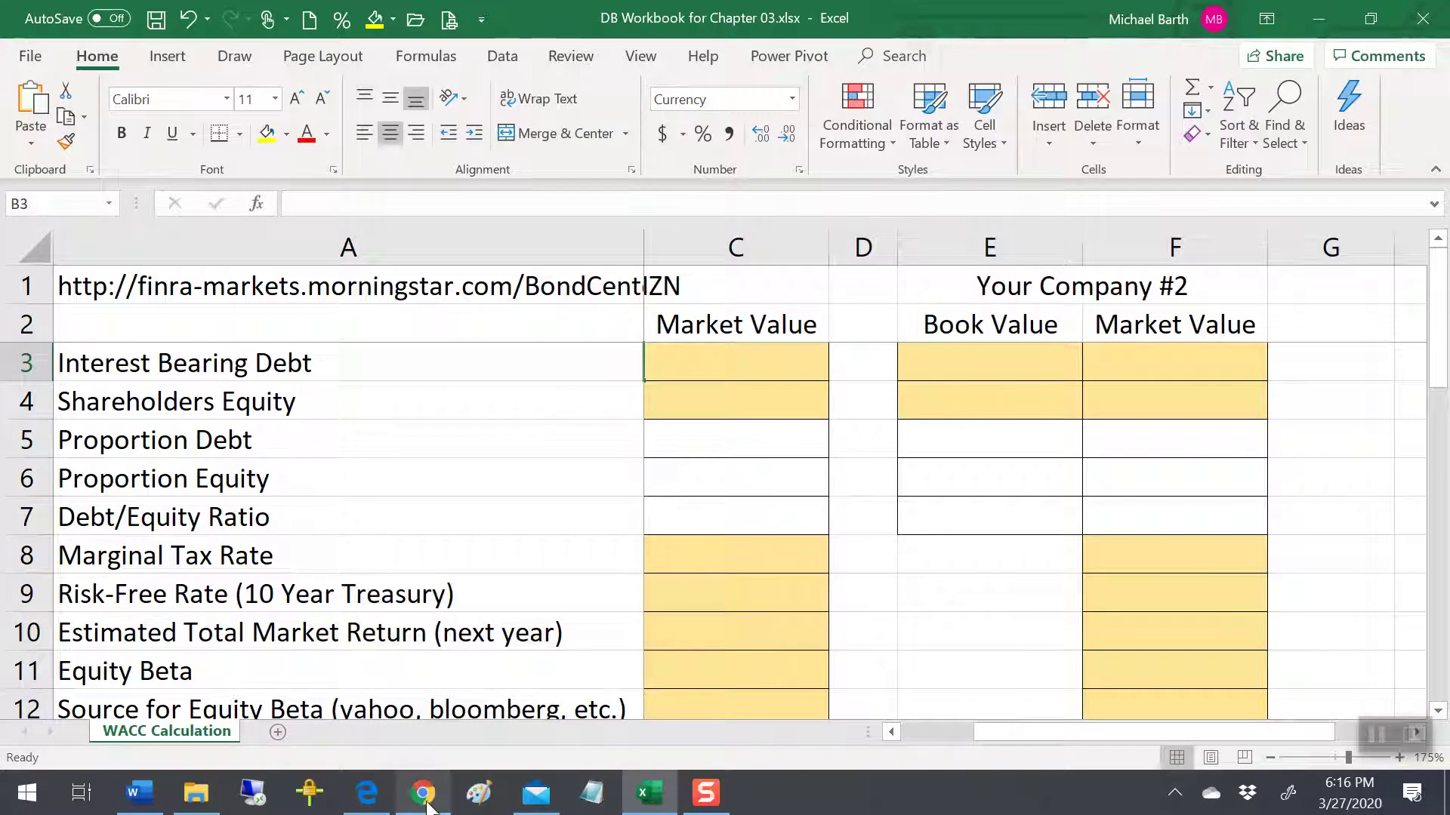
pyautogui.click(427, 804)
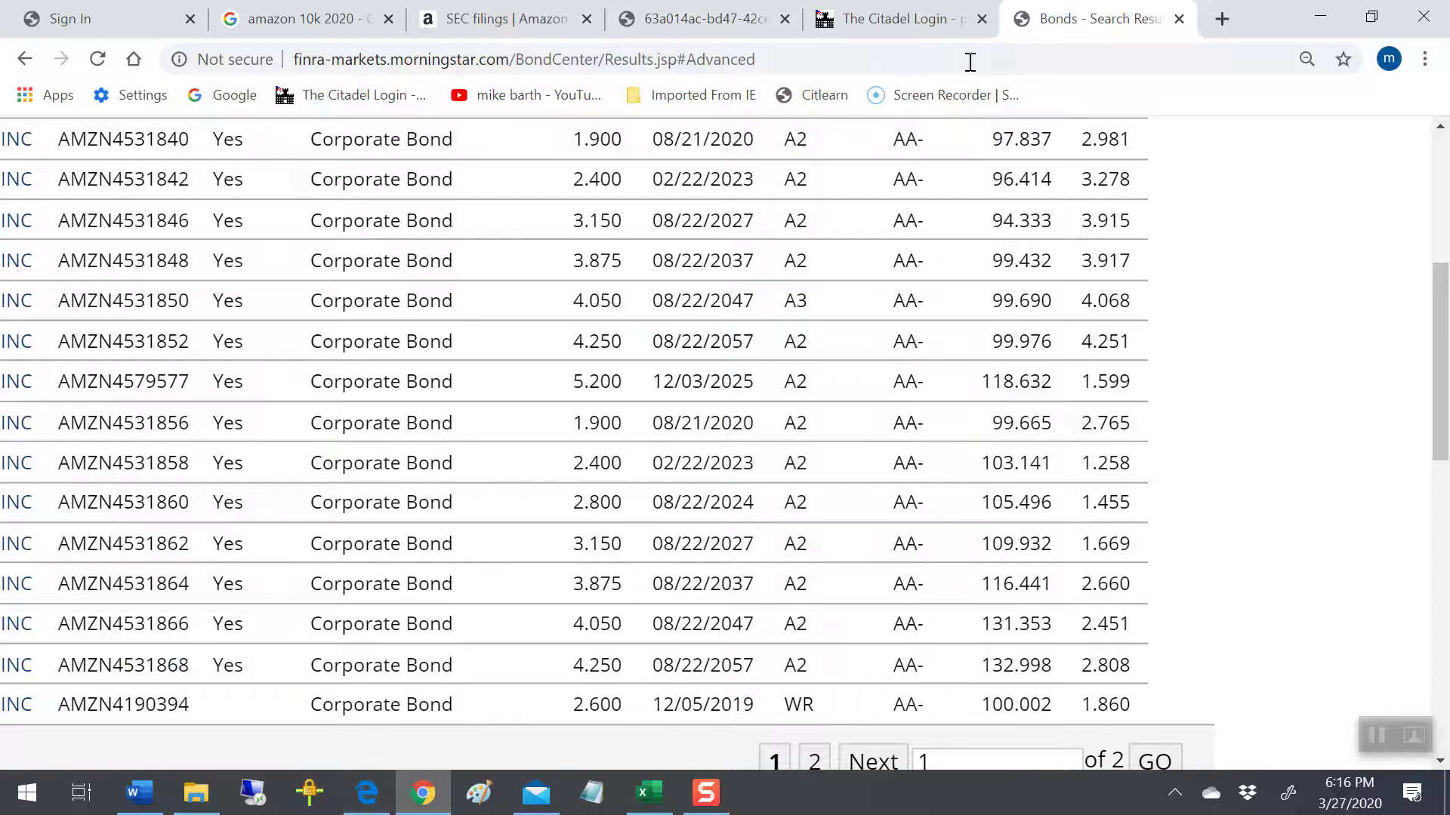
pyautogui.click(361, 805)
pyautogui.scroll(10, 576, 505)
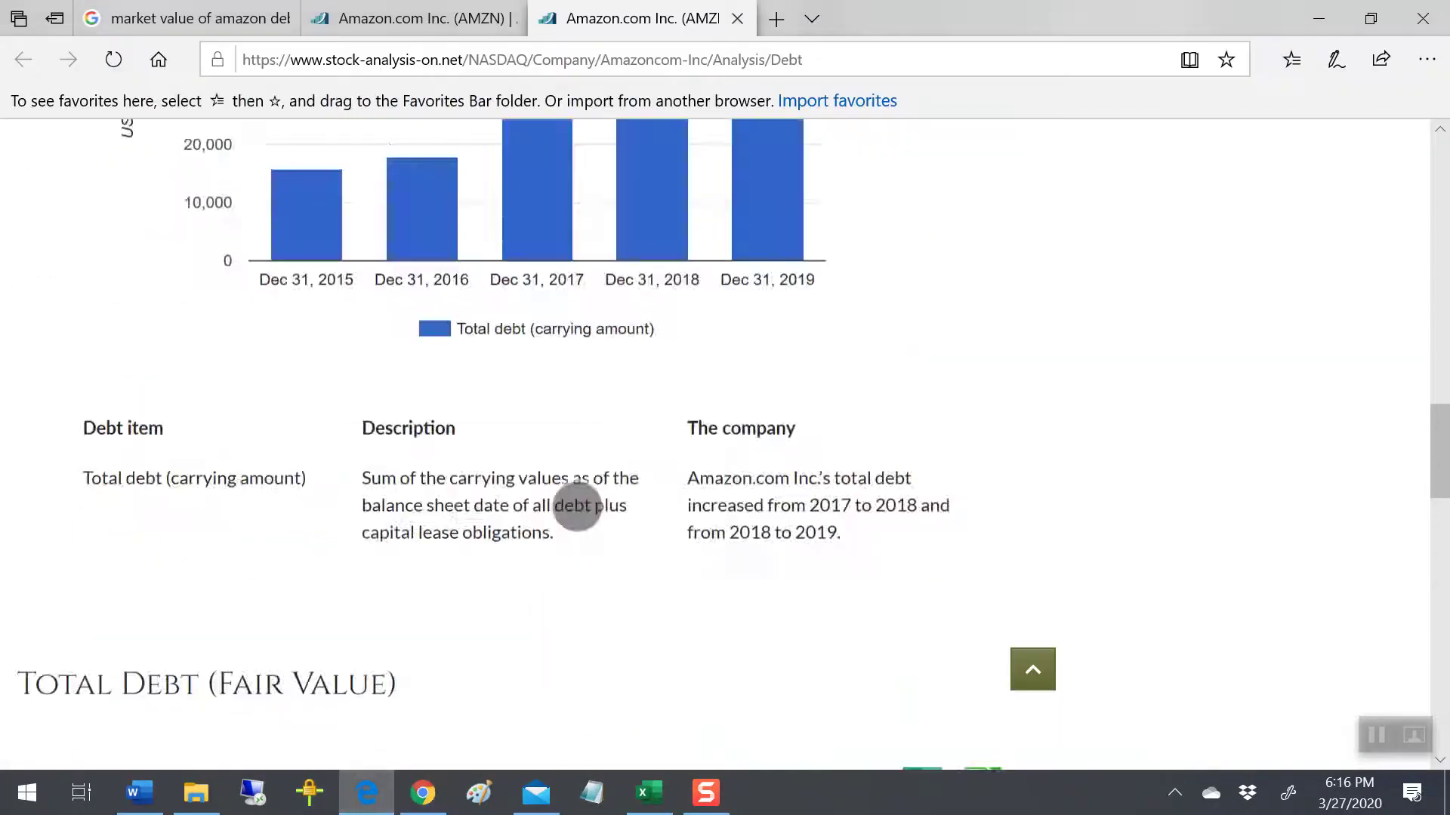
pyautogui.scroll(2, 576, 505)
pyautogui.hotkey('ctrl', '1')
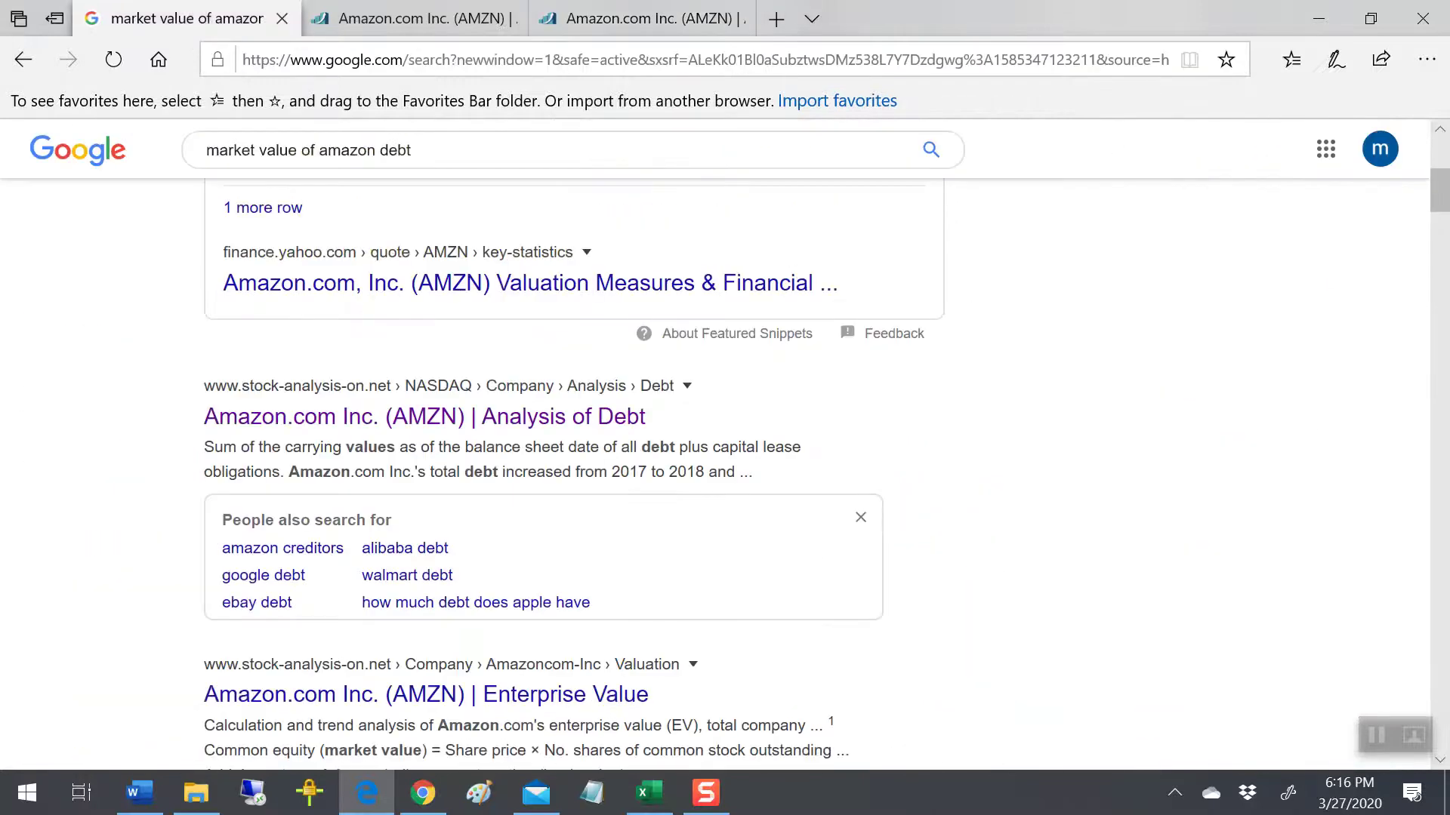
pyautogui.scroll(6, 672, 506)
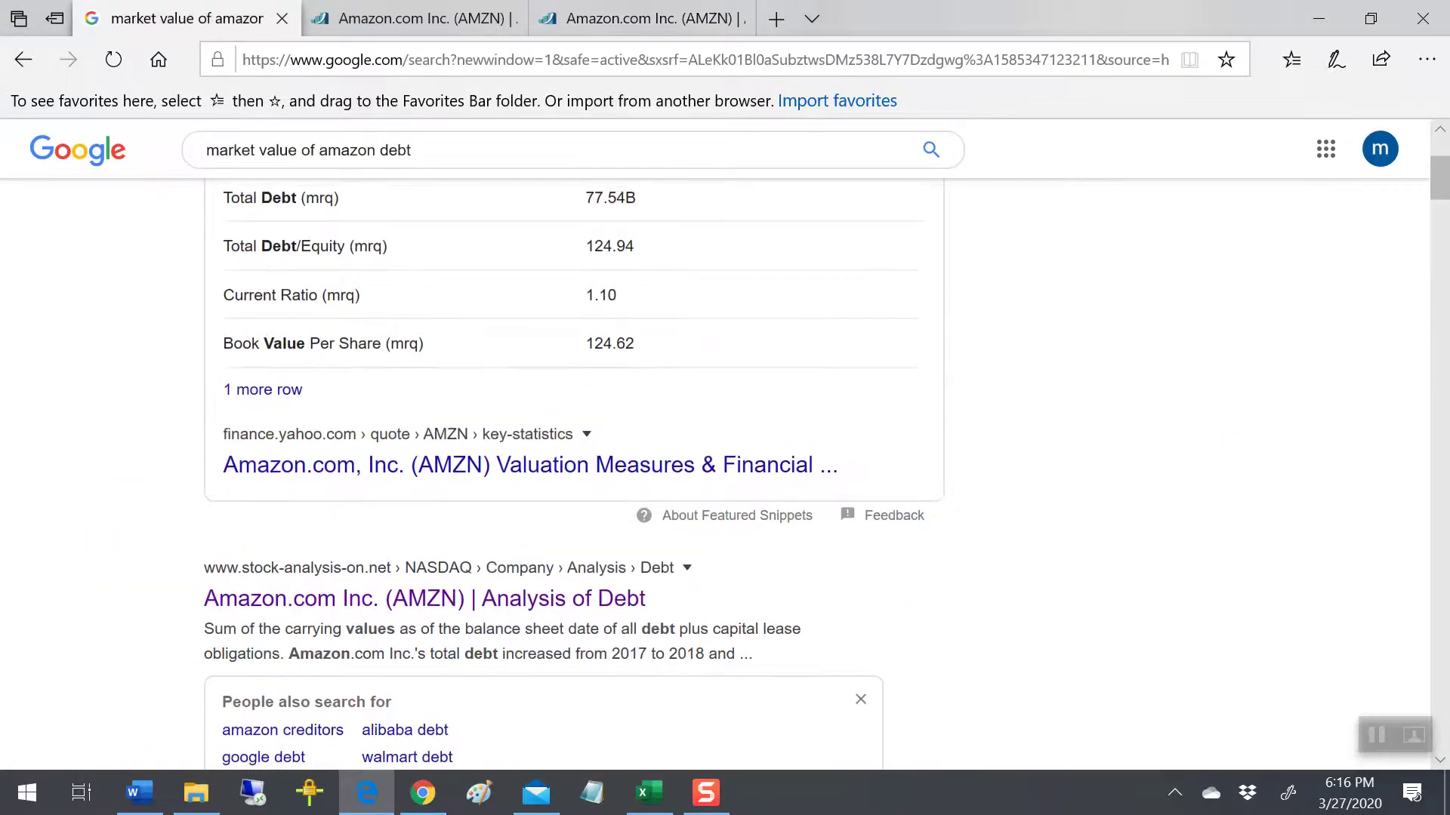
pyautogui.scroll(-7, 773, 518)
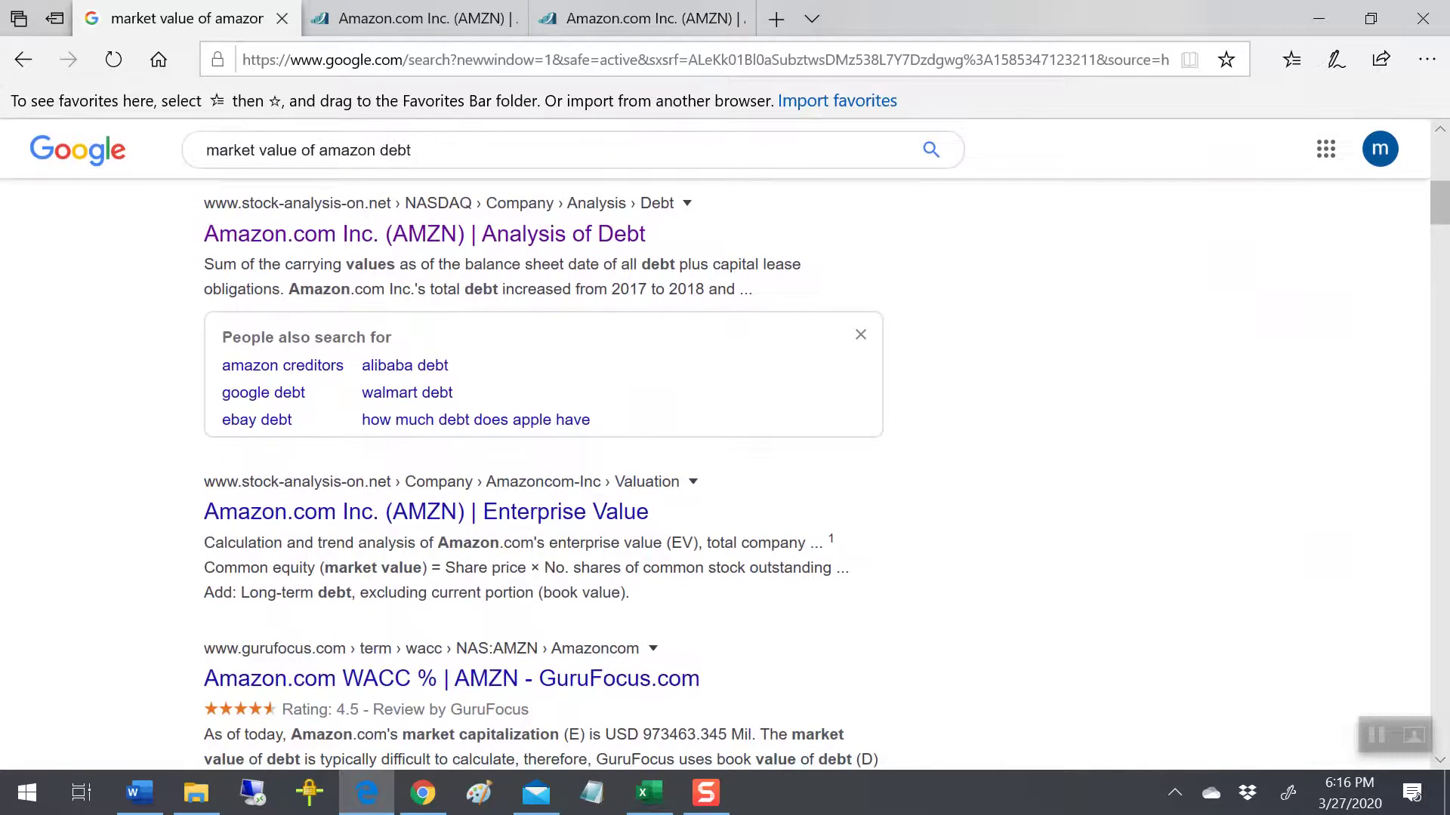
pyautogui.click(550, 238)
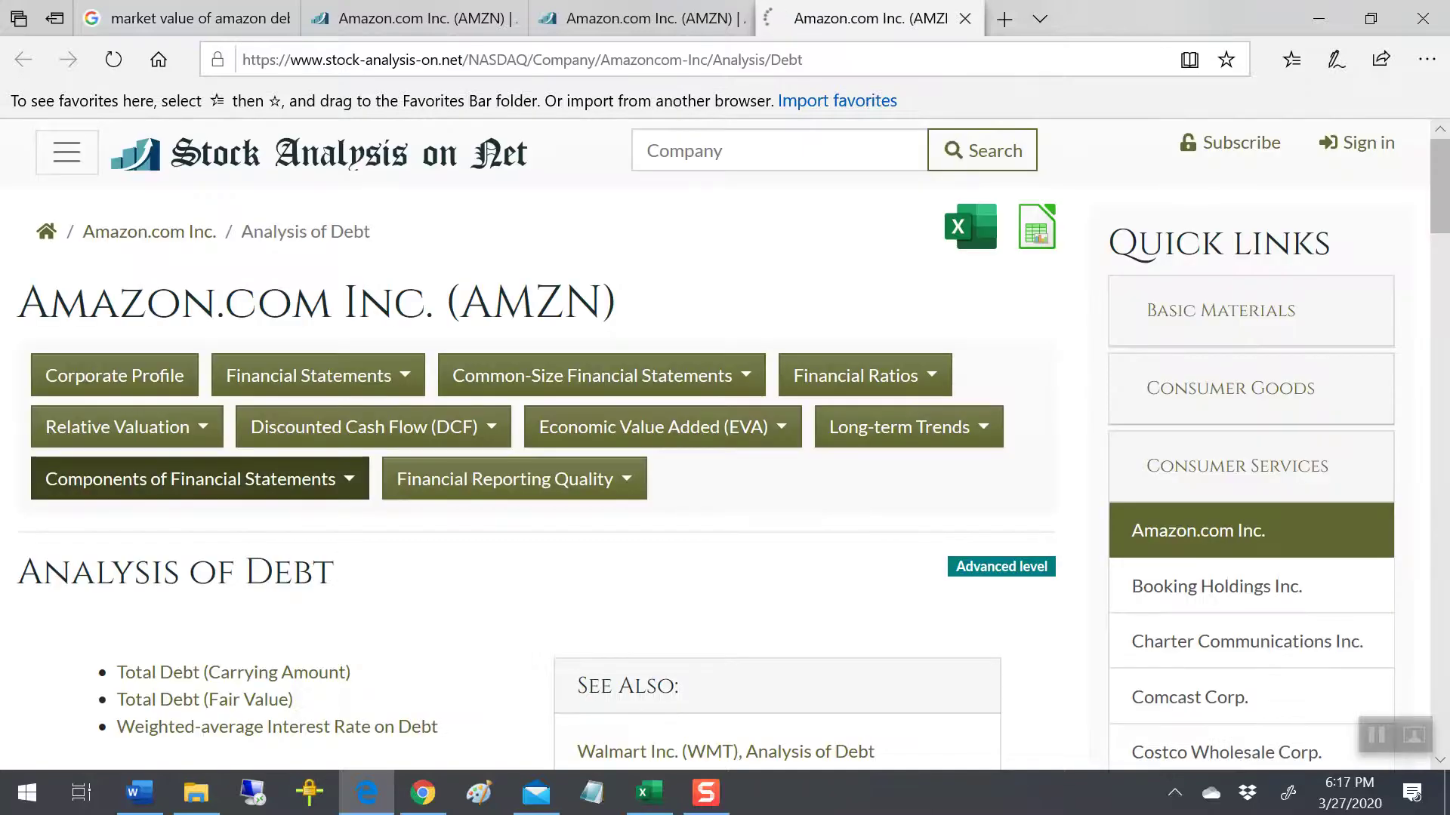
# Examine the Analysis of Debt page for Amazon's total debt carrying amount at Dec 31, 2019
pyautogui.scroll(-2, 670, 521)
pyautogui.scroll(1, 672, 558)
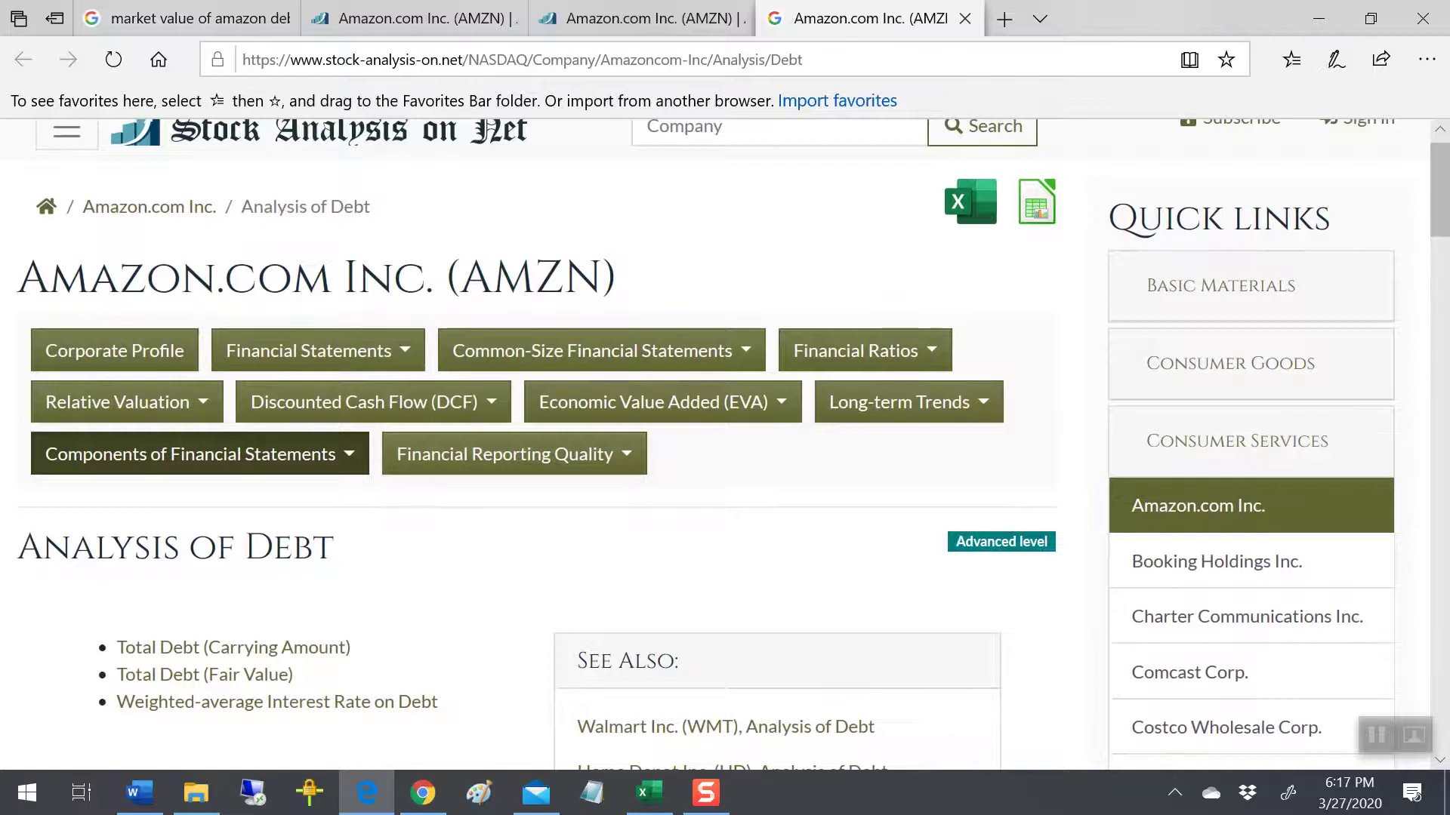
pyautogui.scroll(-1, 730, 515)
pyautogui.scroll(-1, 731, 515)
pyautogui.scroll(2, 732, 417)
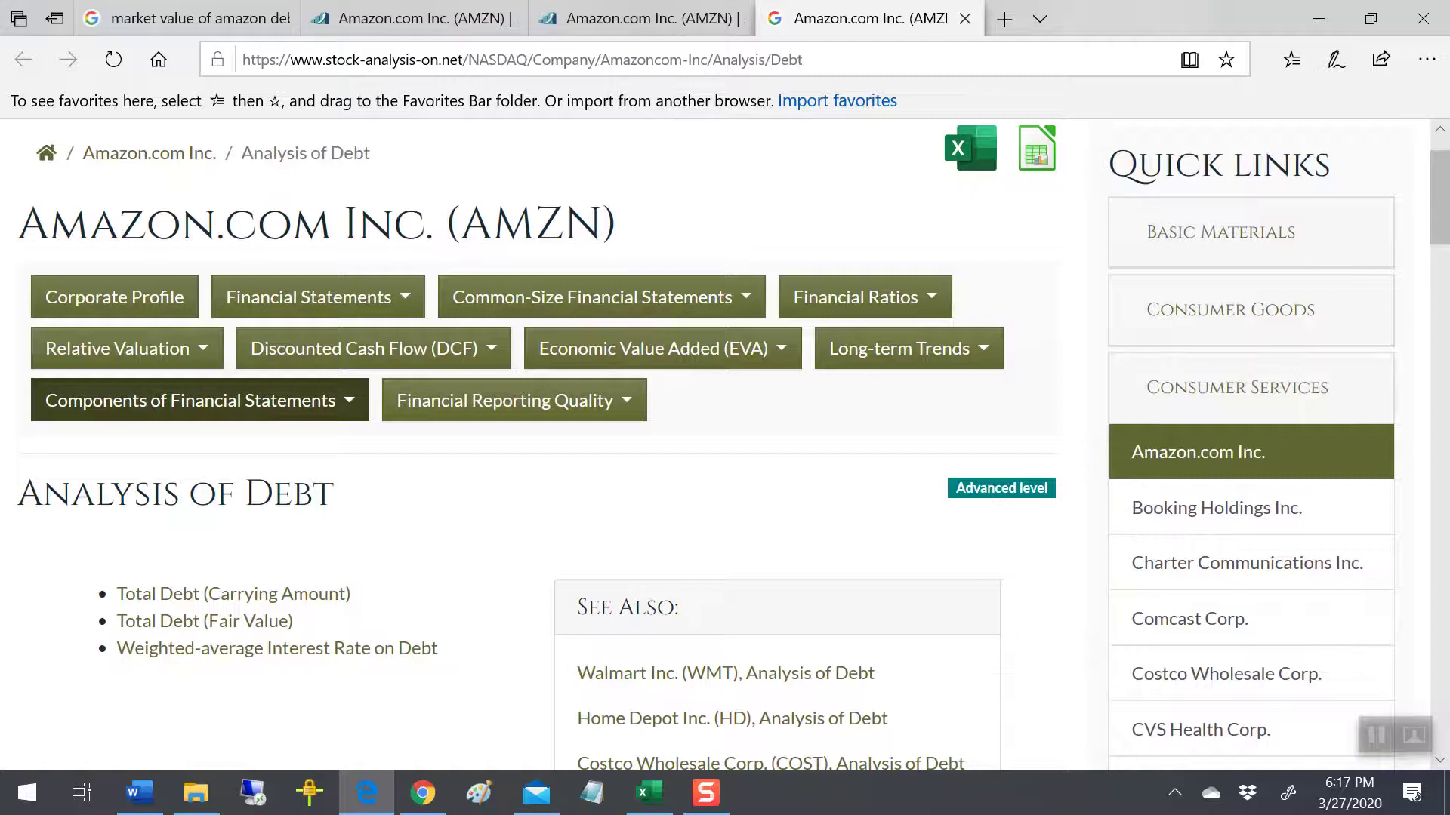
pyautogui.scroll(-2, 479, 473)
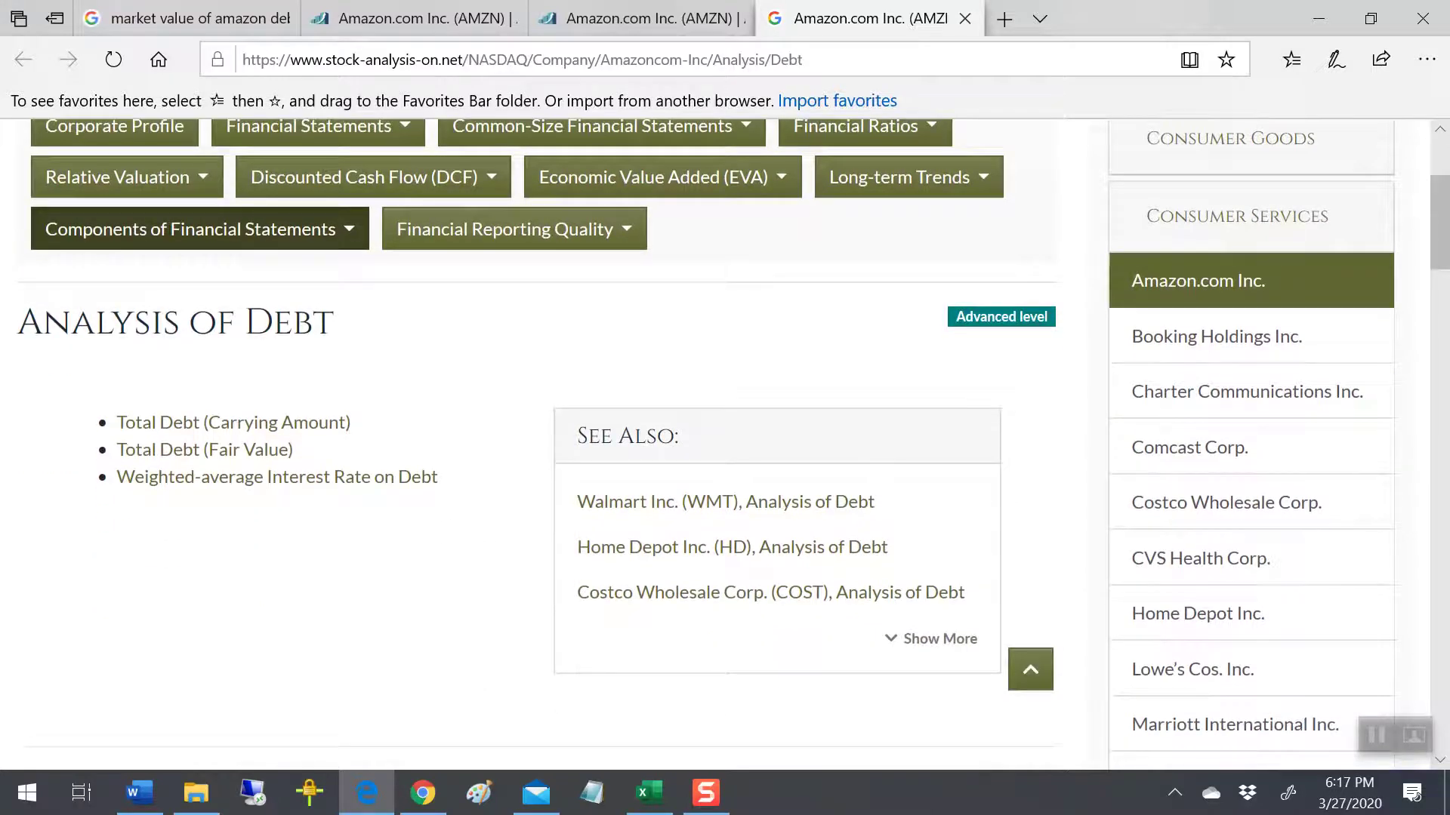
pyautogui.scroll(-7, 803, 463)
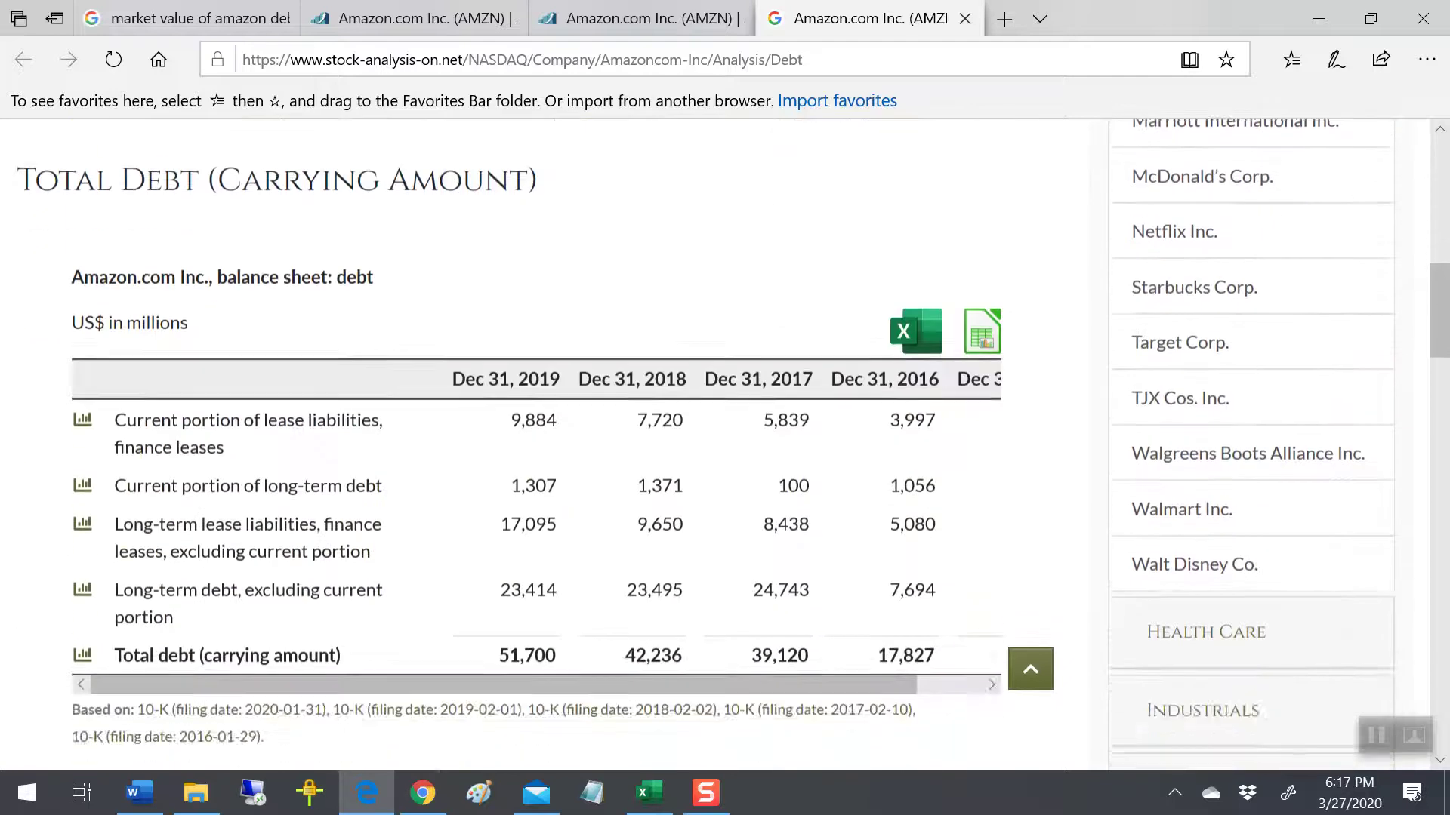
pyautogui.scroll(1, 761, 598)
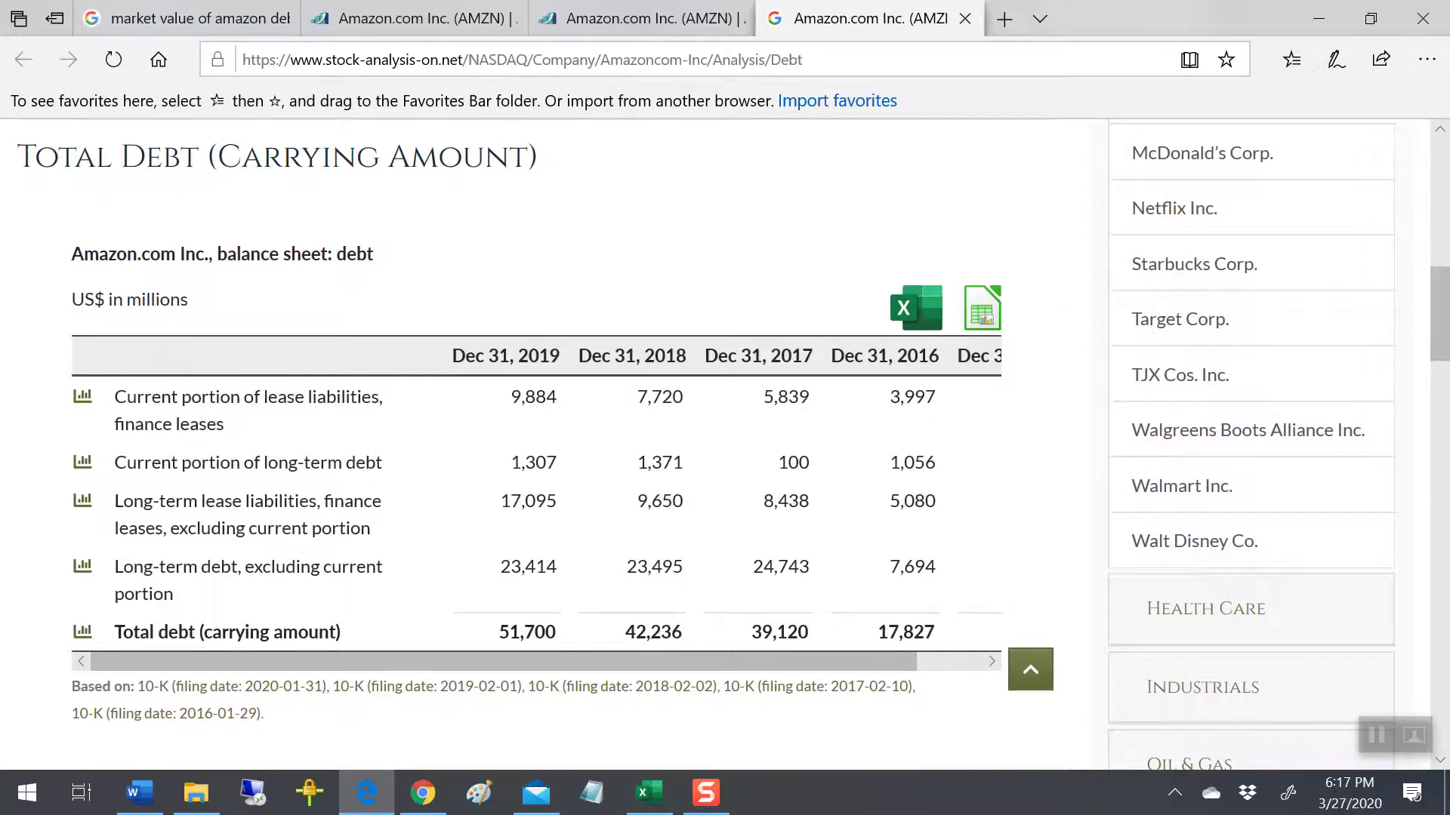
# Switch to Excel and enter 51700 as AMZN's book value of interest bearing debt in B3
pyautogui.hotkey('alt', 'Tab')
pyautogui.hotkey('alt', 'Tab')
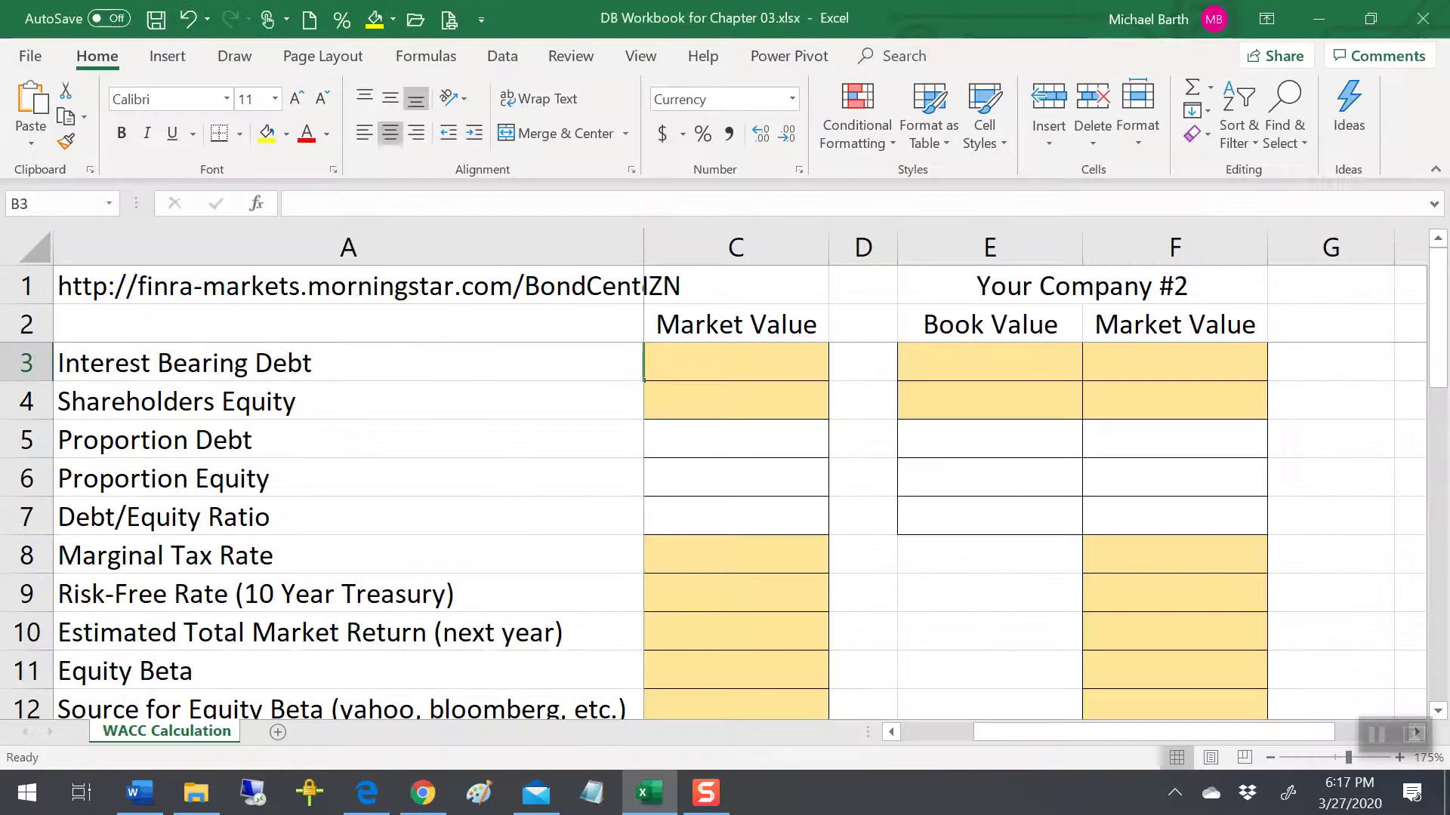
pyautogui.write('51700')
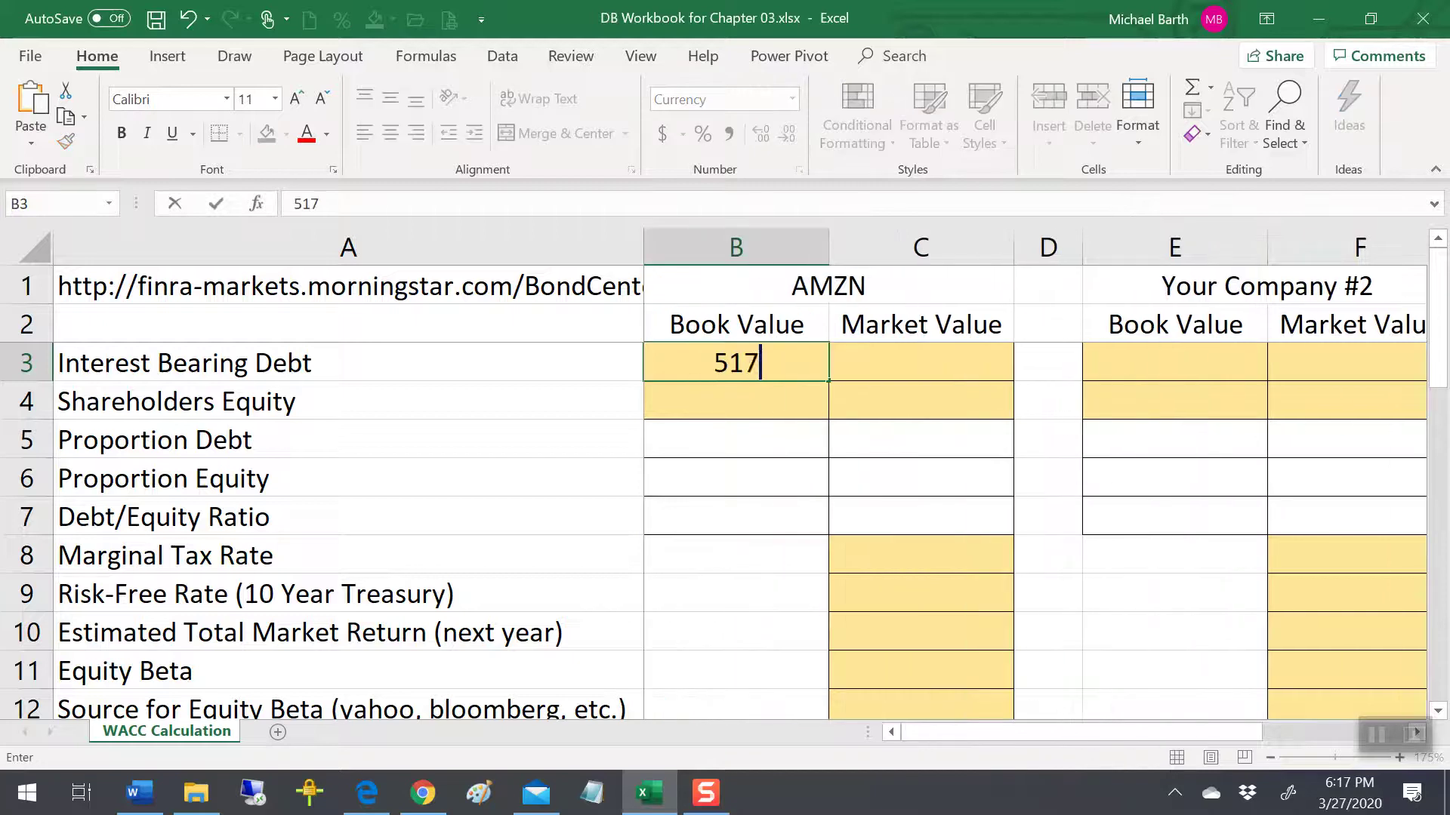
pyautogui.hotkey('ctrl', 'Return')
pyautogui.press('Return')
# Look up Amazon's total debt at fair value in Edge and enter 54,749 as the market value of interest bearing debt in C3 in Excel
pyautogui.hotkey('alt', 'Tab')
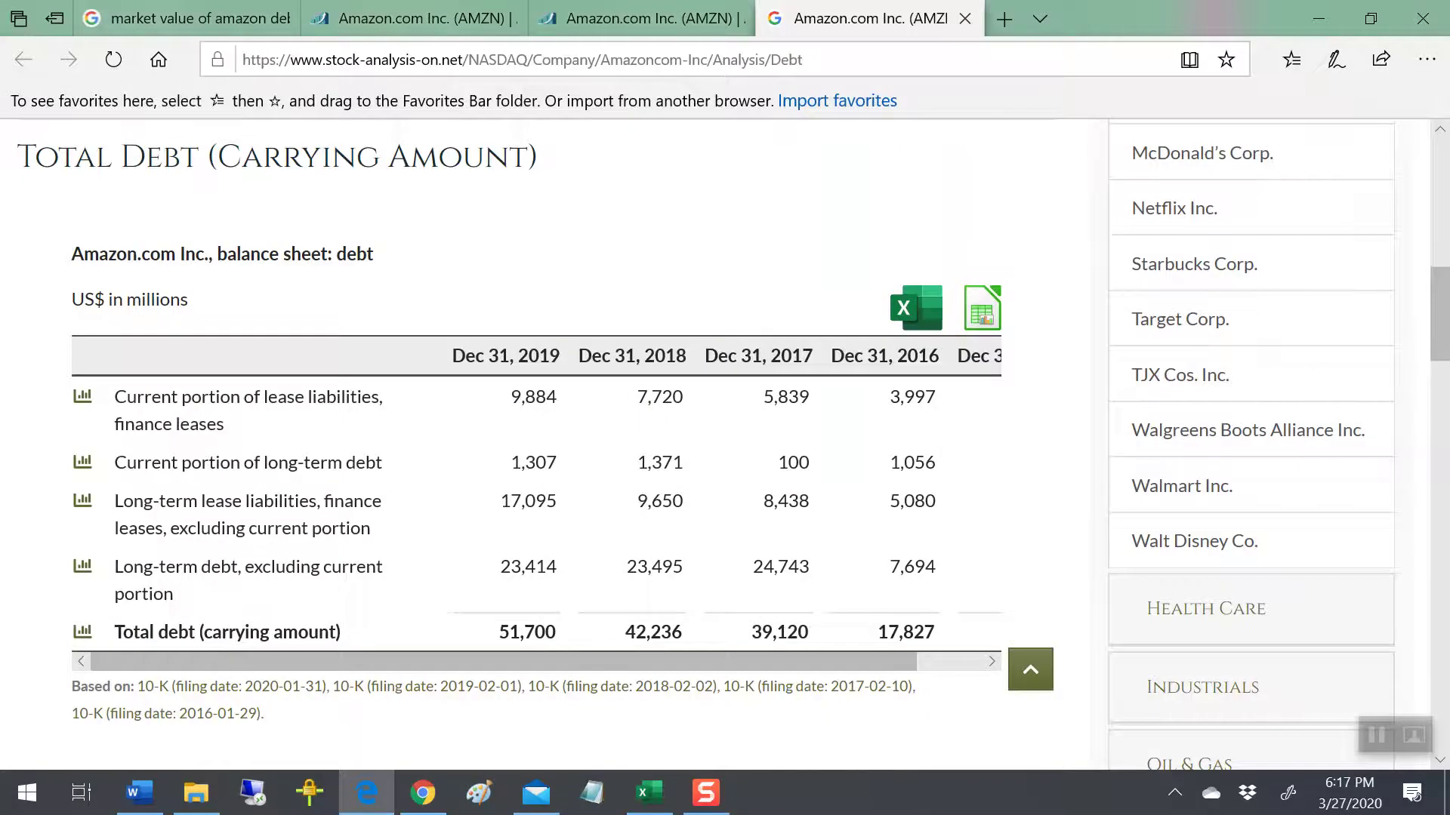
pyautogui.scroll(-6, 732, 456)
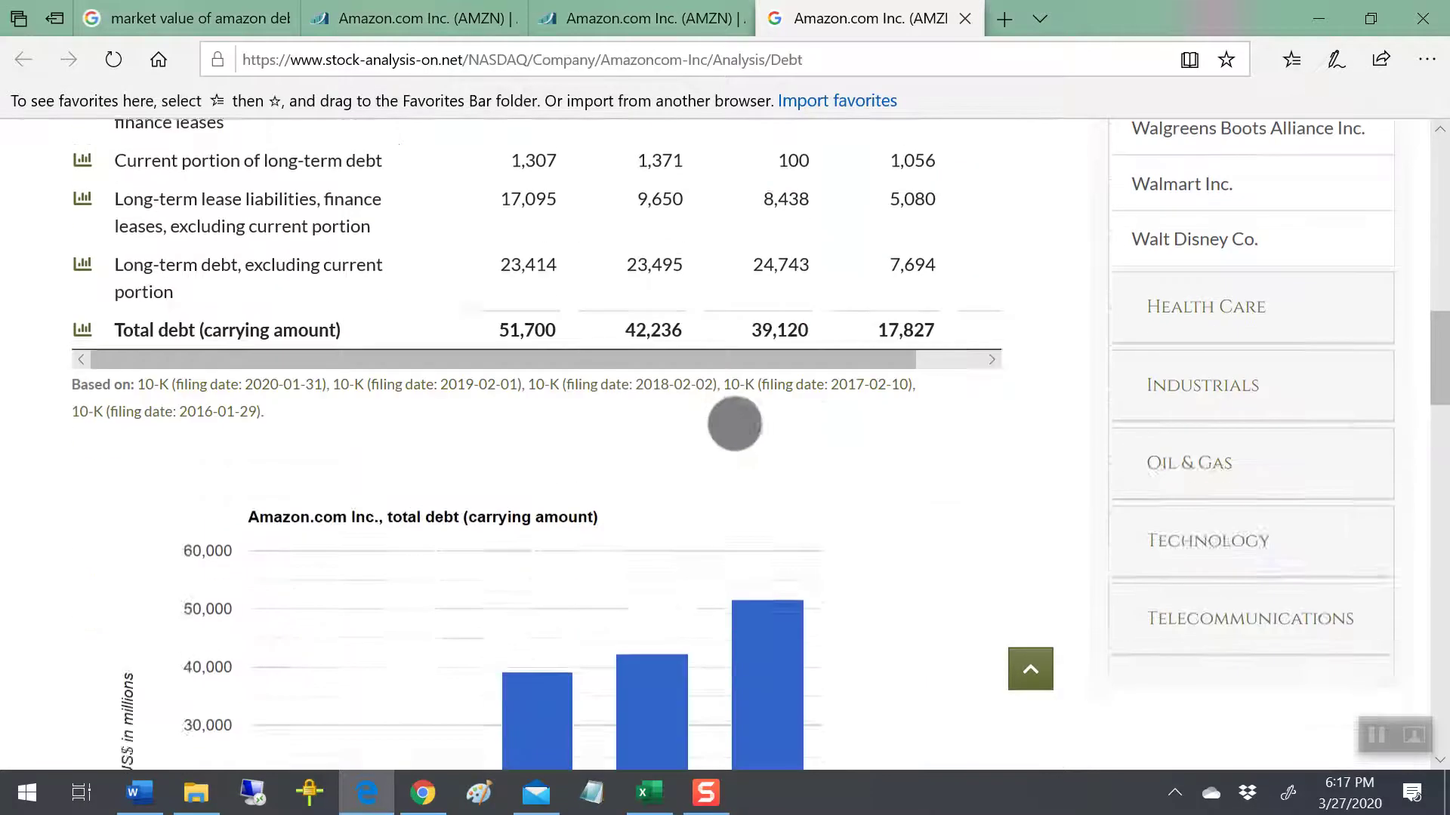
pyautogui.scroll(-10, 821, 300)
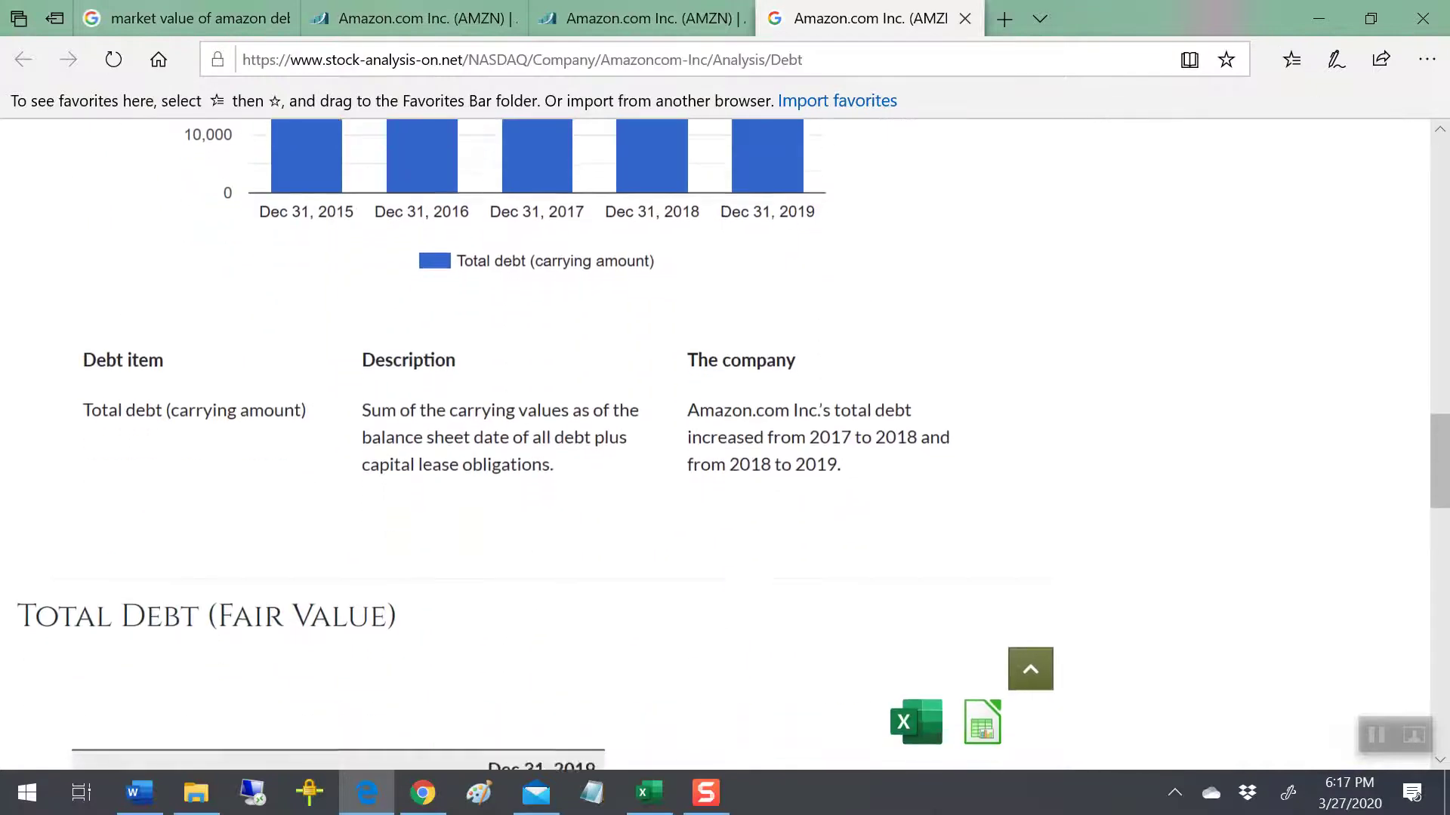
pyautogui.scroll(-3, 826, 306)
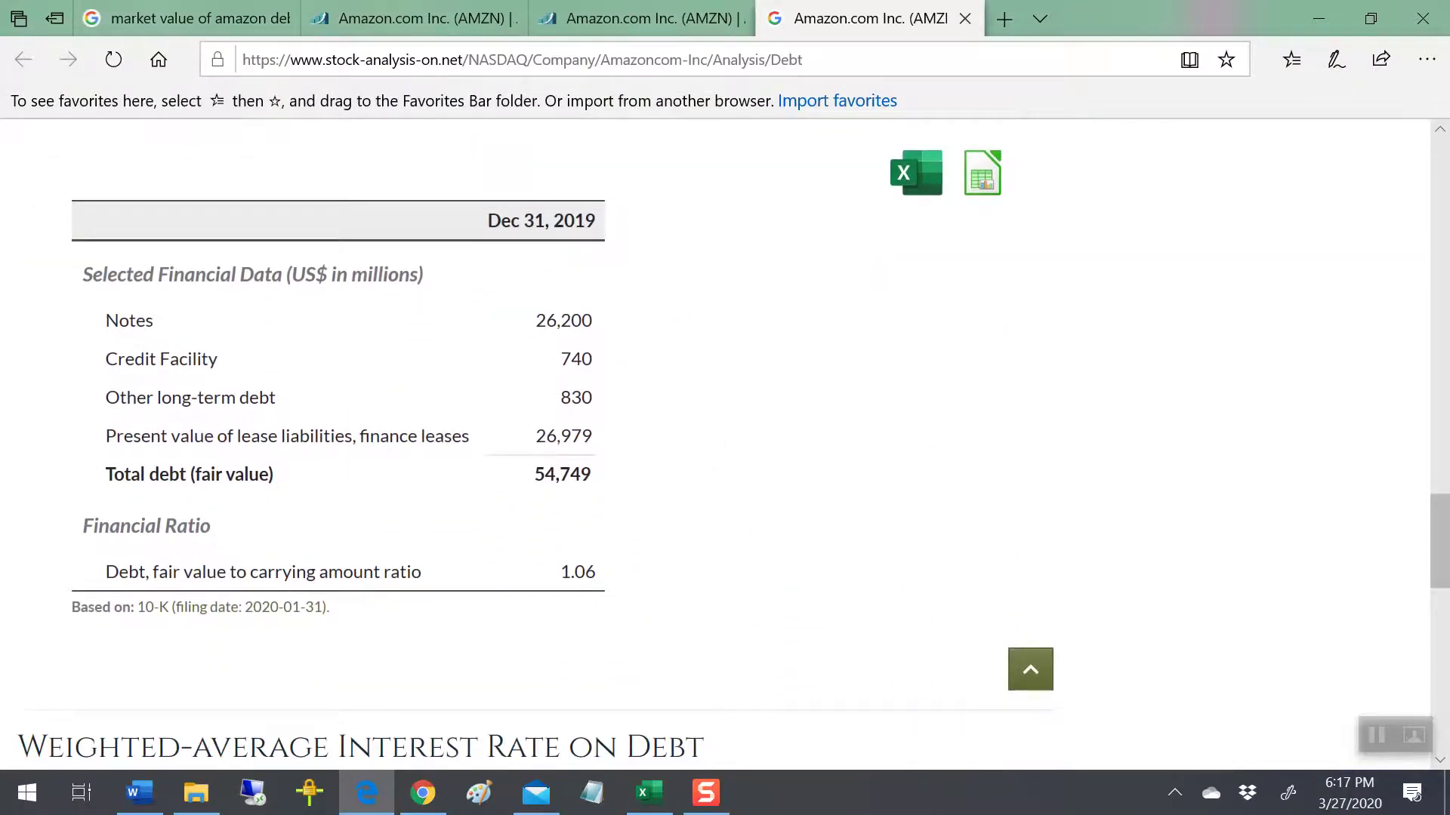
pyautogui.hotkey('alt', 'Tab')
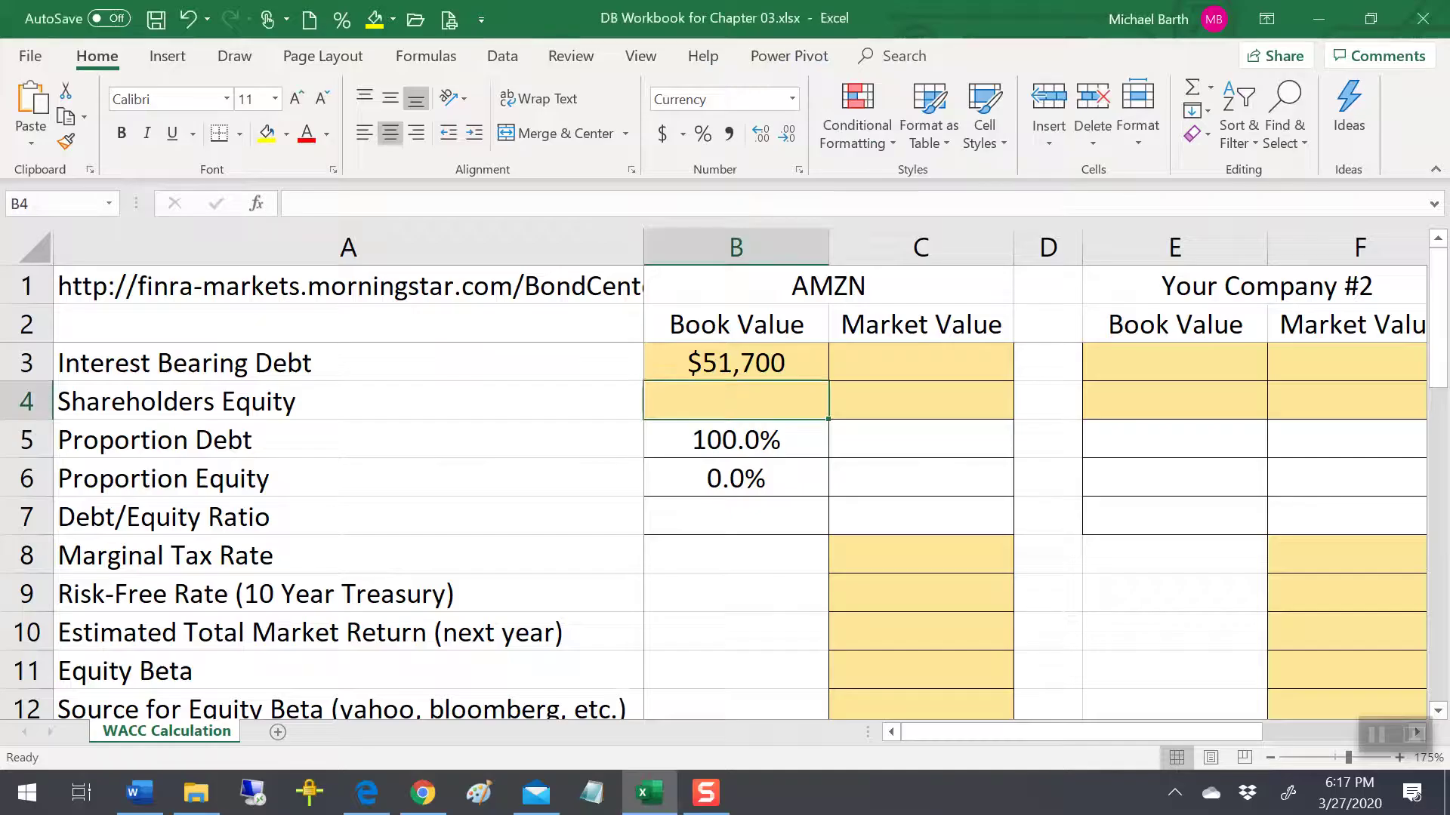
pyautogui.press('Up')
pyautogui.press('Right')
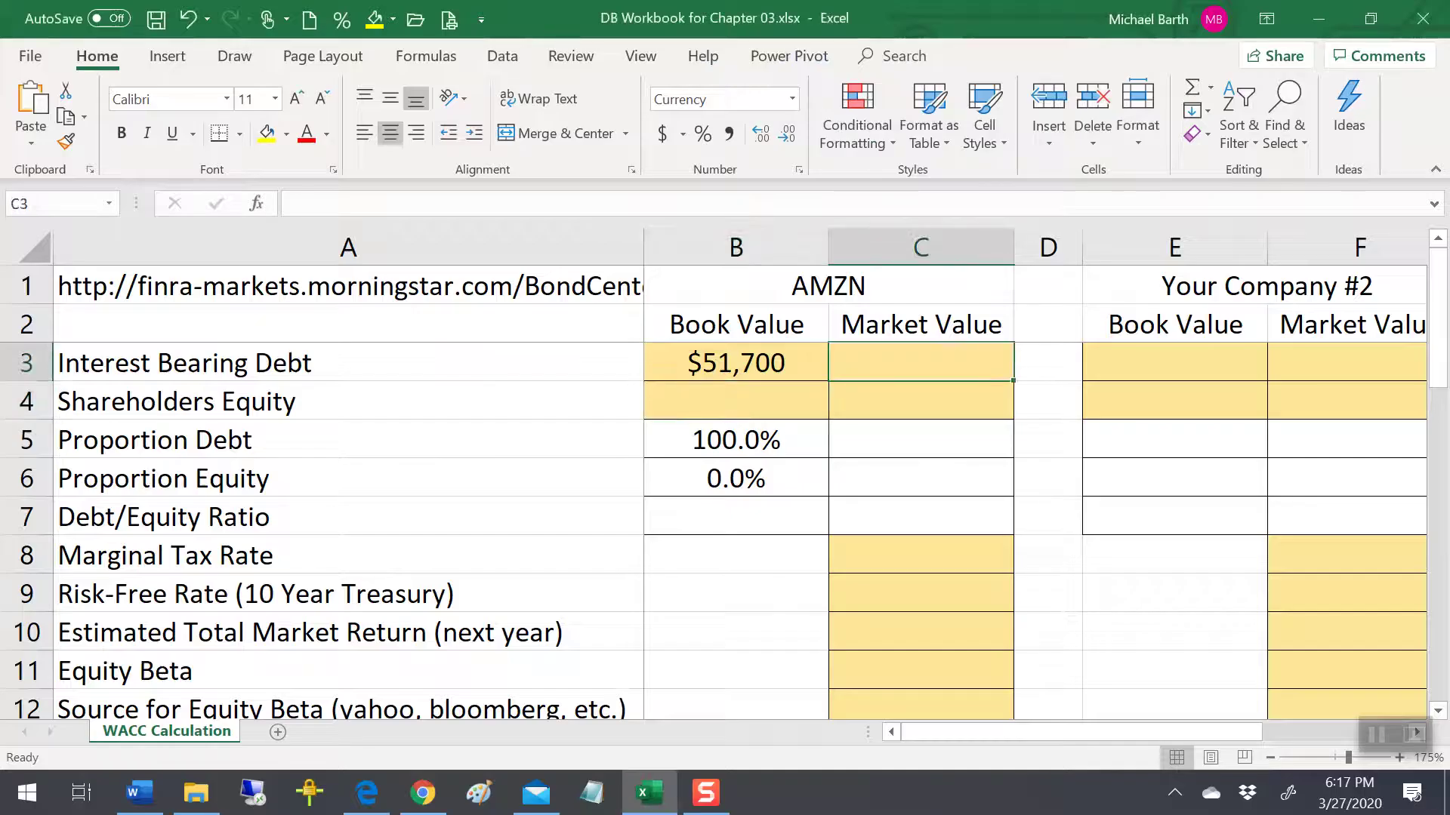
pyautogui.write('54,749')
pyautogui.press('Return')
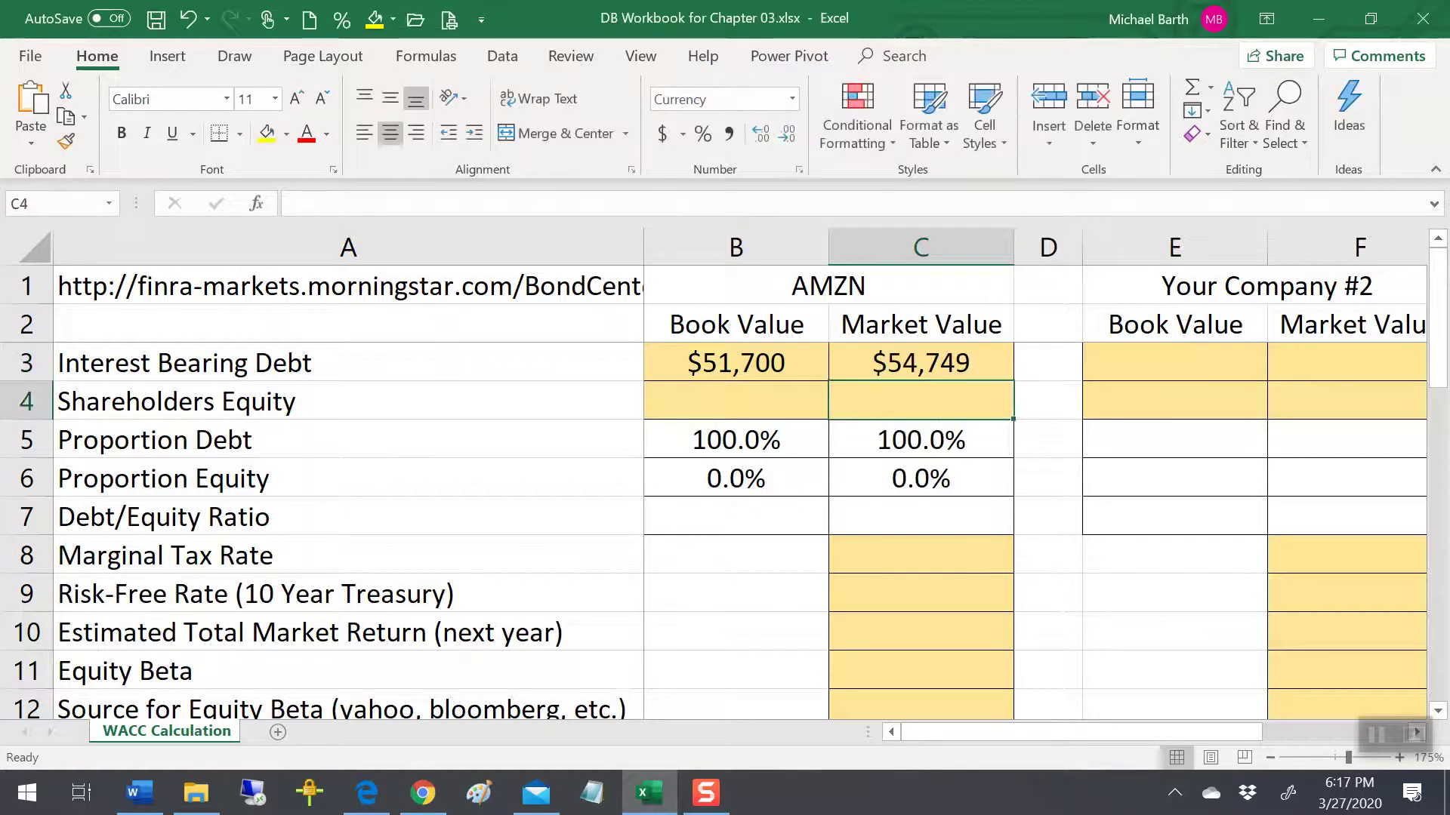
# Look up Amazon's weighted-average interest rate on debt in Edge and enter 3.17% as Average YTM on Outstanding Debt in C15 in Excel
pyautogui.press('Left')
pyautogui.press('Down')
pyautogui.press('Down')
pyautogui.press('Down')
pyautogui.press('Down')
pyautogui.press('Down')
pyautogui.press('Down')
pyautogui.press('Down')
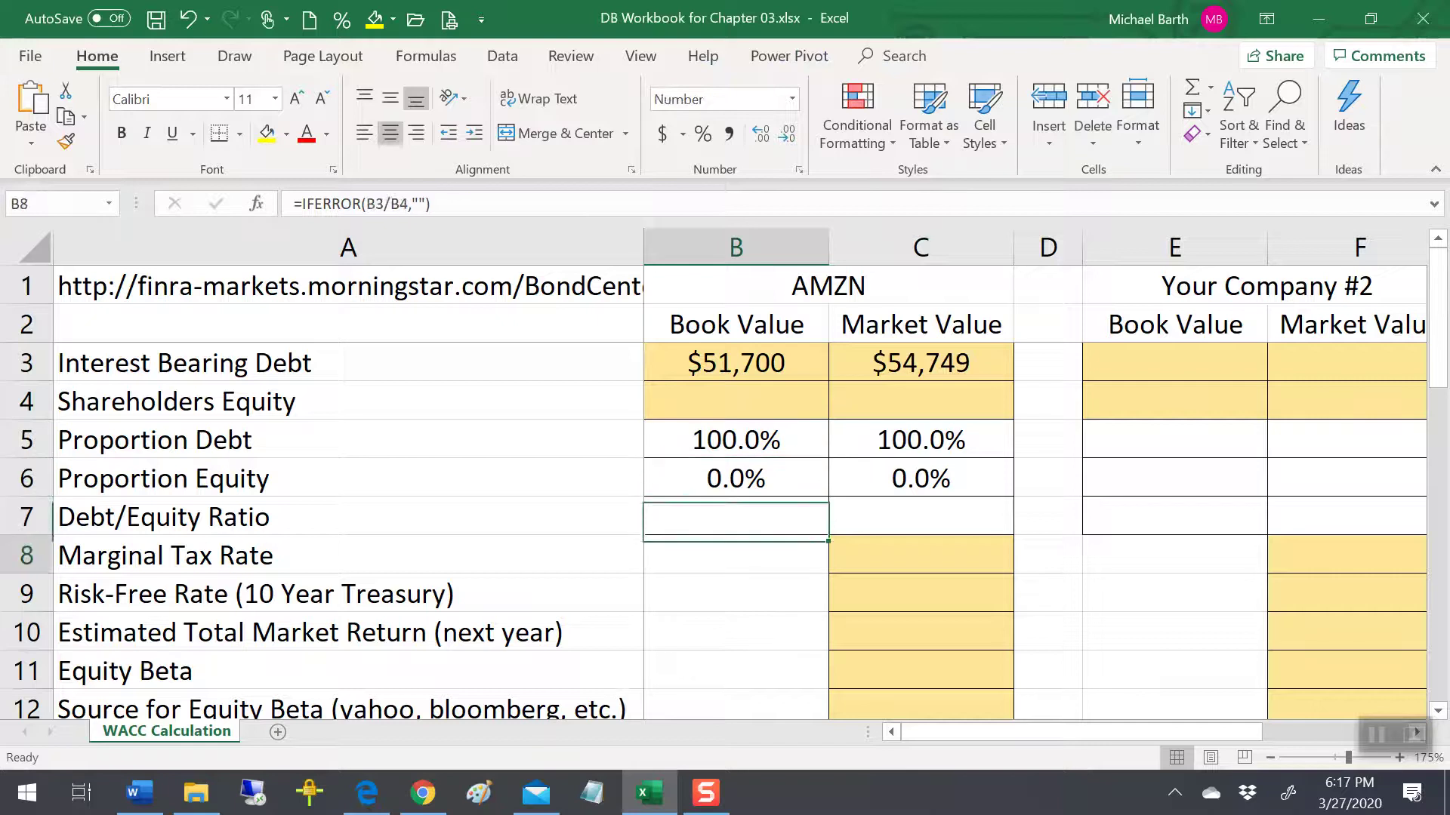
pyautogui.press('Down')
pyautogui.press('Down')
pyautogui.press('Down')
pyautogui.press('Down')
pyautogui.press('Down')
pyautogui.press('Down')
pyautogui.press('Down')
pyautogui.press('Down')
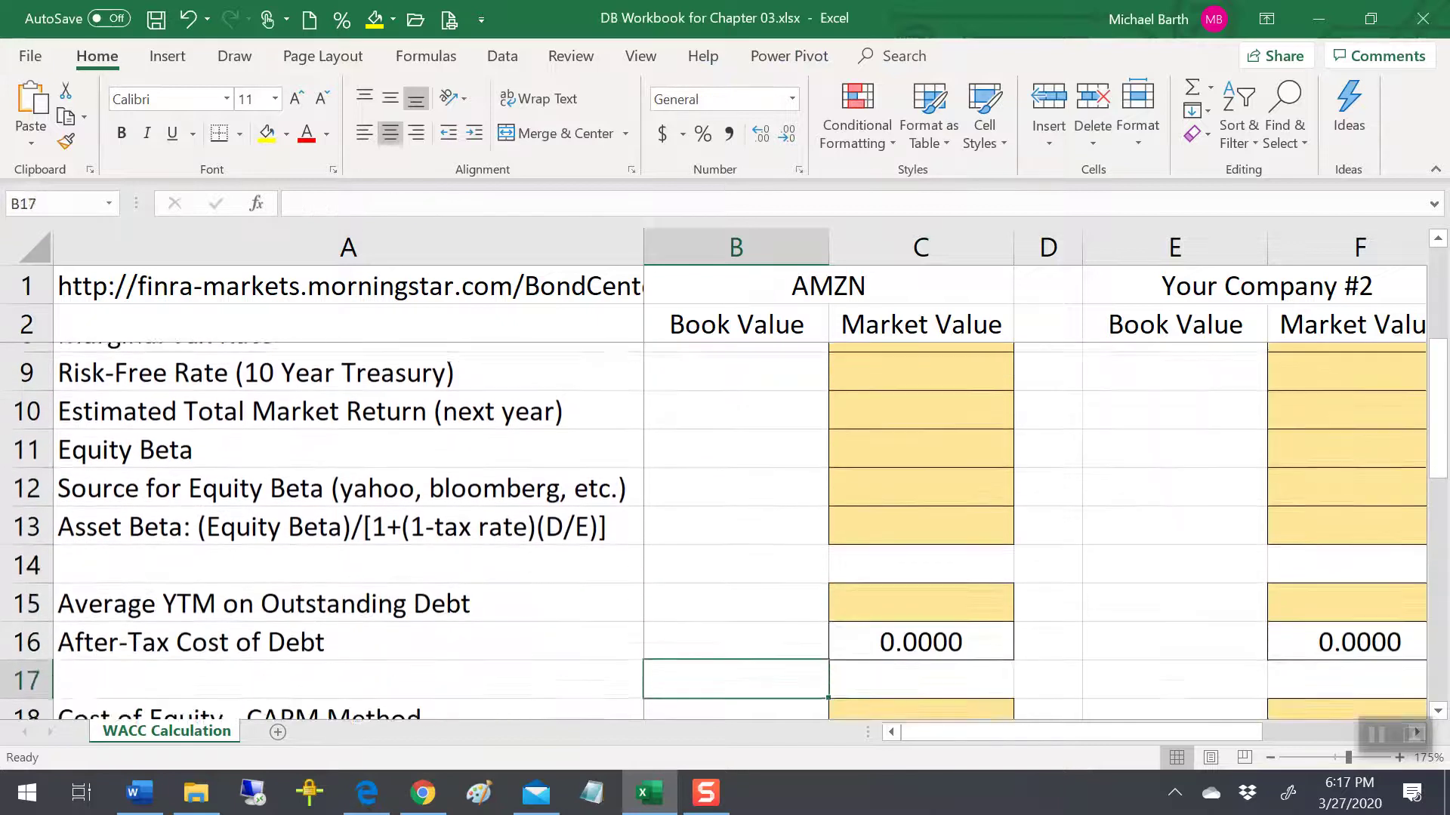
pyautogui.press('Up')
pyautogui.press('Up')
pyautogui.press('Up')
pyautogui.press('Up')
pyautogui.press('Right')
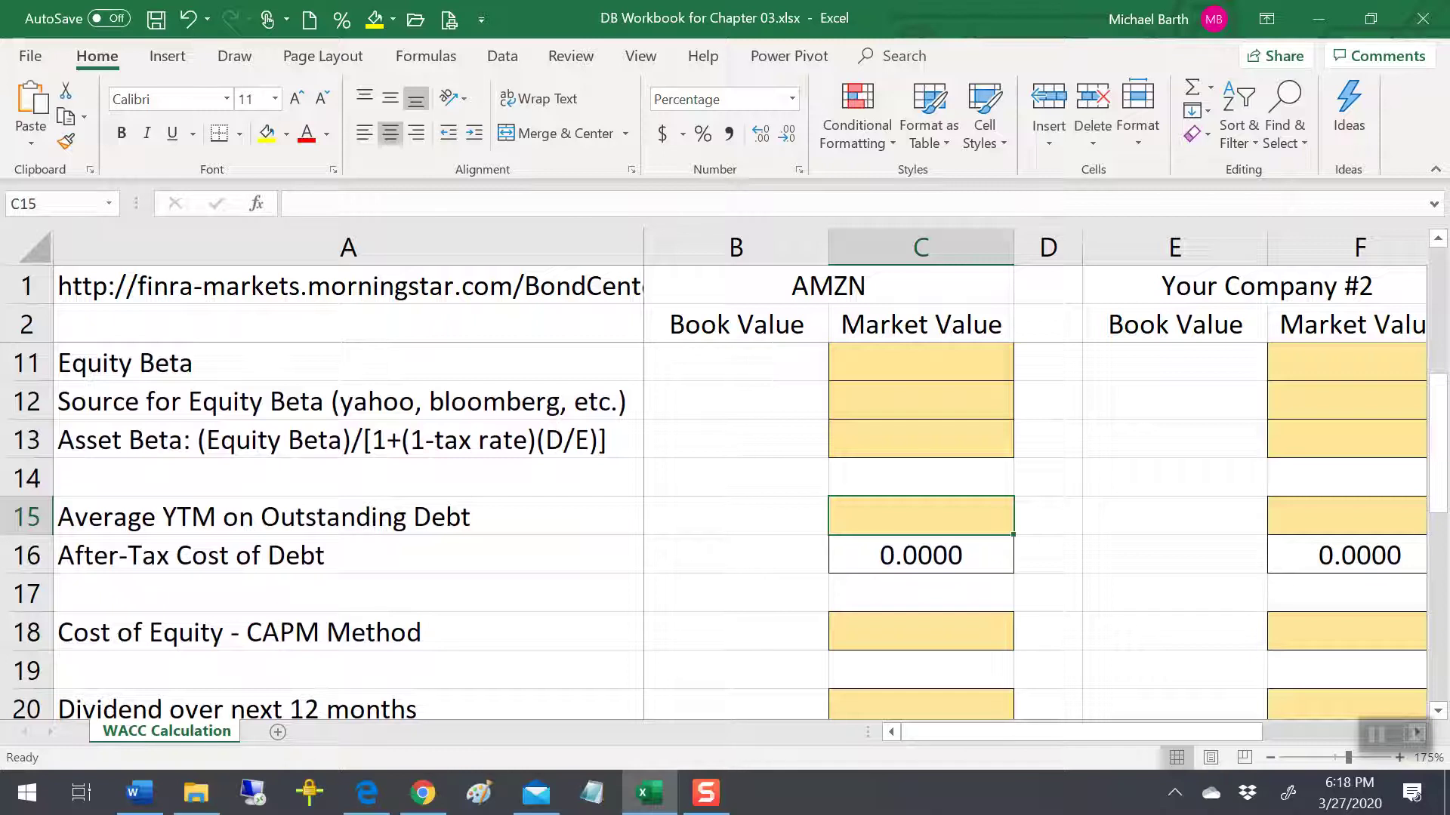
pyautogui.hotkey('alt', 'Tab')
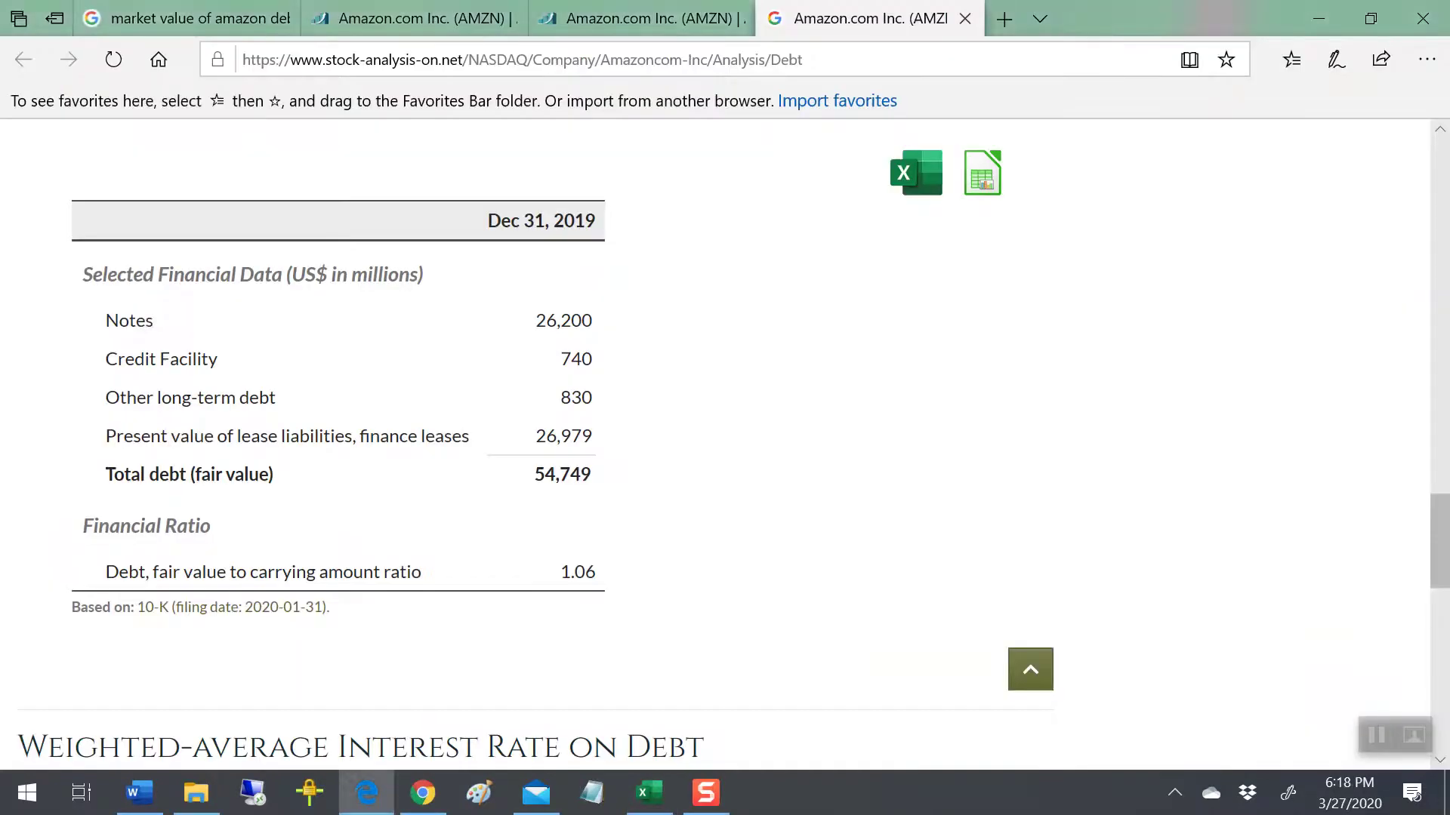
pyautogui.scroll(-10, 764, 423)
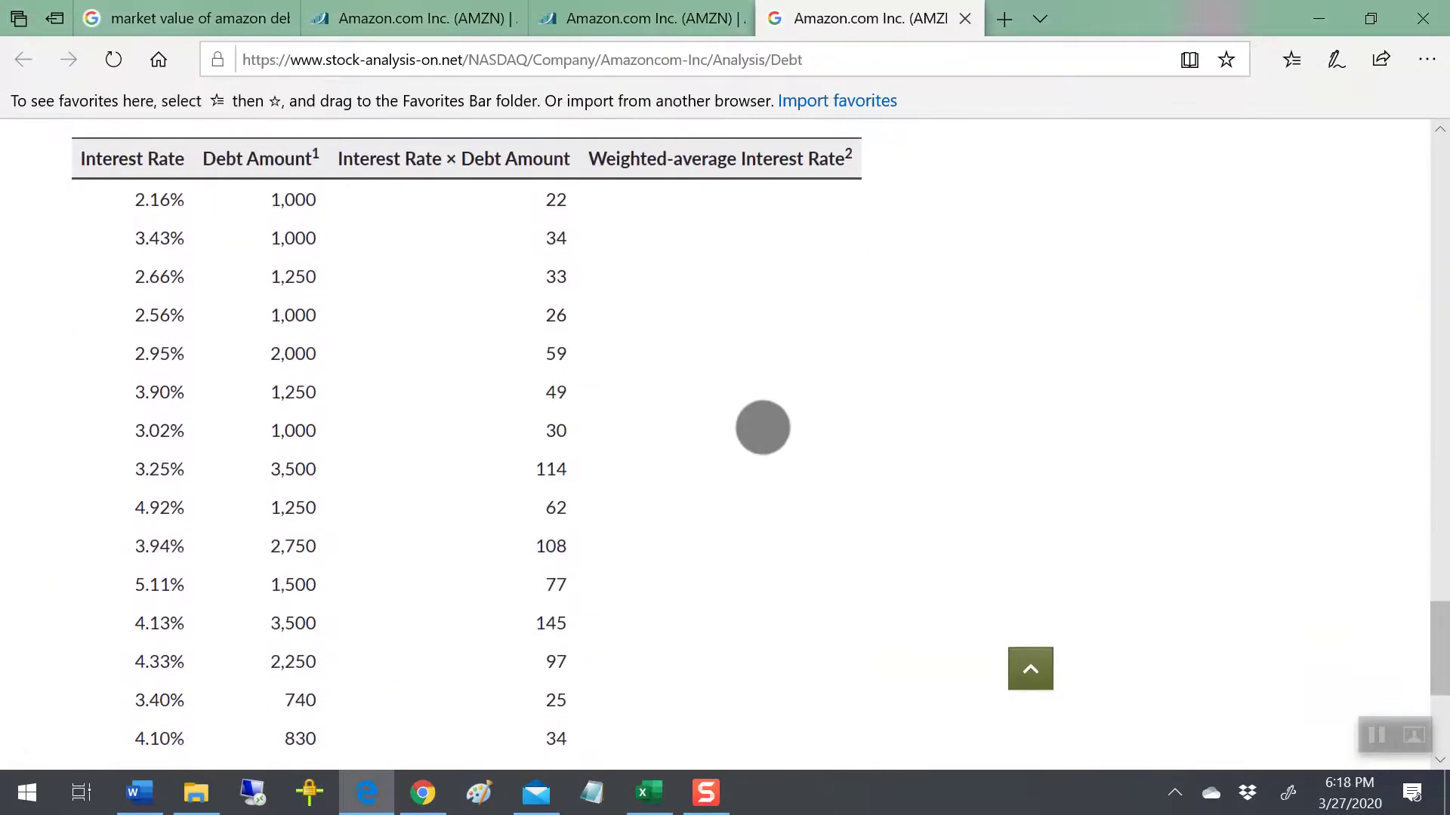
pyautogui.scroll(-4, 764, 422)
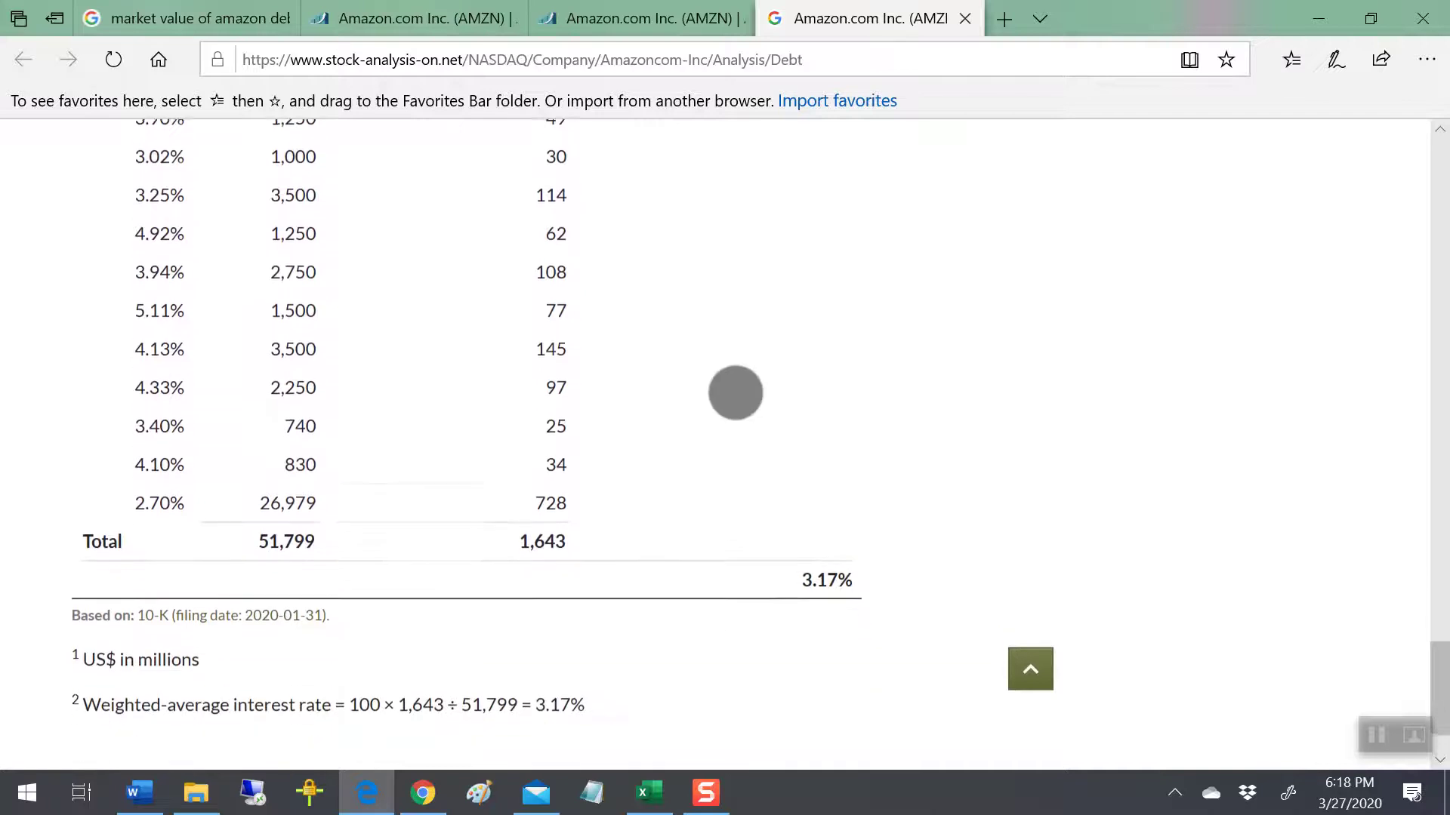
pyautogui.scroll(1, 741, 336)
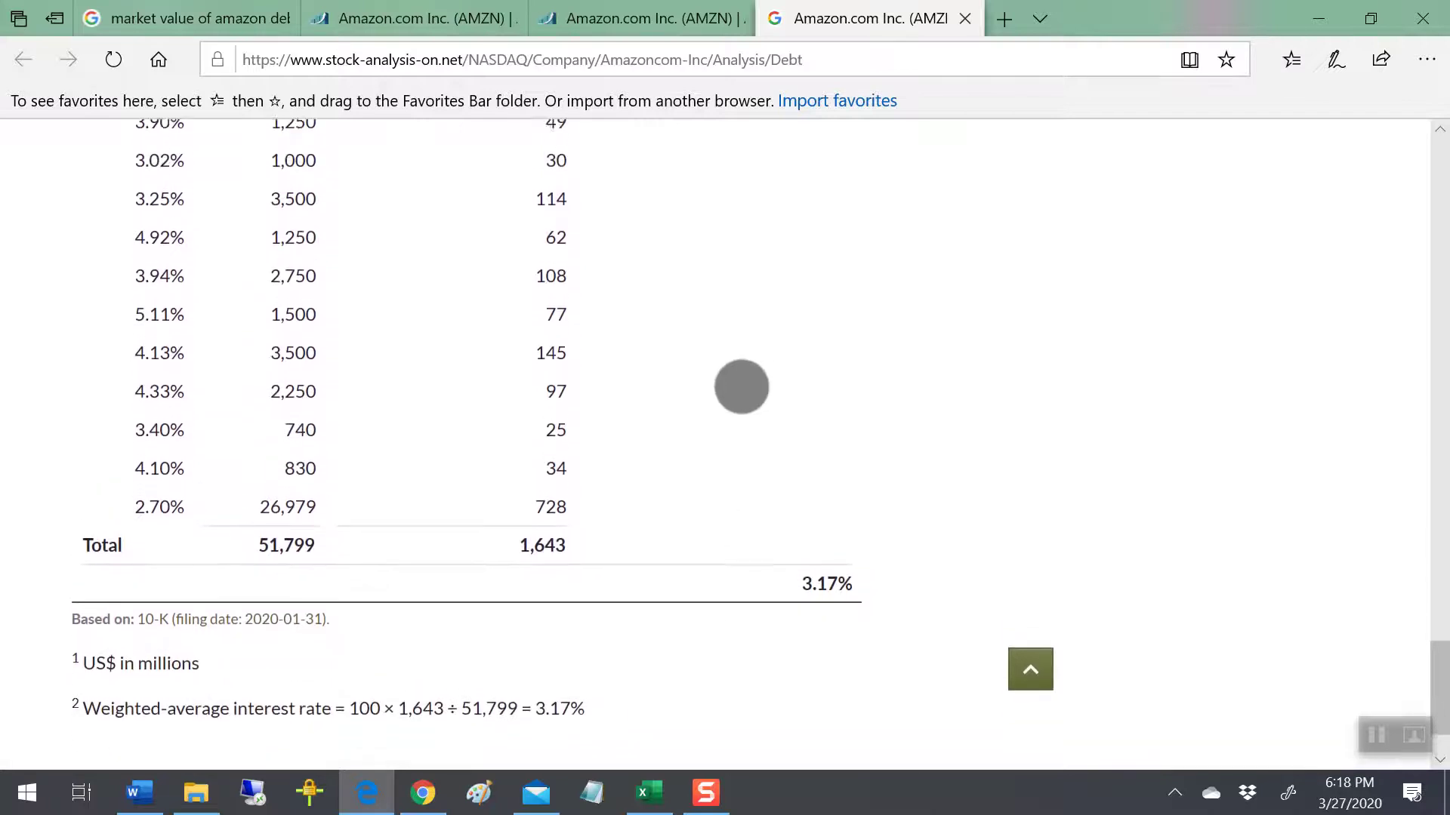
pyautogui.scroll(-1, 742, 419)
pyautogui.scroll(3, 747, 453)
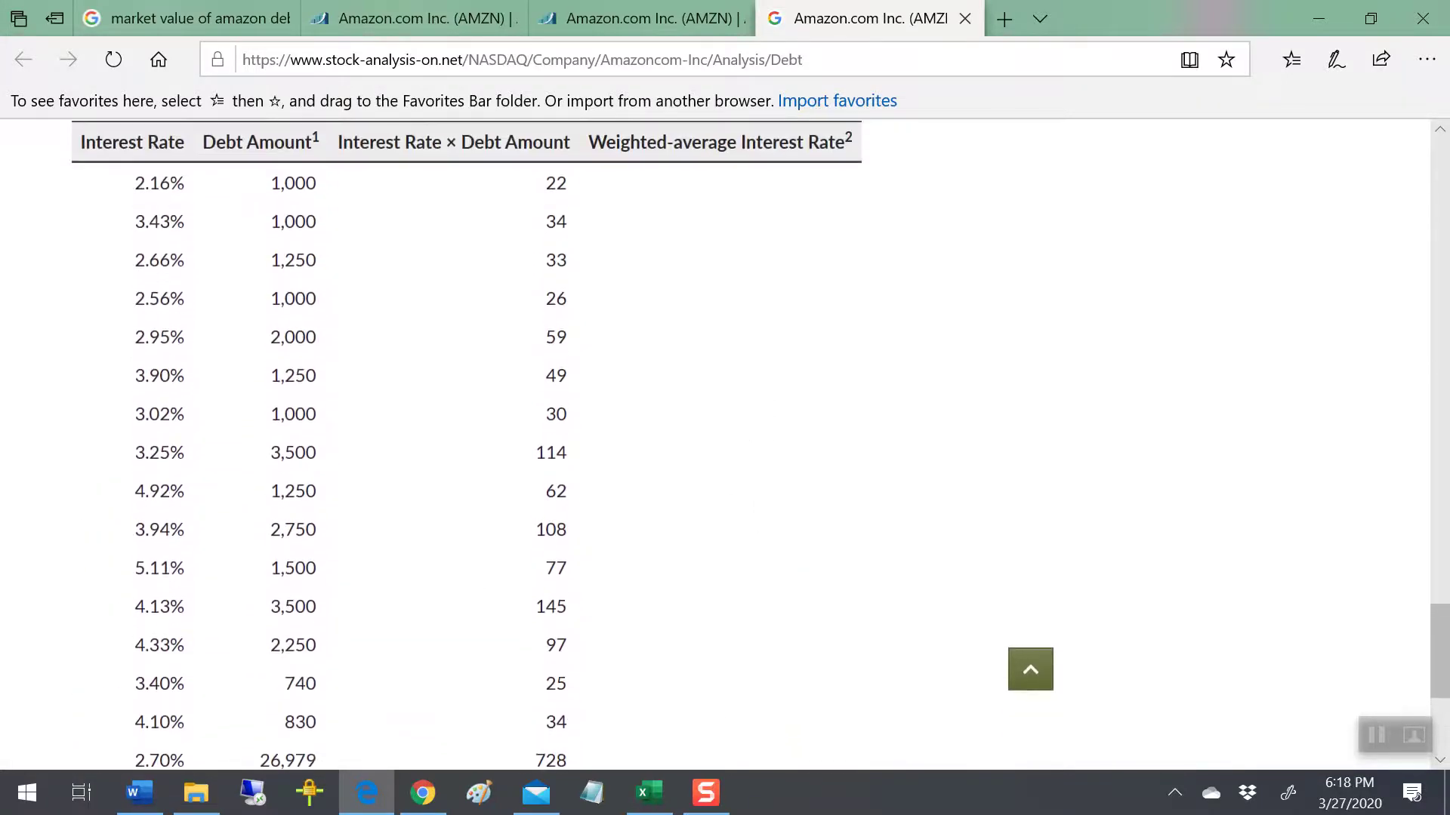
pyautogui.hotkey('alt', 'Tab')
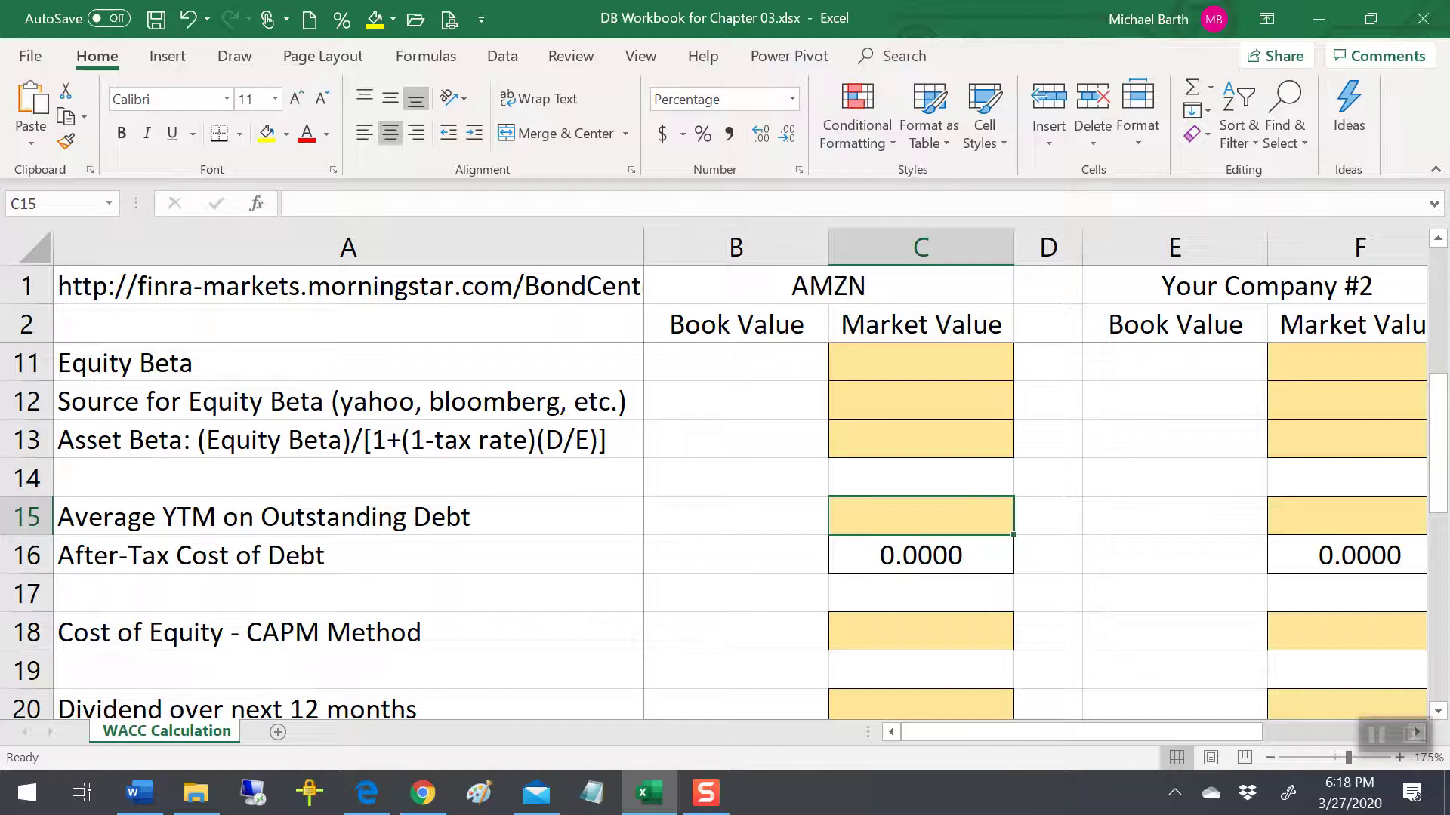
pyautogui.write('3.17')
pyautogui.press('Return')
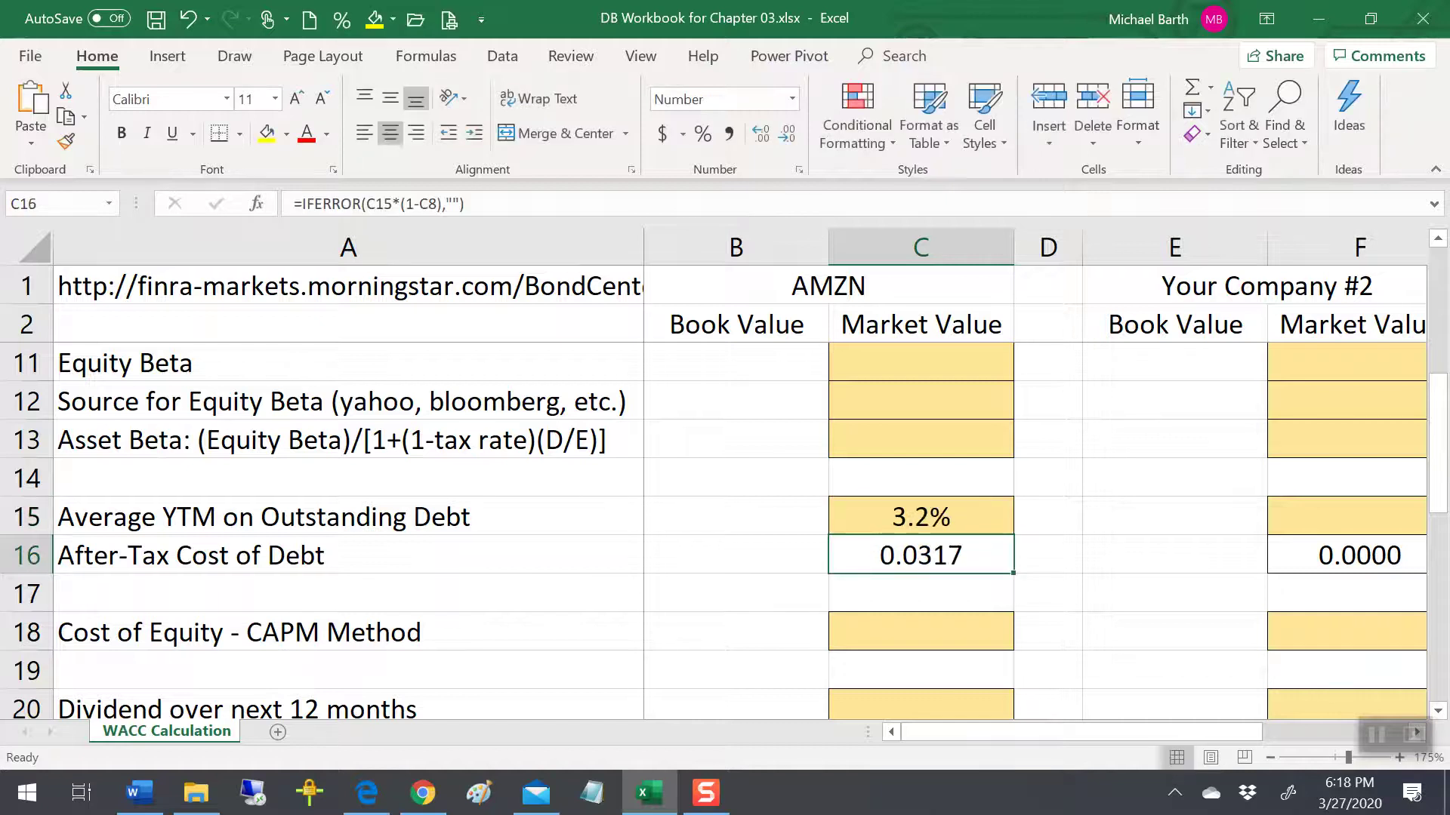
# Switch to Edge and open finance.yahoo.com in a new browser tab
pyautogui.press('Return')
pyautogui.hotkey('alt', 'Tab')
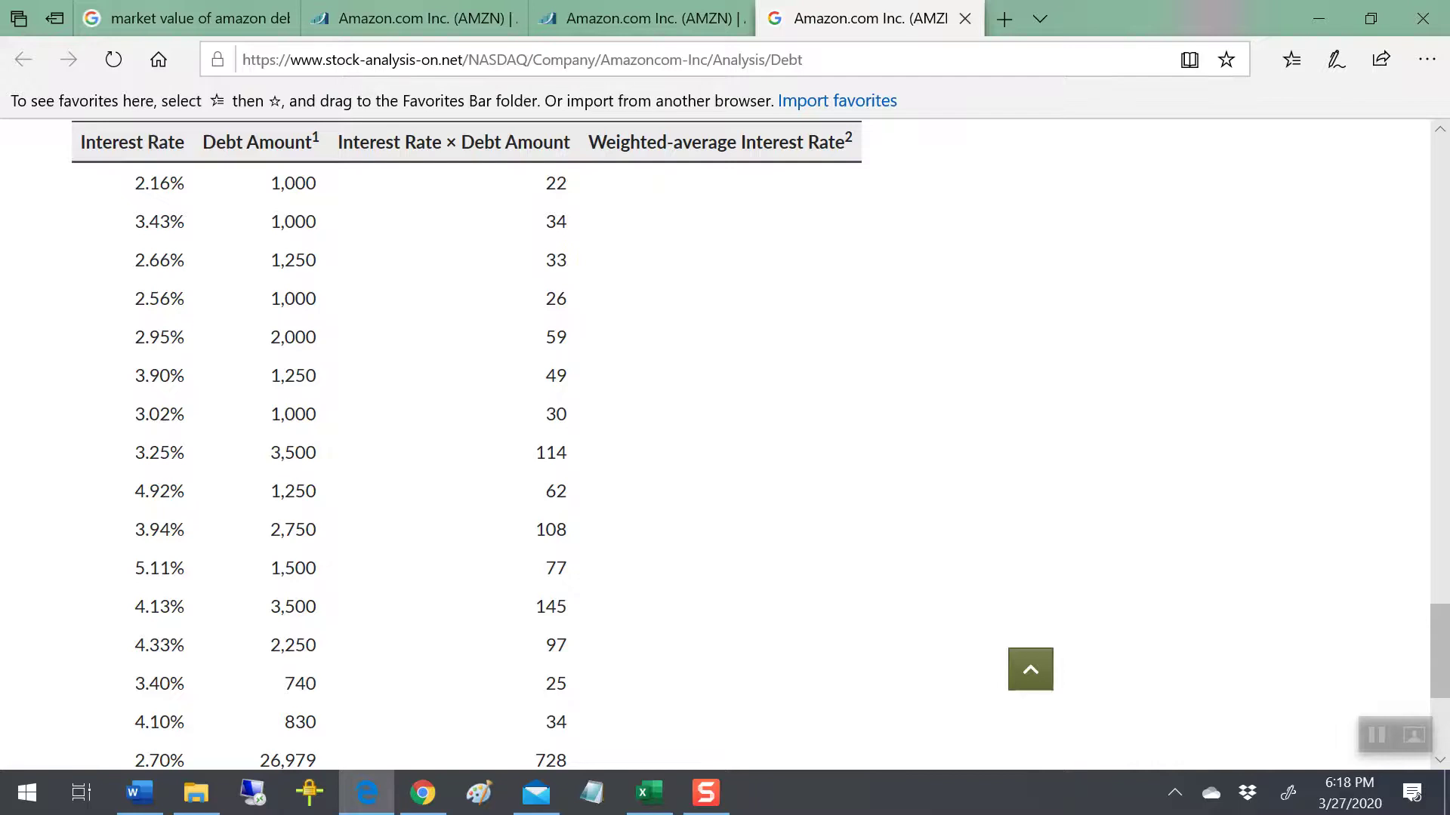
pyautogui.scroll(7, 760, 586)
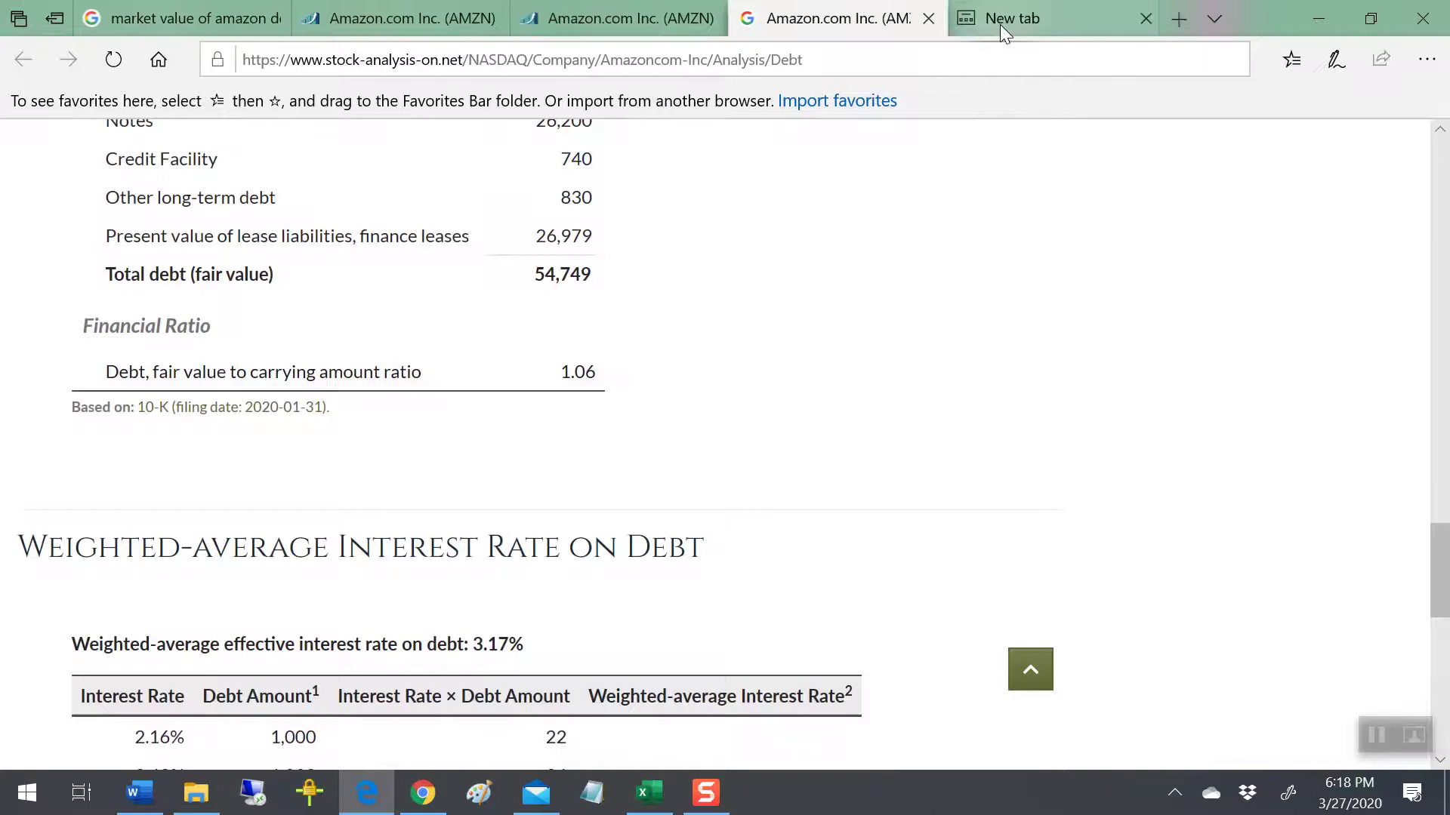
pyautogui.click(1002, 20)
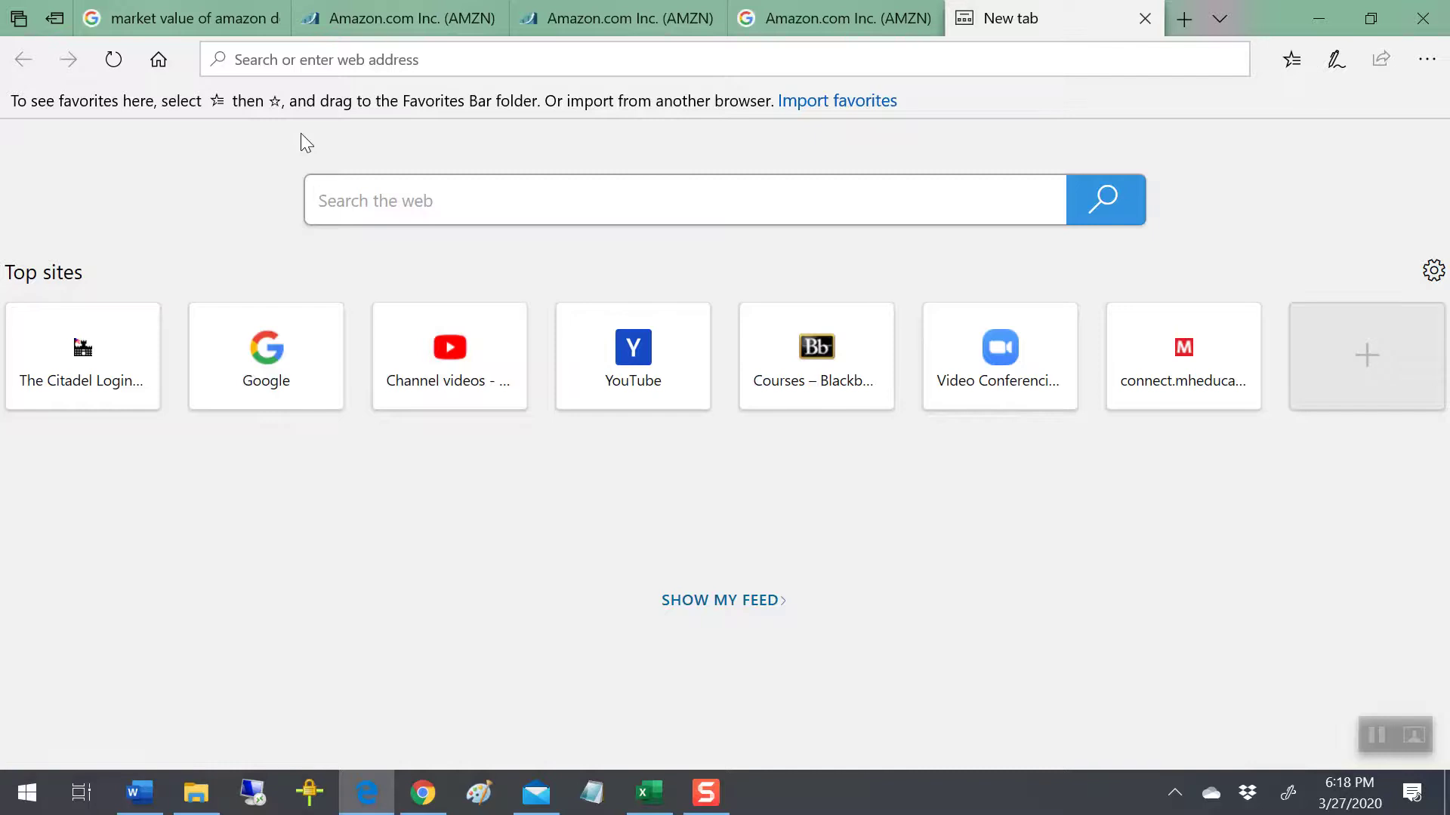
pyautogui.write('finance.yahoo.com/')
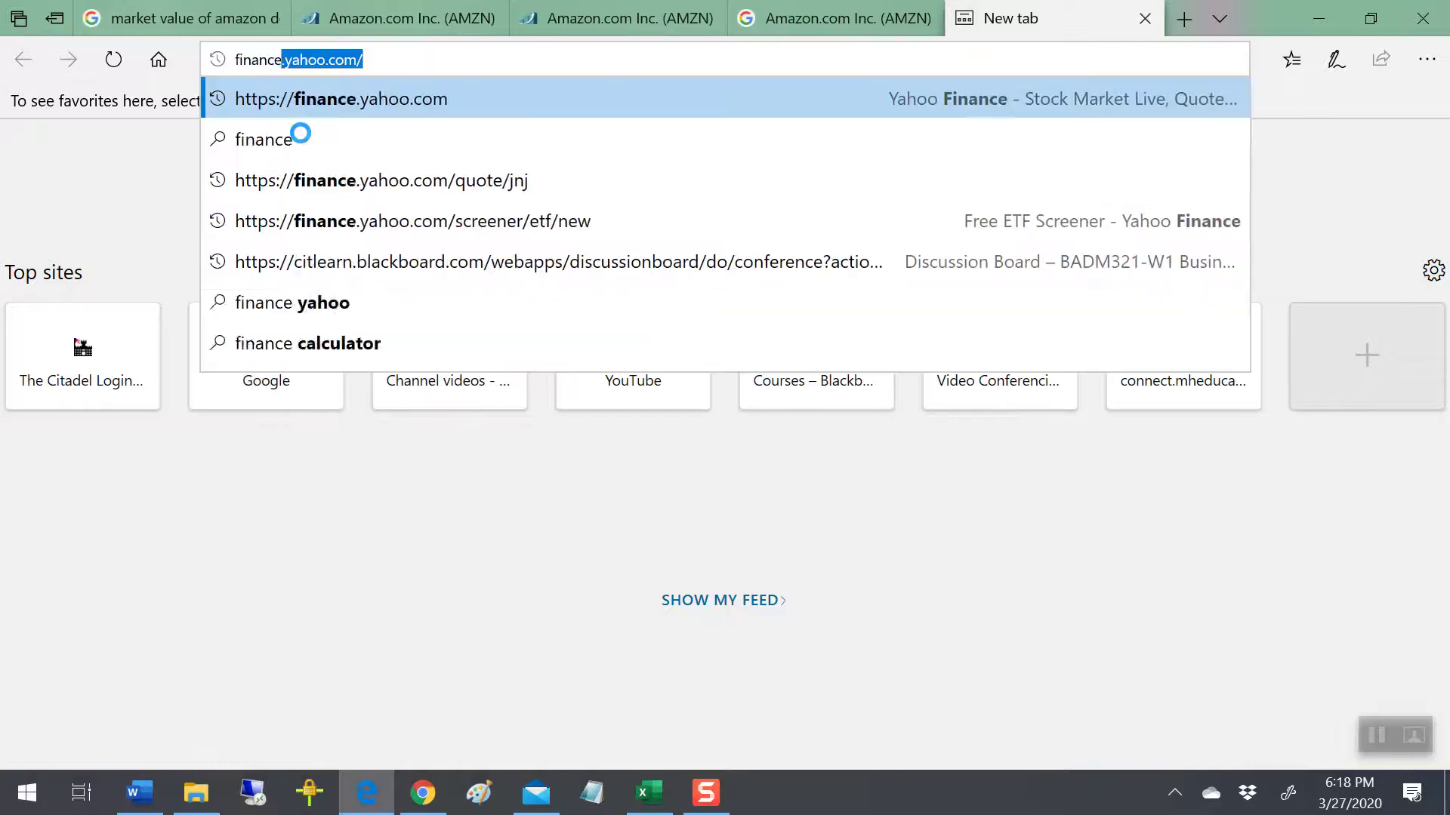
pyautogui.press('Return')
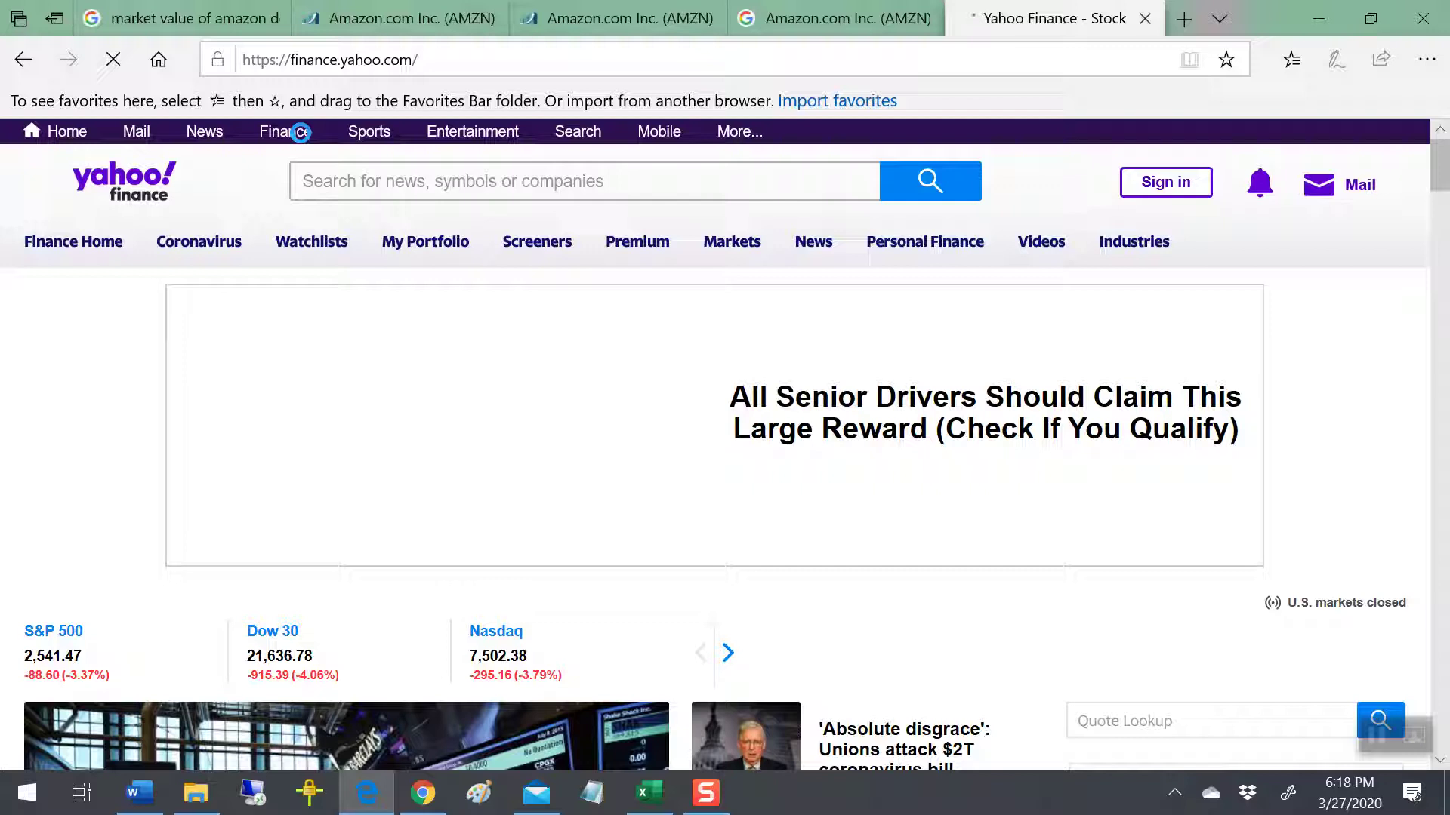
# Look up the AMZN quote on Yahoo Finance and find Amazon's market cap in the summary
pyautogui.scroll(-5, 300, 132)
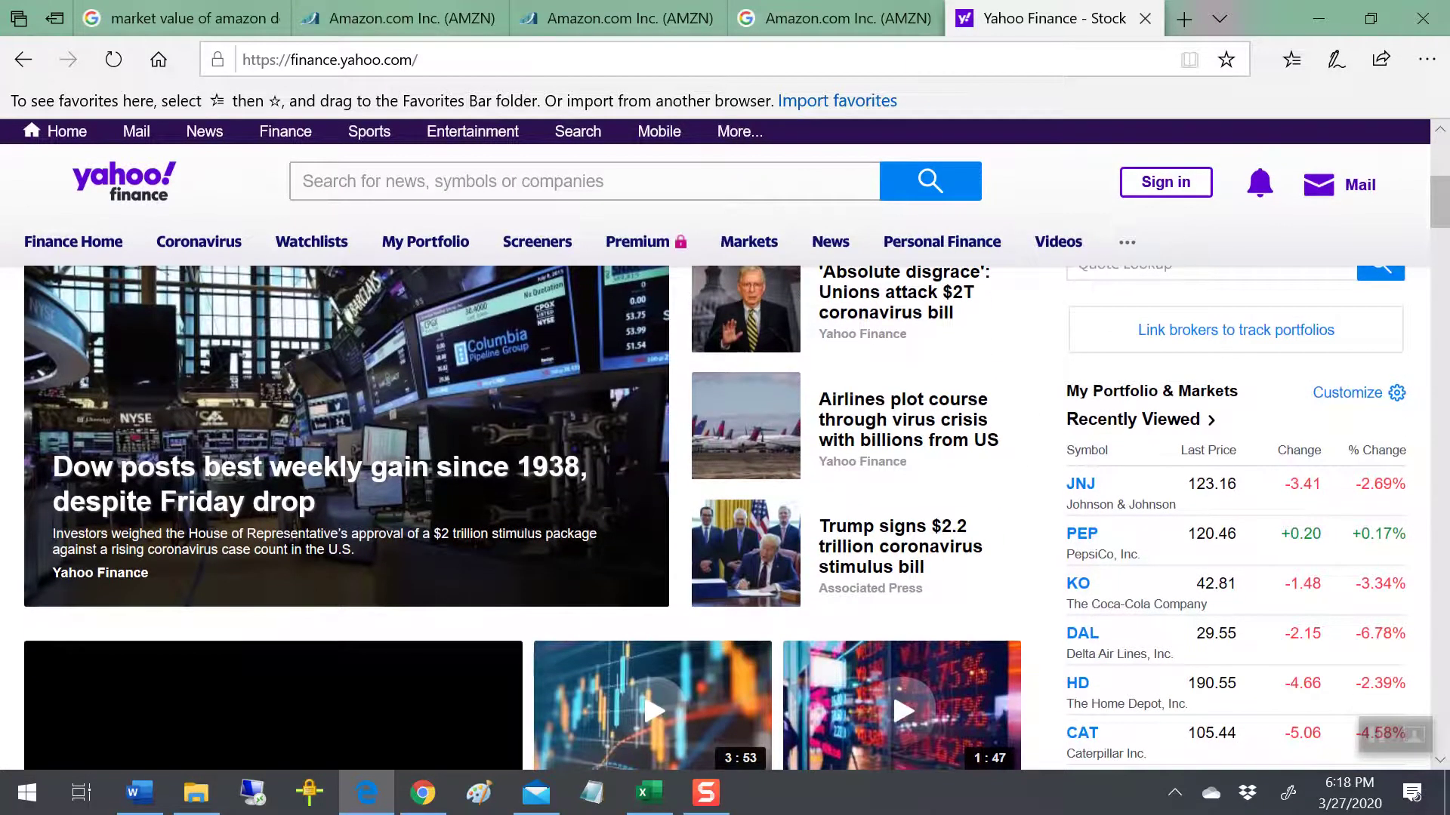
pyautogui.scroll(3, 993, 543)
pyautogui.click(1107, 438)
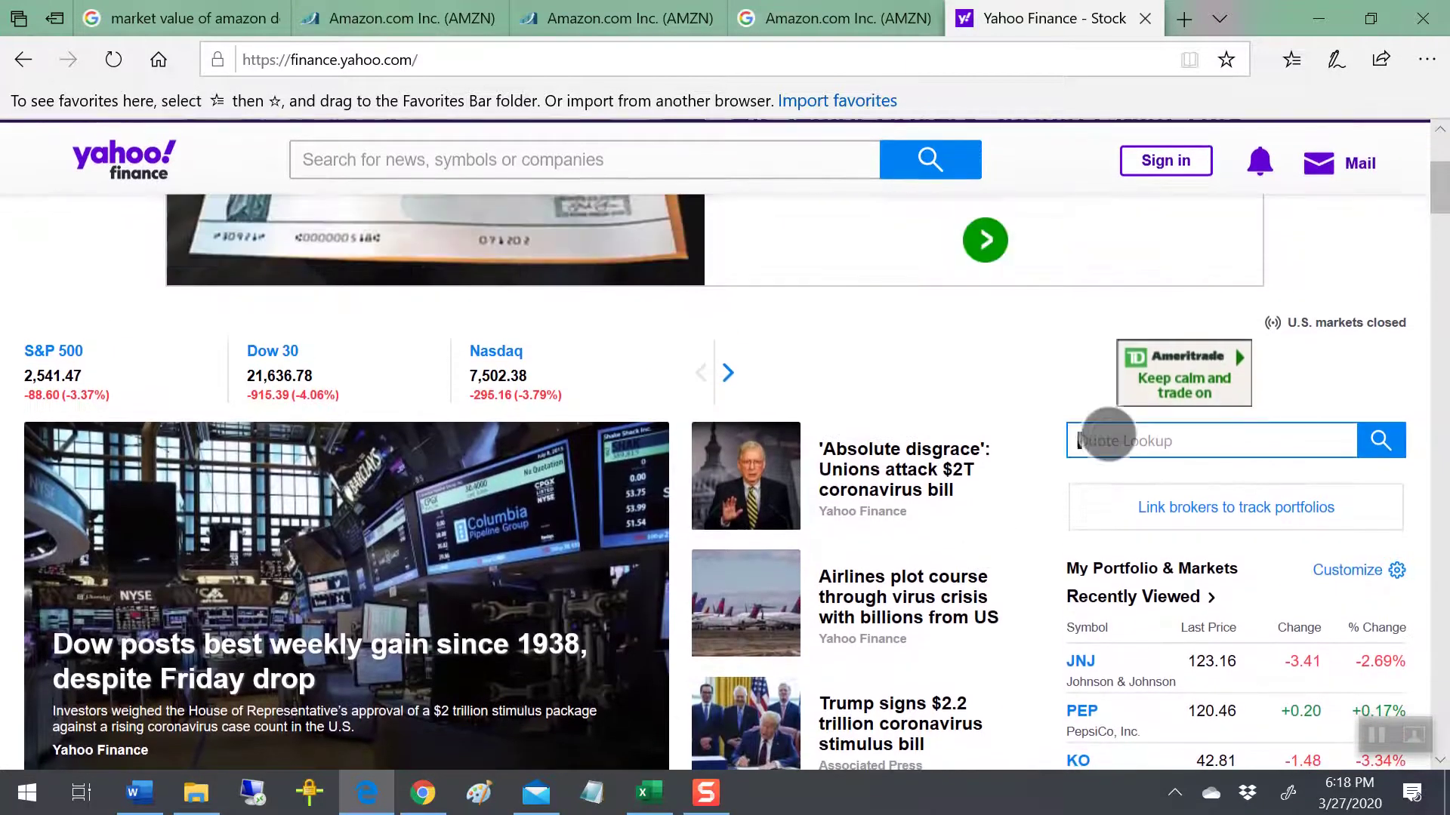
pyautogui.write('amaz')
pyautogui.press('BackSpace')
pyautogui.press('BackSpace')
pyautogui.write('zn')
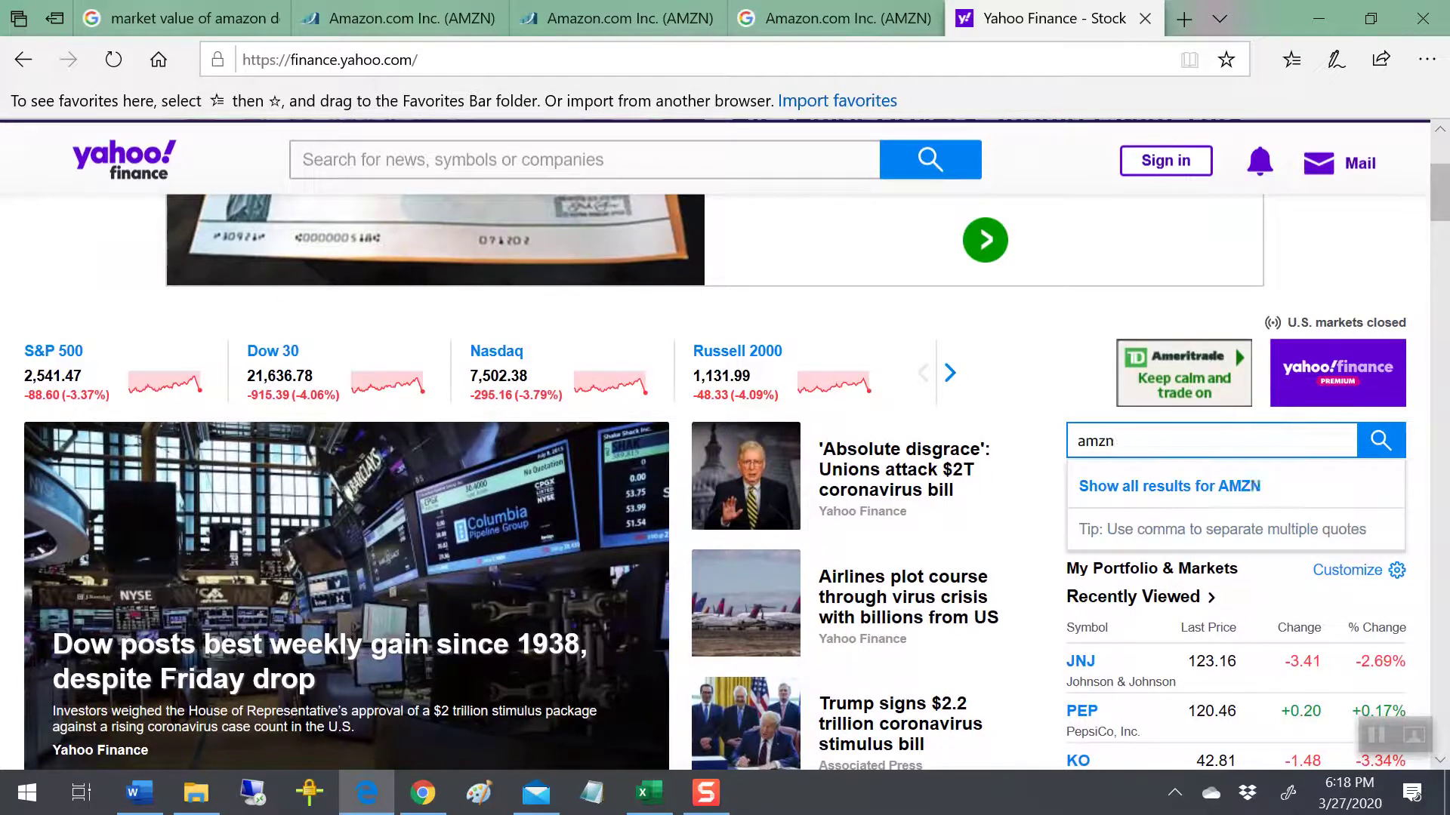
pyautogui.press('Return')
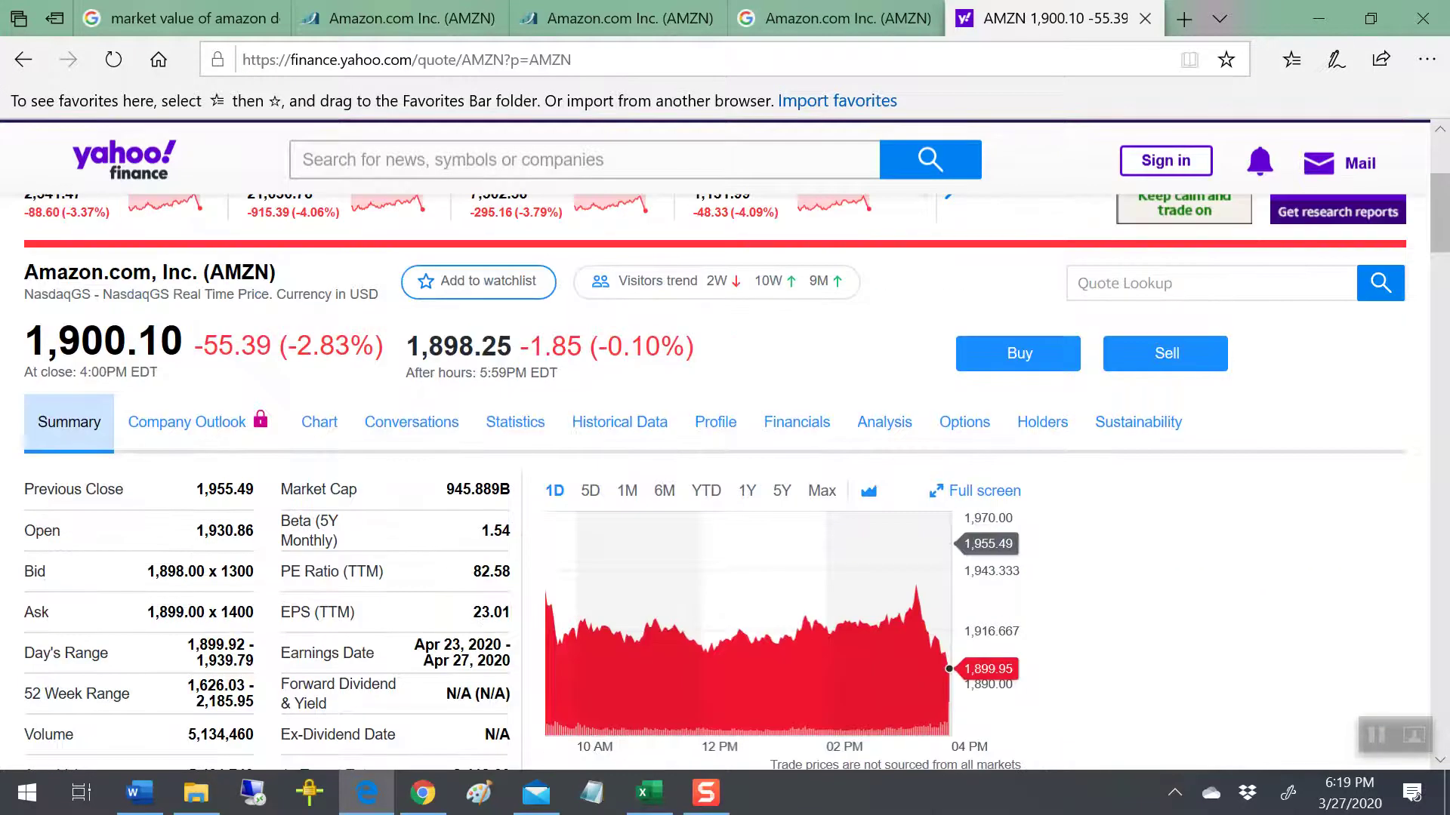
pyautogui.scroll(-1, 468, 463)
pyautogui.scroll(-1, 469, 463)
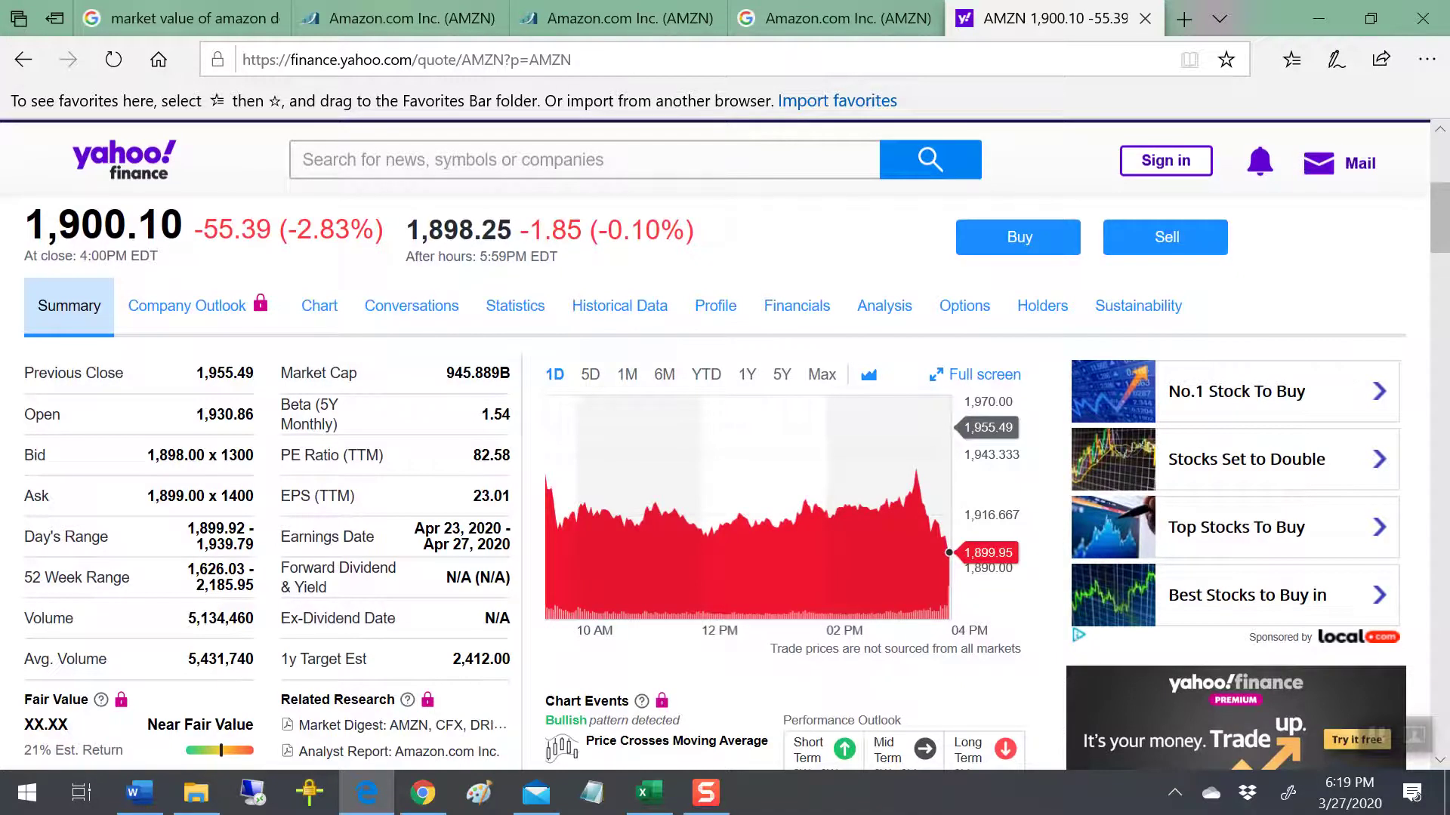
# Switch to Excel and enter 945,889 as AMZN's market value of shareholders equity in C4, checking it against the Yahoo Finance market cap
pyautogui.hotkey('alt', 'Tab')
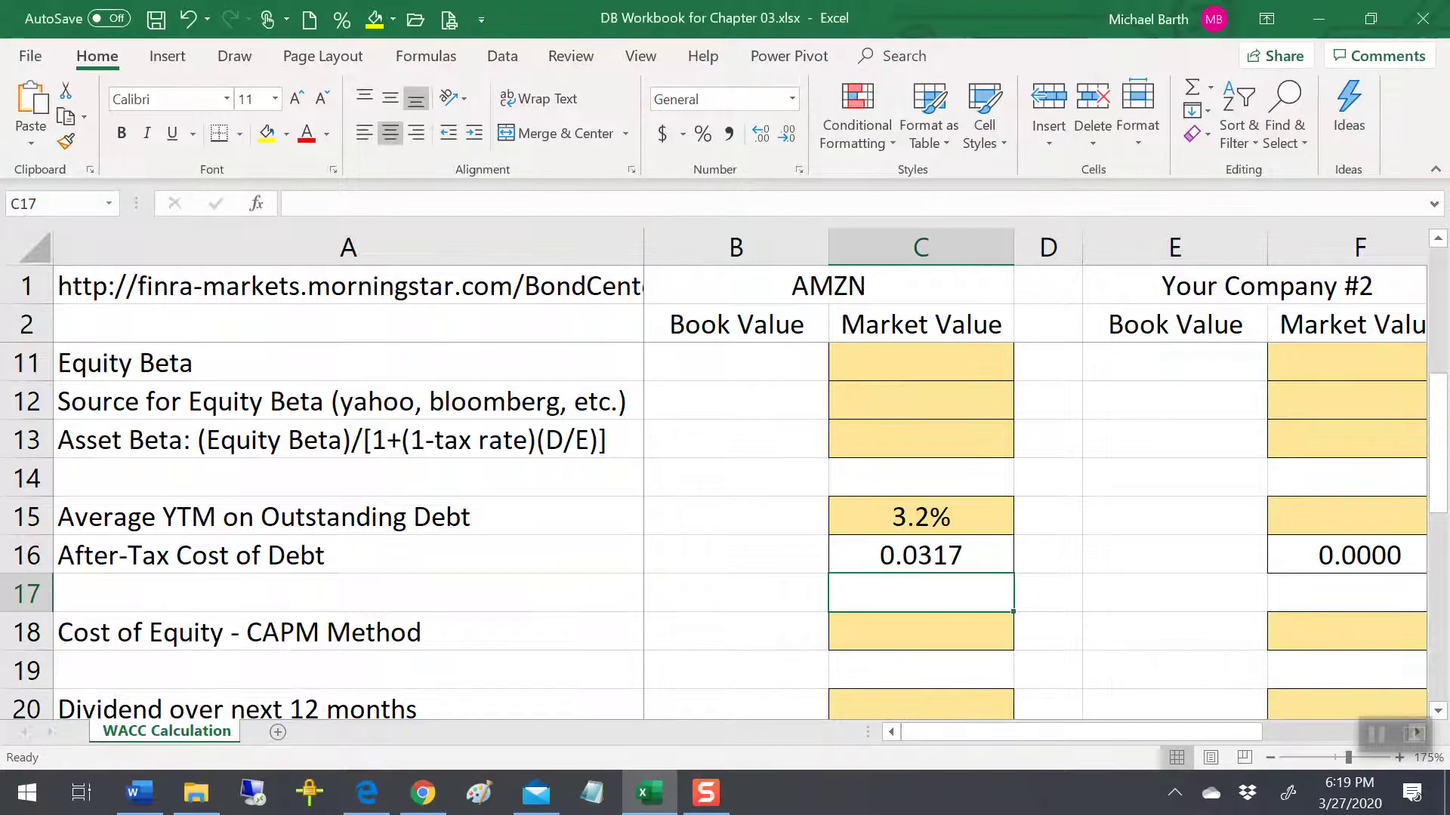
pyautogui.scroll(3, 997, 508)
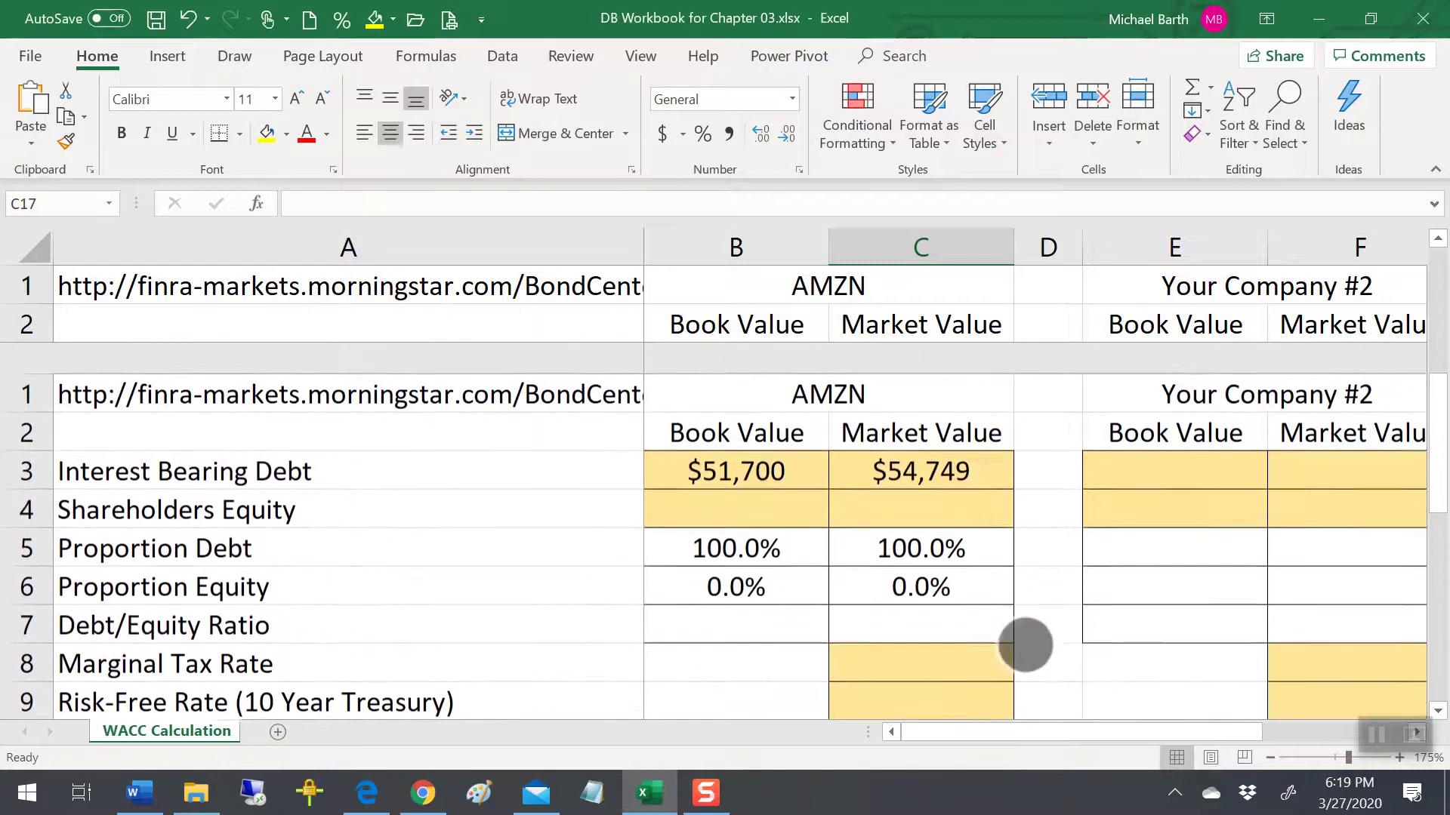
pyautogui.click(909, 400)
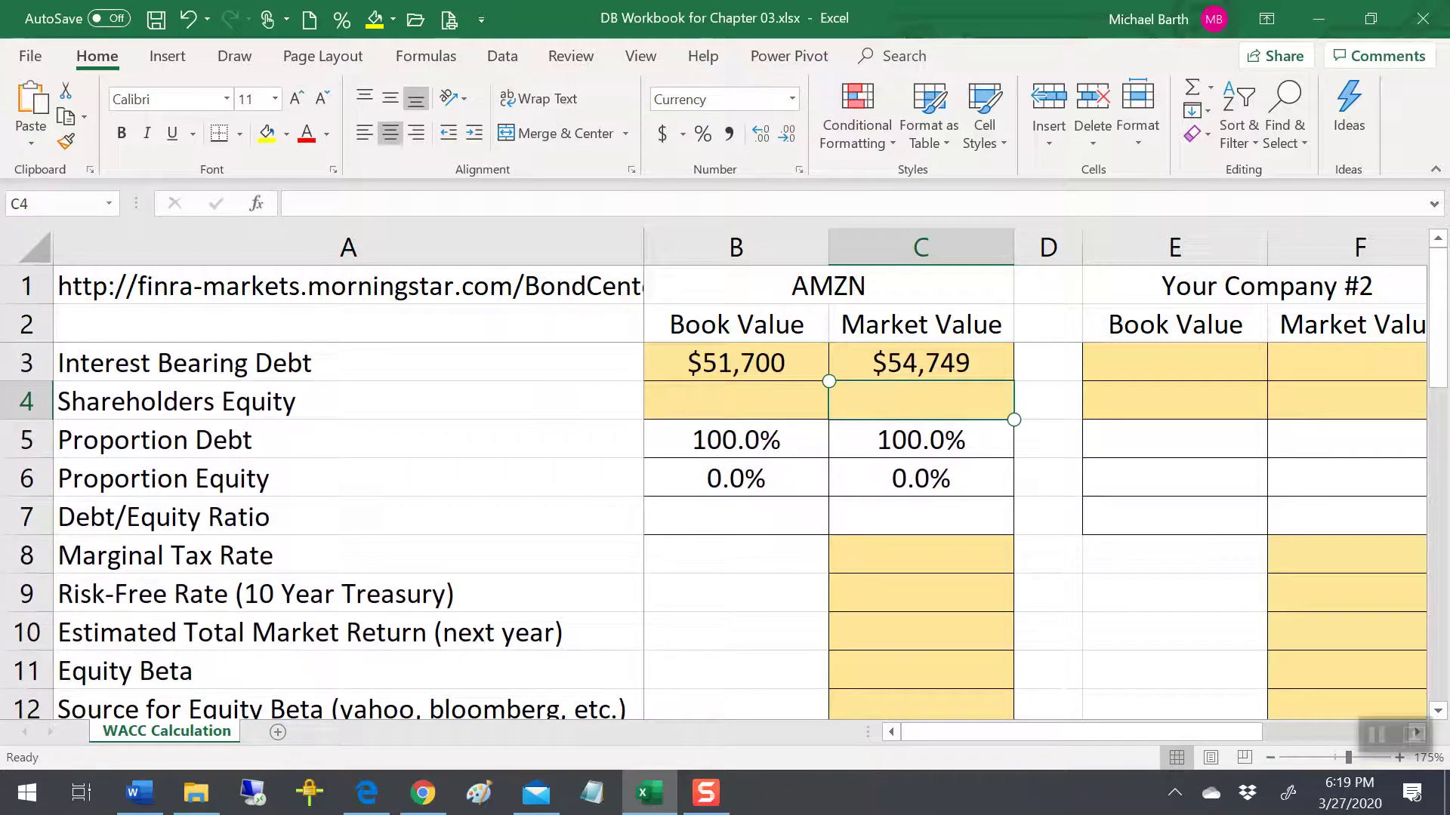
pyautogui.write('945')
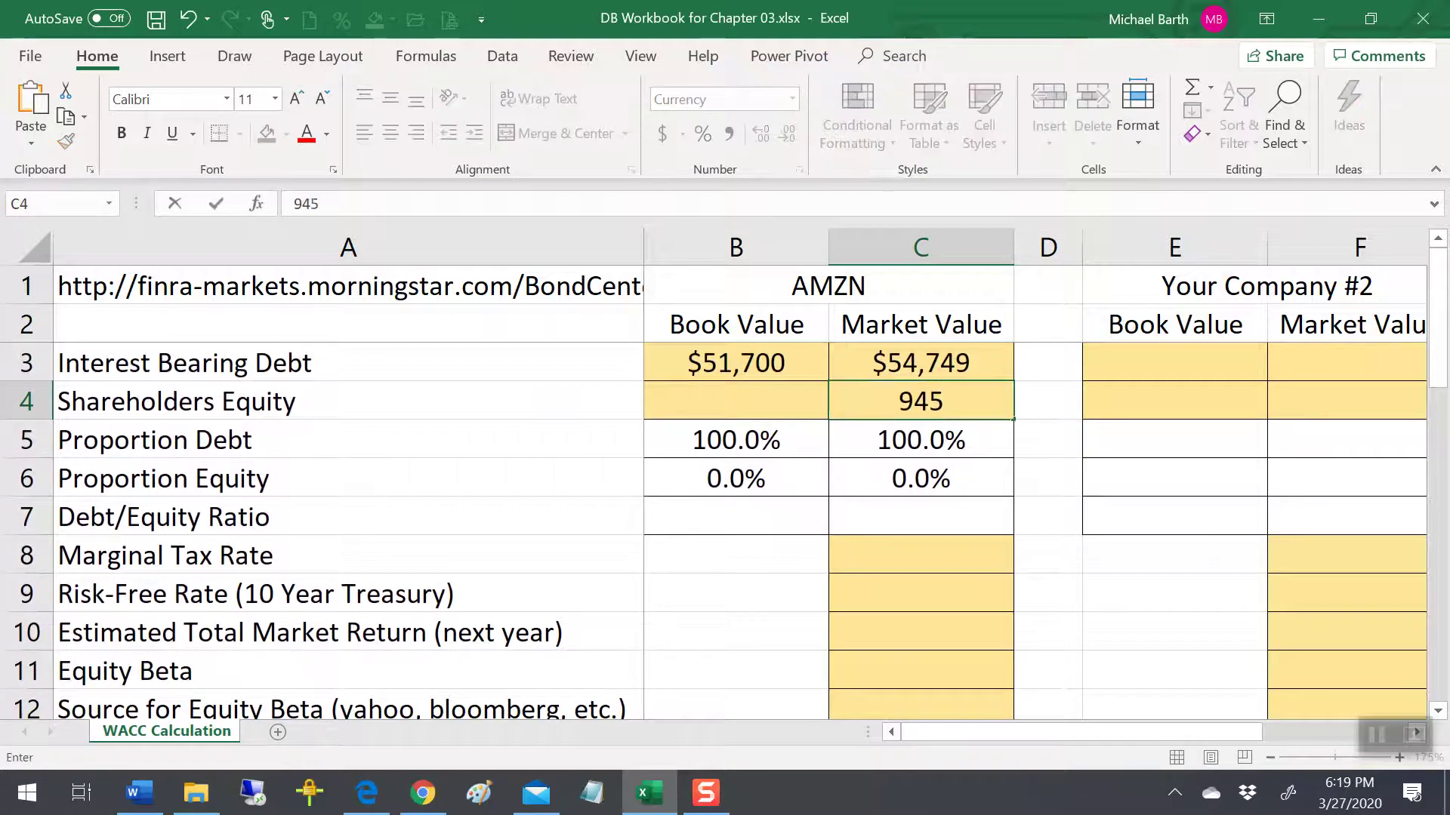
pyautogui.write(',88')
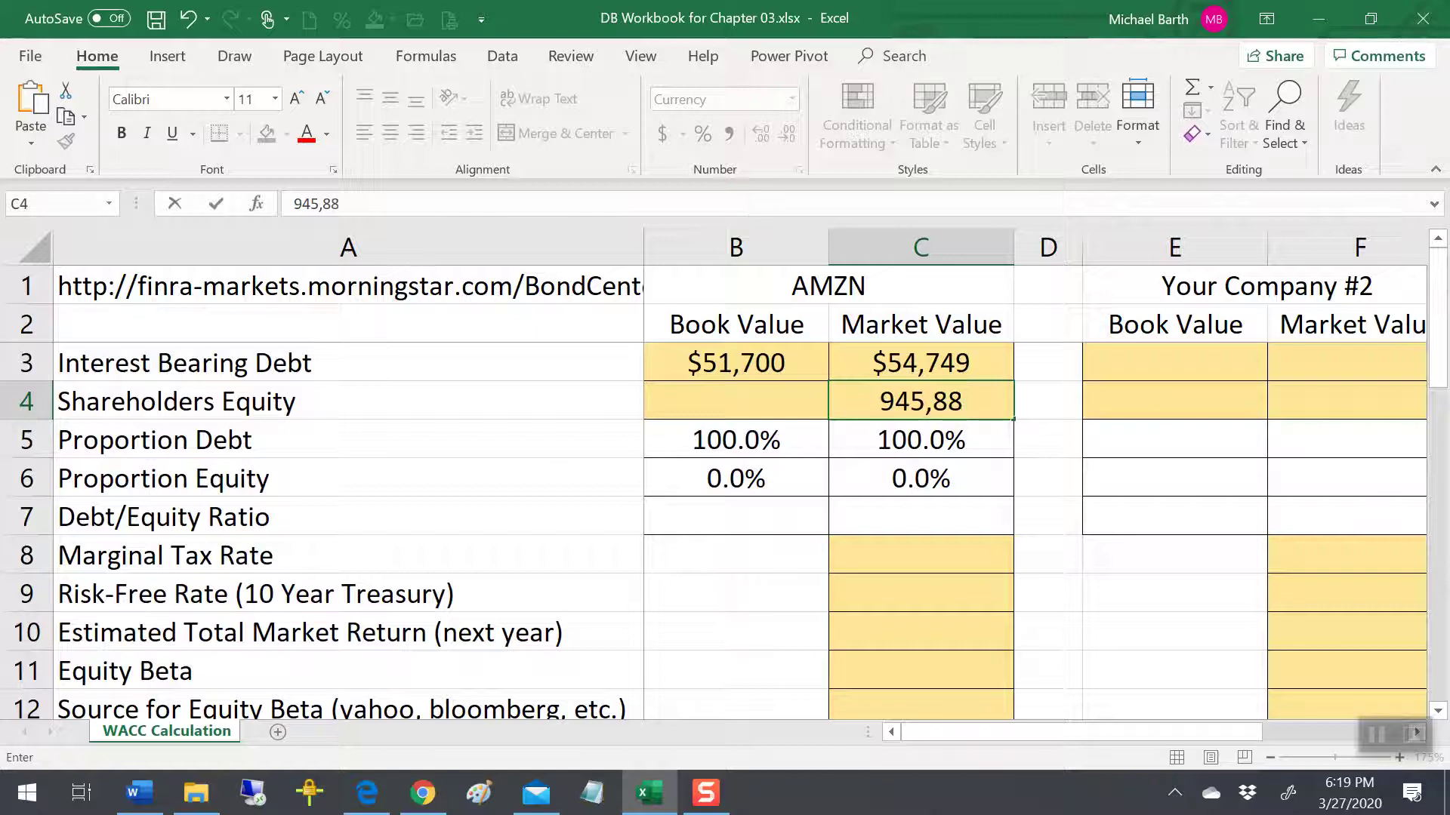
pyautogui.hotkey('alt', 'Tab')
pyautogui.hotkey('alt', 'Tab')
pyautogui.write('9')
pyautogui.hotkey('ctrl', 'Return')
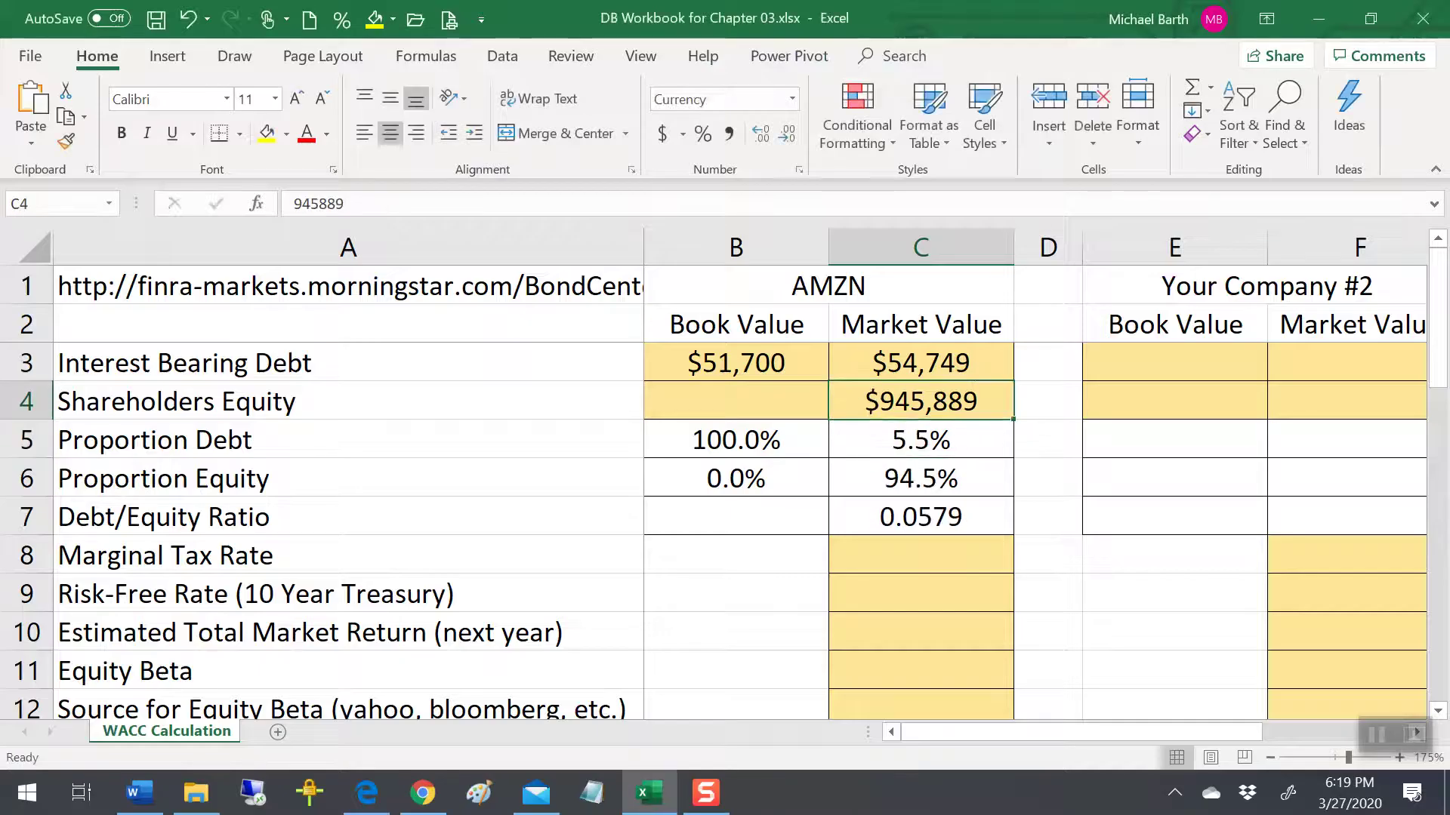
# Select B4 for the book value of equity, switch to Edge, and examine Amazon's balance sheet for total stockholders' equity and its number units
pyautogui.click(736, 401)
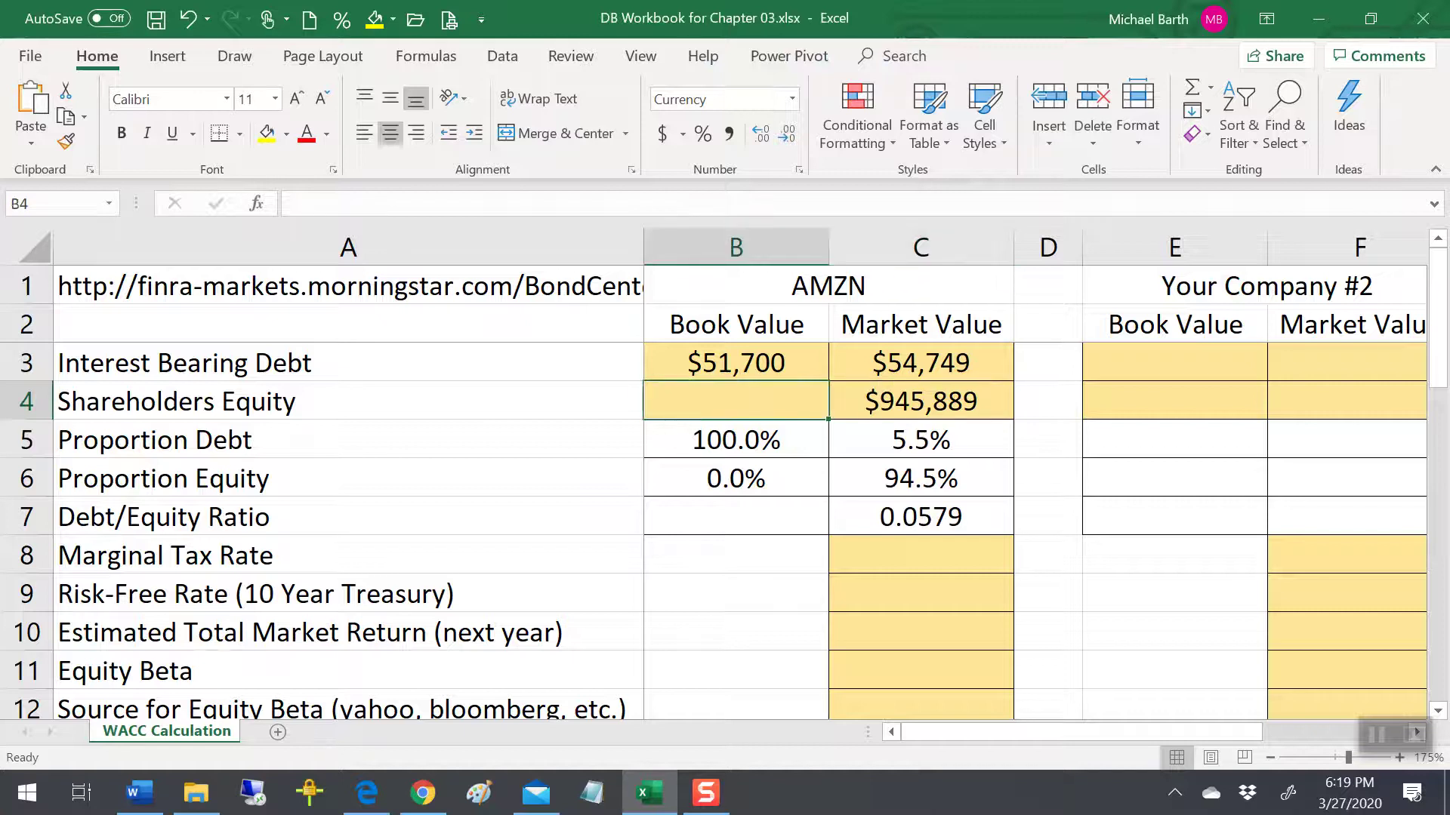
pyautogui.hotkey('alt', 'Tab')
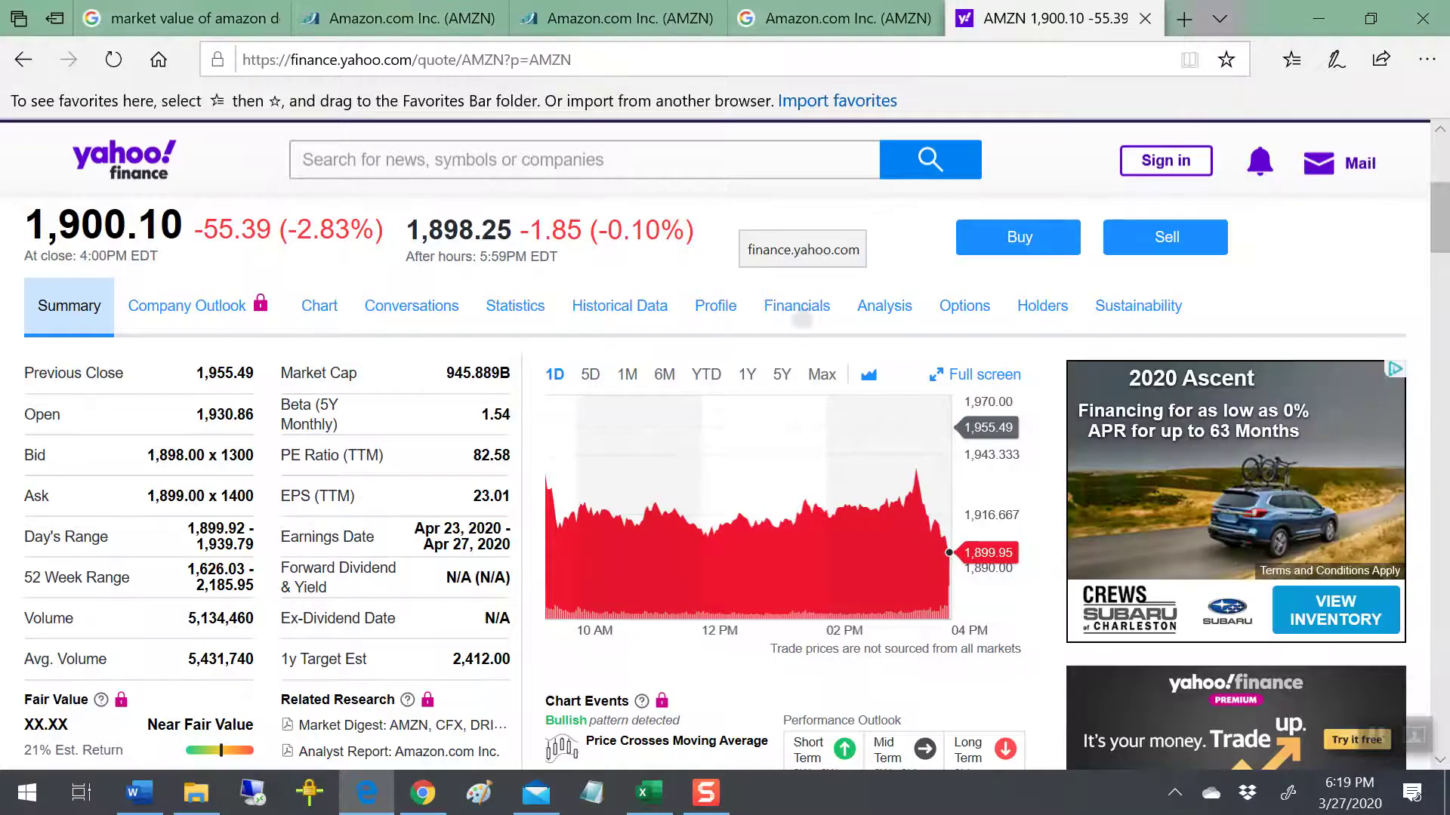
pyautogui.click(796, 306)
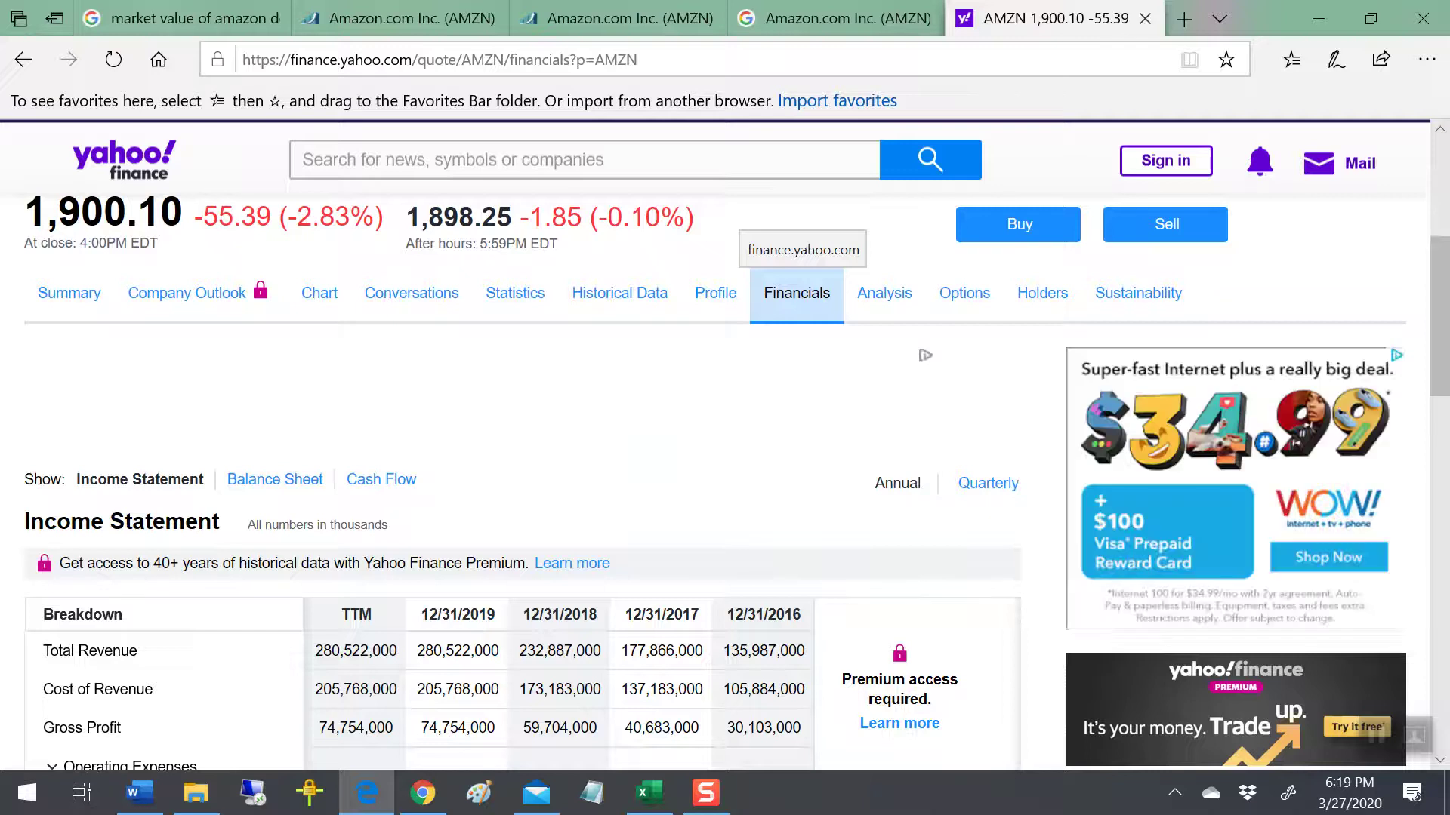
pyautogui.click(275, 479)
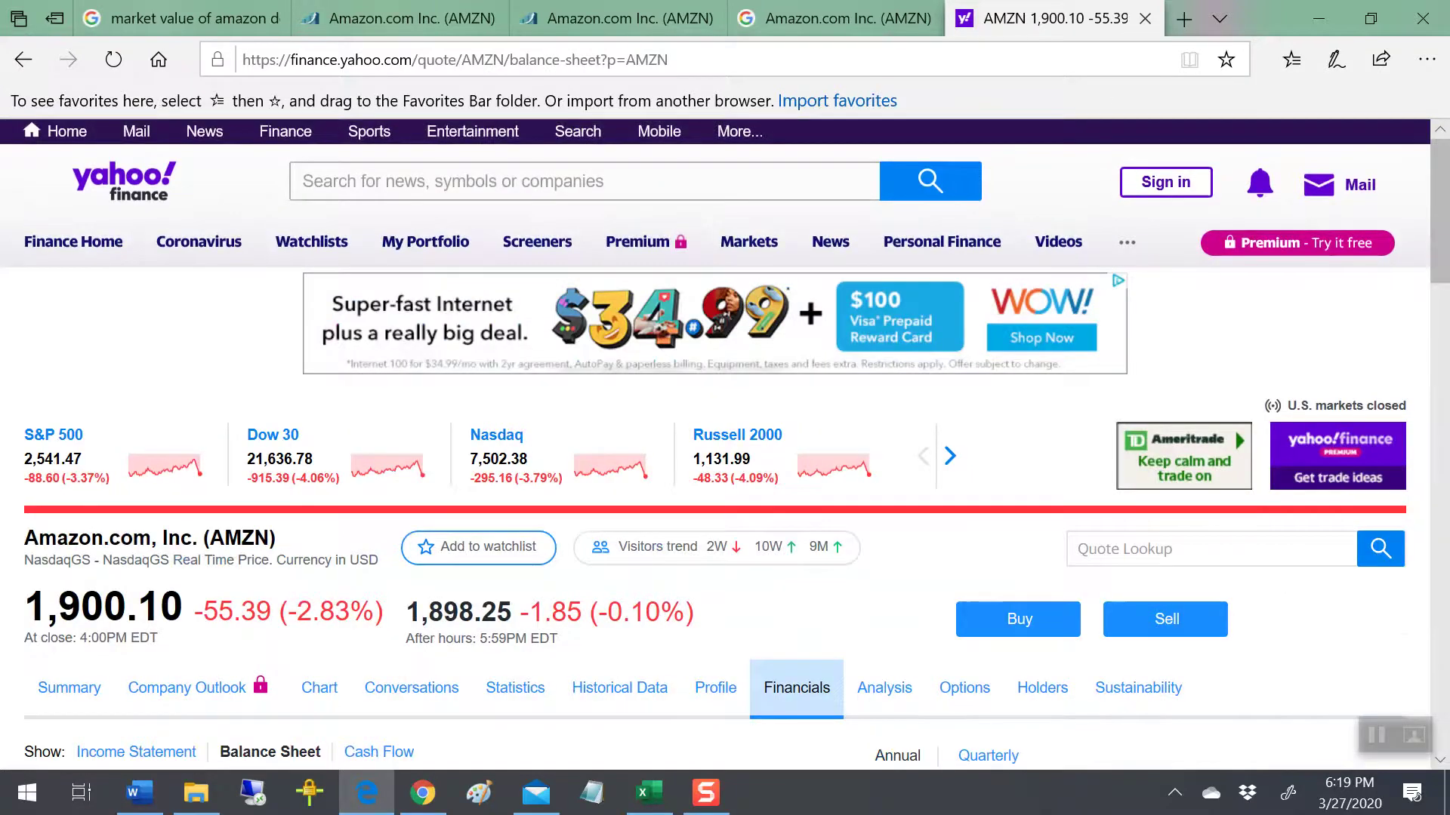
pyautogui.scroll(-10, 782, 599)
pyautogui.scroll(-8, 782, 599)
pyautogui.scroll(1, 792, 445)
pyautogui.scroll(-1, 796, 425)
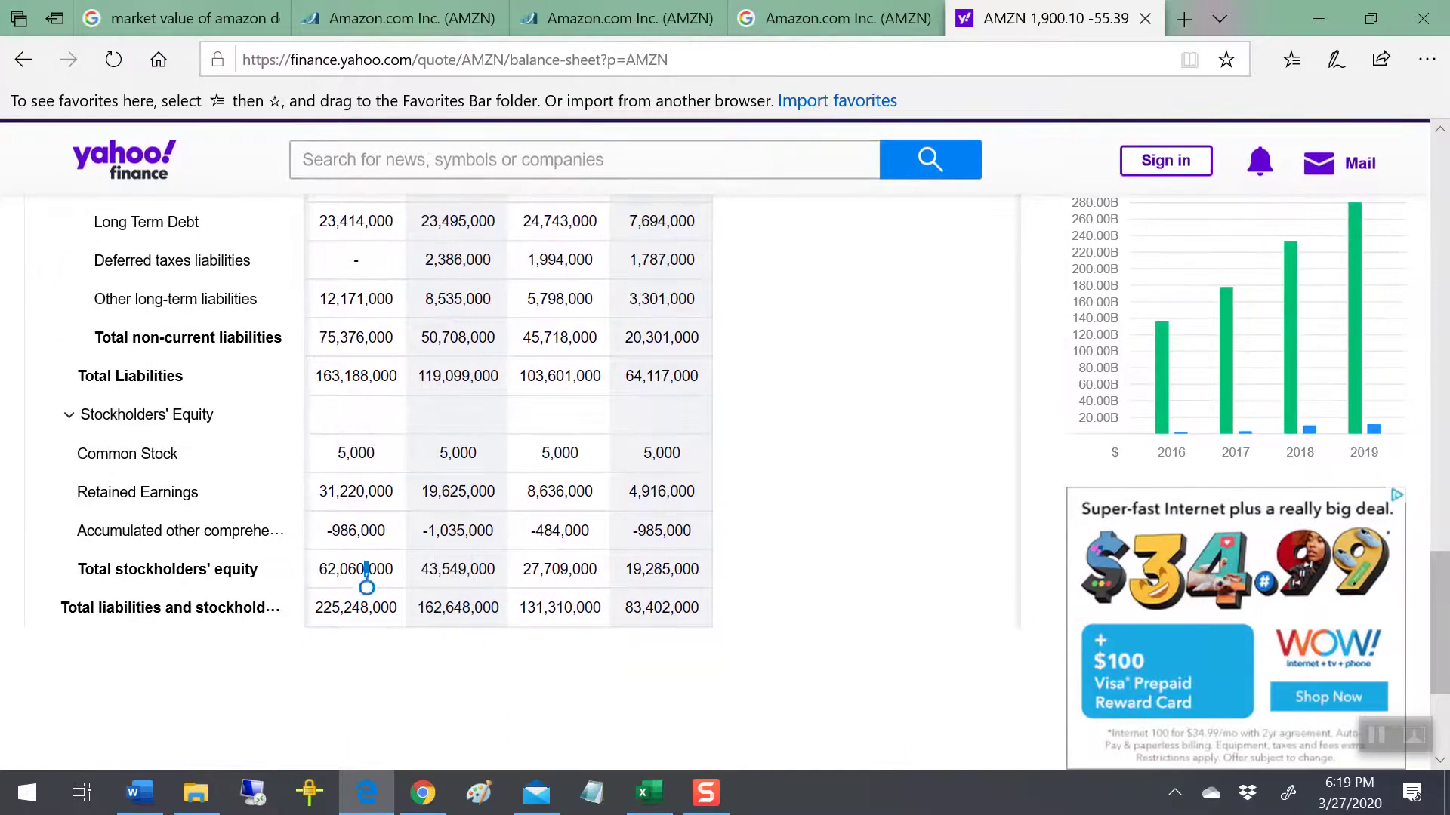
pyautogui.scroll(12, 381, 572)
pyautogui.scroll(5, 644, 691)
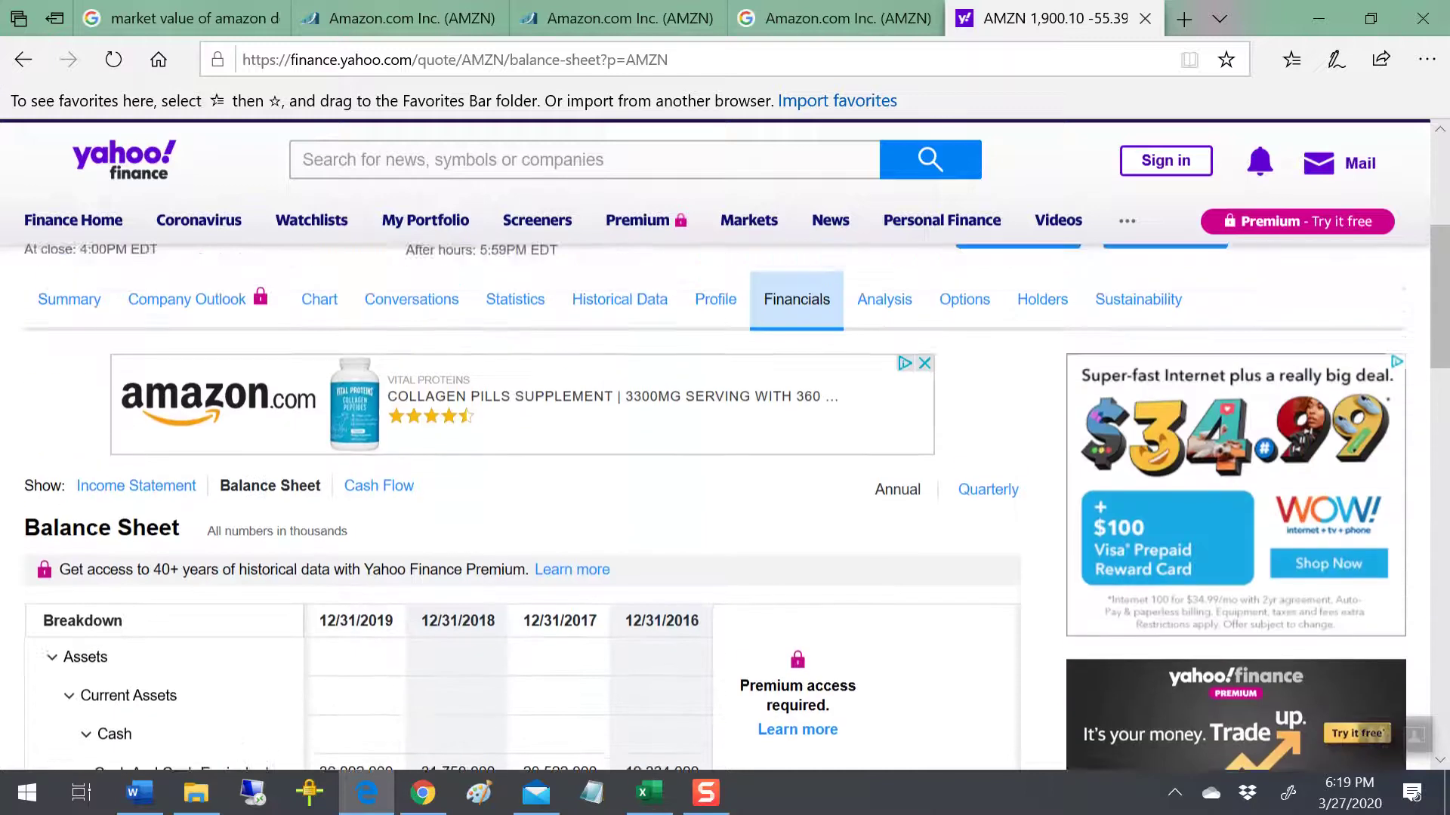
pyautogui.scroll(-5, 731, 405)
pyautogui.scroll(3, 729, 647)
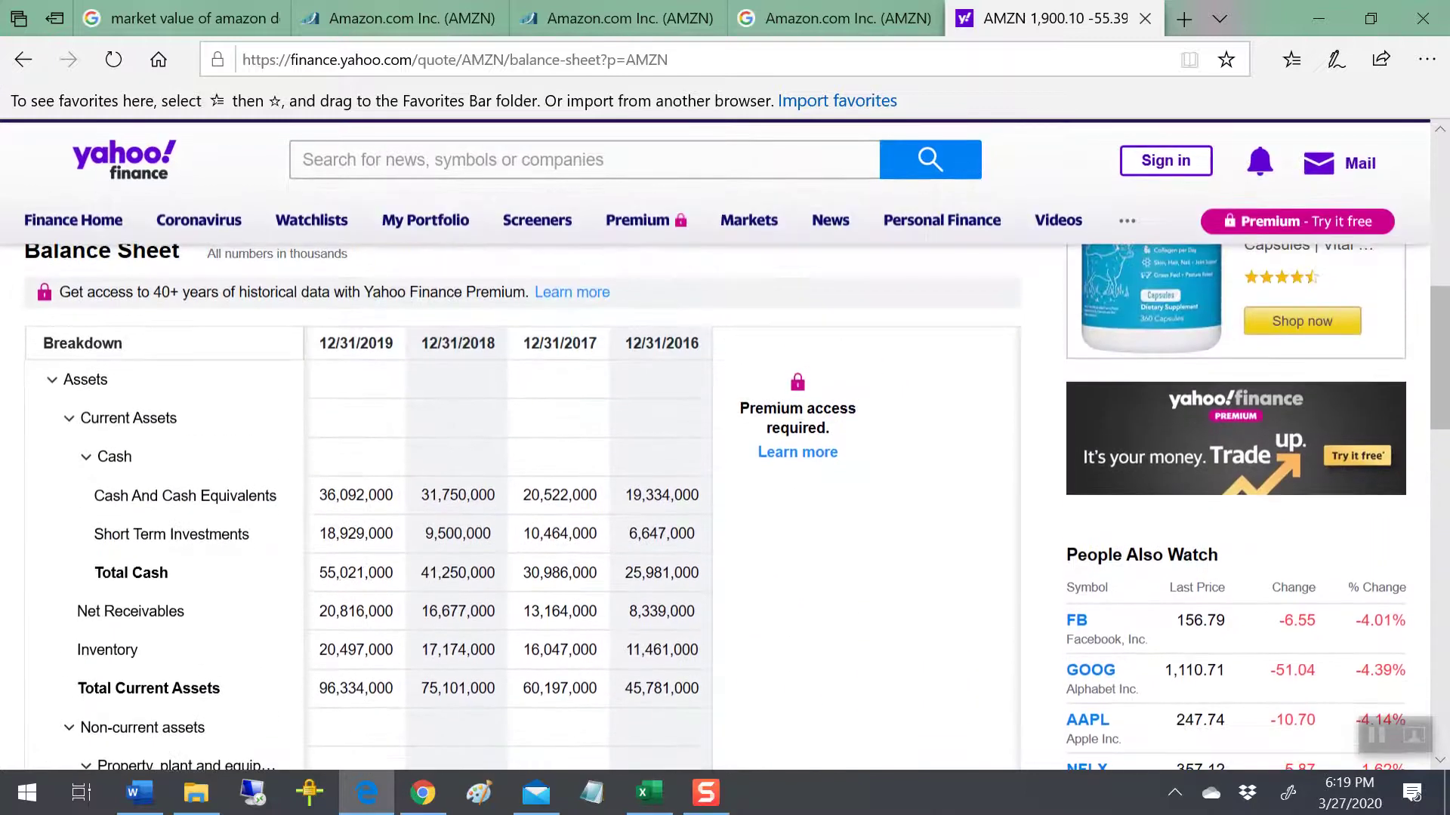
# Recheck Amazon's 12/31/2019 total stockholders' equity in Edge and enter 62060 as the book value of shareholders equity in B4 in Excel
pyautogui.hotkey('alt', 'Tab')
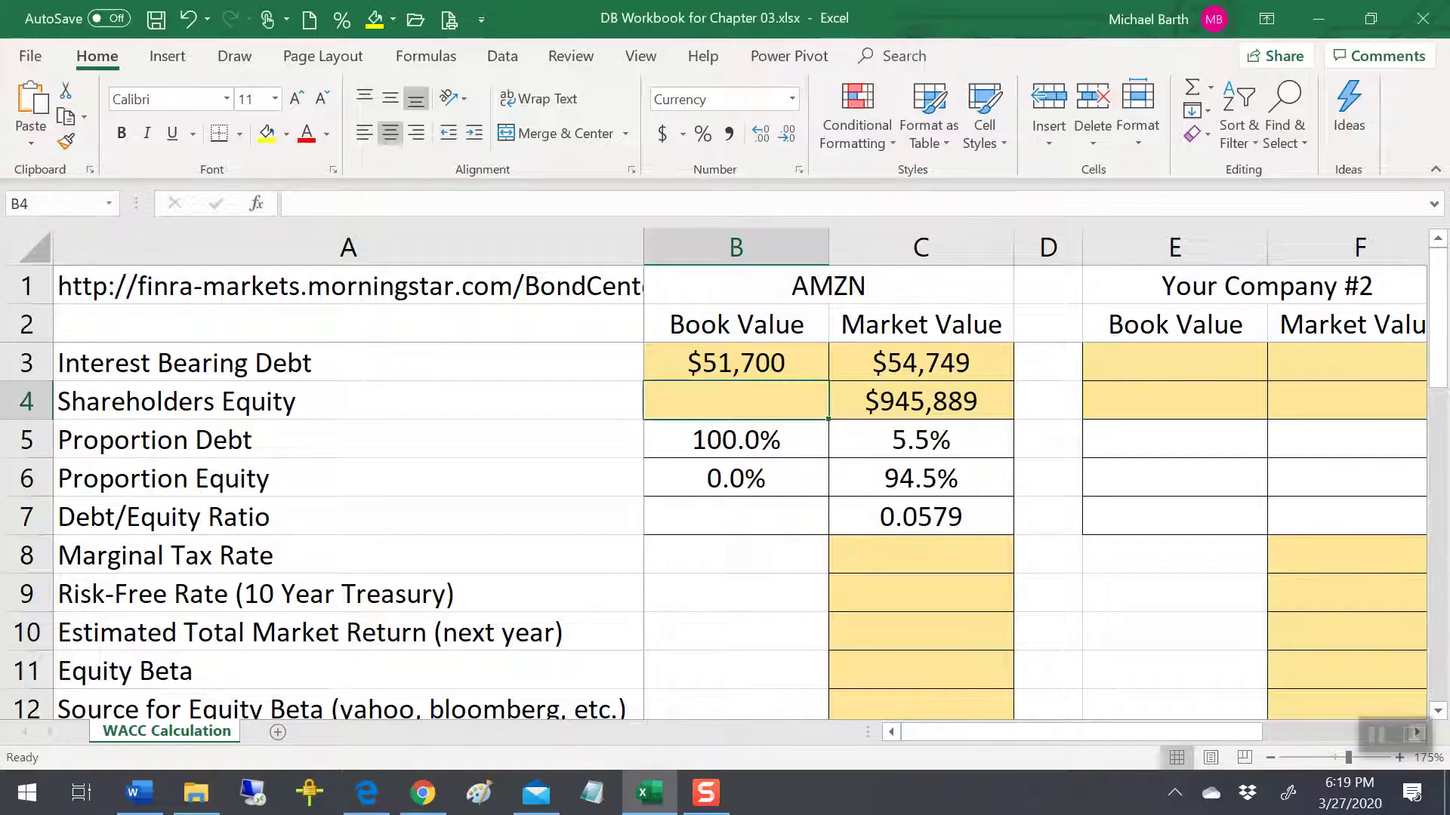
pyautogui.hotkey('alt', 'Tab')
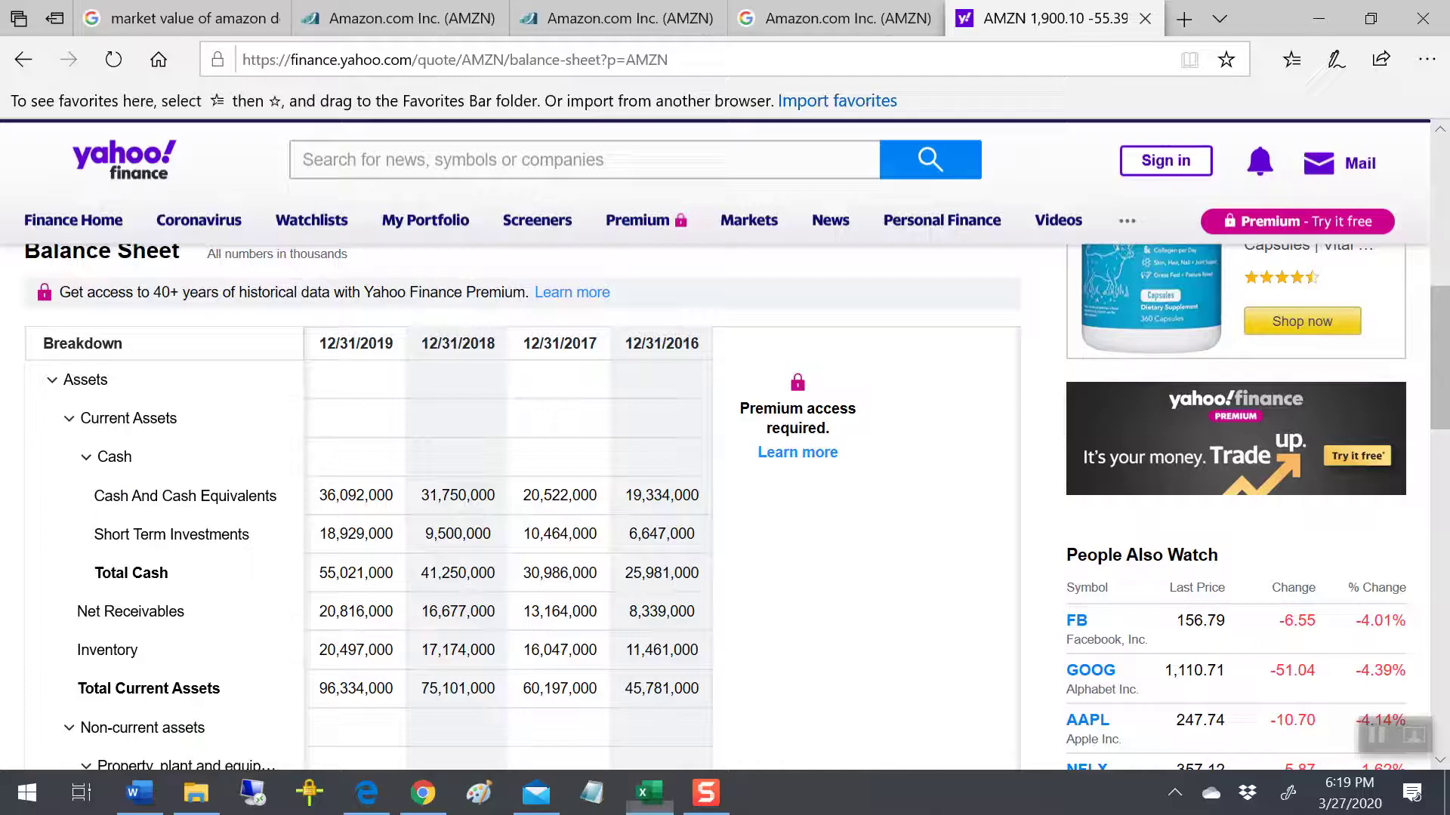
pyautogui.scroll(-5, 506, 506)
pyautogui.scroll(-10, 366, 316)
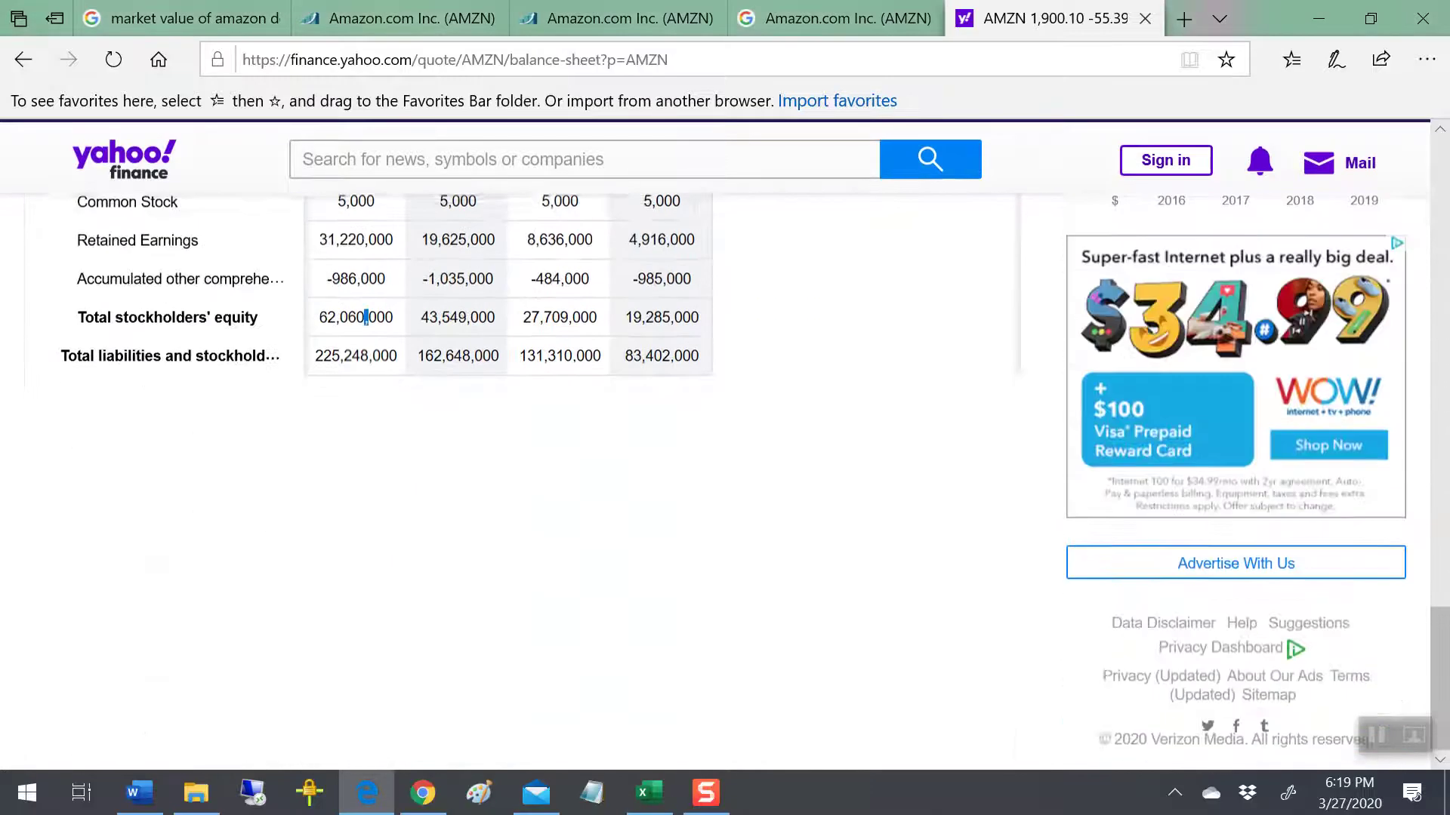
pyautogui.hotkey('alt', 'Tab')
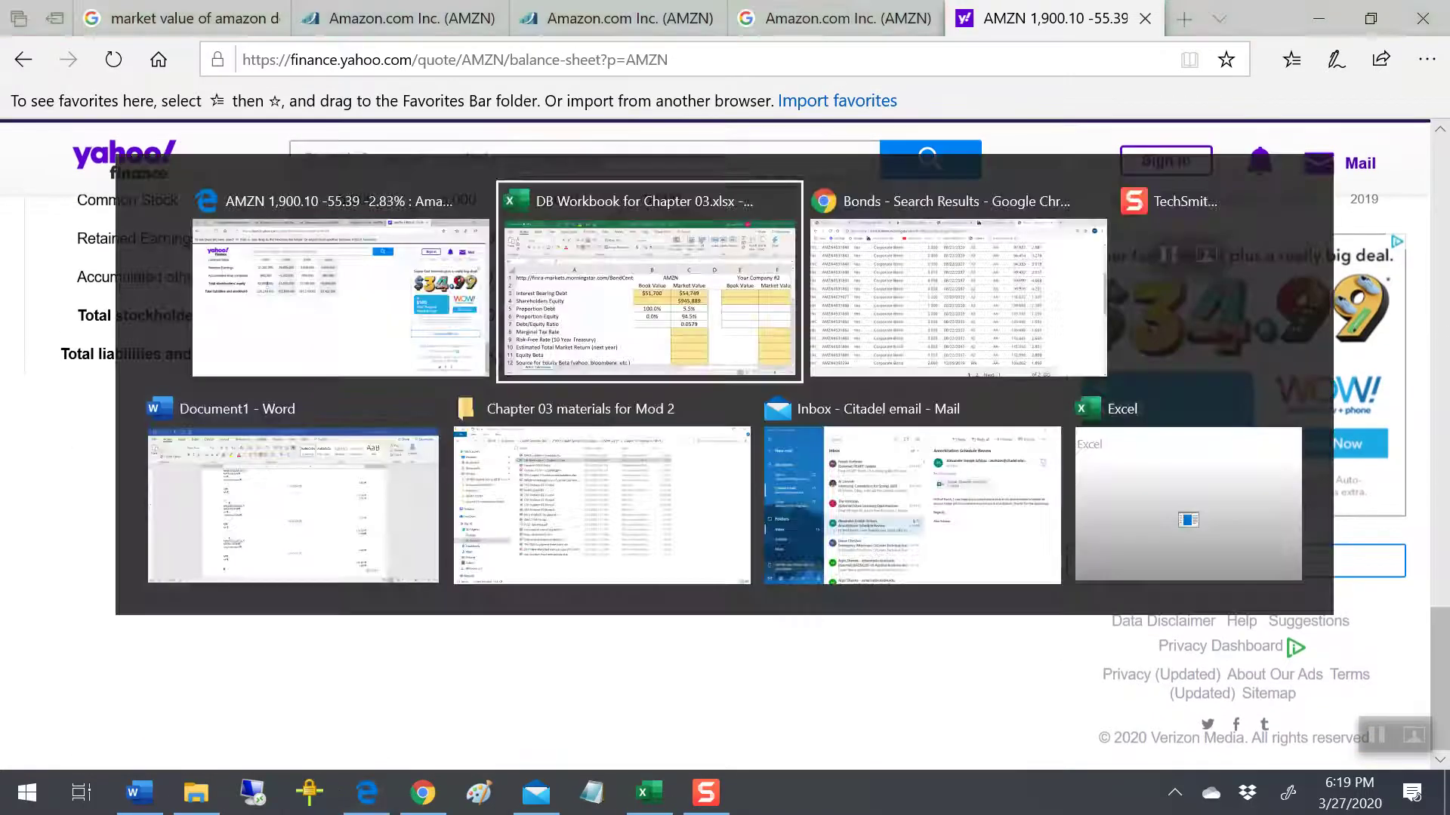
pyautogui.write('62060')
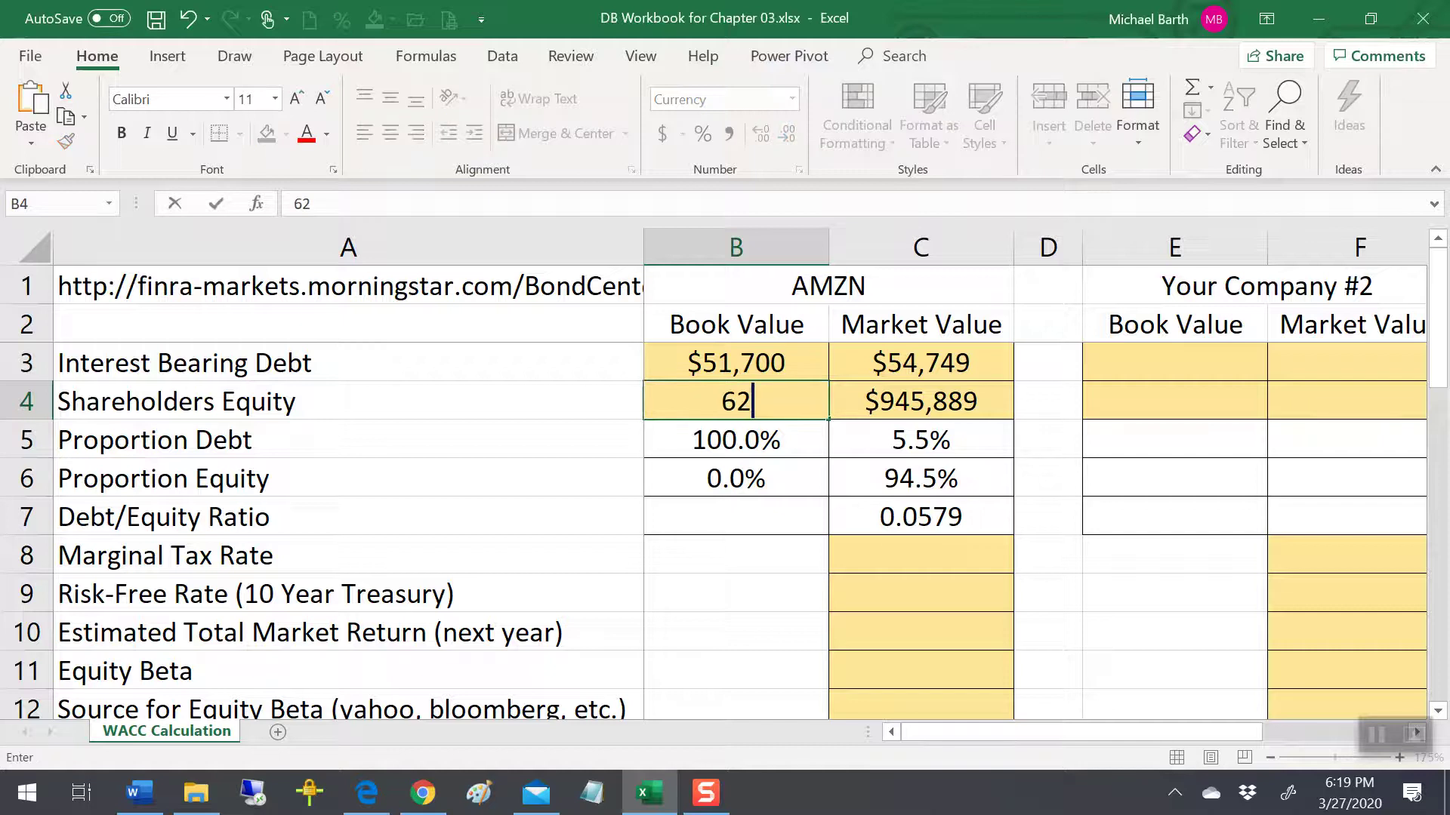
pyautogui.press('Return')
# Examine the calculated book-value debt proportion, equity proportion and debt/equity ratio for AMZN in B5:B7
pyautogui.press('Right')
pyautogui.press('Left')
pyautogui.press('Down')
pyautogui.press('Down')
pyautogui.press('Up')
pyautogui.press('Up')
pyautogui.press('Down')
pyautogui.press('Down')
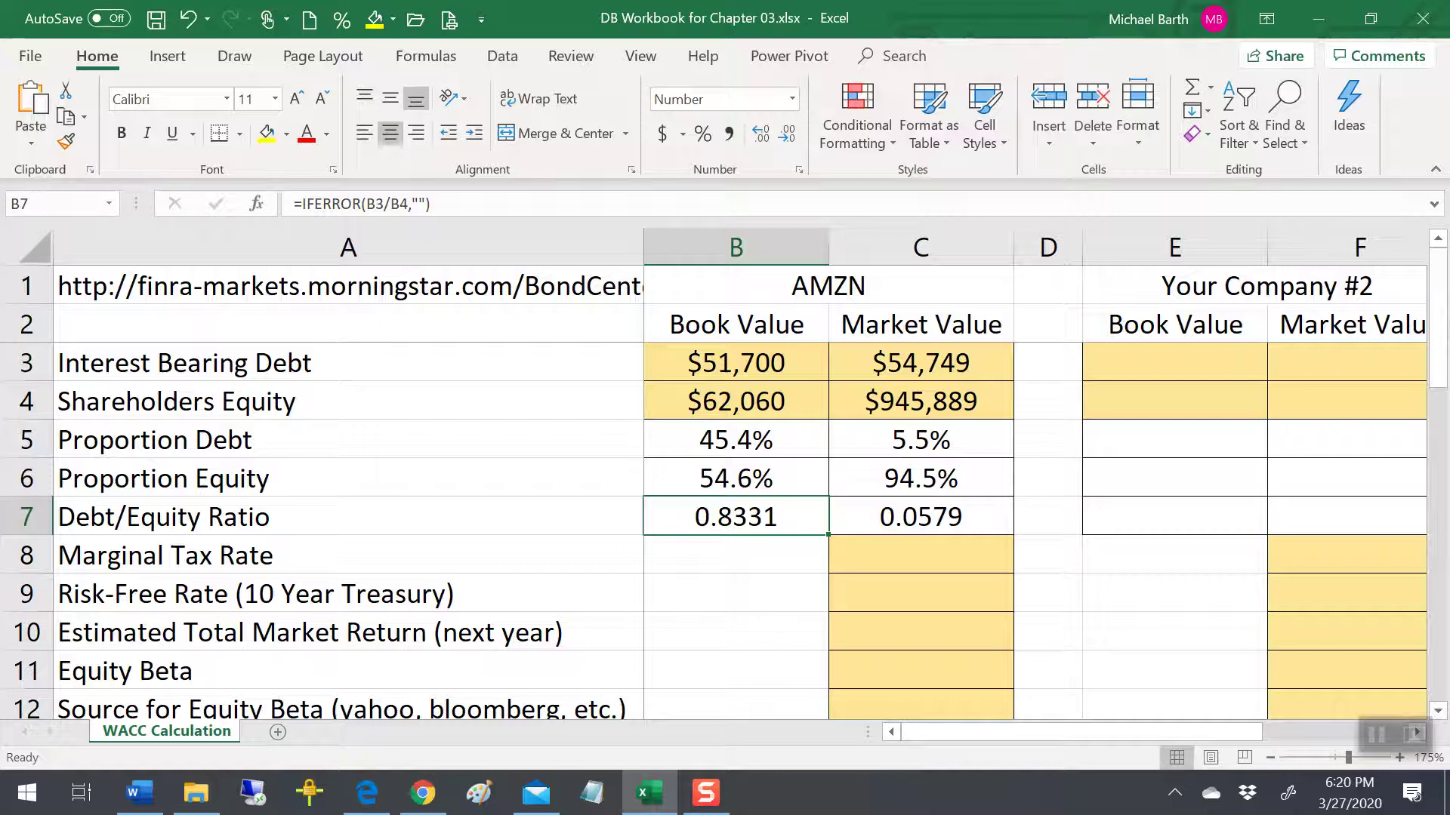
# Compare AMZN's book and market value columns for debt, equity and their proportions in rows 2 to 6
pyautogui.press('Up')
pyautogui.press('Up')
pyautogui.press('Up')
pyautogui.press('Up')
pyautogui.press('Up')
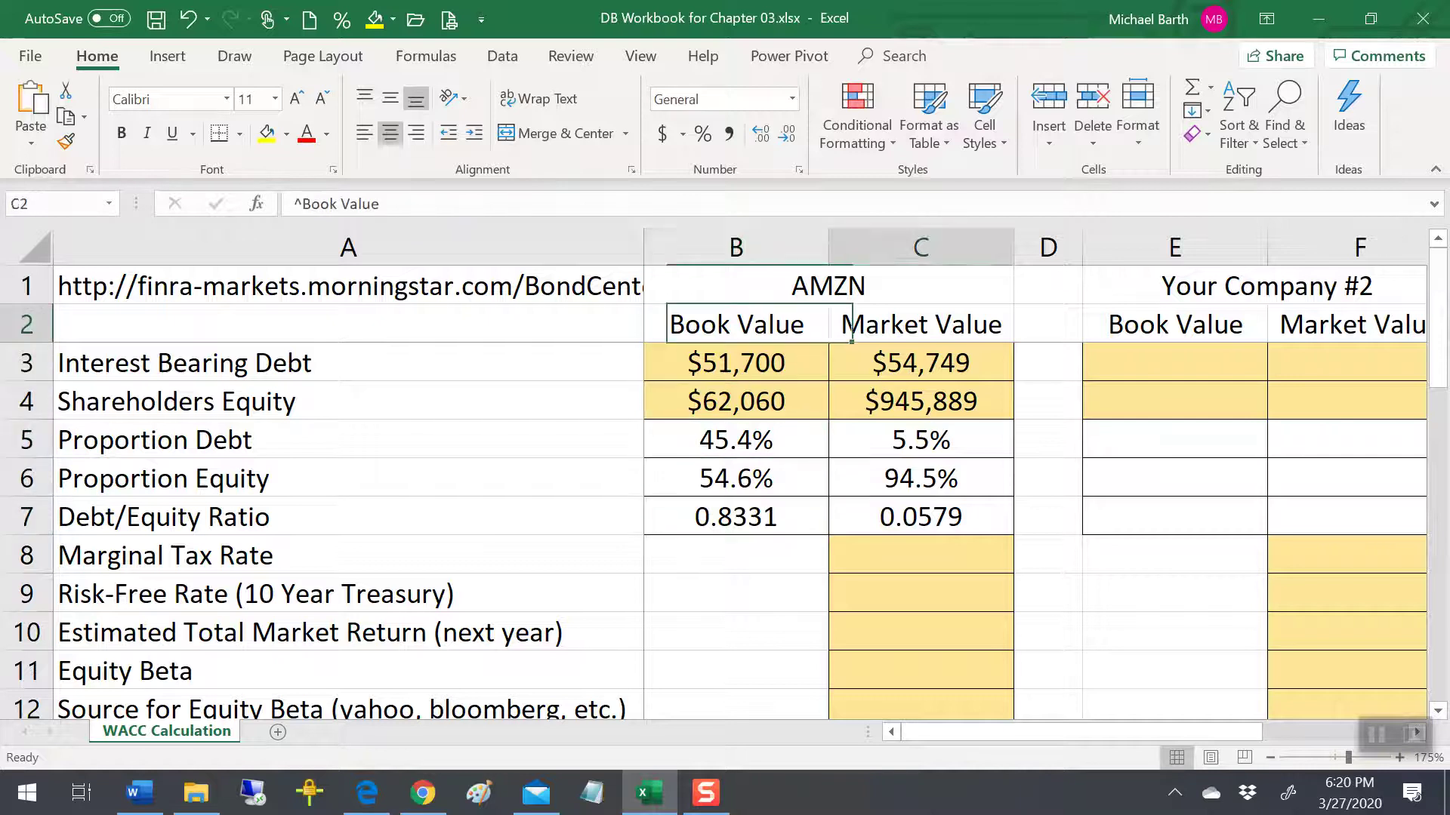
pyautogui.press('Right')
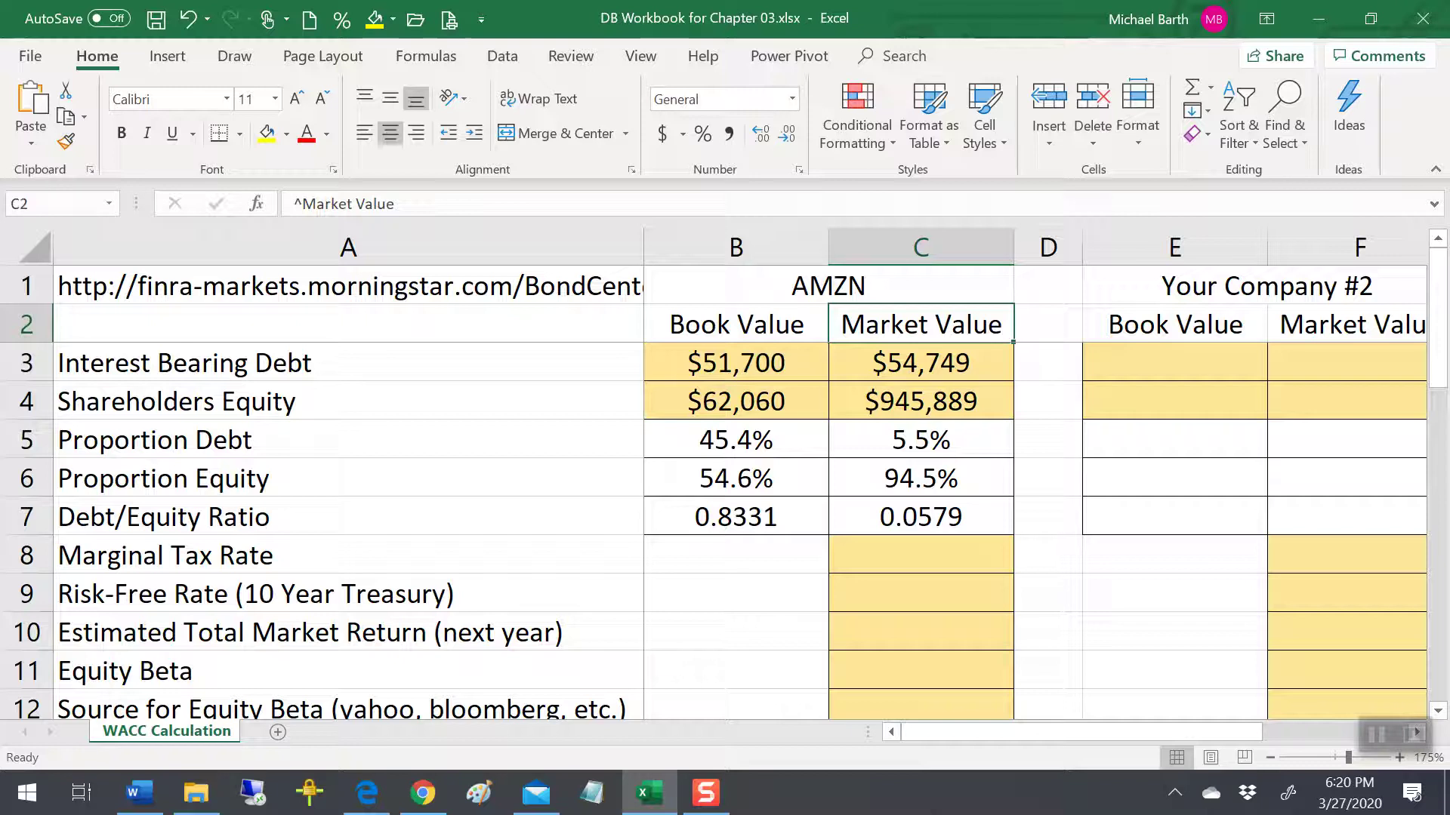
pyautogui.press('Left')
pyautogui.press('Right')
pyautogui.press('Down')
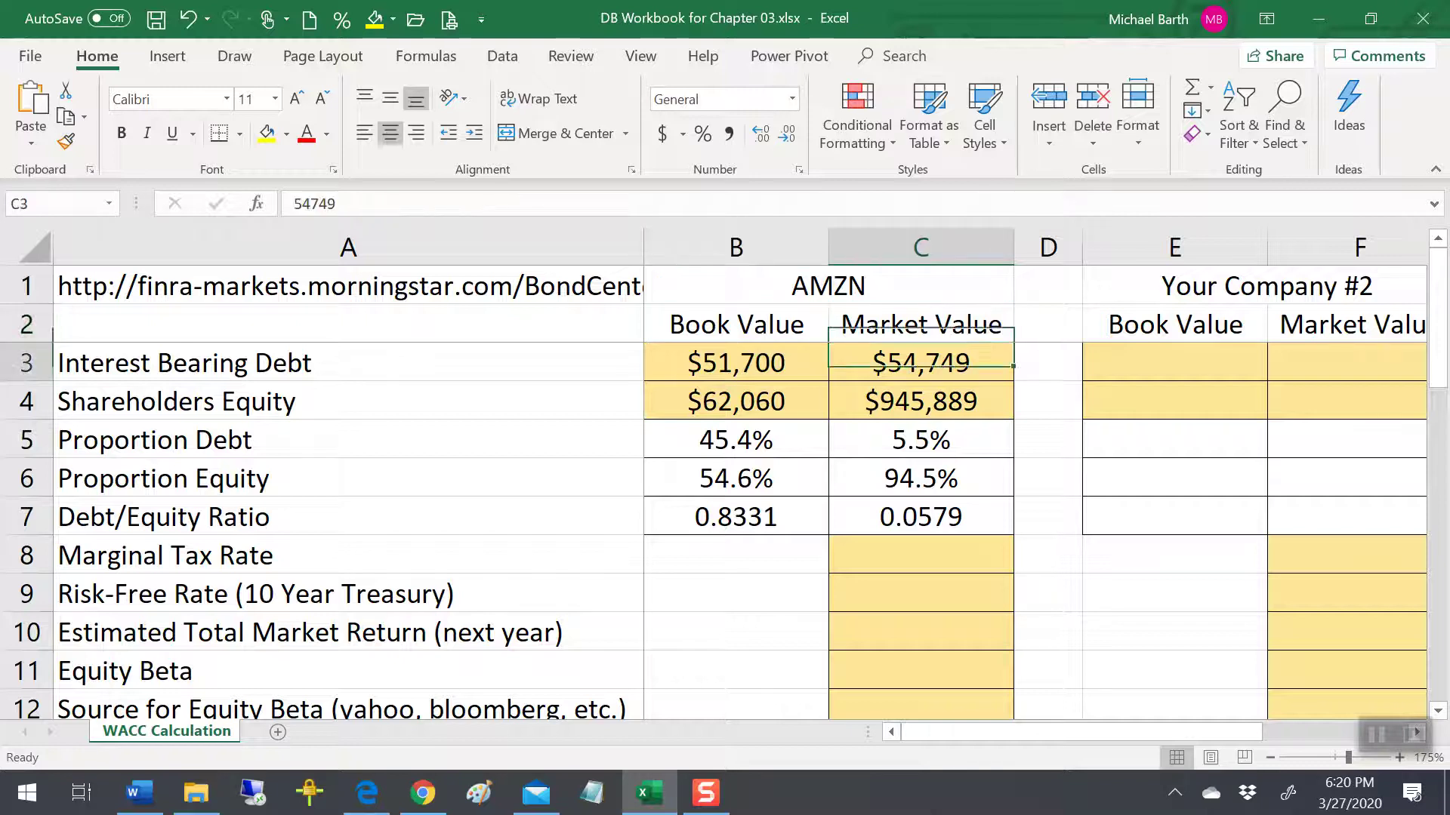
pyautogui.press('Left')
pyautogui.press('Right')
pyautogui.press('Down')
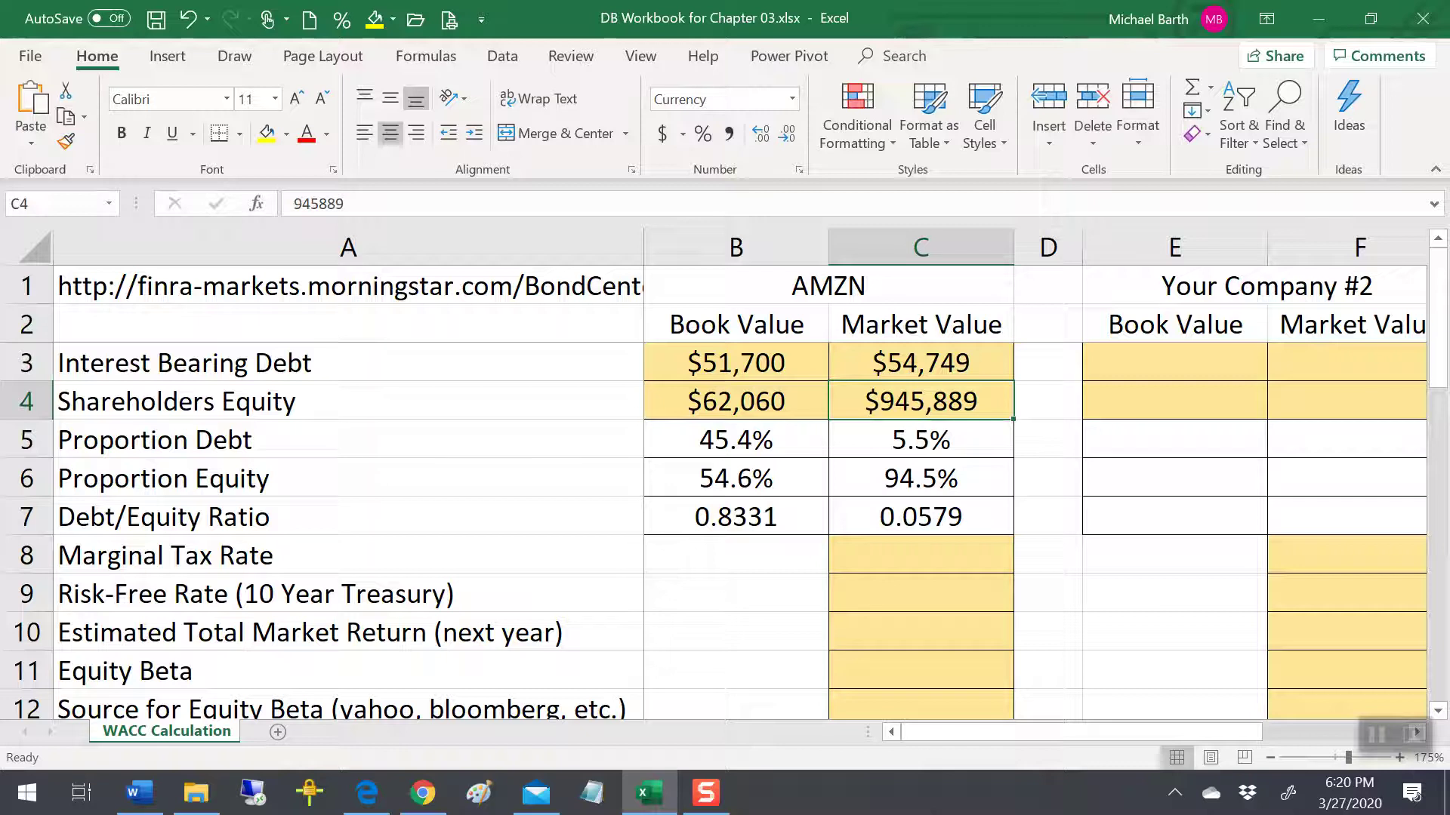
pyautogui.press('Down')
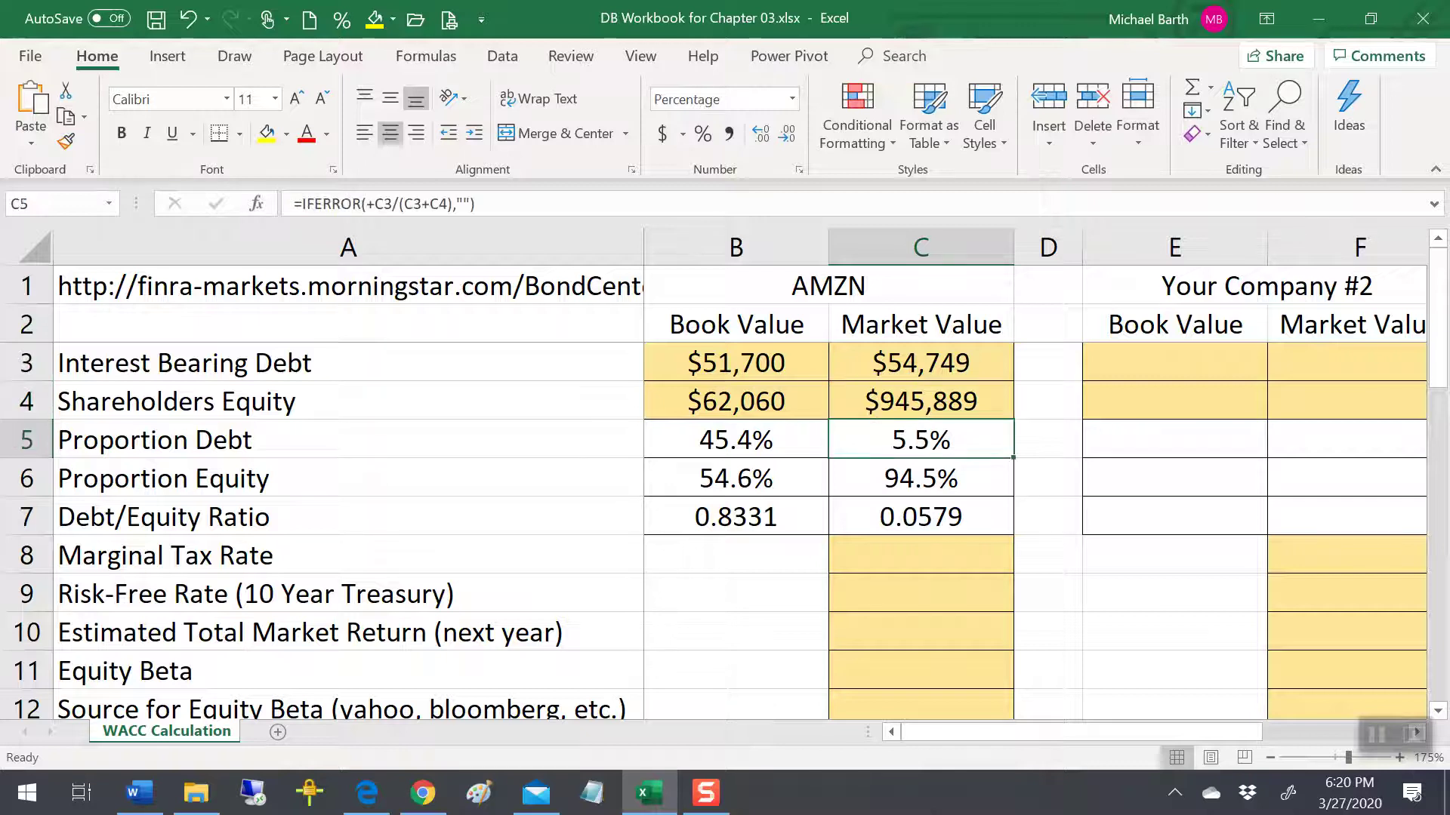
pyautogui.press('Left')
pyautogui.press('Down')
pyautogui.press('Right')
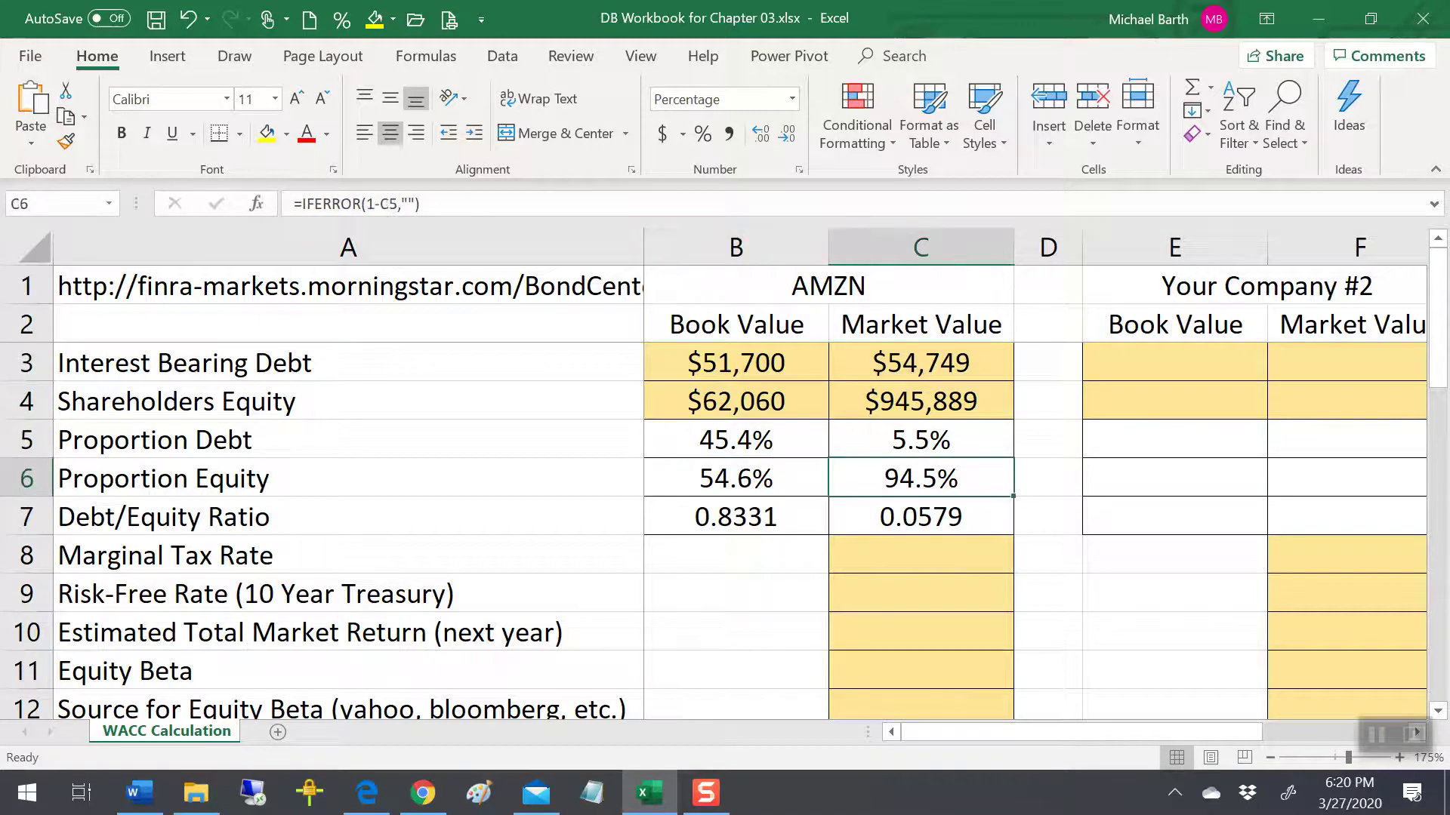
# Select C8 for the marginal tax rate, switch to Edge, and examine Amazon's income before tax and income tax expense on Yahoo Finance
pyautogui.press('Down')
pyautogui.press('Down')
pyautogui.press('Down')
pyautogui.press('Down')
pyautogui.press('Down')
pyautogui.press('Down')
pyautogui.press('Down')
pyautogui.press('Down')
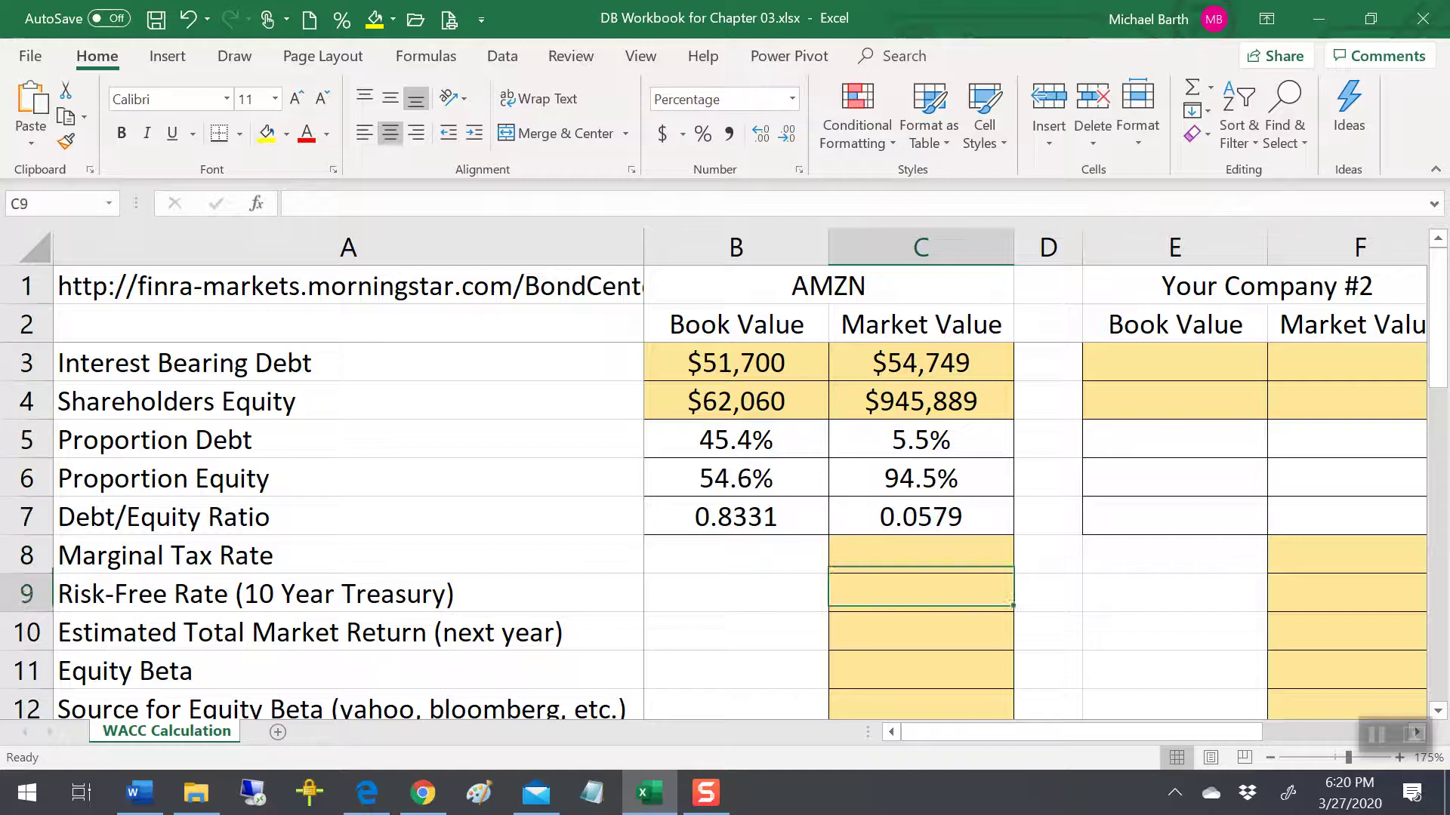
pyautogui.press('Up')
pyautogui.press('Up')
pyautogui.press('Up')
pyautogui.press('Up')
pyautogui.press('Up')
pyautogui.press('Up')
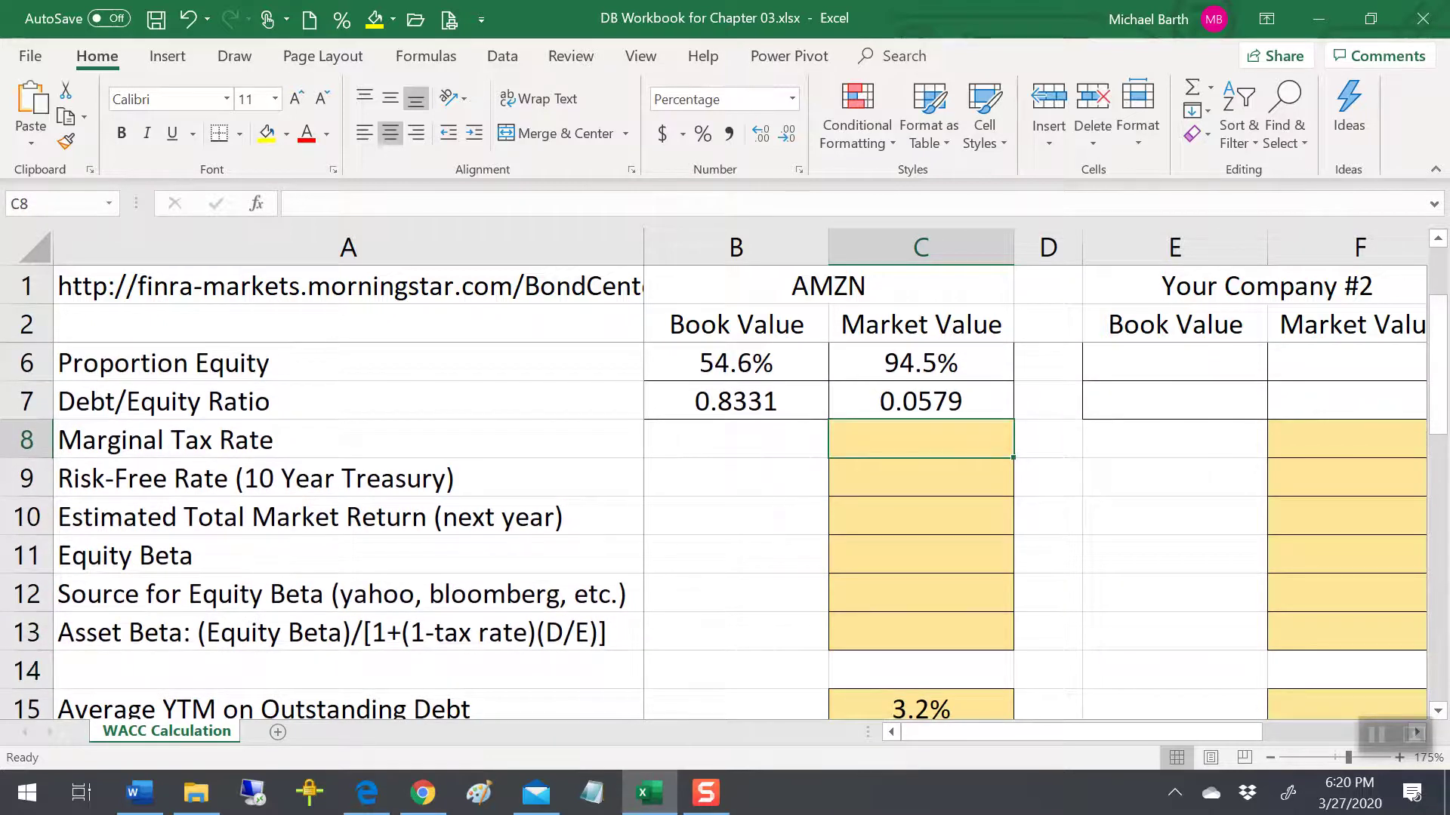
pyautogui.hotkey('alt', 'Tab')
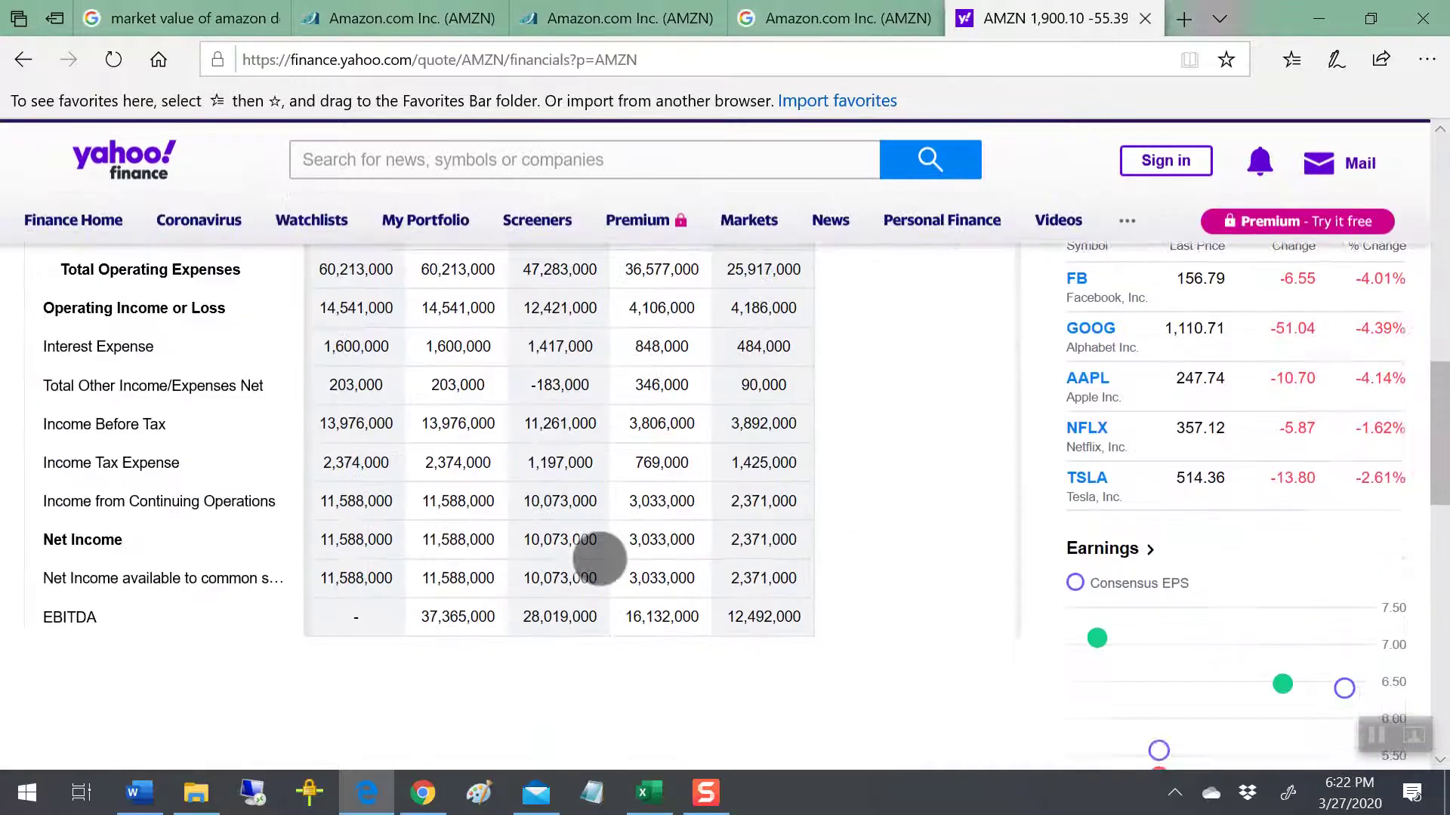
pyautogui.scroll(1, 600, 581)
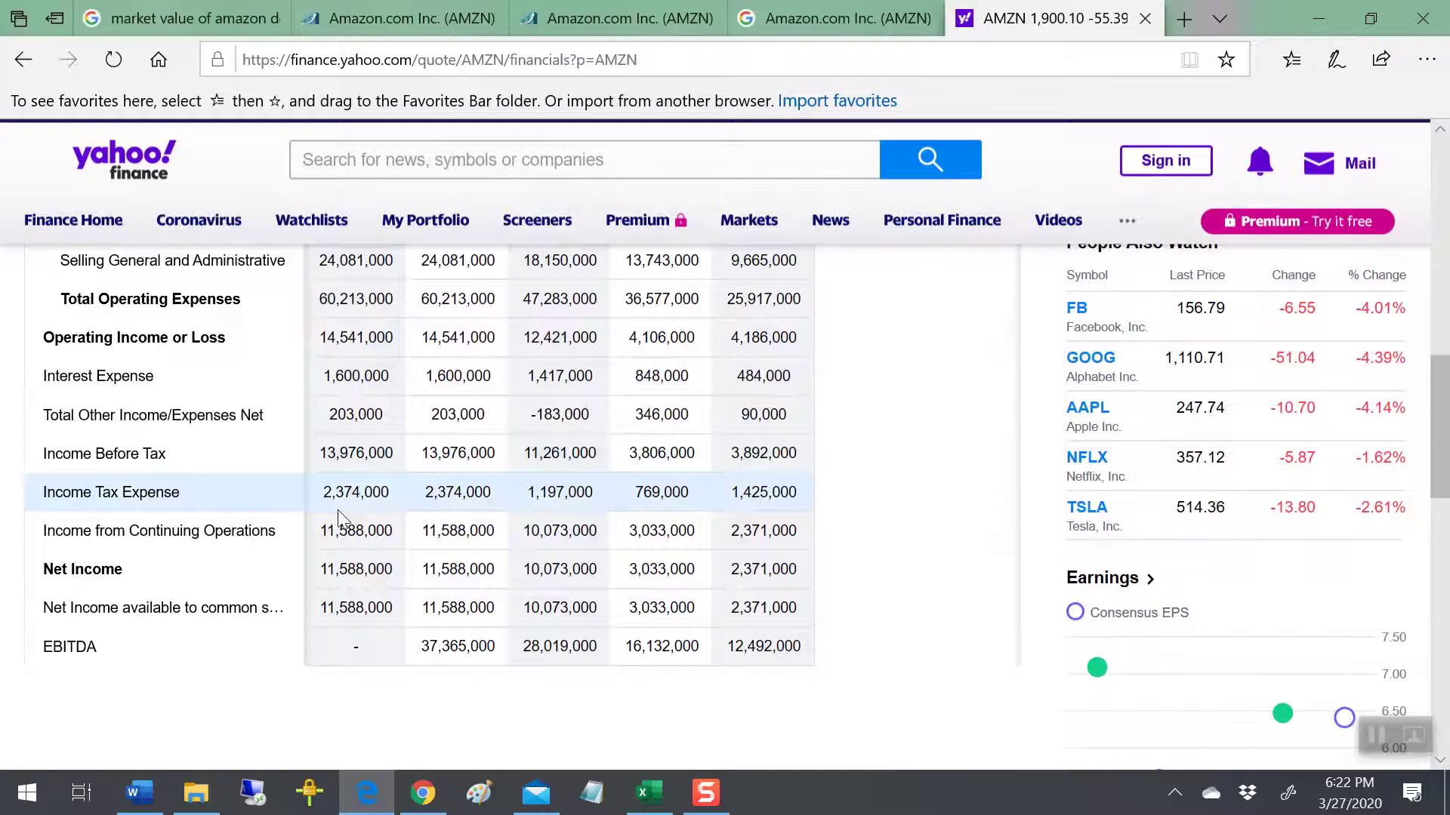
pyautogui.hotkey('alt', 'Tab')
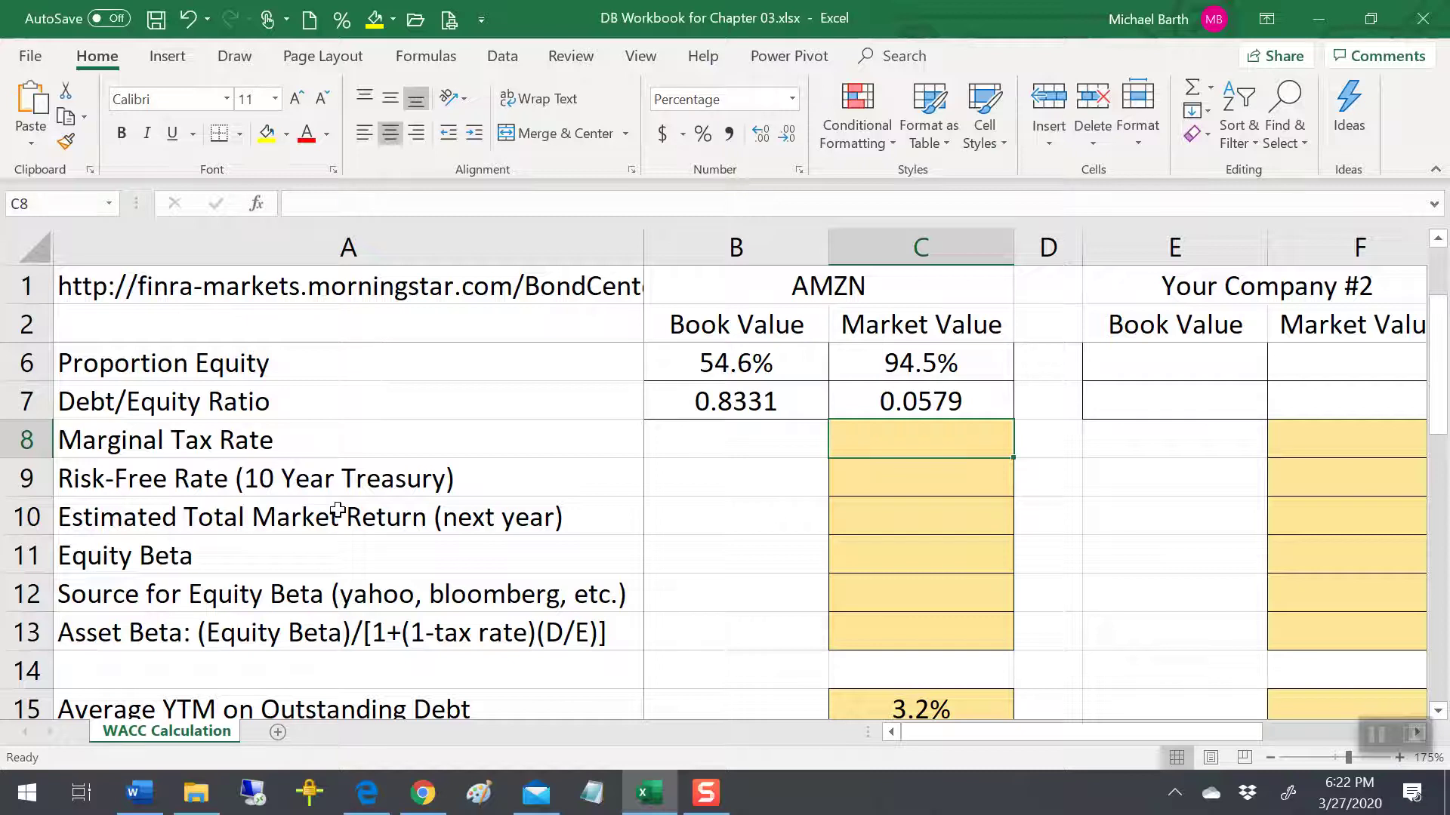
pyautogui.hotkey('alt', 'Tab')
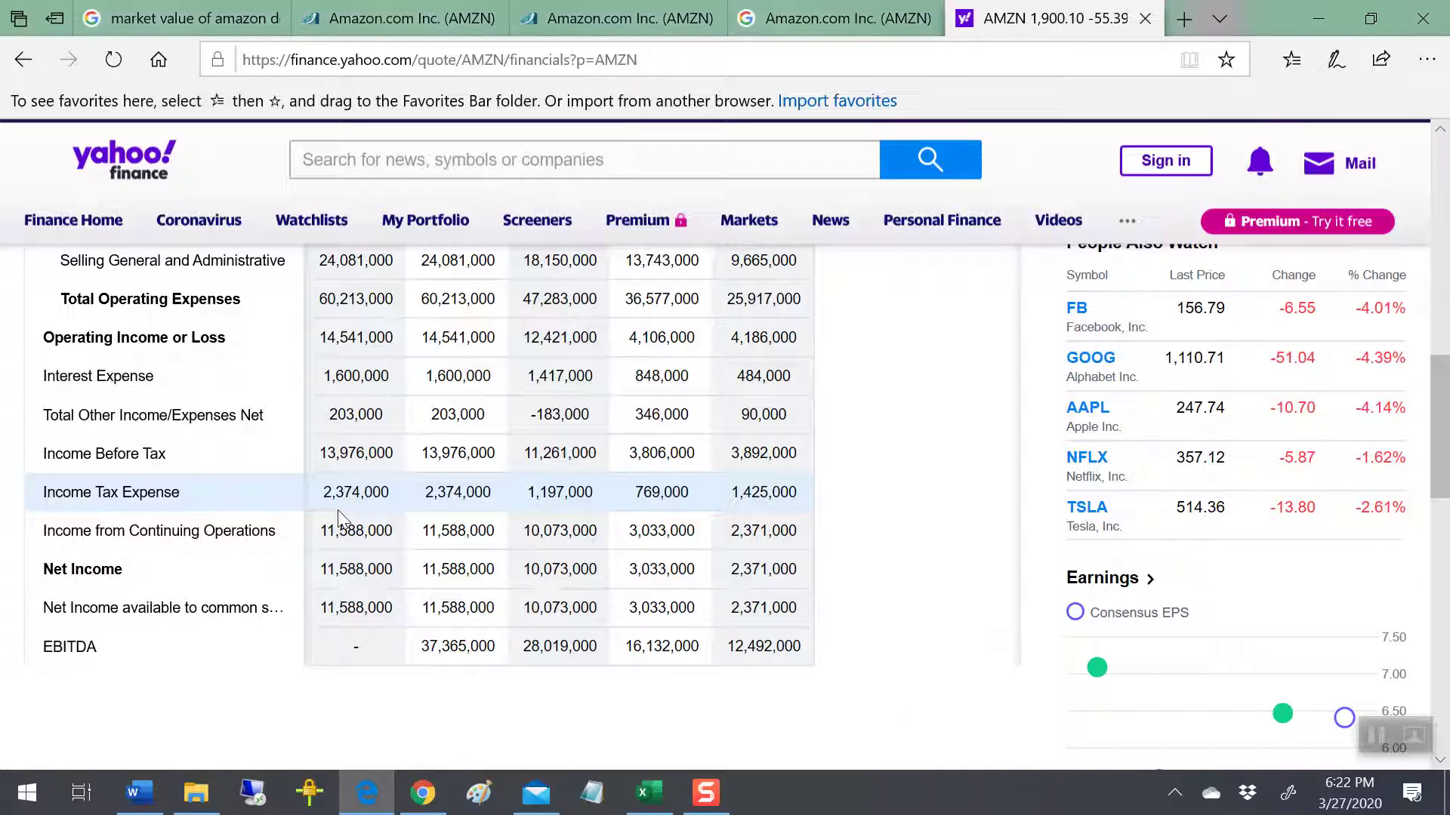
# Enter the formula =2374/13976 in C8 in Excel as AMZN's marginal tax rate, checking the pre-tax income figure in Edge
pyautogui.hotkey('alt', 'Tab')
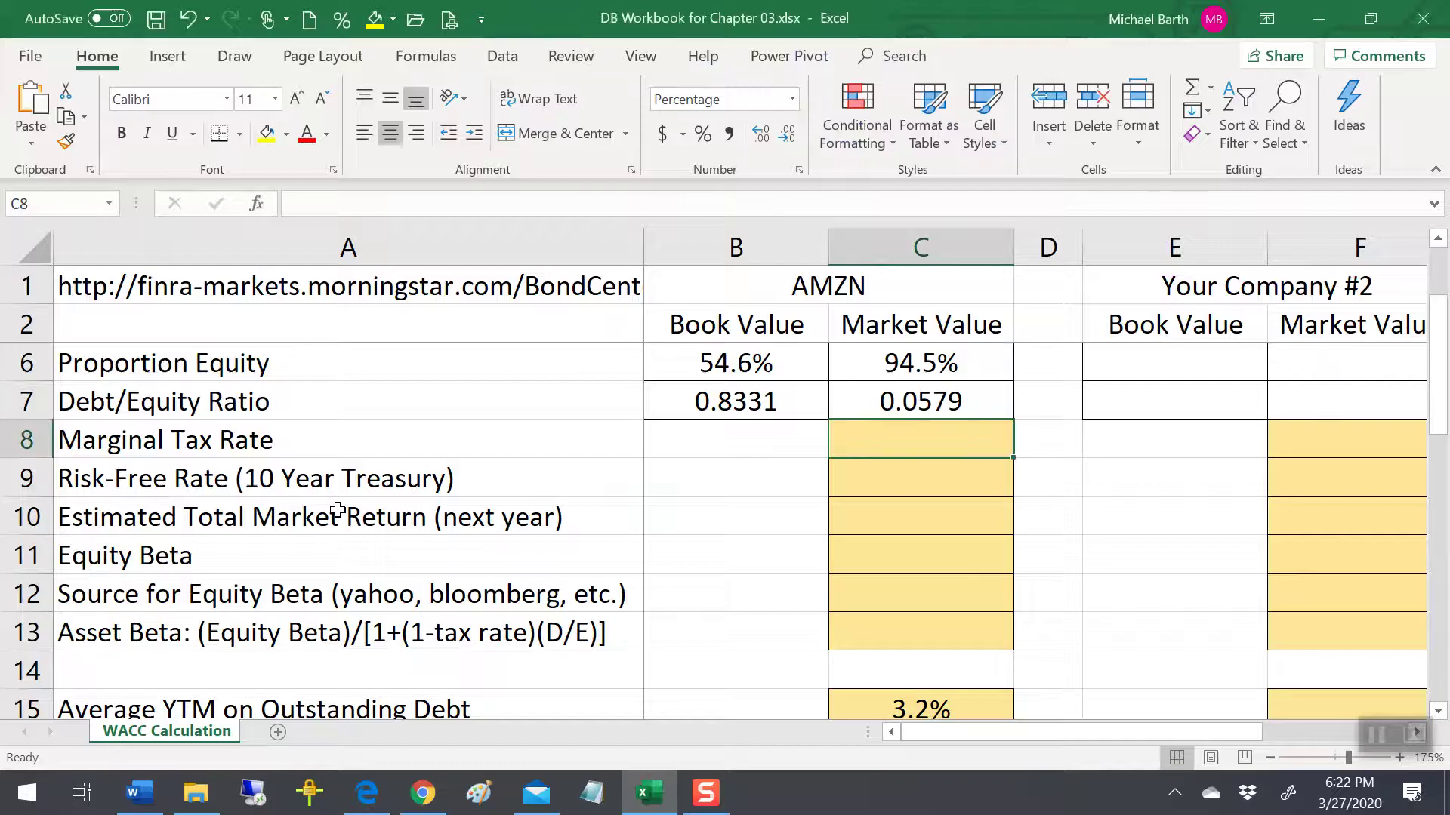
pyautogui.write('=f')
pyautogui.press('BackSpace')
pyautogui.press('BackSpace')
pyautogui.write('-2')
pyautogui.press('BackSpace')
pyautogui.press('BackSpace')
pyautogui.write('=2374/%')
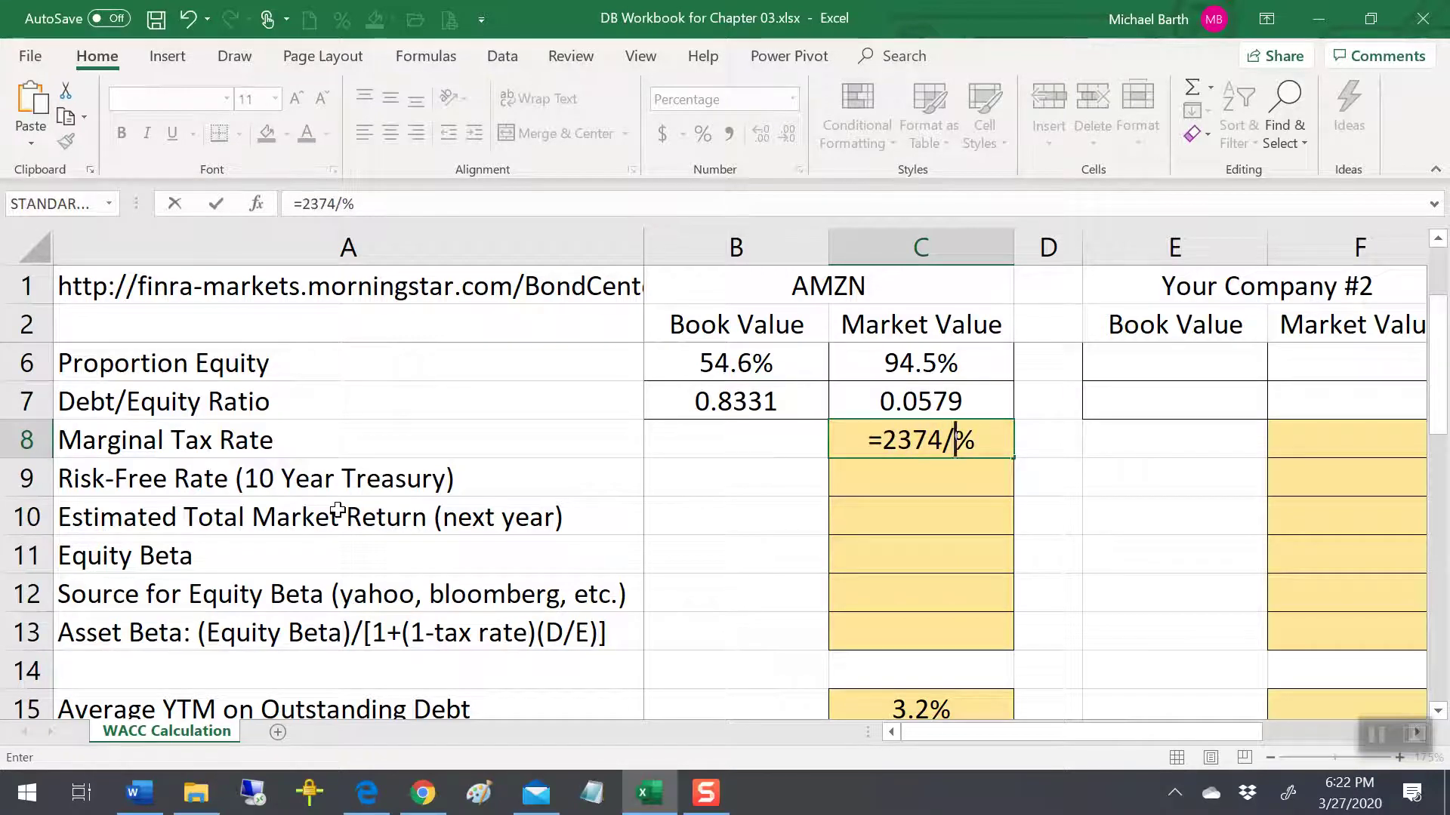
pyautogui.hotkey('alt', 'Tab')
pyautogui.hotkey('alt', 'Tab')
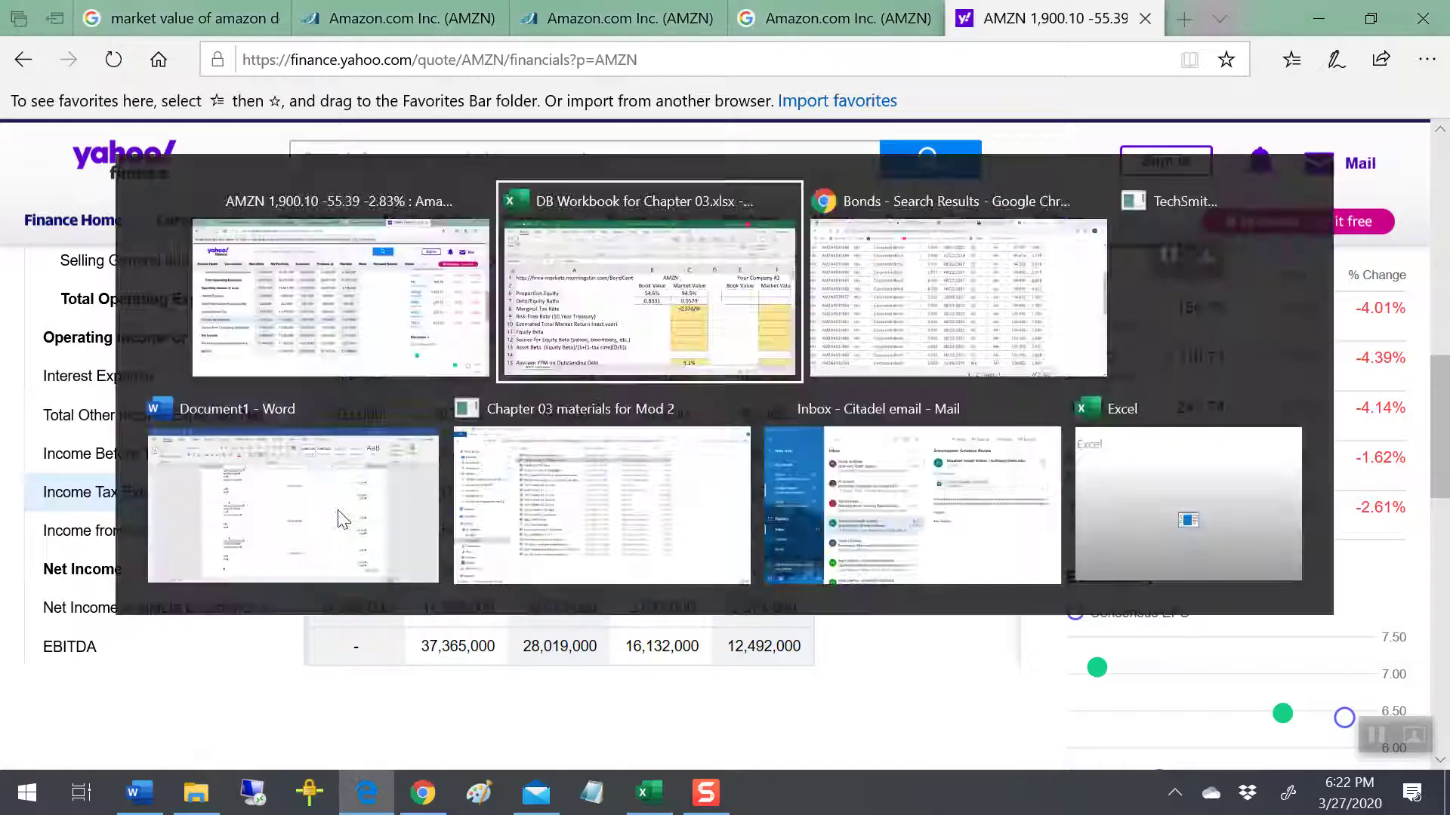
pyautogui.write('139')
pyautogui.write('76')
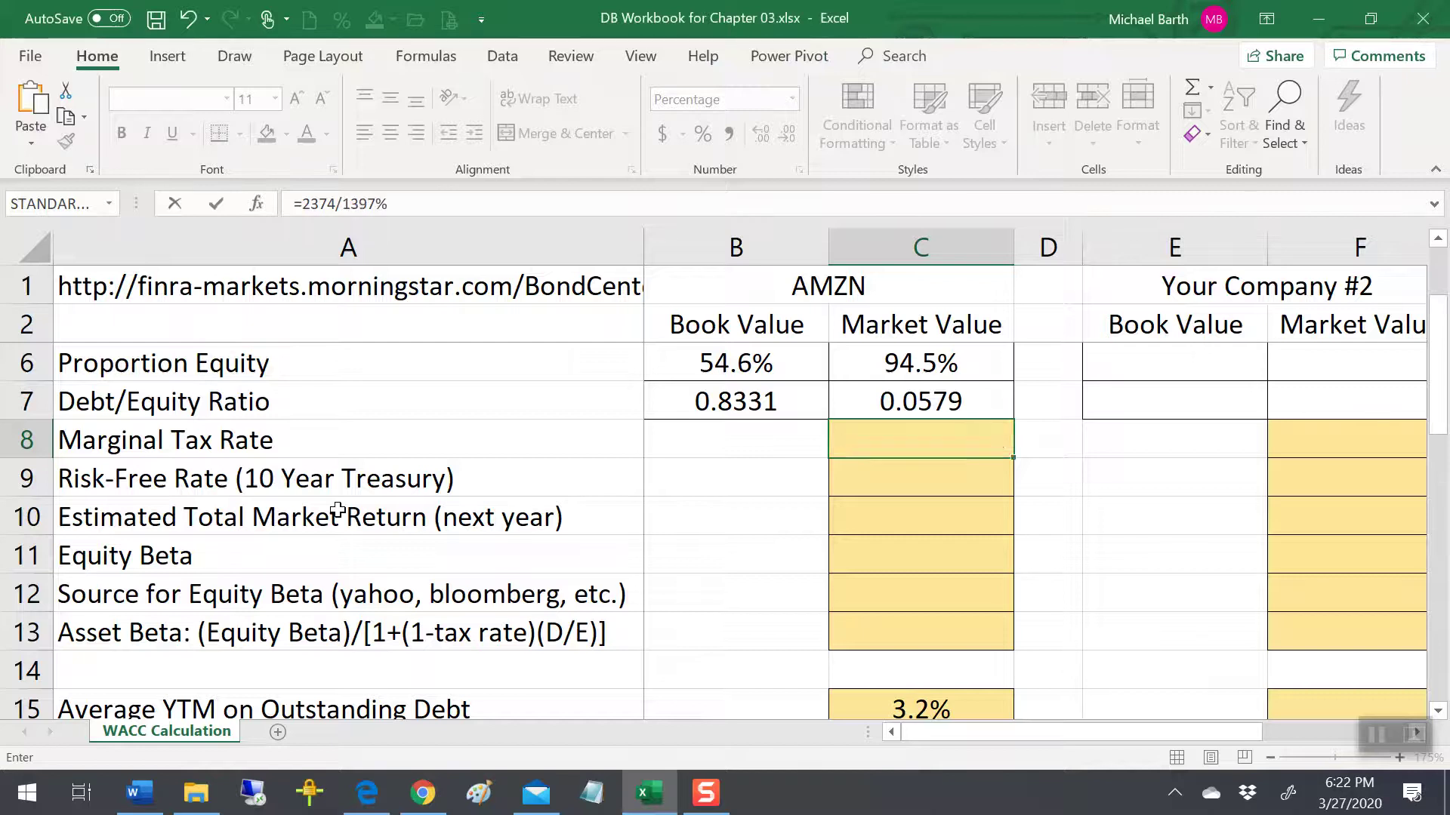
pyautogui.press('Delete')
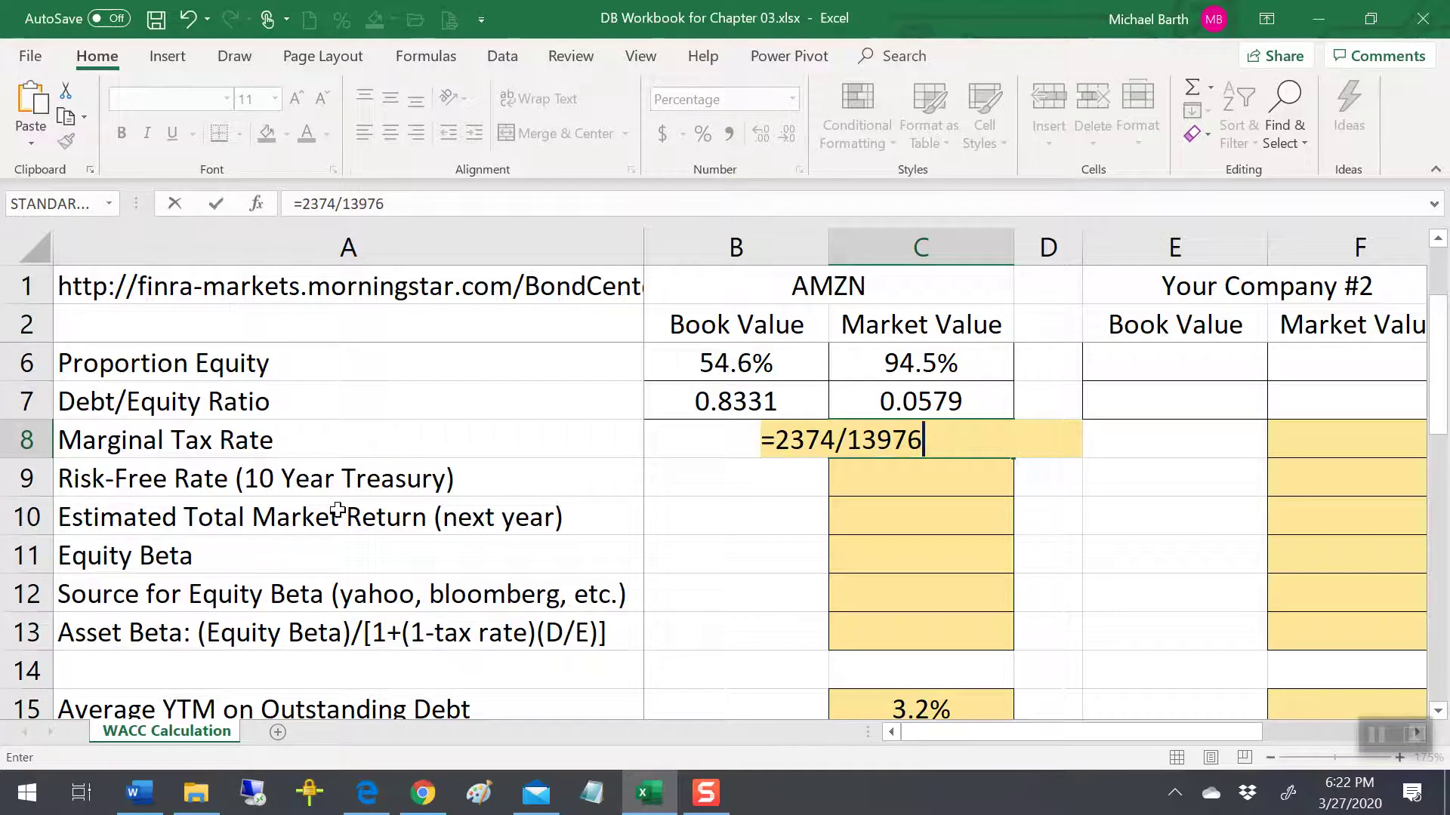
pyautogui.press('Return')
pyautogui.press('Up')
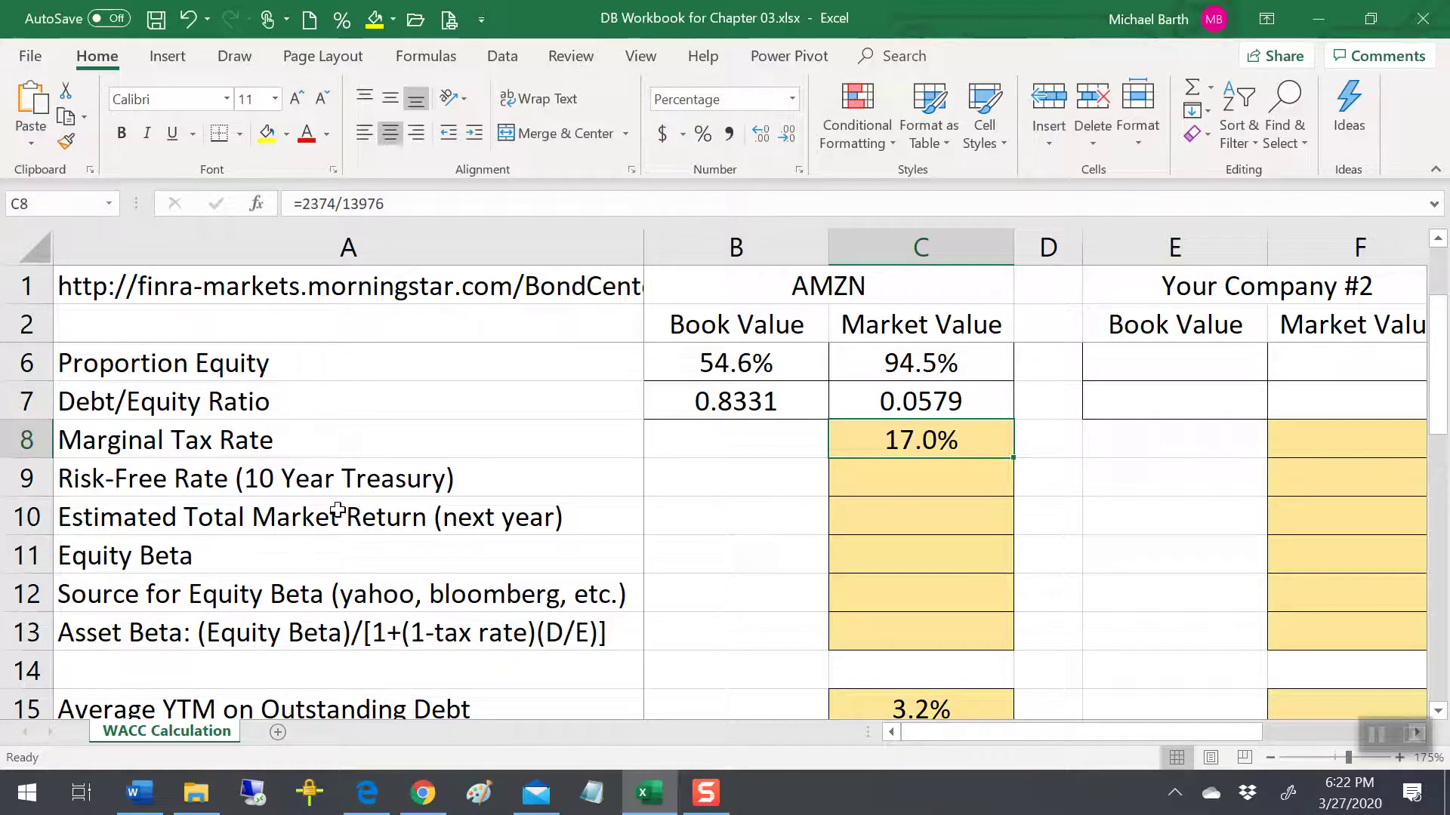
# Select C9 for the risk-free rate, switch to Edge, and look up the 10-year yield on Yahoo Finance's US Treasury Bonds Rates page
pyautogui.press('Down')
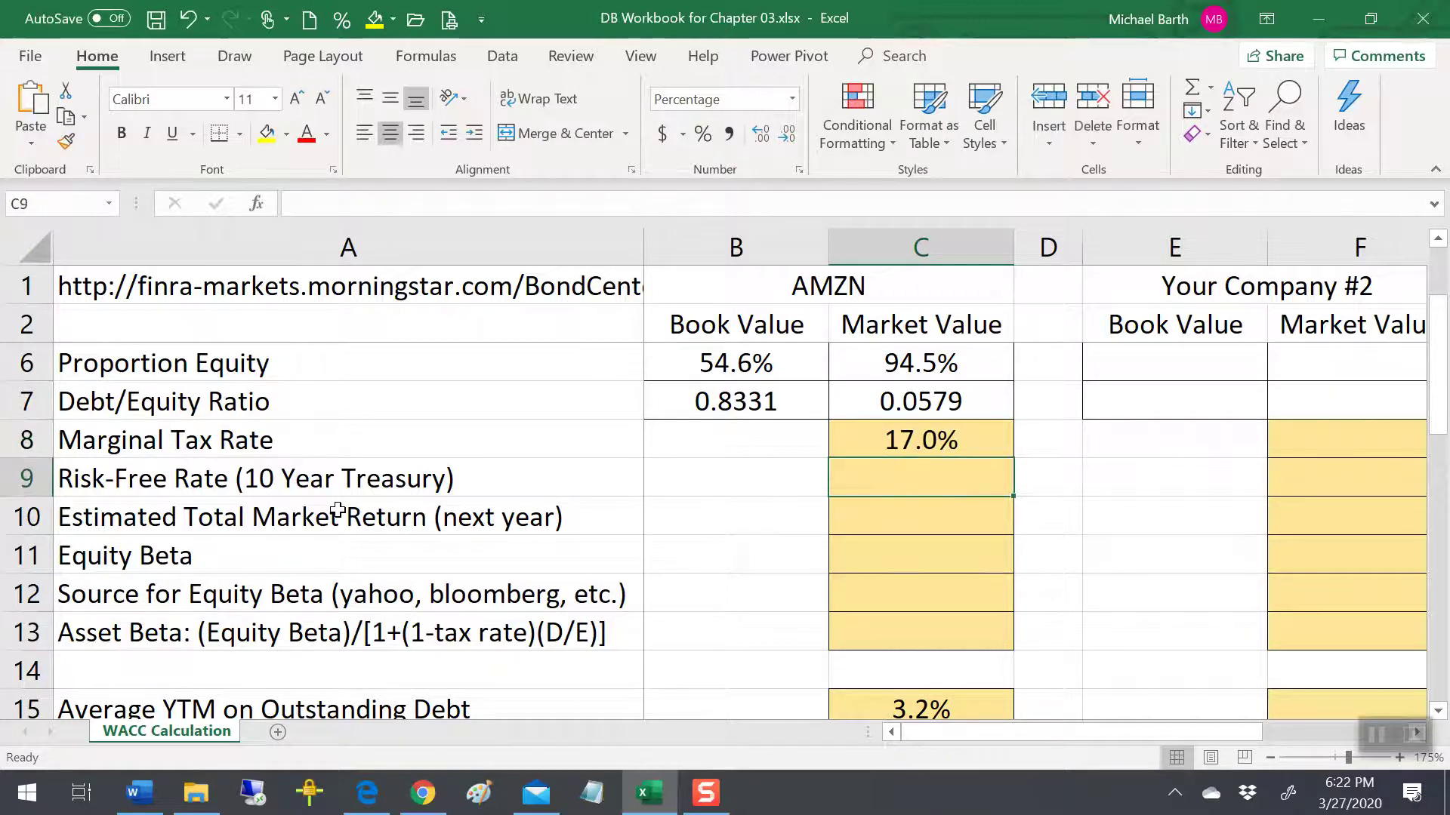
pyautogui.hotkey('alt', 'Tab')
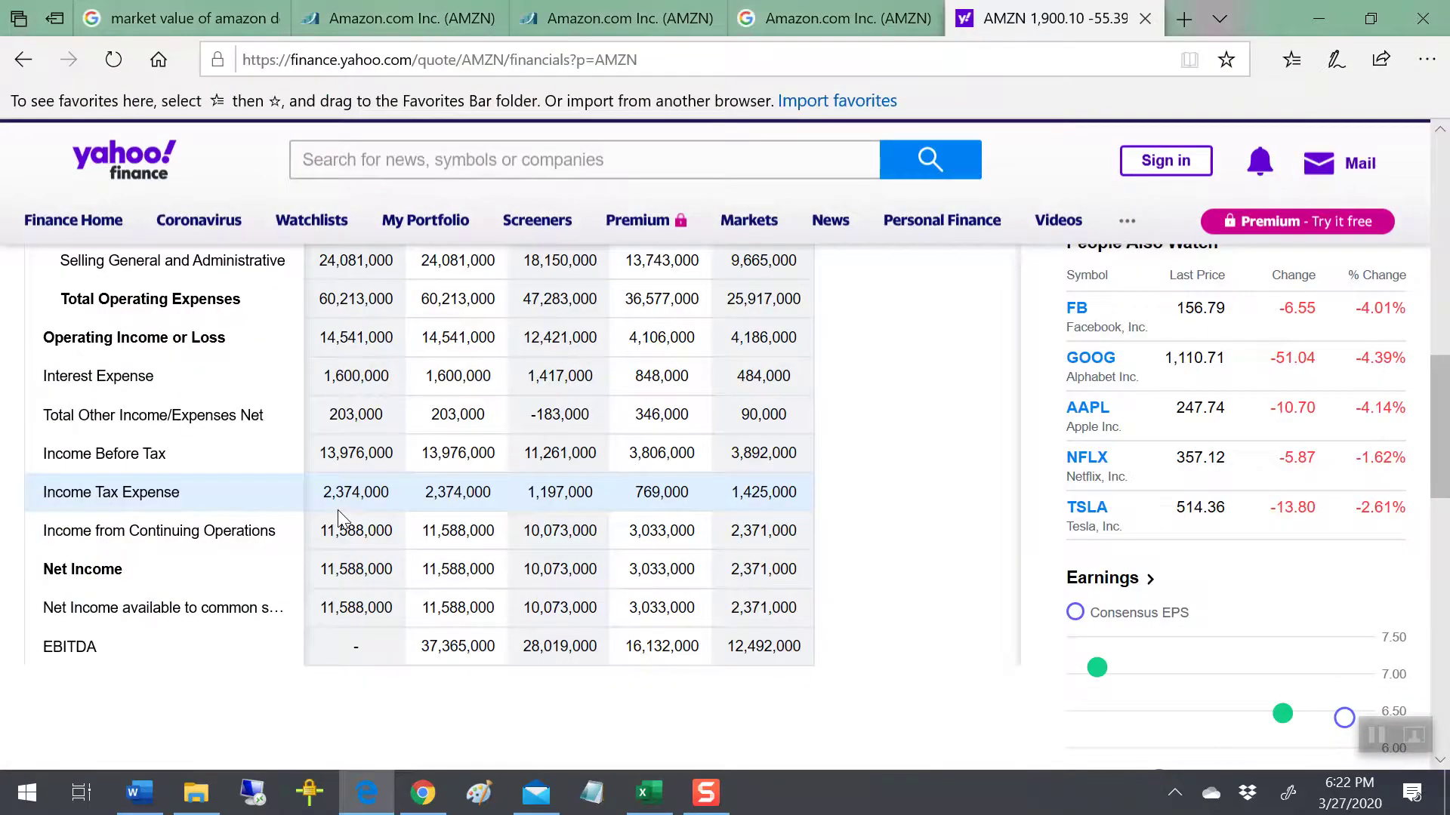
pyautogui.scroll(12, 766, 570)
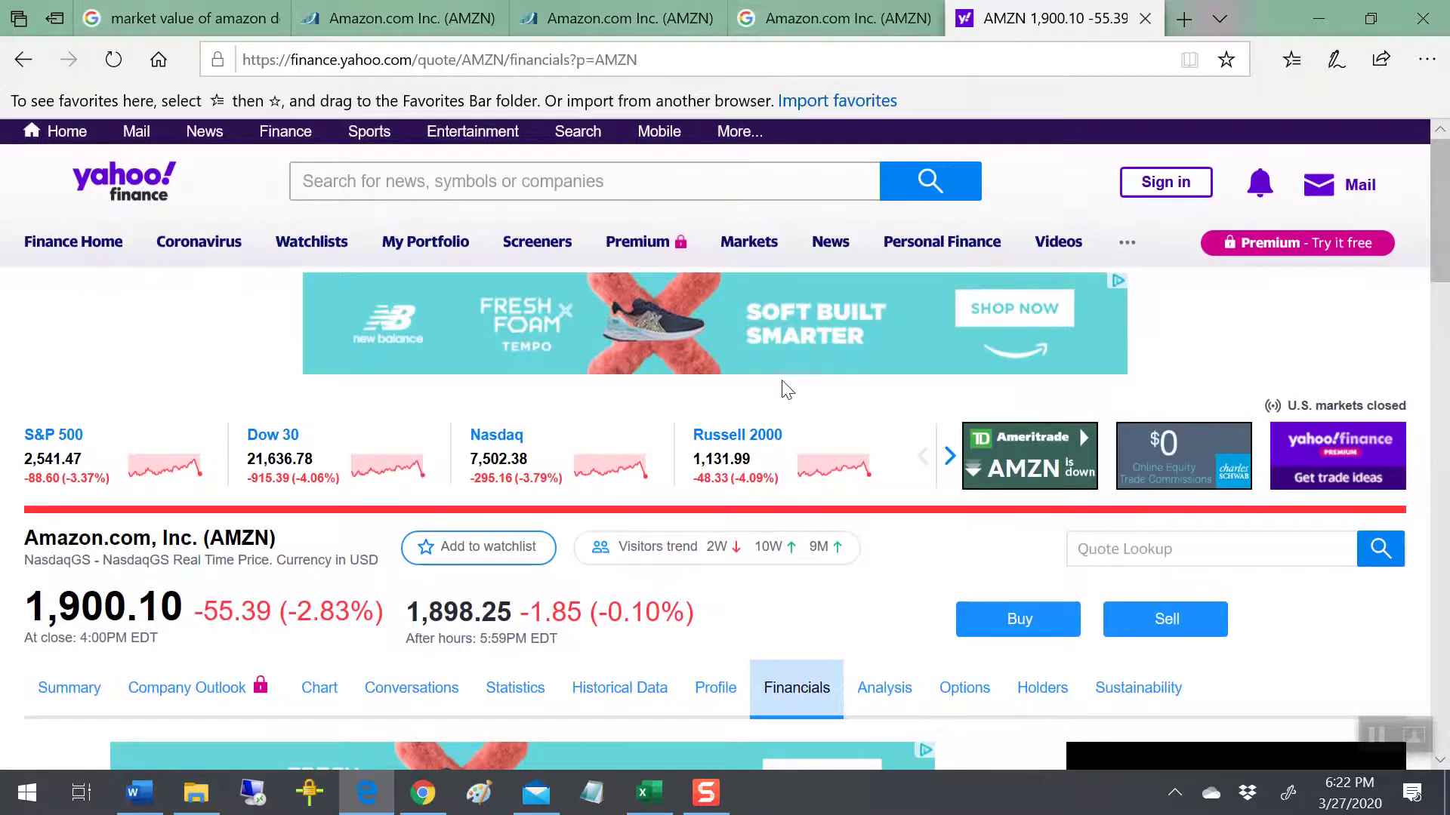
pyautogui.moveTo(711, 228)
pyautogui.moveTo(755, 244)
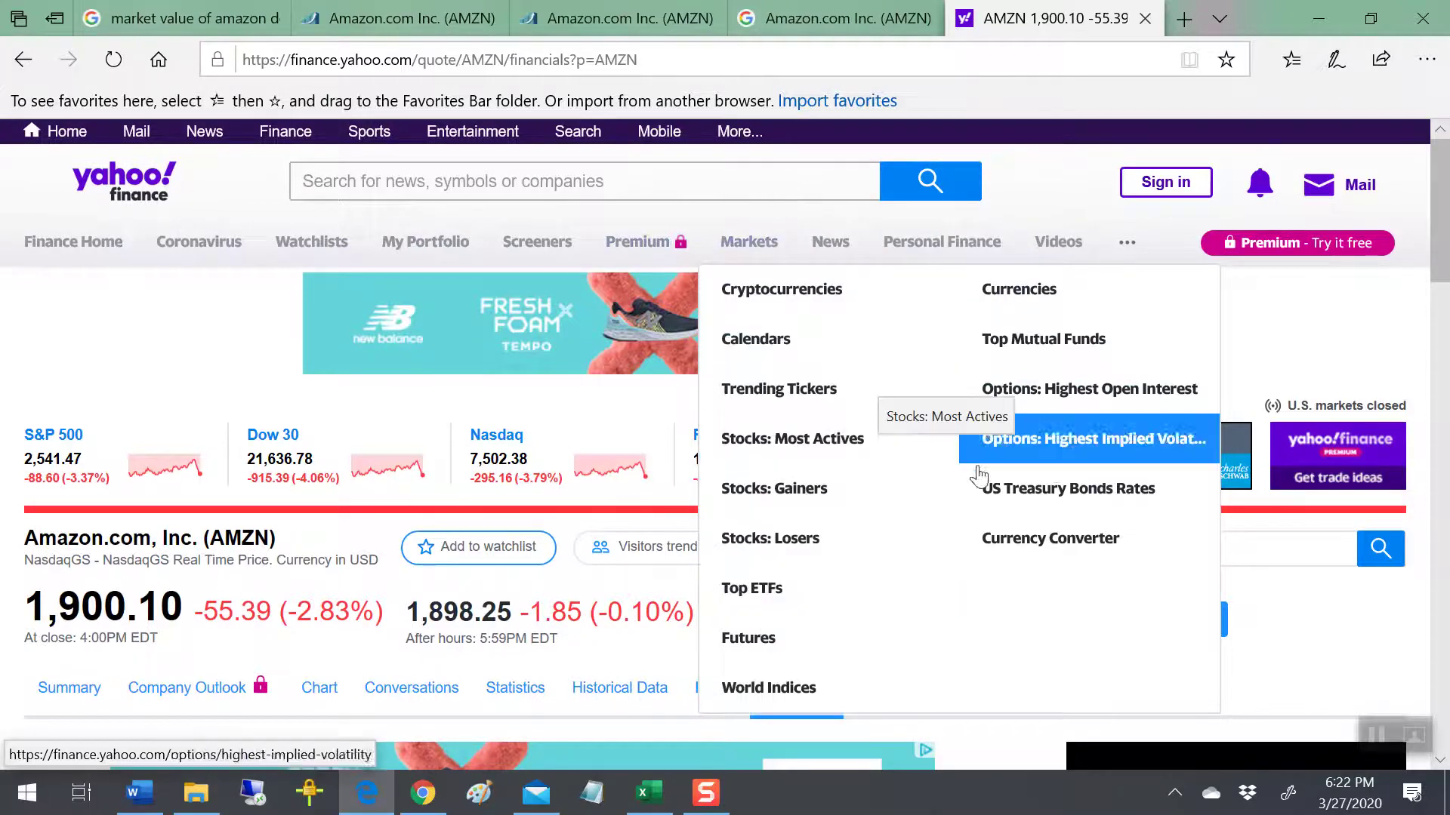
pyautogui.click(1011, 495)
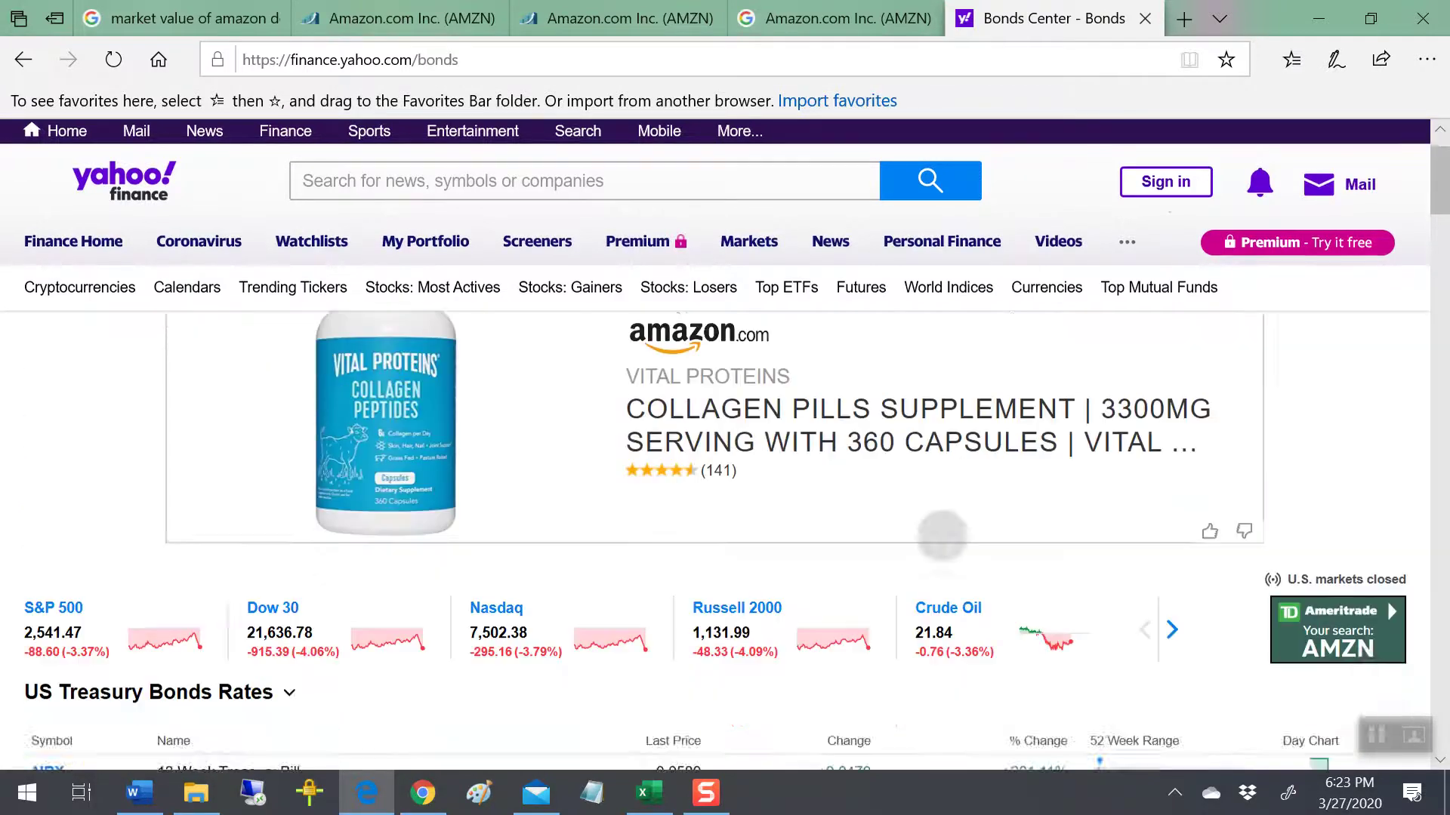
pyautogui.scroll(-5, 938, 534)
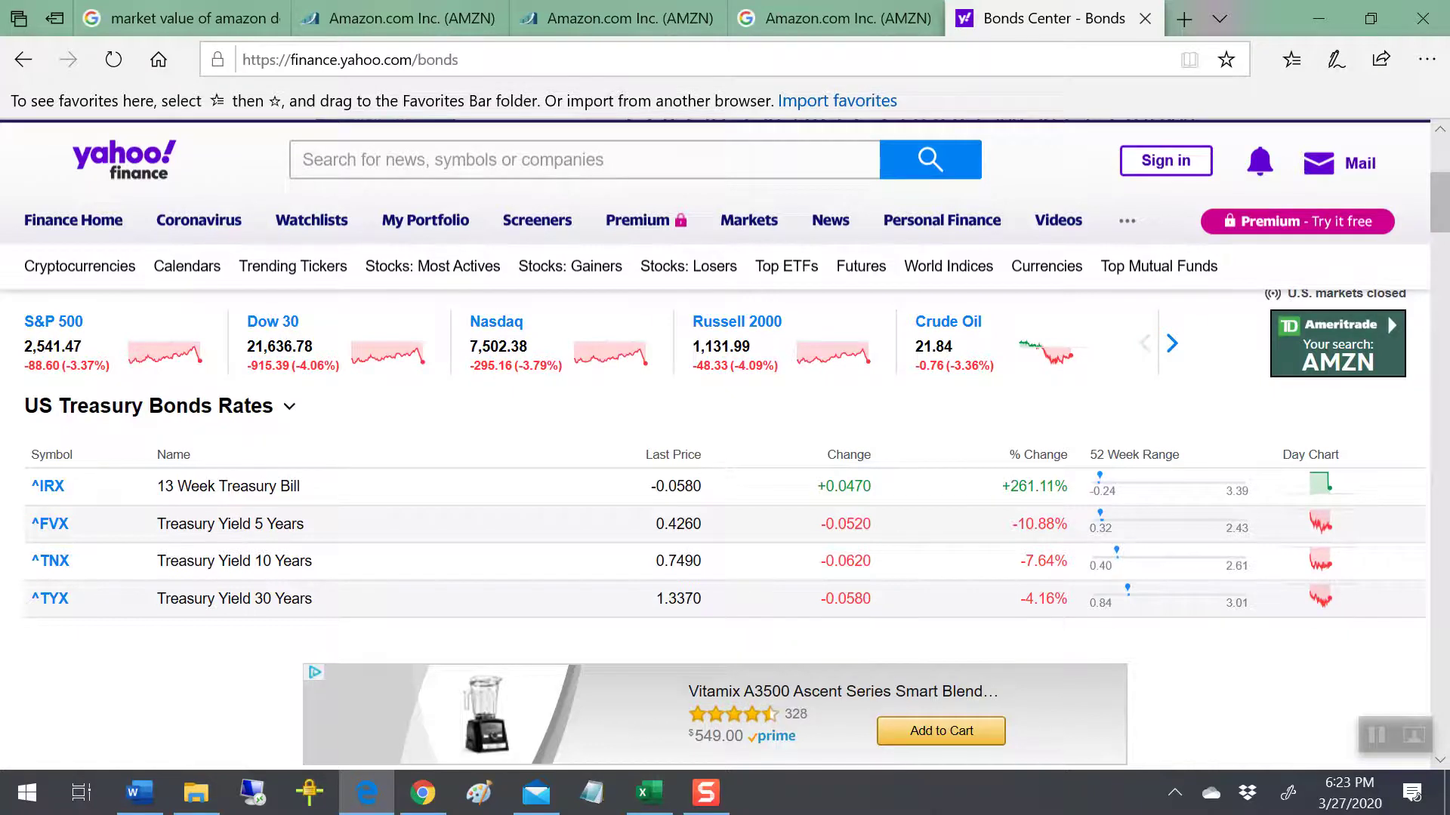
pyautogui.click(1172, 344)
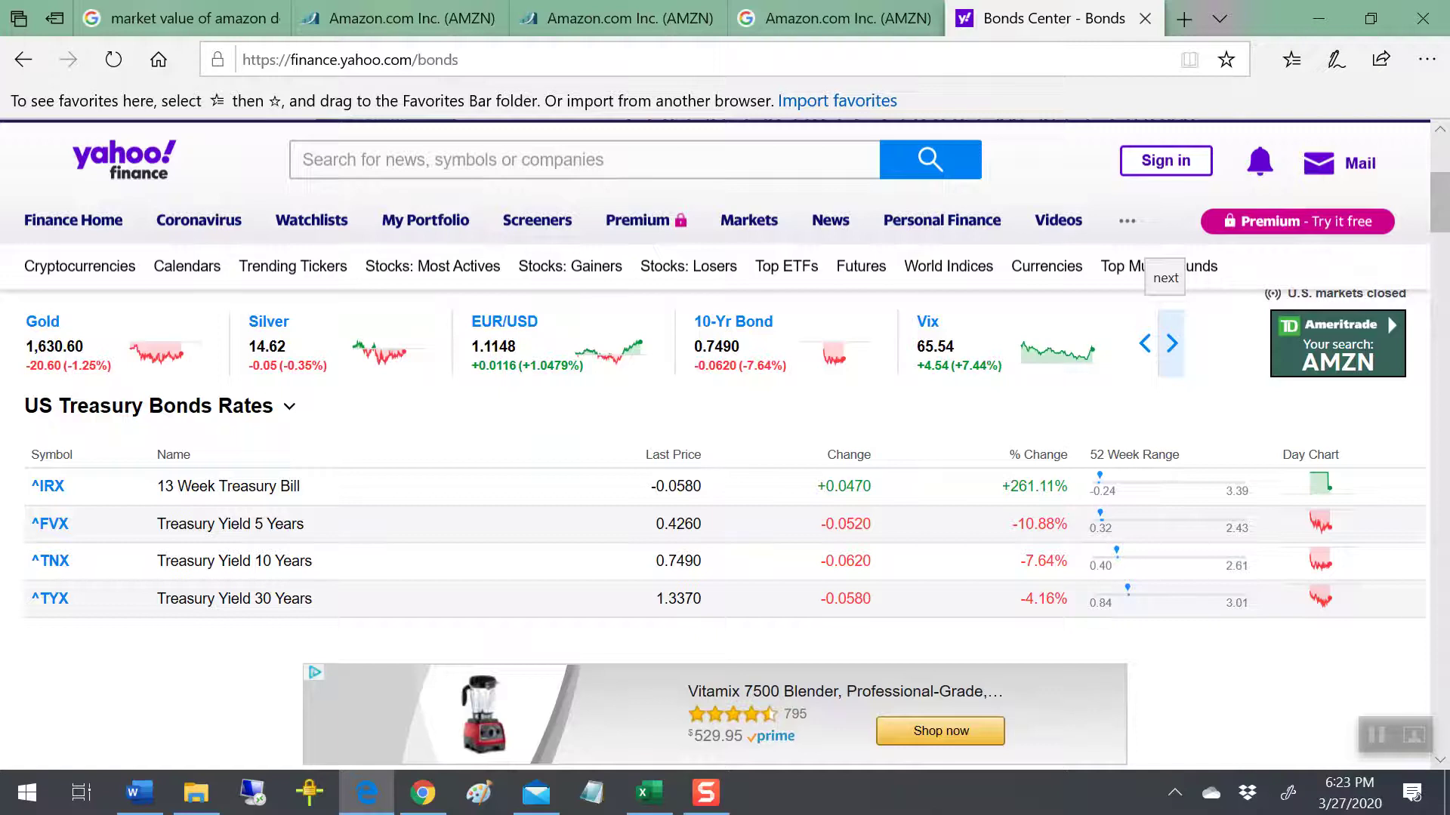
# Switch to Excel and enter 0.75% as the 10-year Treasury risk-free rate in C9
pyautogui.hotkey('alt', 'Tab')
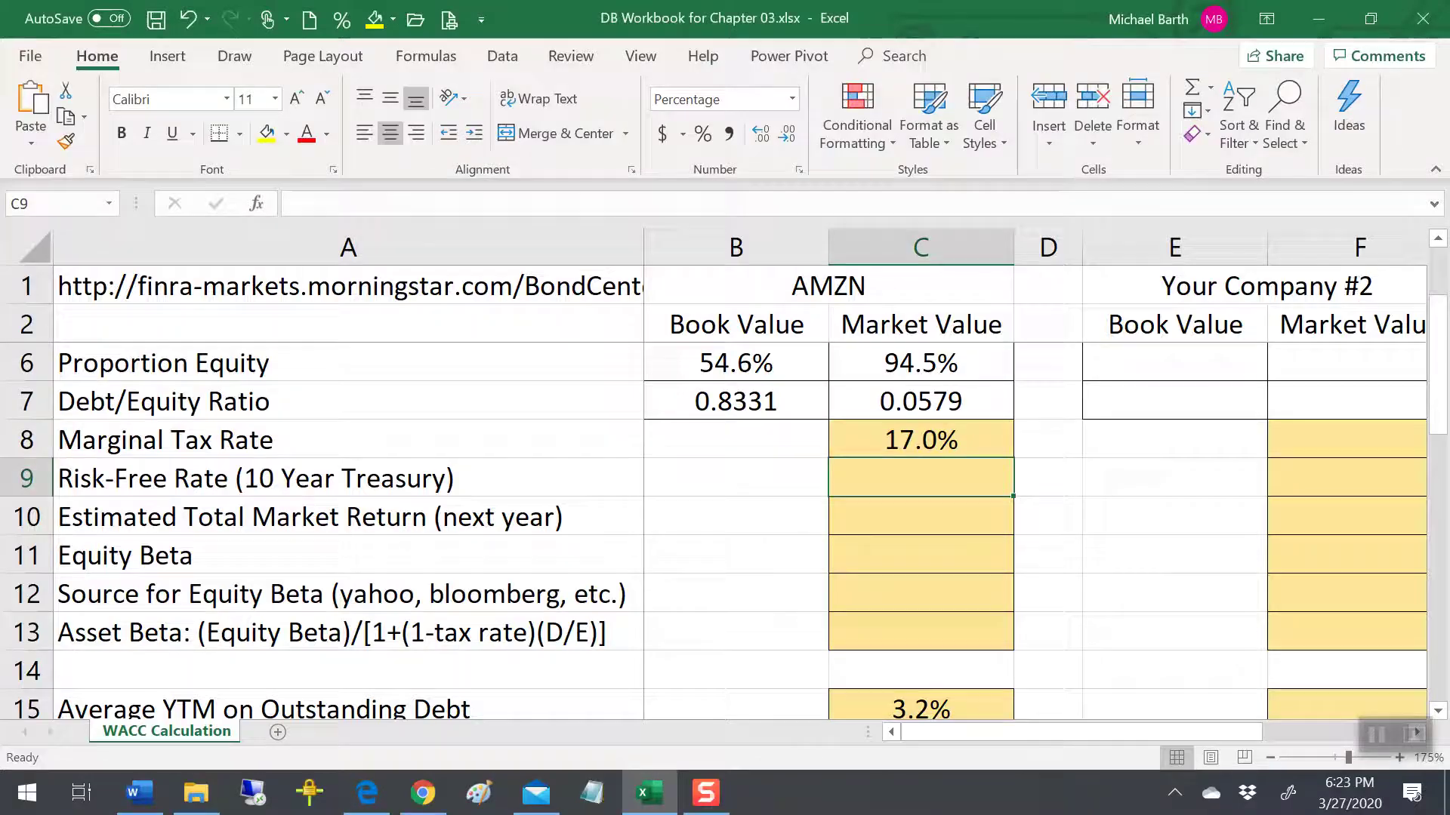
pyautogui.write('0.75')
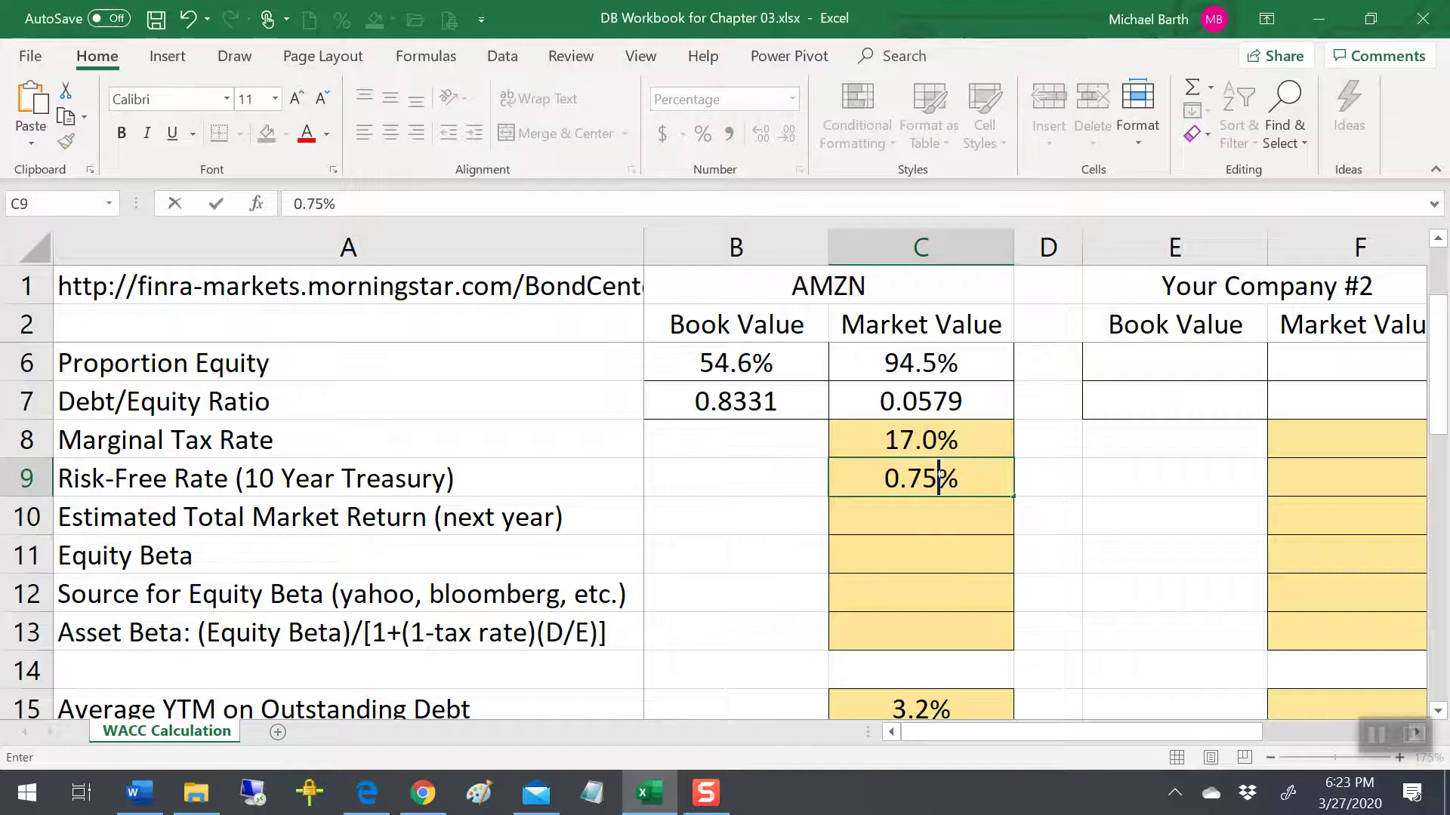
pyautogui.press('Return')
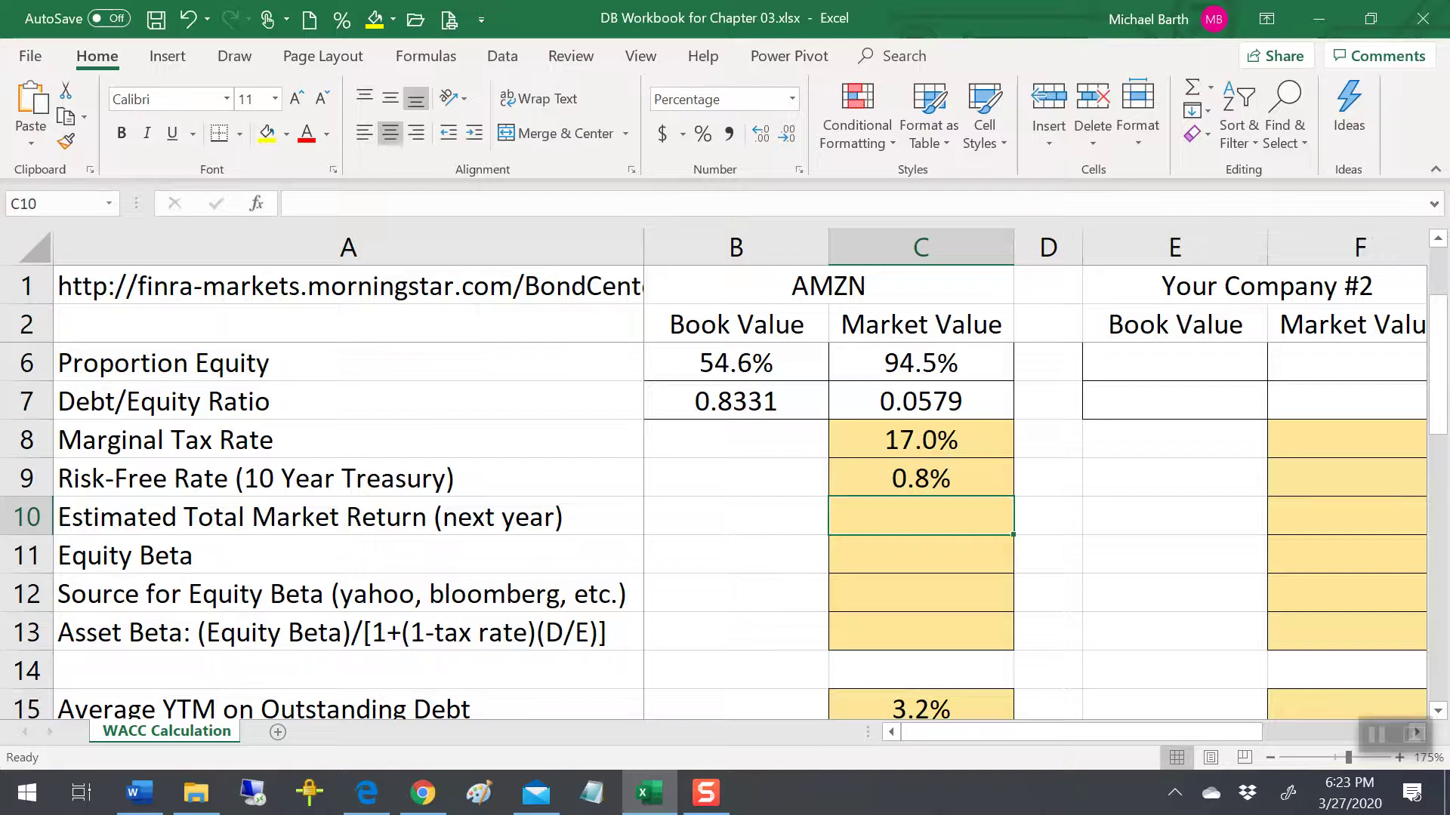
# Open Google in a new Edge tab, search for "expected market return over next year", and read the featured Morningstar forecast
pyautogui.hotkey('alt', 'Tab')
pyautogui.hotkey('alt', 'Tab')
pyautogui.hotkey('alt', 'Tab')
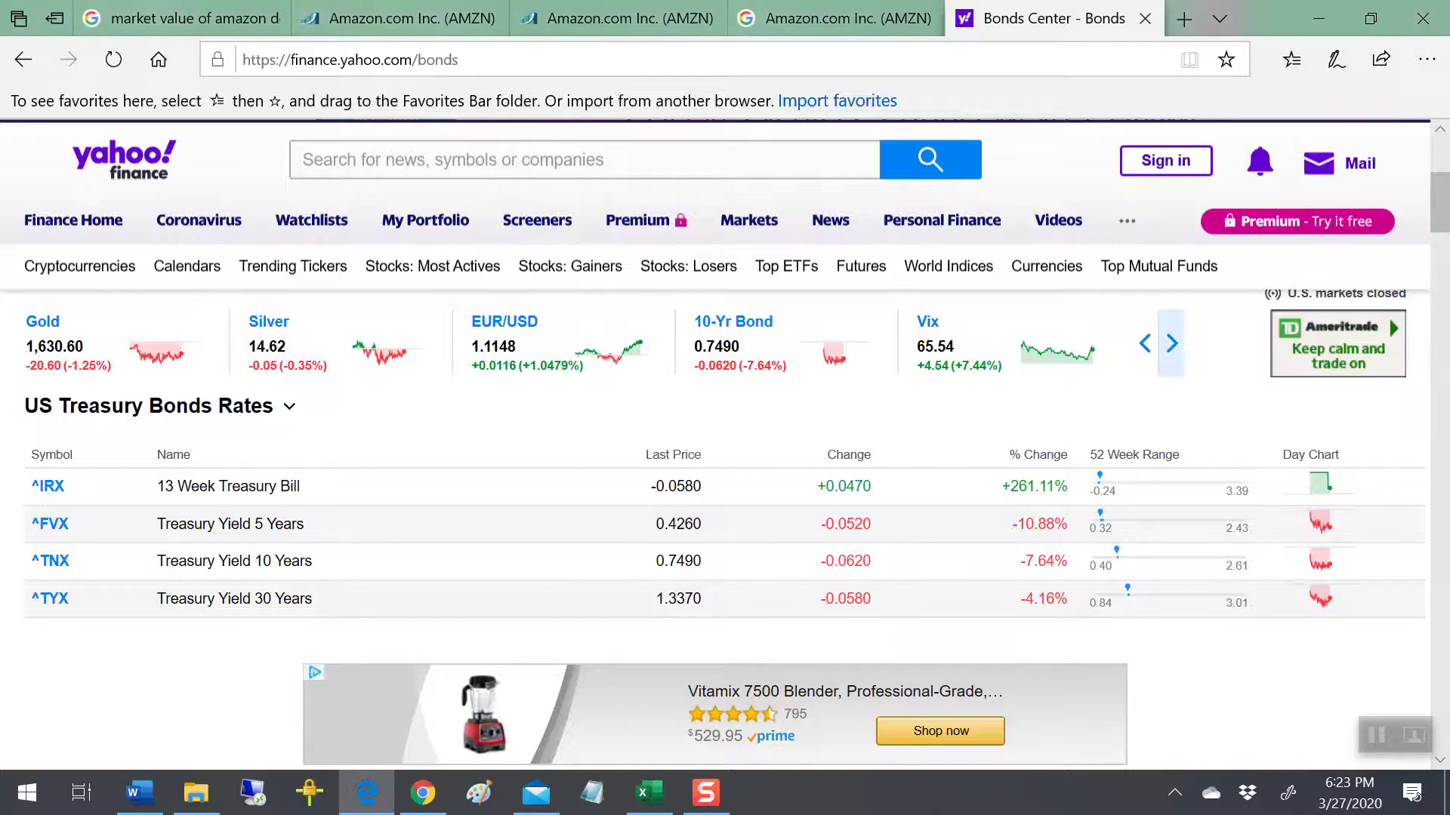
pyautogui.hotkey('ctrl', 't')
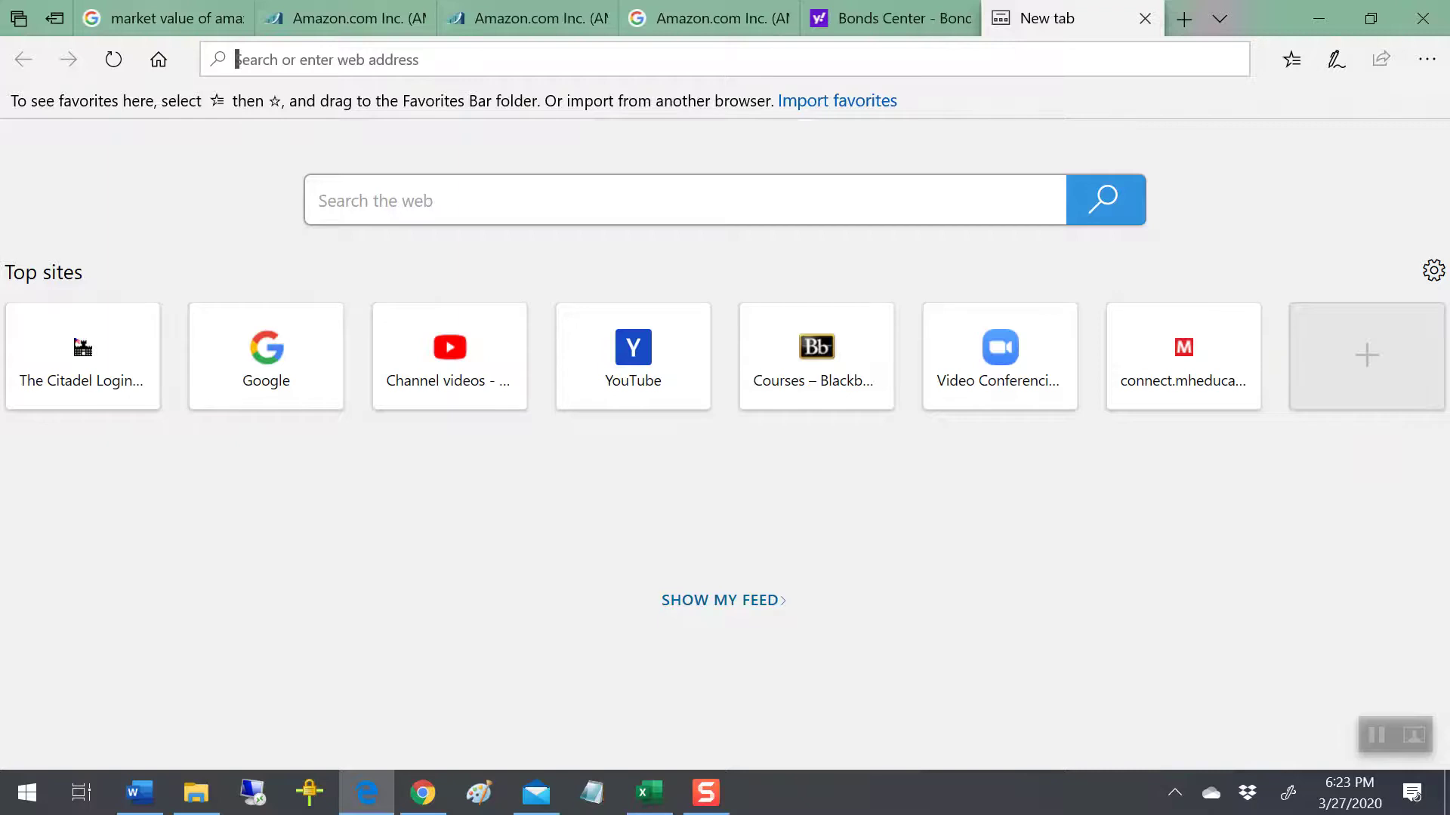
pyautogui.click(266, 352)
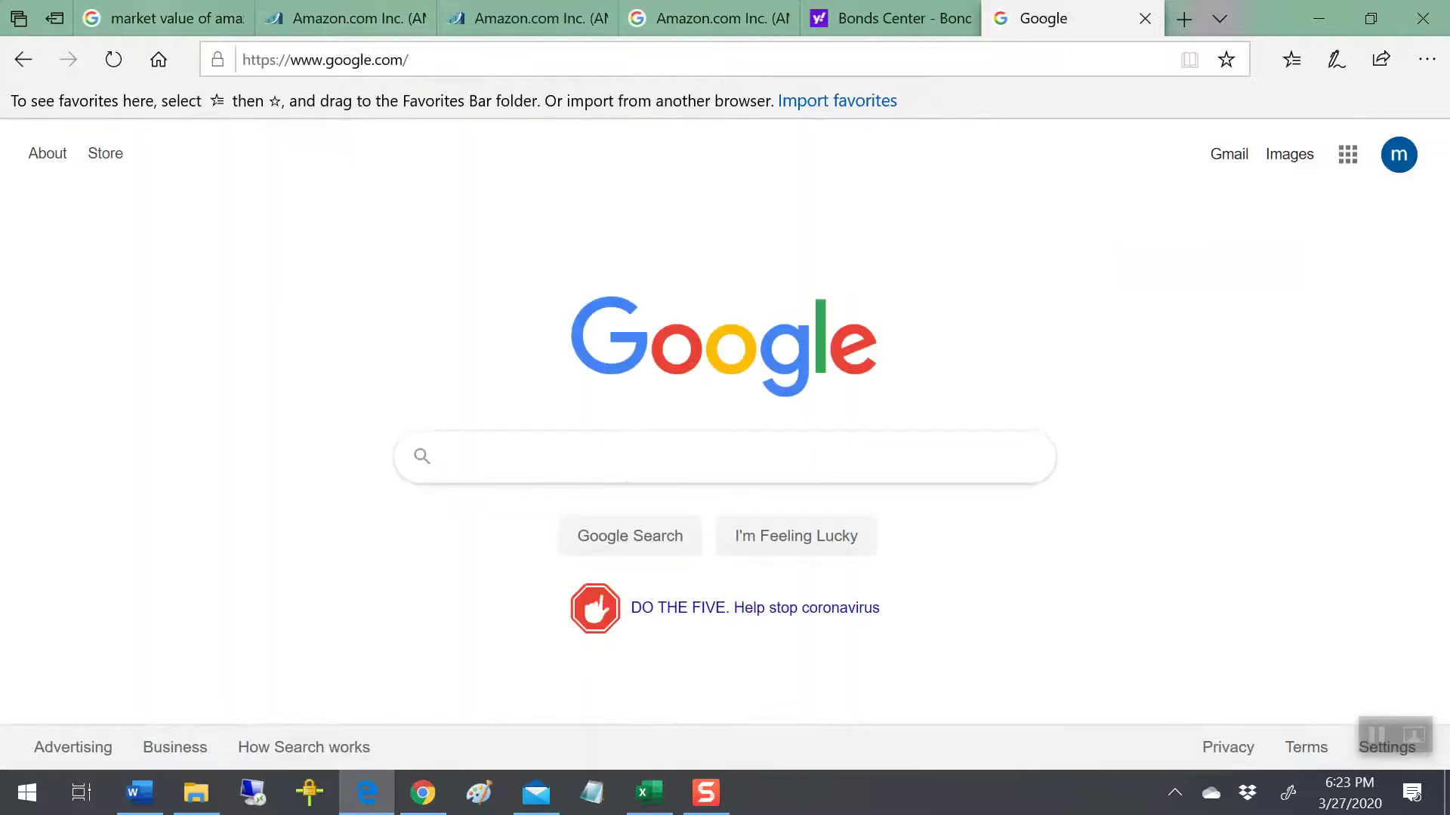
pyautogui.write('expected')
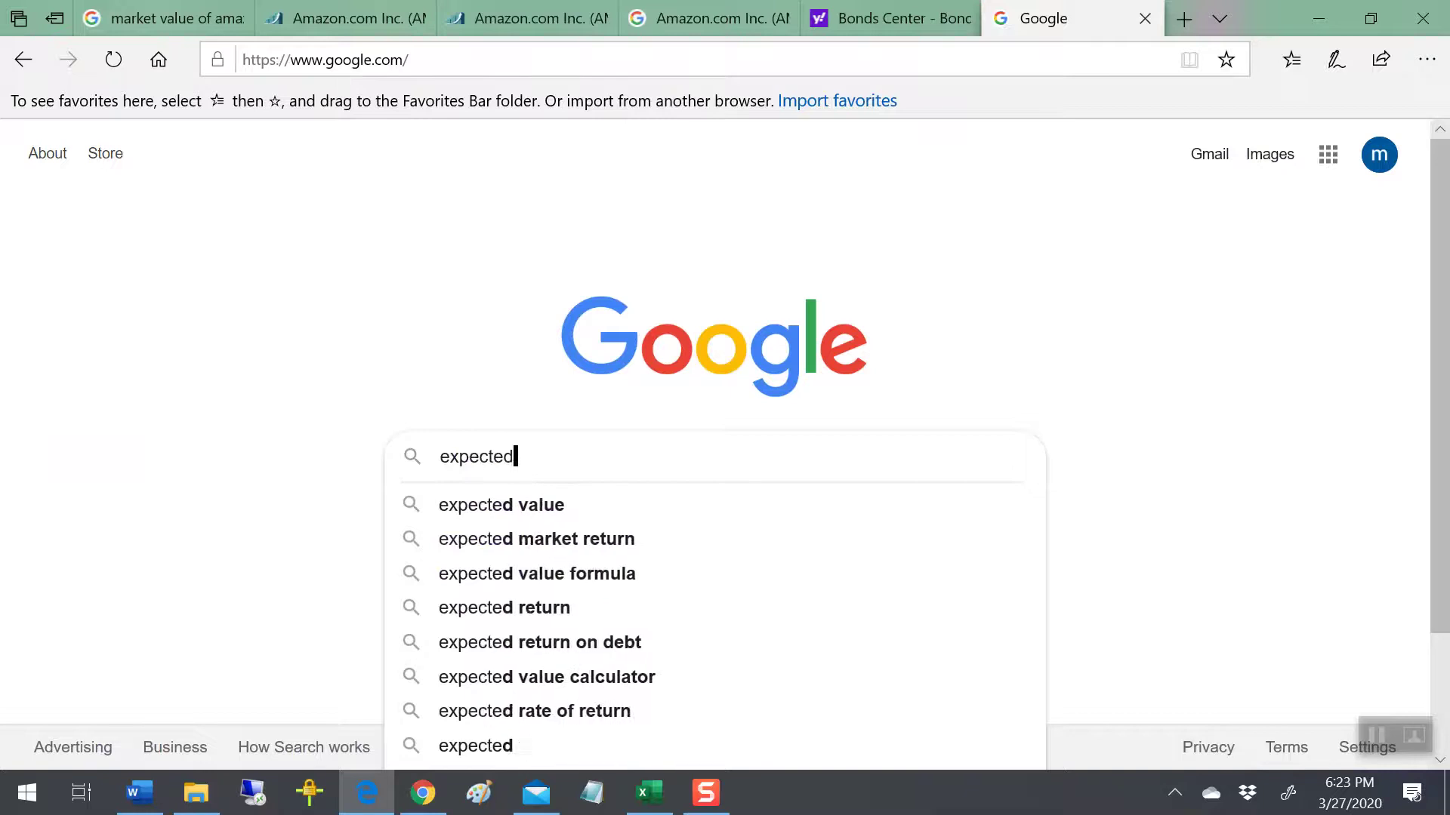
pyautogui.write(' market return')
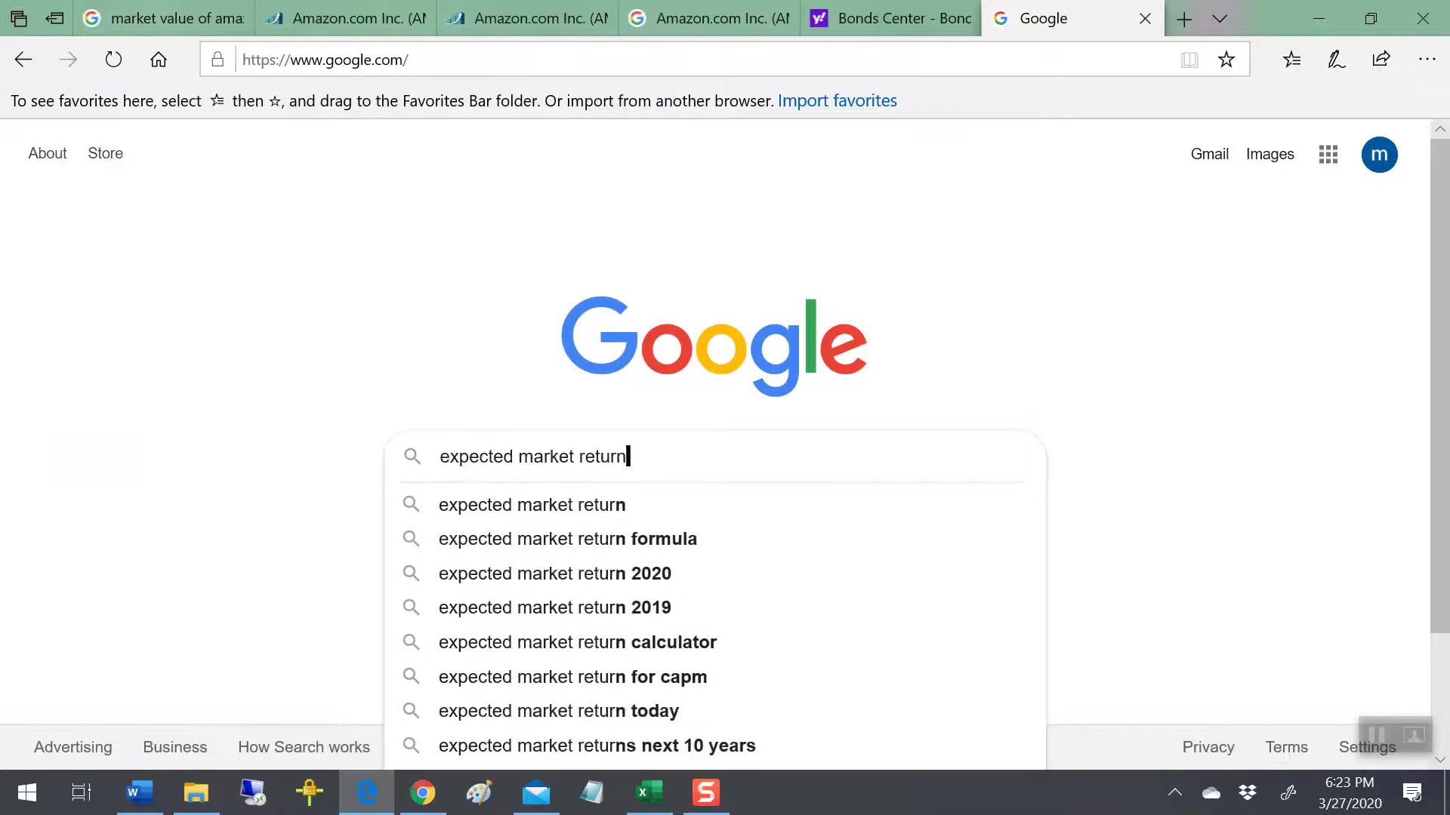
pyautogui.write(' over next year')
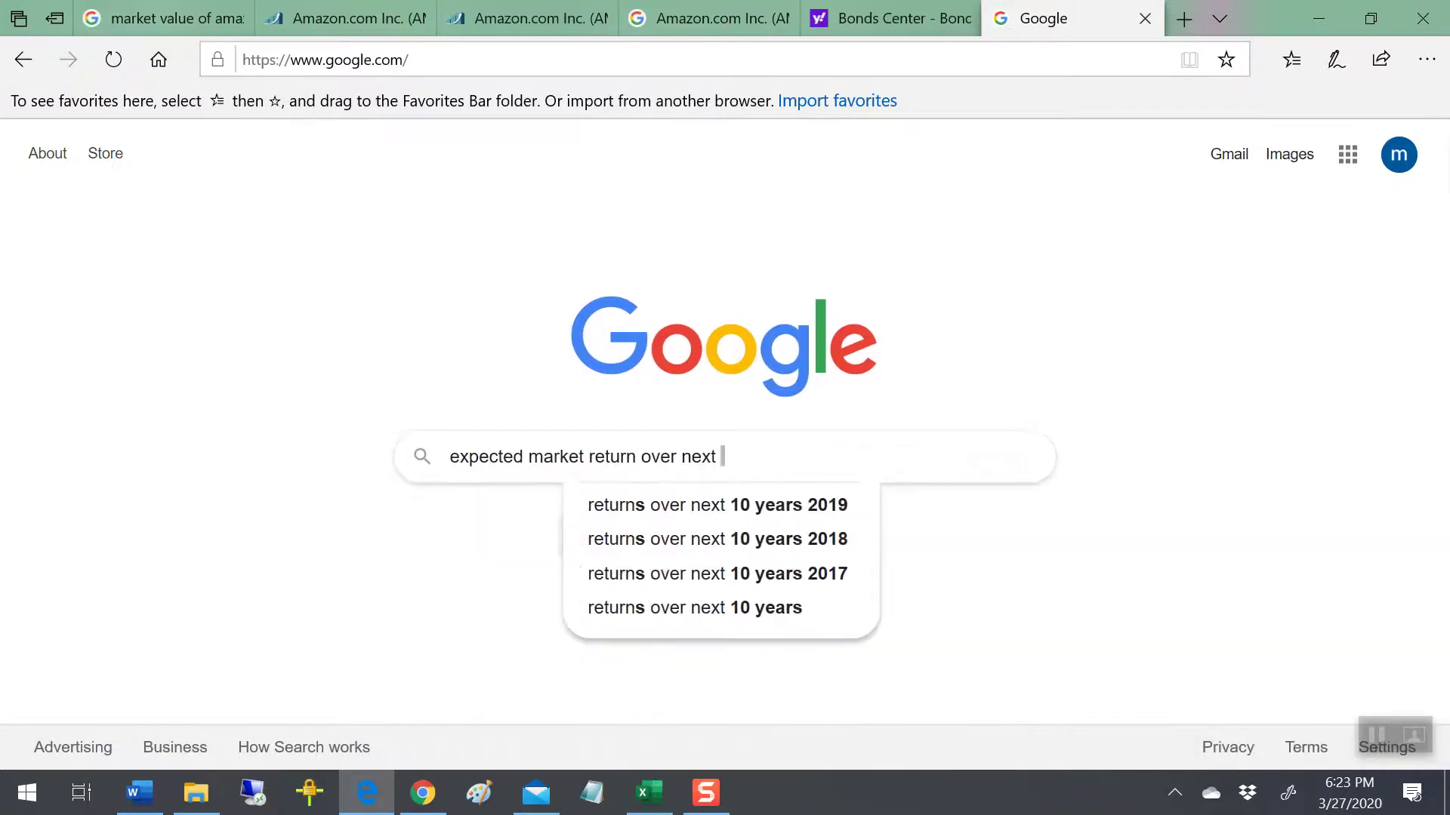
pyautogui.press('Return')
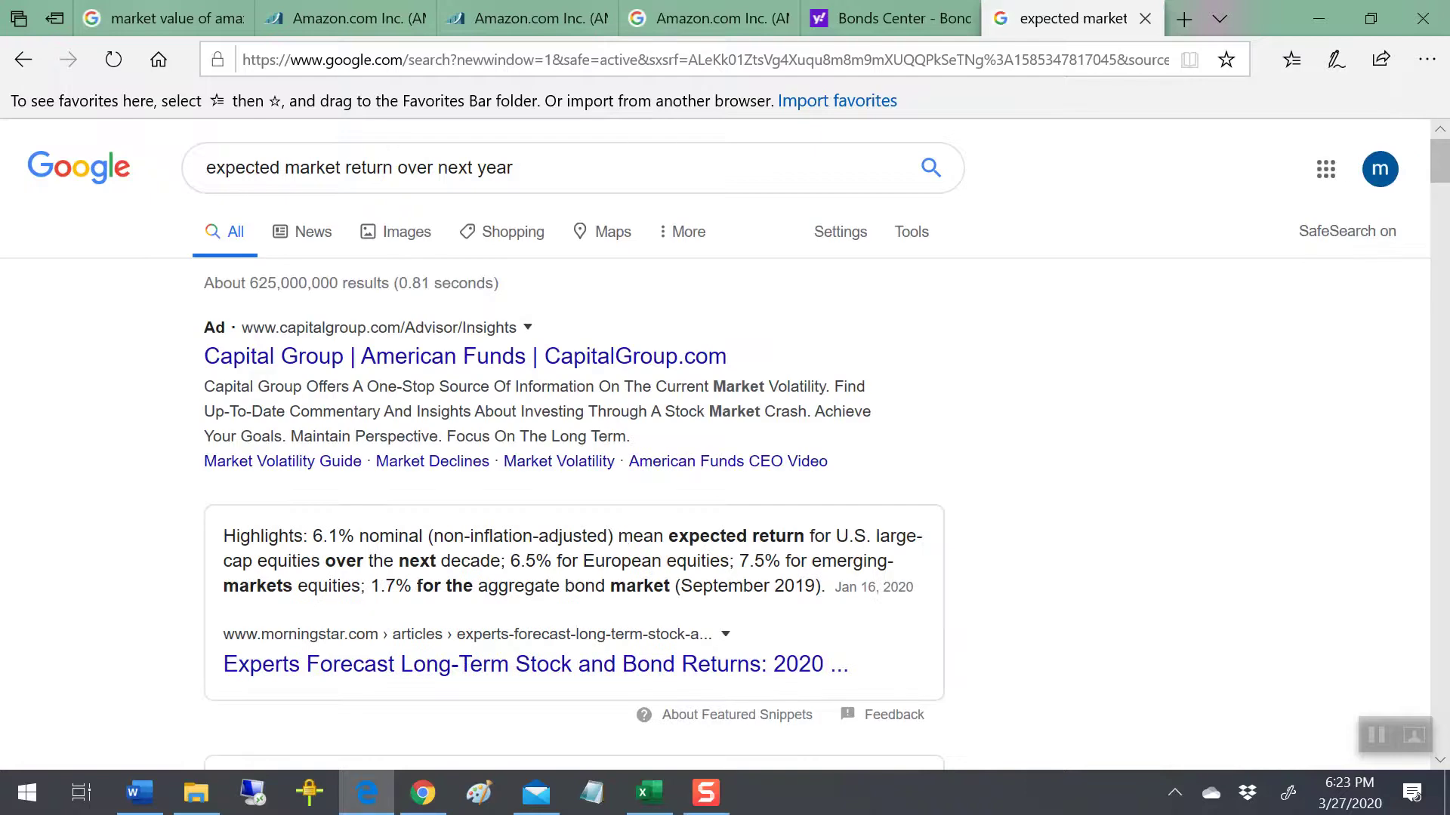
pyautogui.scroll(-3, 665, 485)
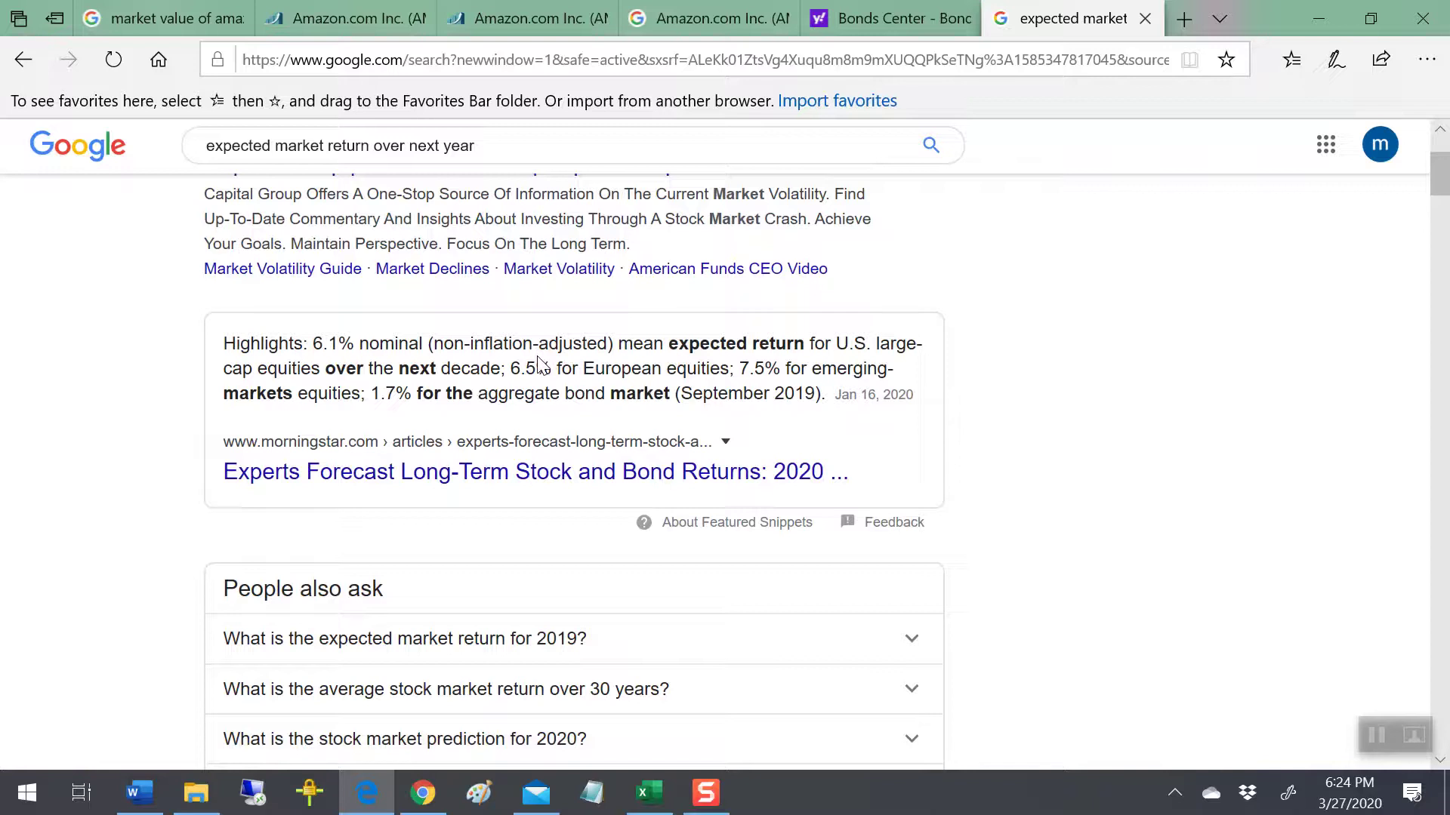
# Switch to Excel and enter 6.1% as the estimated total market return for next year in C10
pyautogui.hotkey('alt', 'Tab')
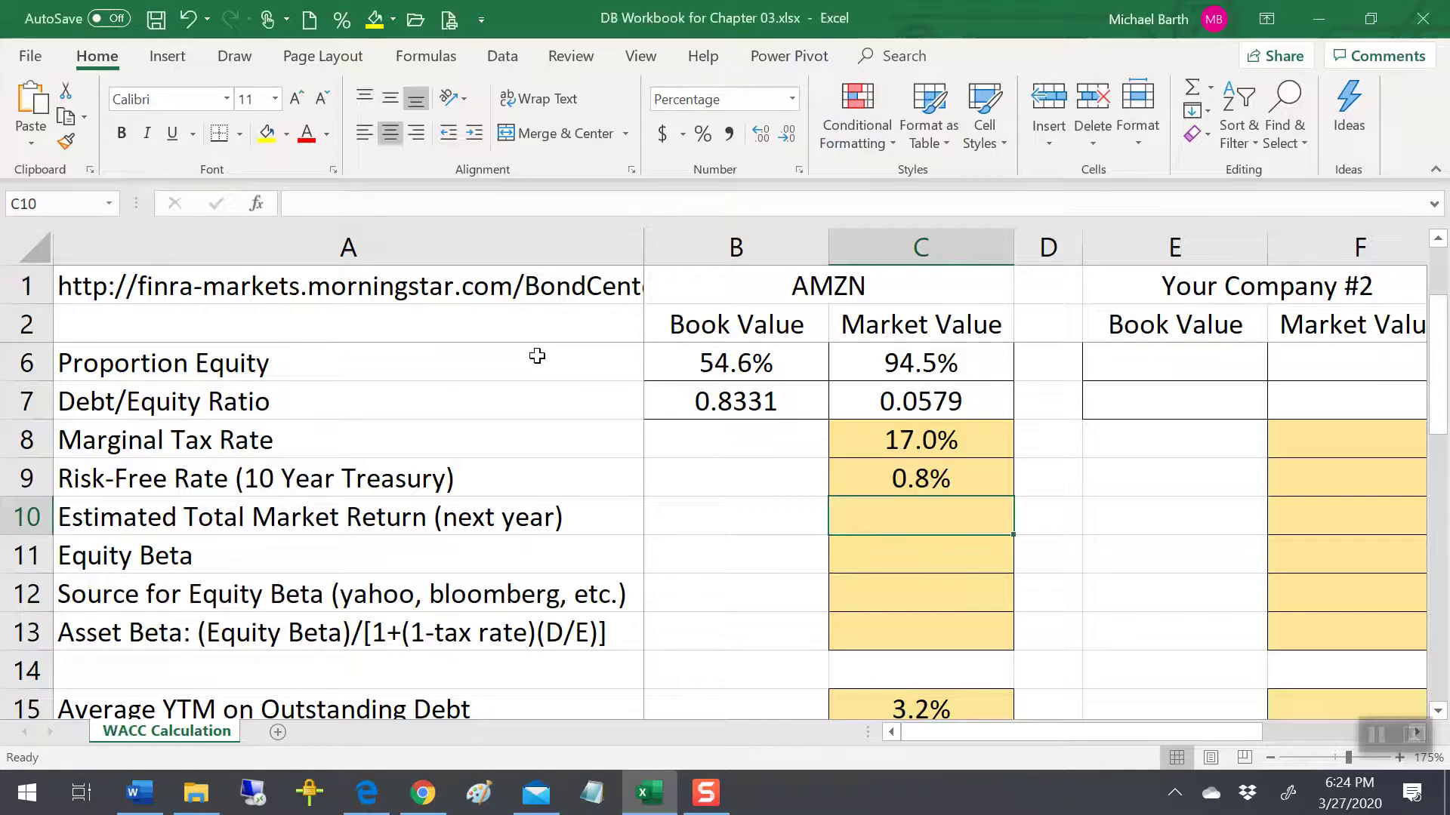
pyautogui.write('6.1')
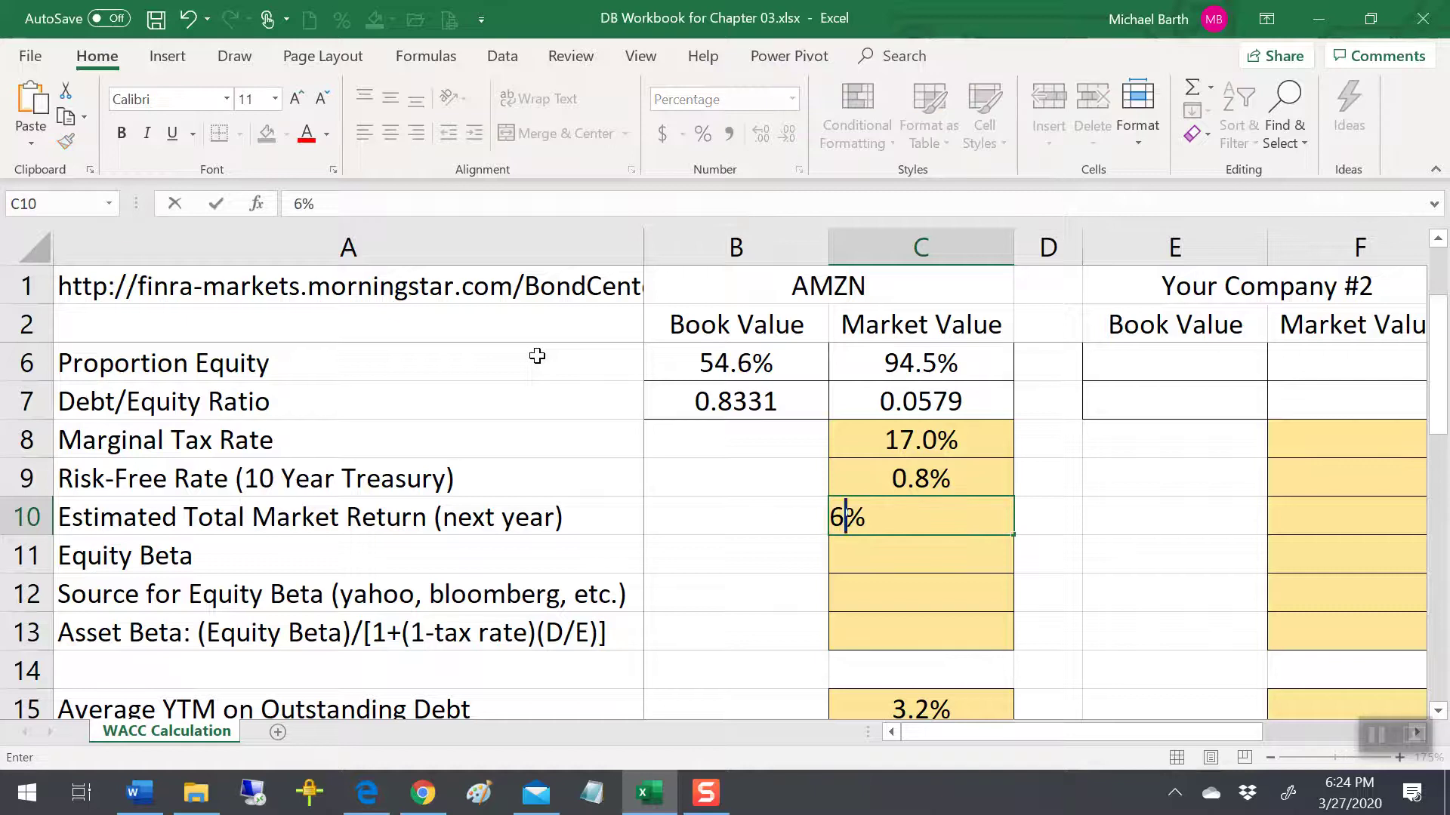
pyautogui.press('Return')
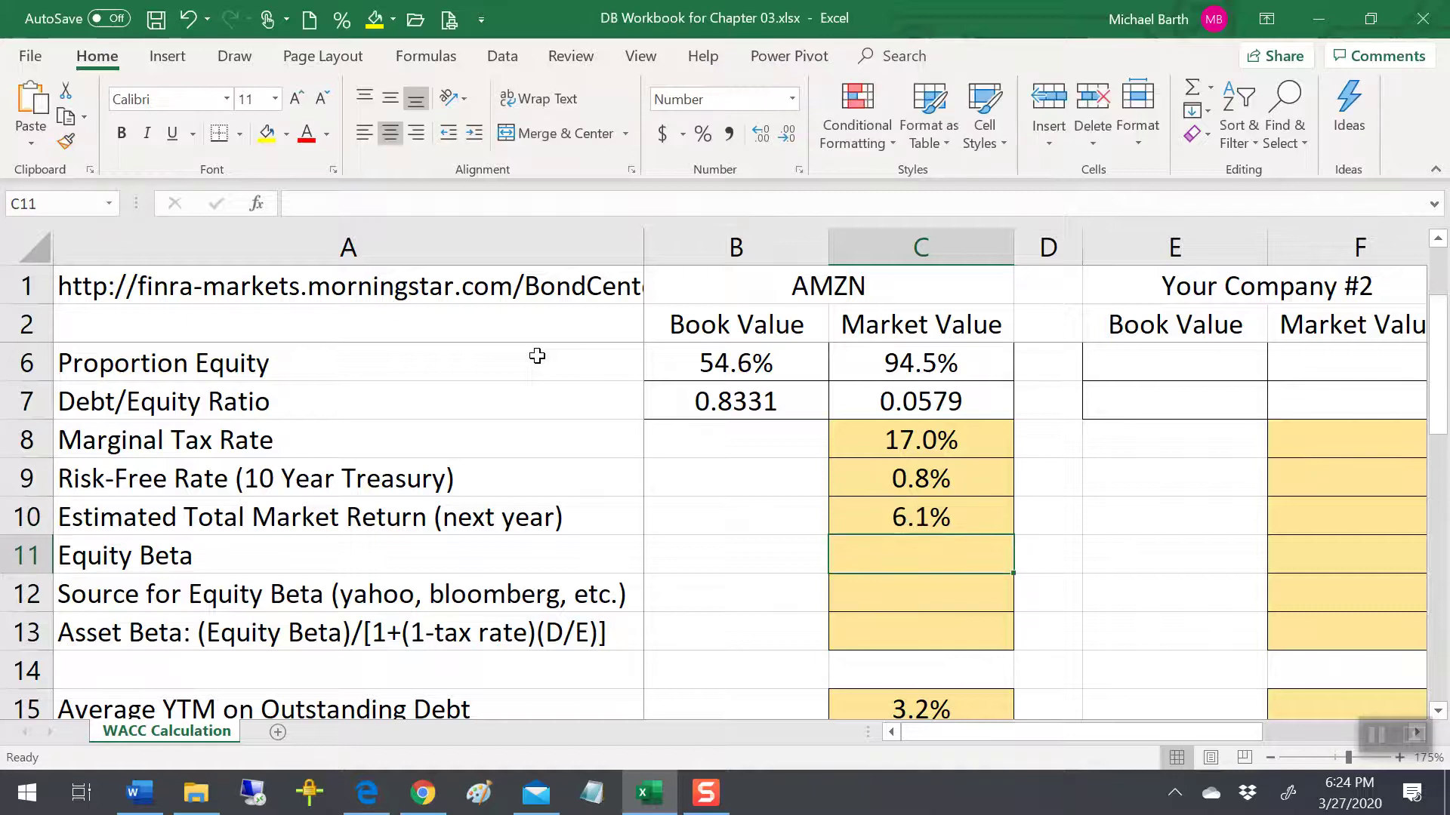
# Switch to Edge and look up Amazon's 5-year monthly beta on the AMZN summary page of Yahoo Finance
pyautogui.hotkey('alt', 'Tab')
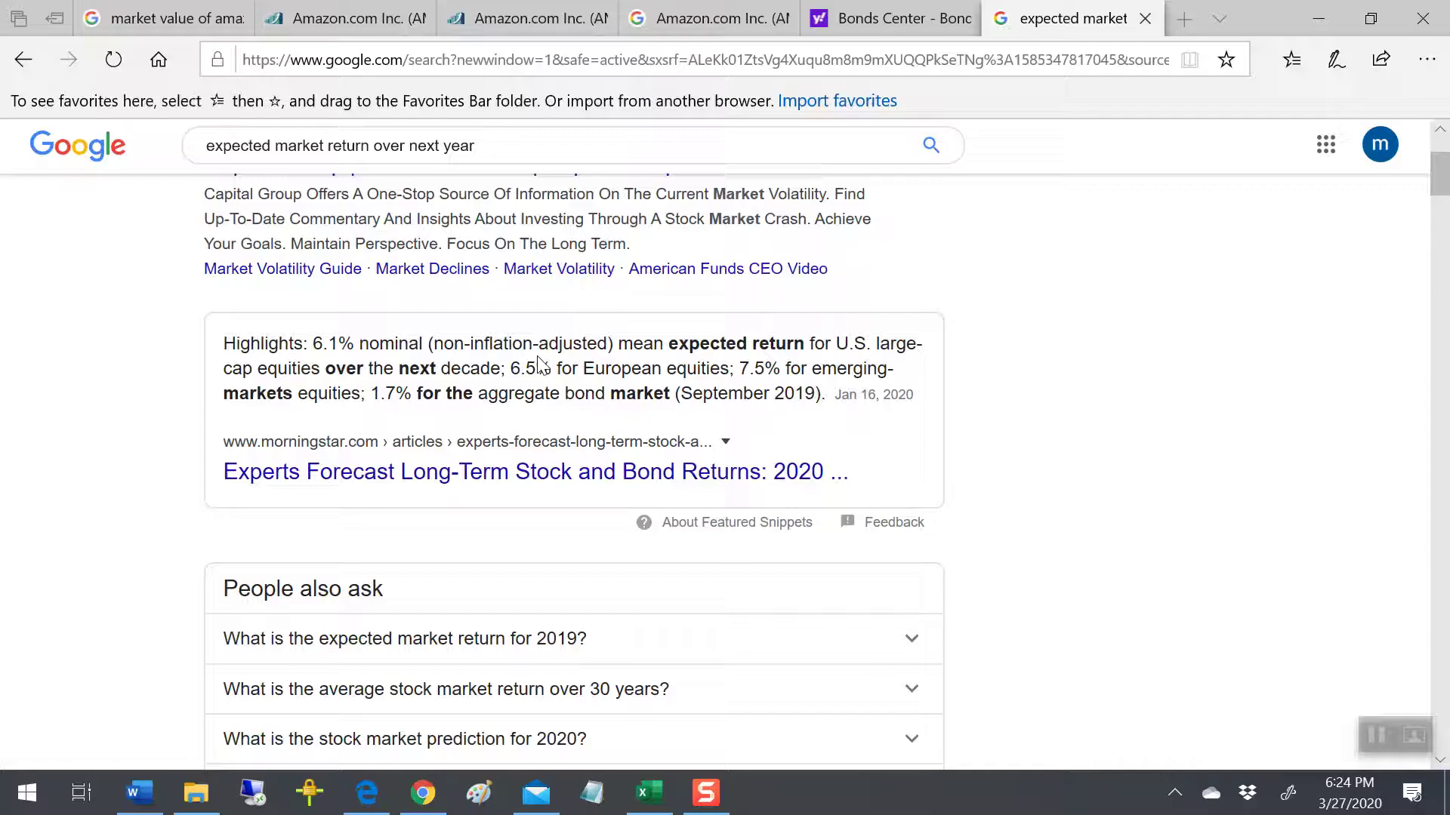
pyautogui.scroll(3, 537, 355)
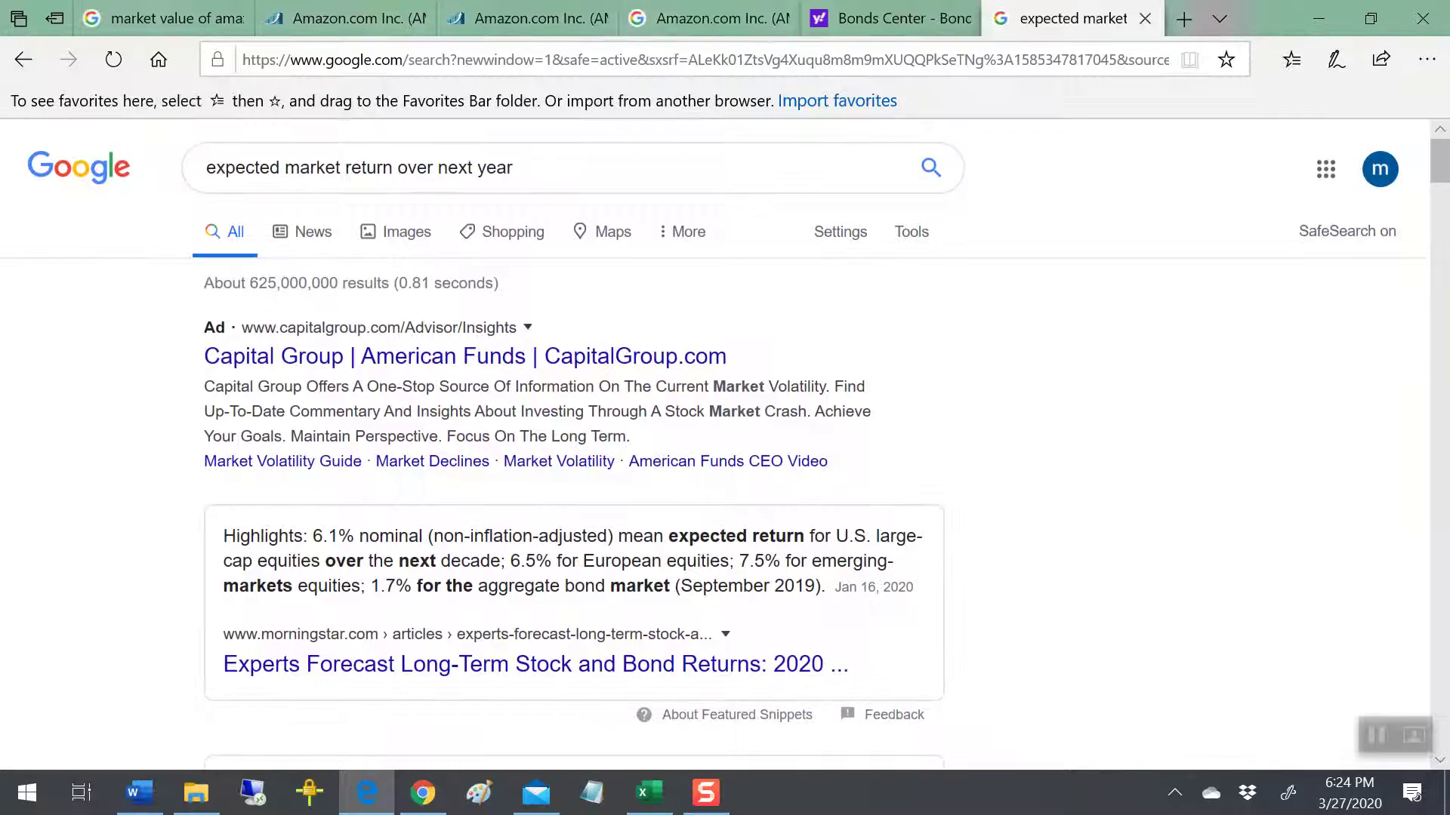
pyautogui.click(708, 22)
pyautogui.scroll(2, 564, 463)
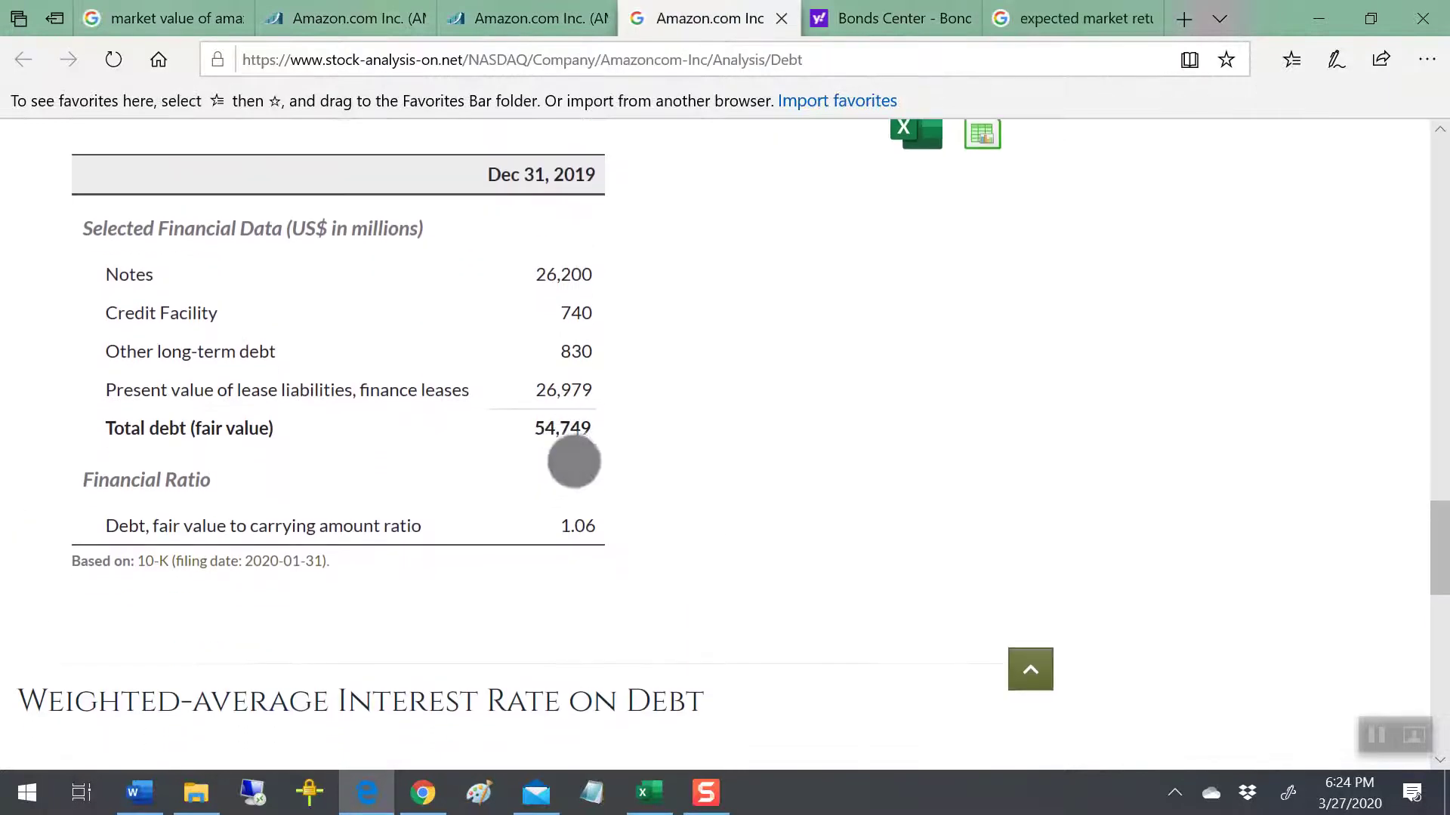
pyautogui.click(174, 18)
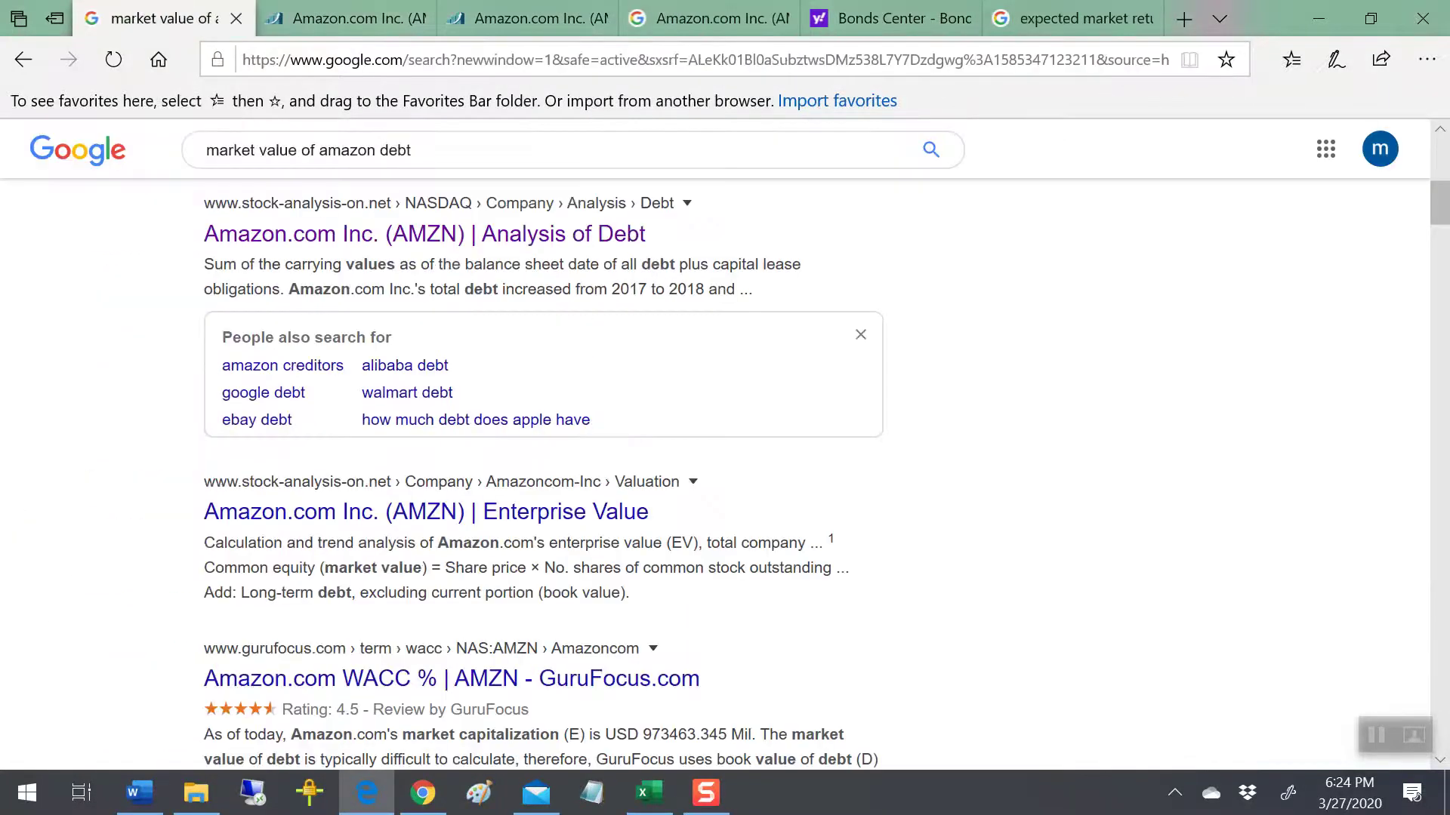
pyautogui.click(1073, 18)
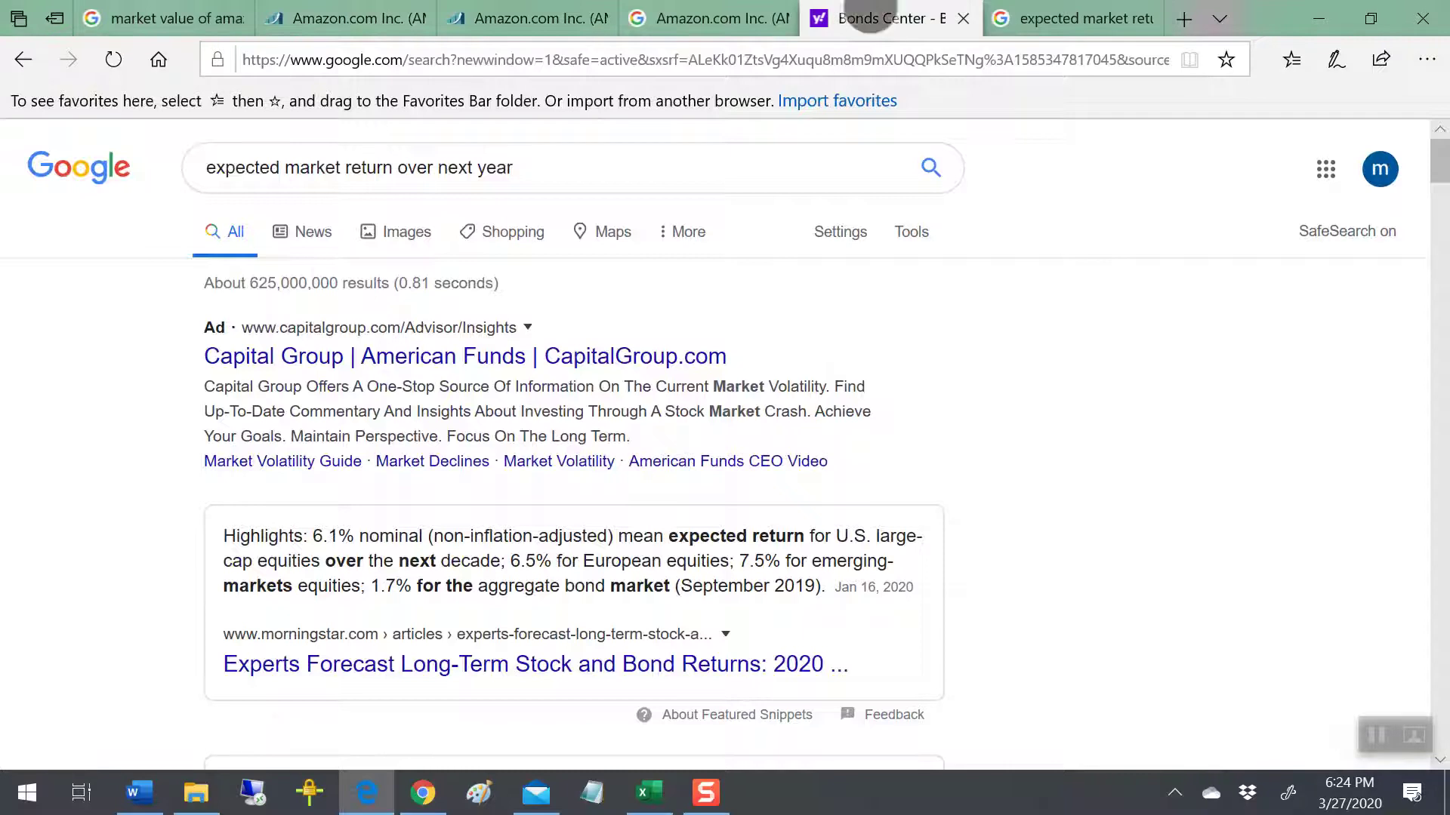
pyautogui.click(866, 16)
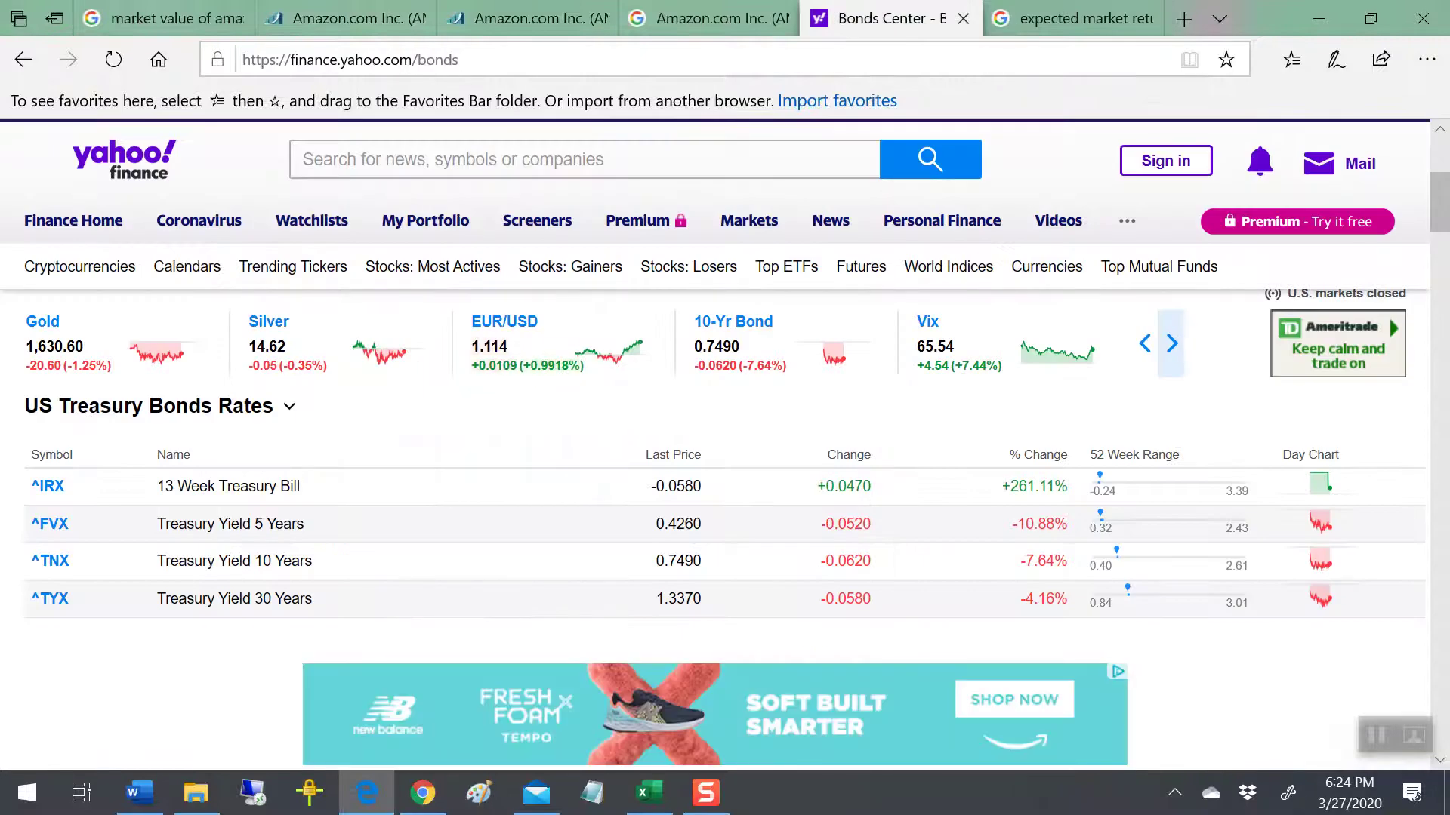
pyautogui.click(23, 59)
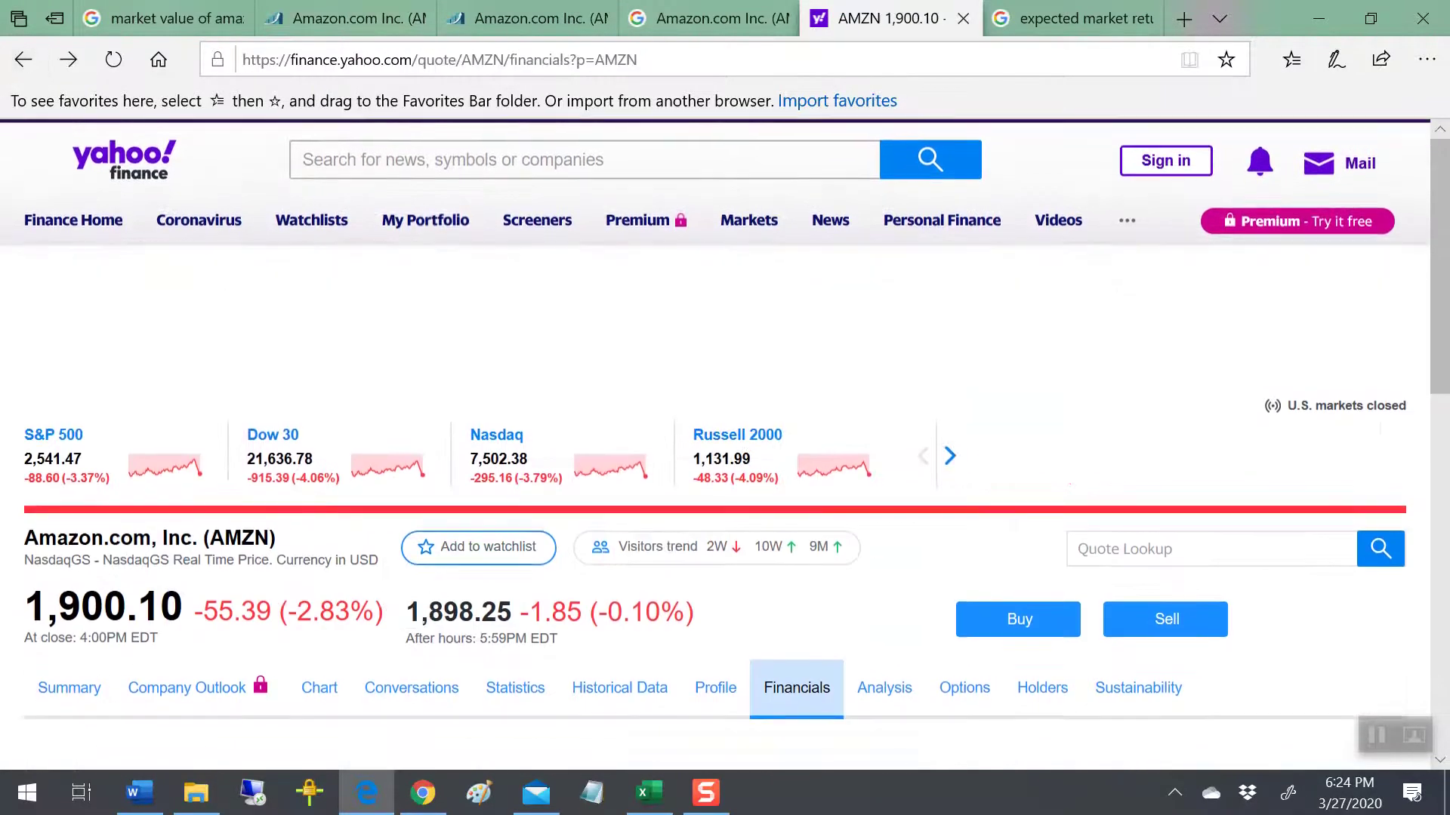
pyautogui.click(69, 688)
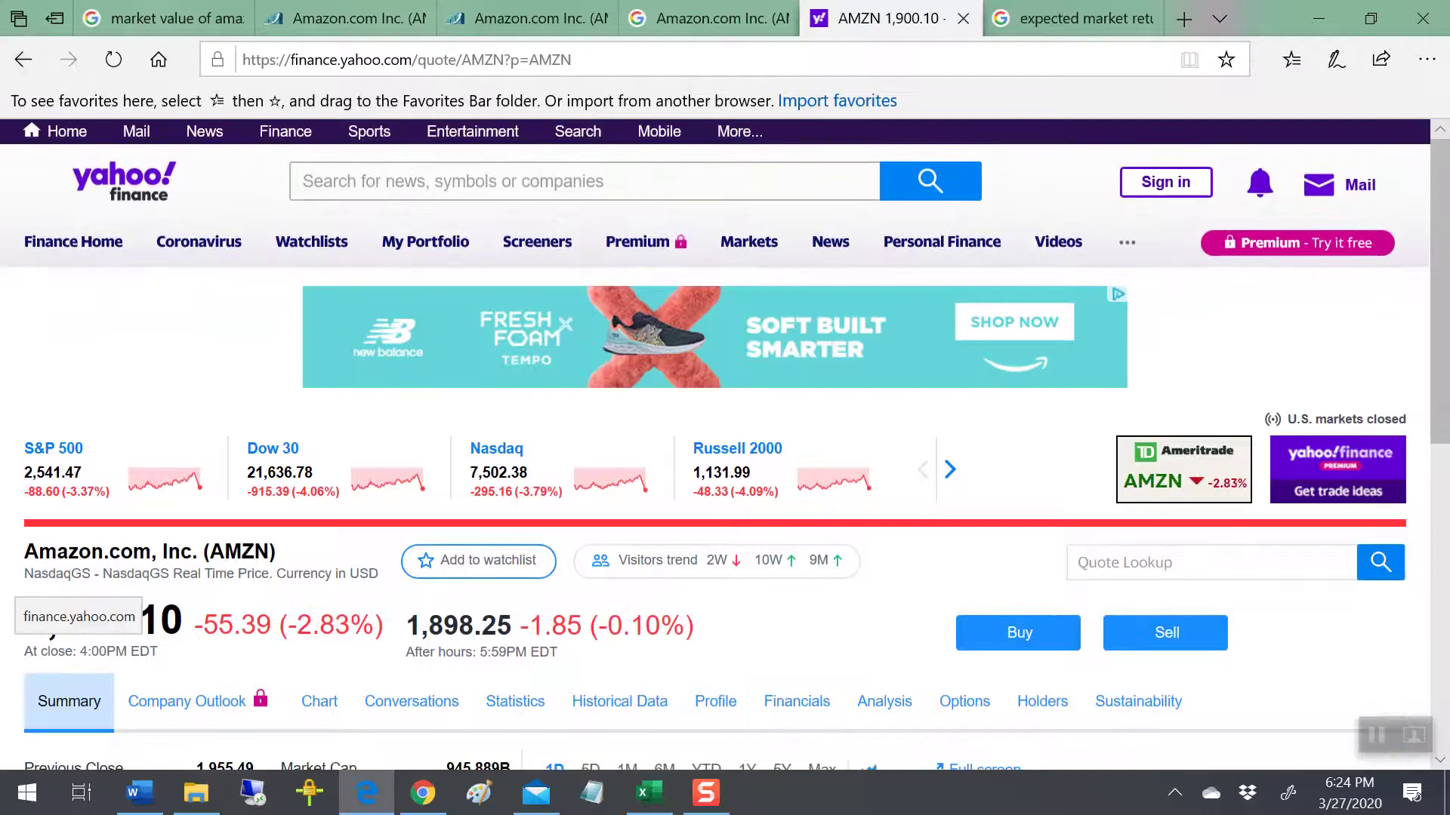
pyautogui.scroll(-1, 683, 533)
pyautogui.scroll(-3, 710, 359)
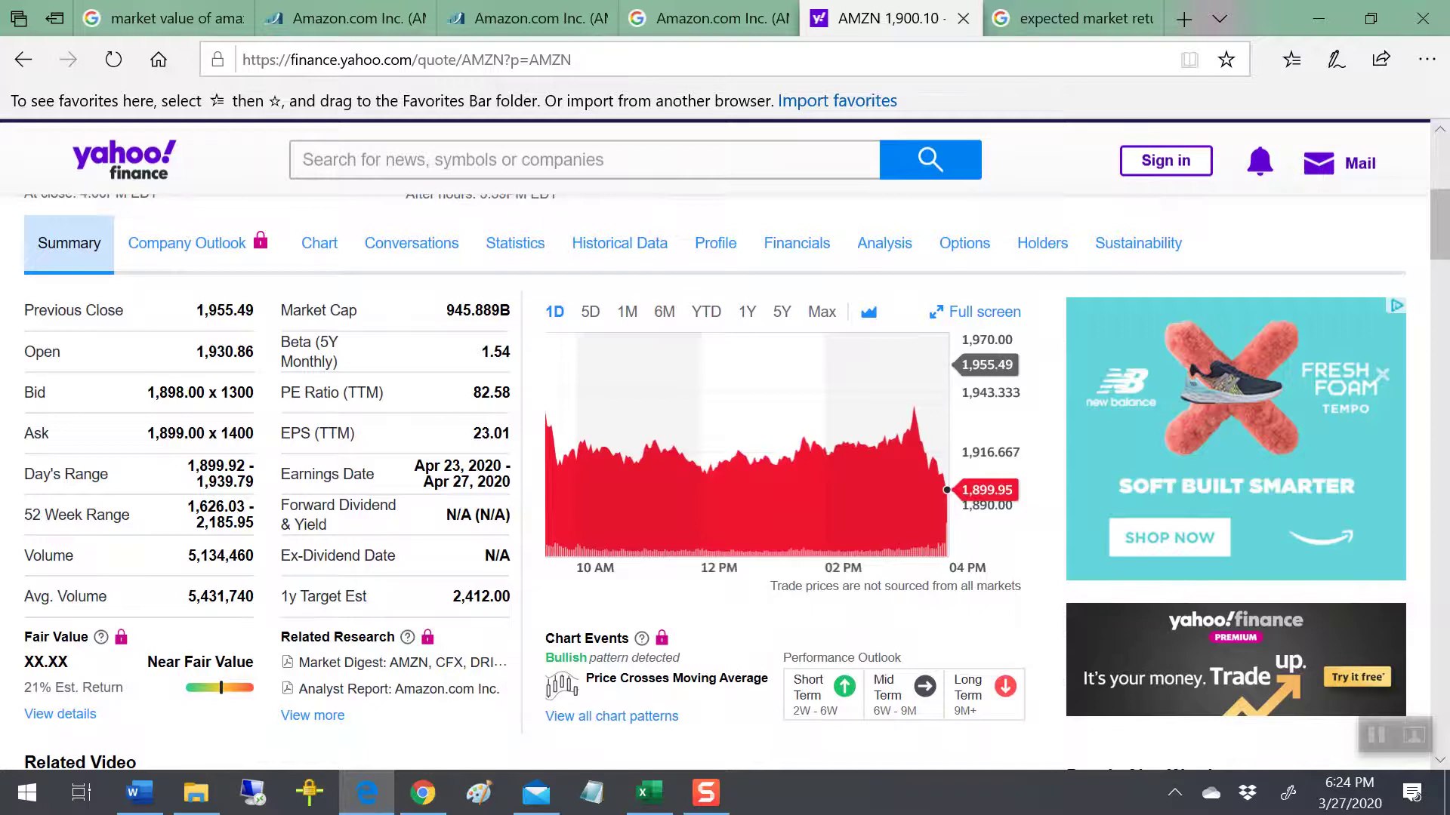
# Switch to Excel and enter 1.54 as the equity beta in C11 and "yahoo finance" as its source in C12
pyautogui.hotkey('alt', 'Tab')
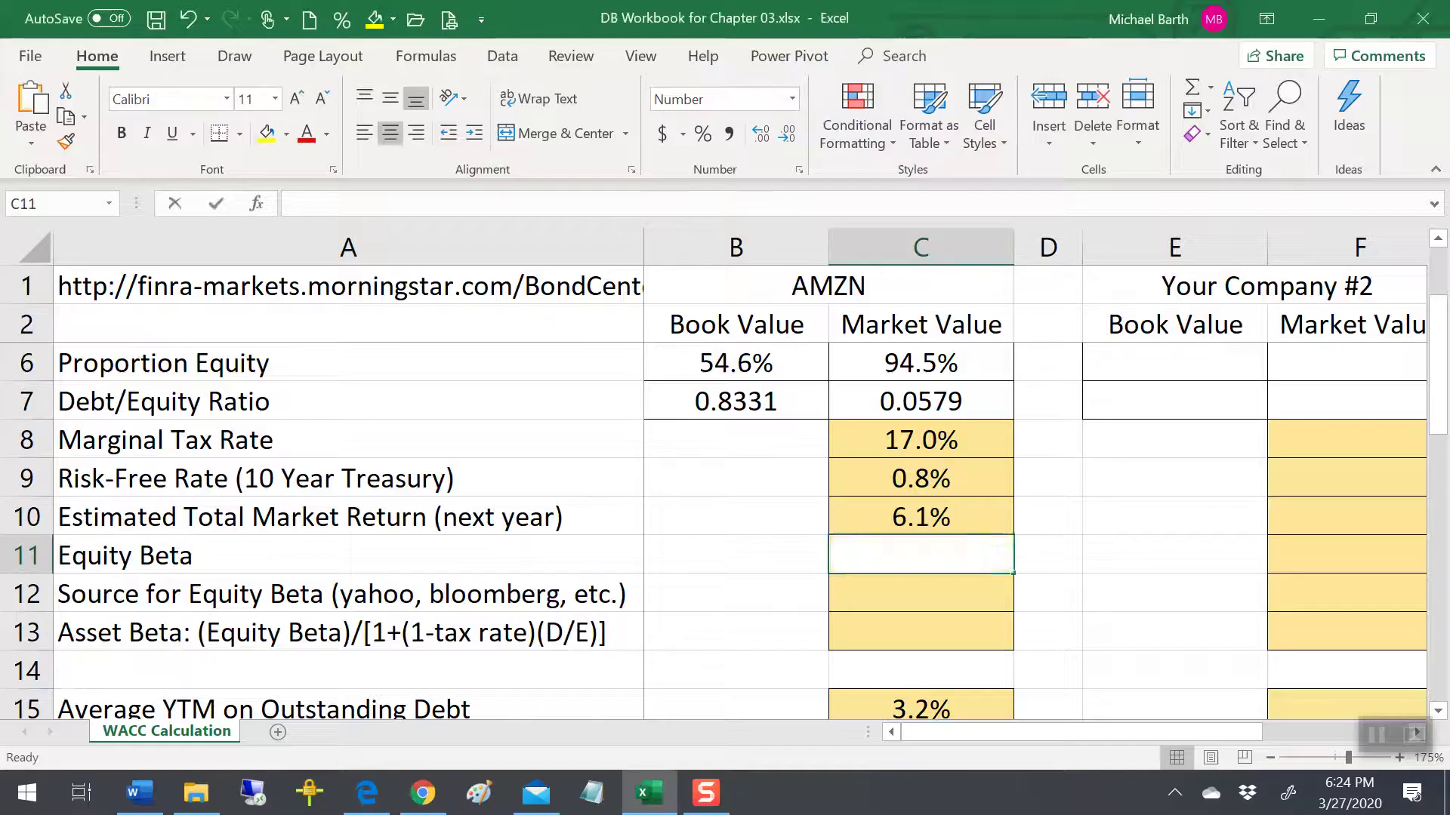
pyautogui.write('1.54')
pyautogui.press('Return')
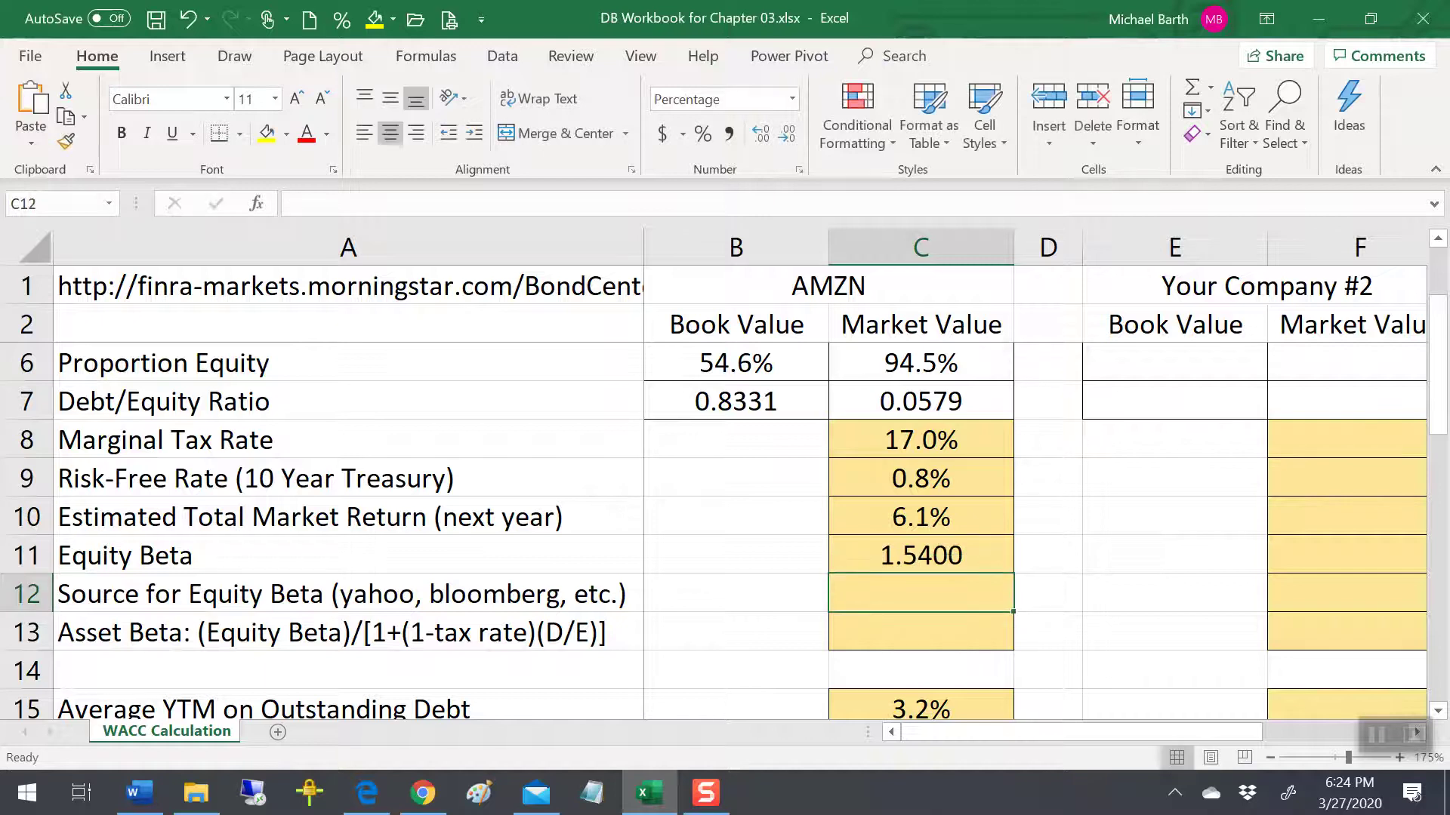
pyautogui.write('yahoo finance')
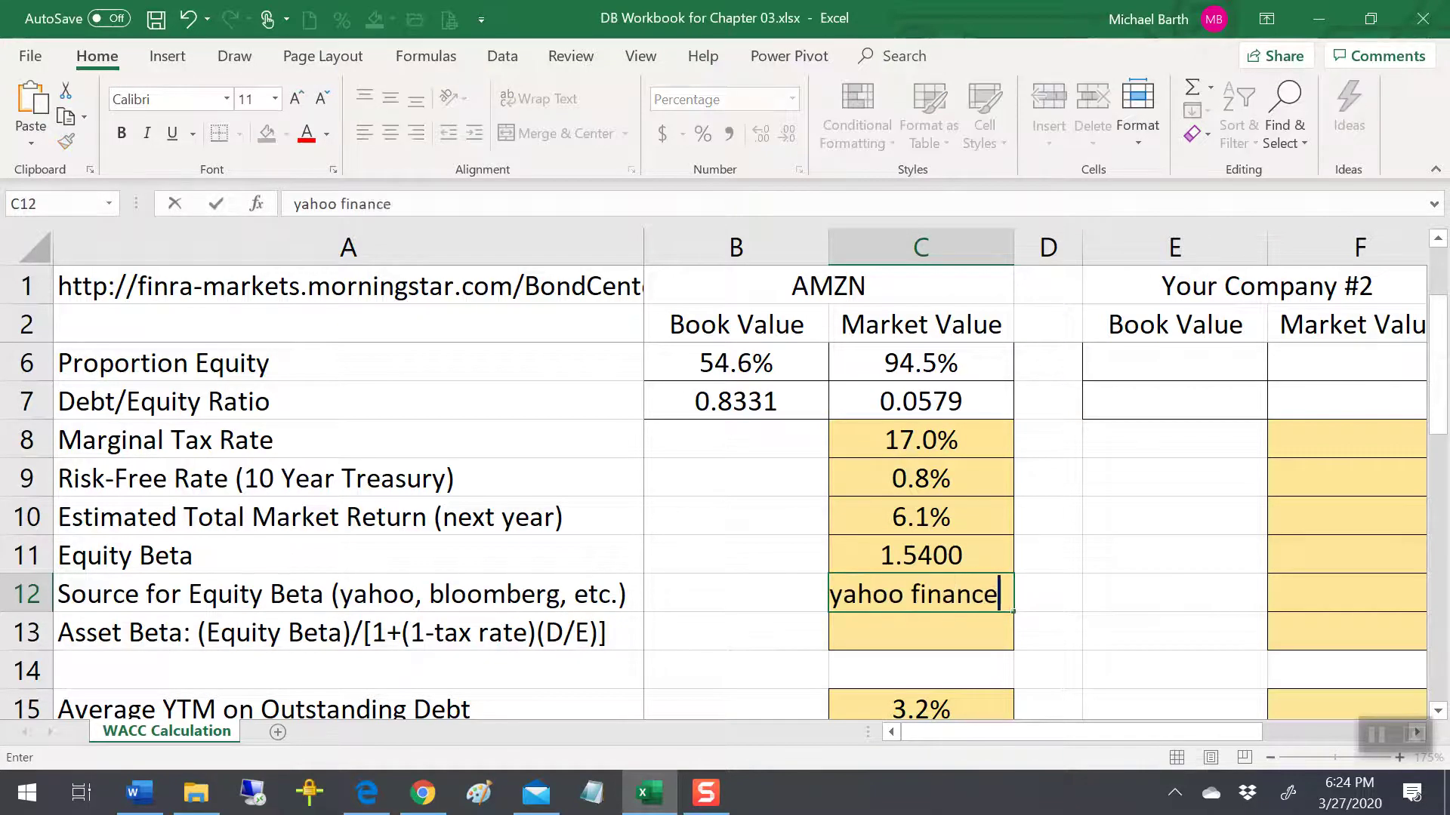
pyautogui.press('Return')
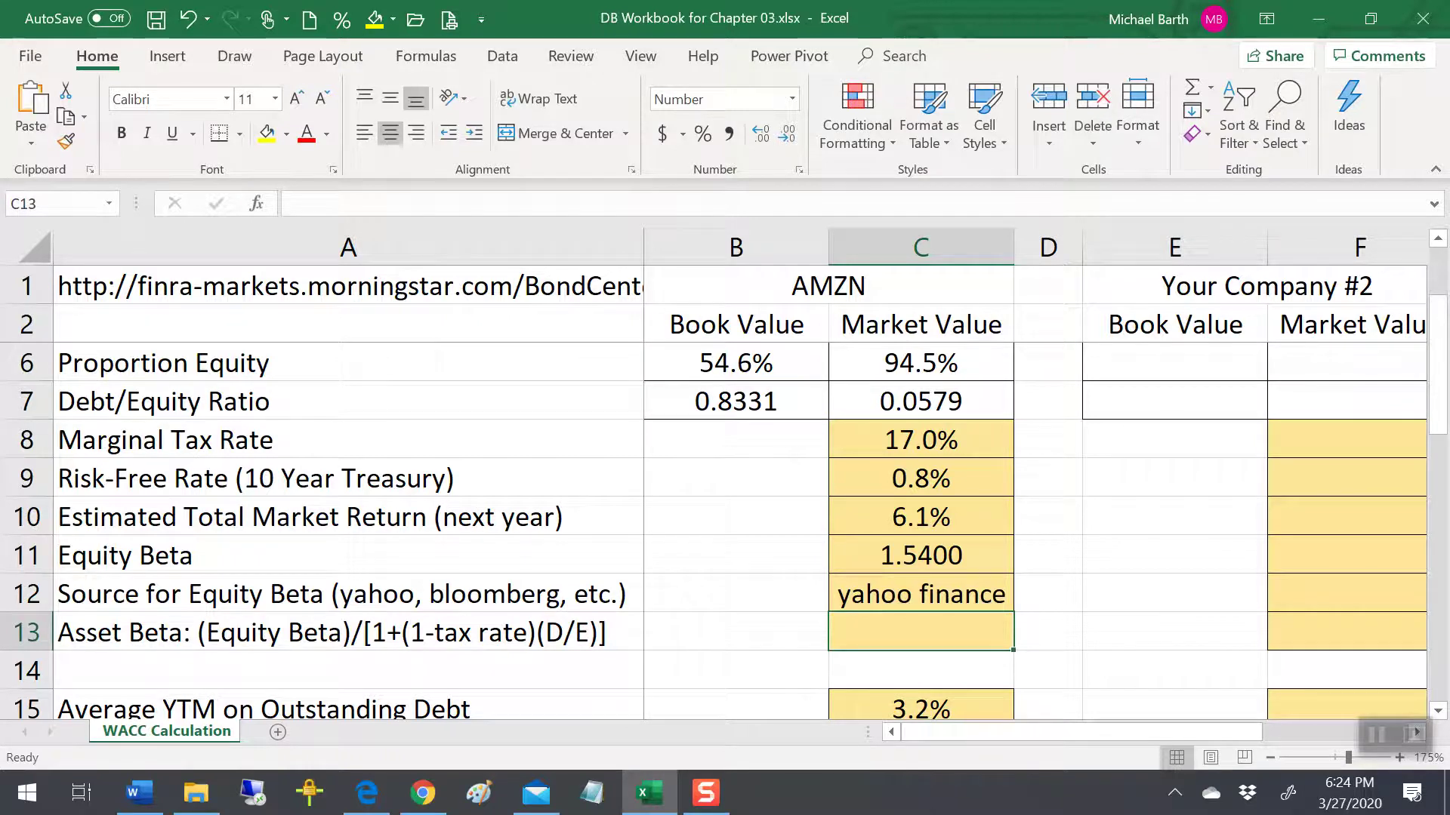
# Calculate the asset beta in C13 with the formula =C11/(1+(1-C8)*C7)
pyautogui.write('=')
pyautogui.press('Up')
pyautogui.press('Up')
pyautogui.press('Up')
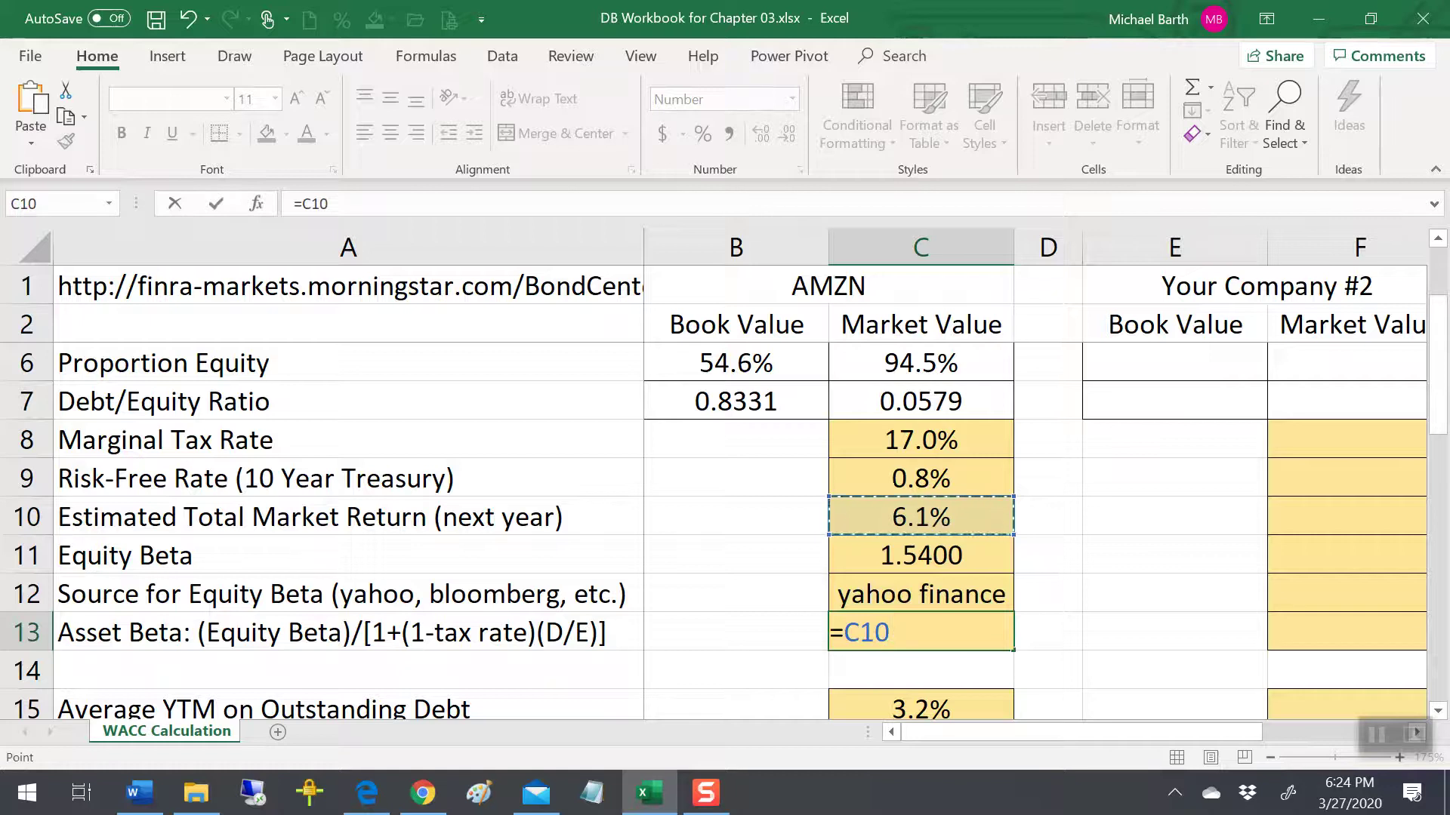
pyautogui.press('Up')
pyautogui.press('Down')
pyautogui.press('Down')
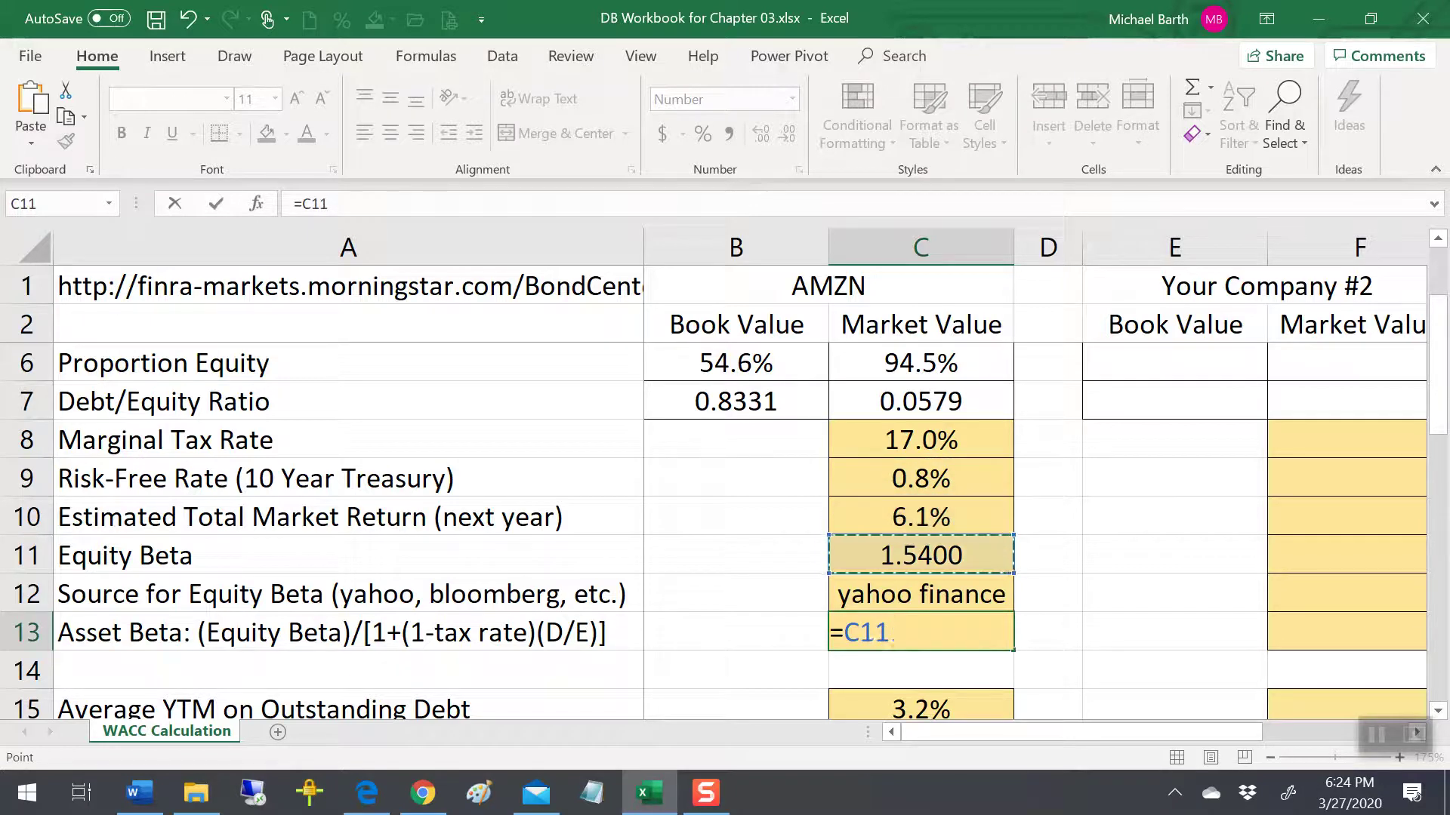
pyautogui.write('/')
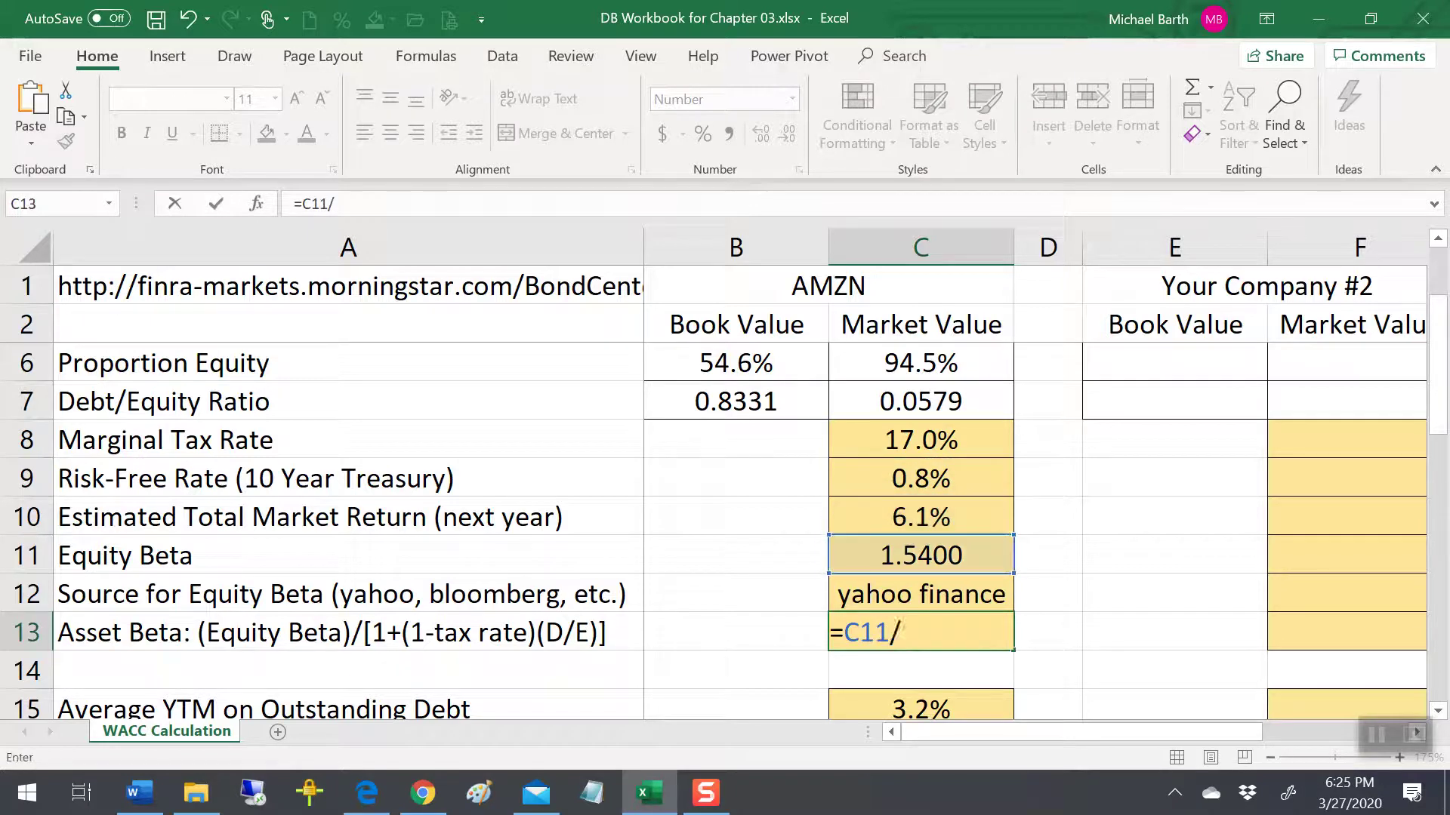
pyautogui.write('(1+')
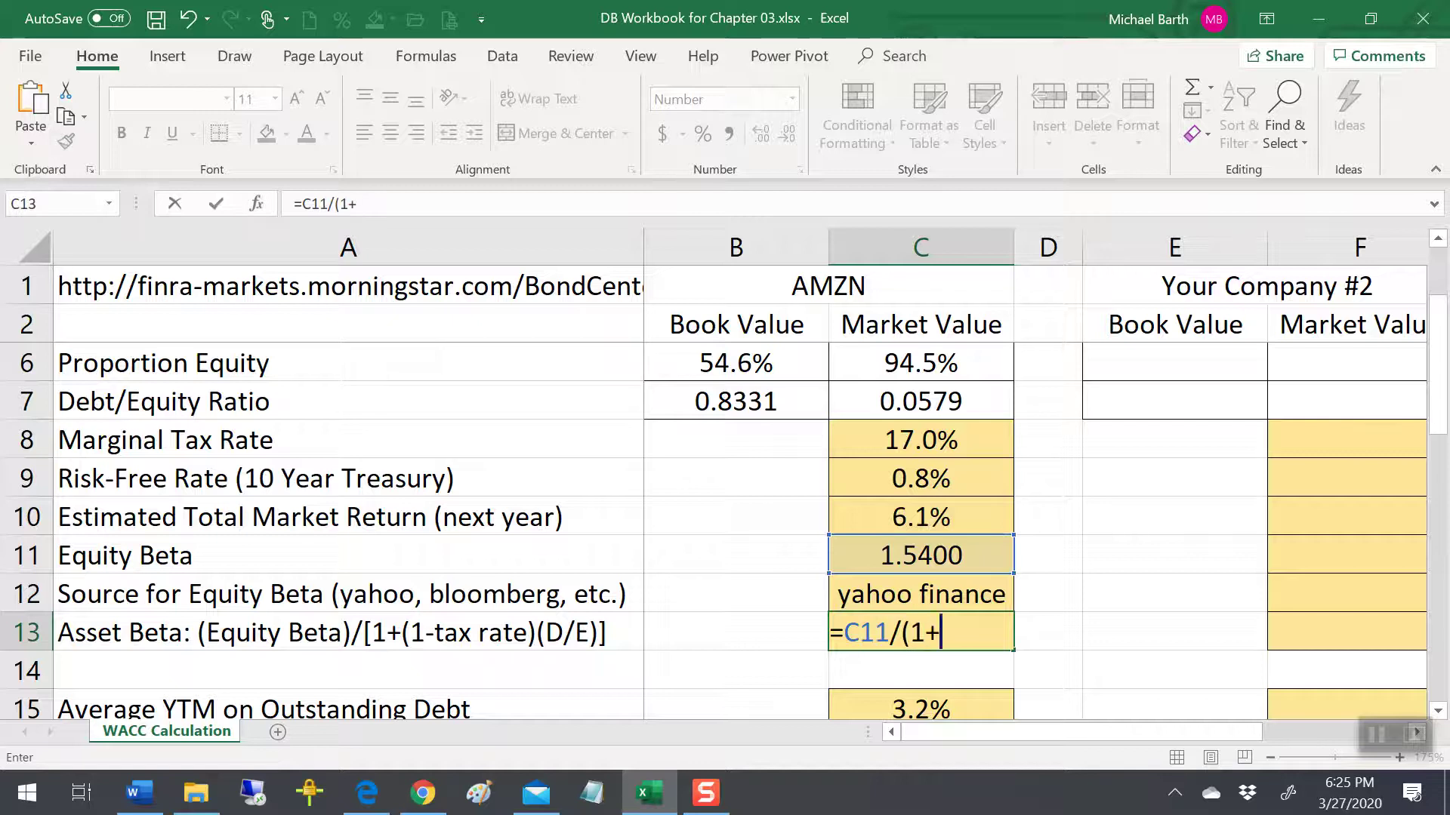
pyautogui.write('(1+')
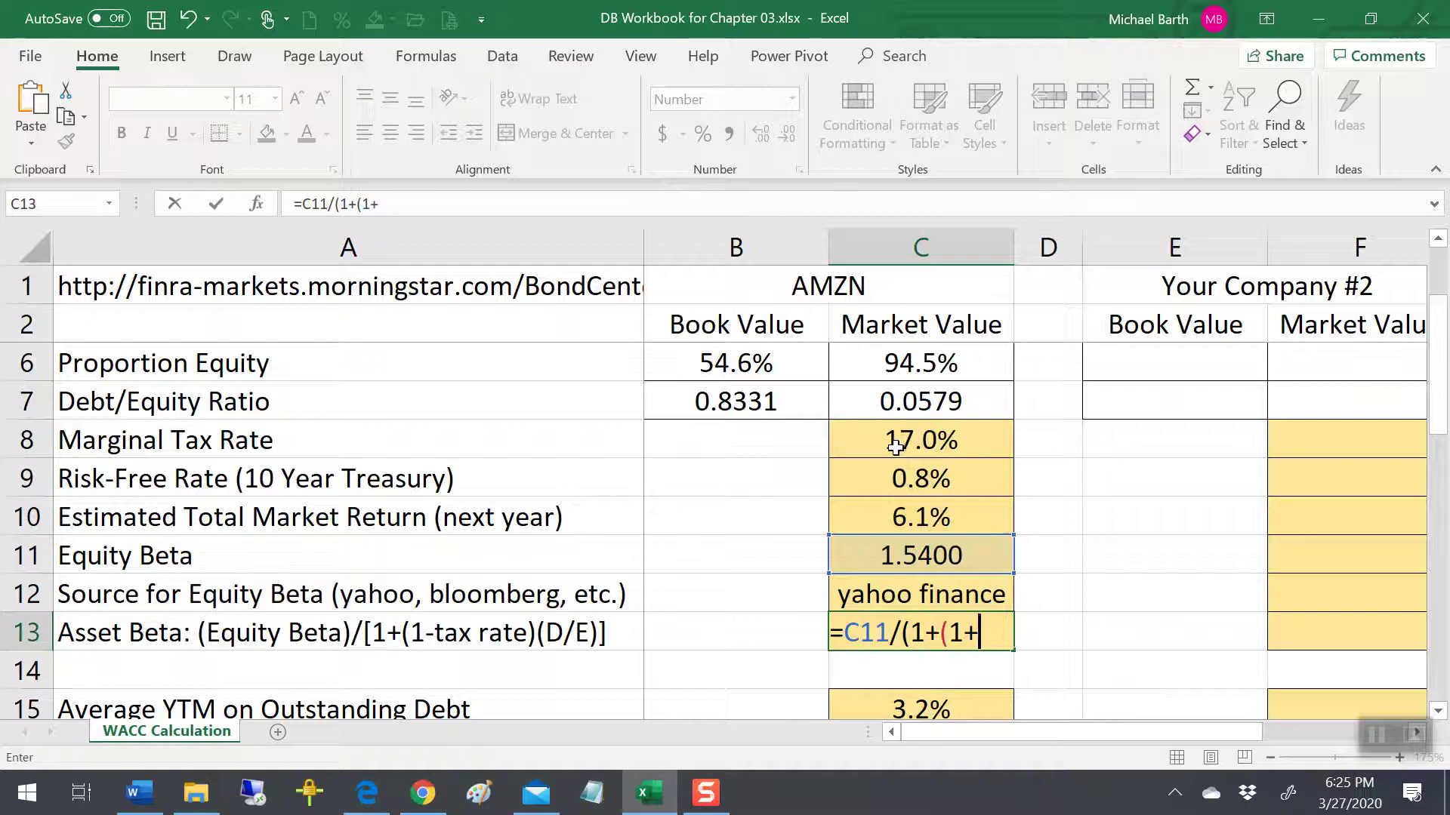
pyautogui.press('BackSpace')
pyautogui.write('-')
pyautogui.click(913, 446)
pyautogui.write(')')
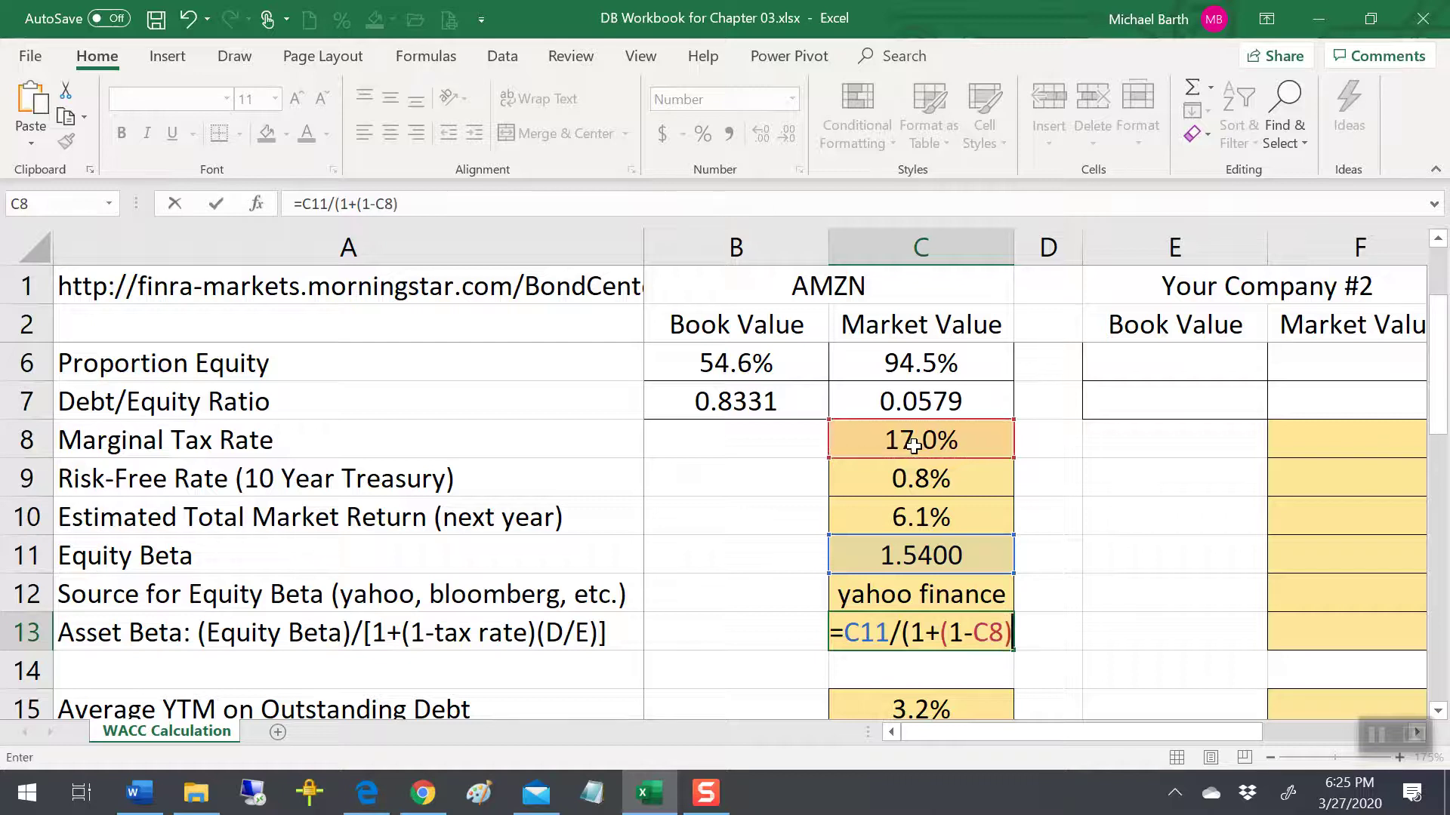
pyautogui.write('*')
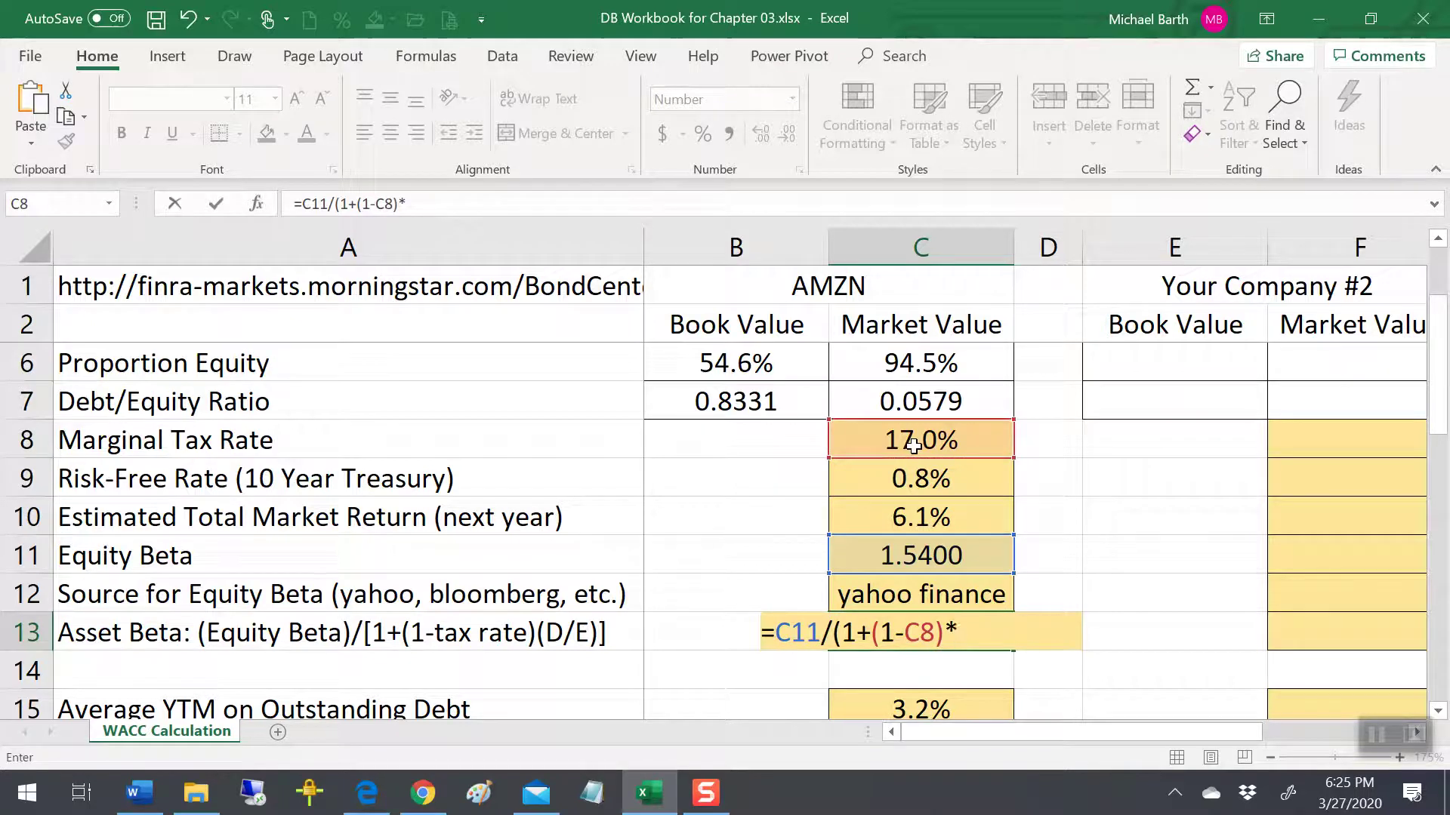
pyautogui.click(923, 399)
pyautogui.write(')')
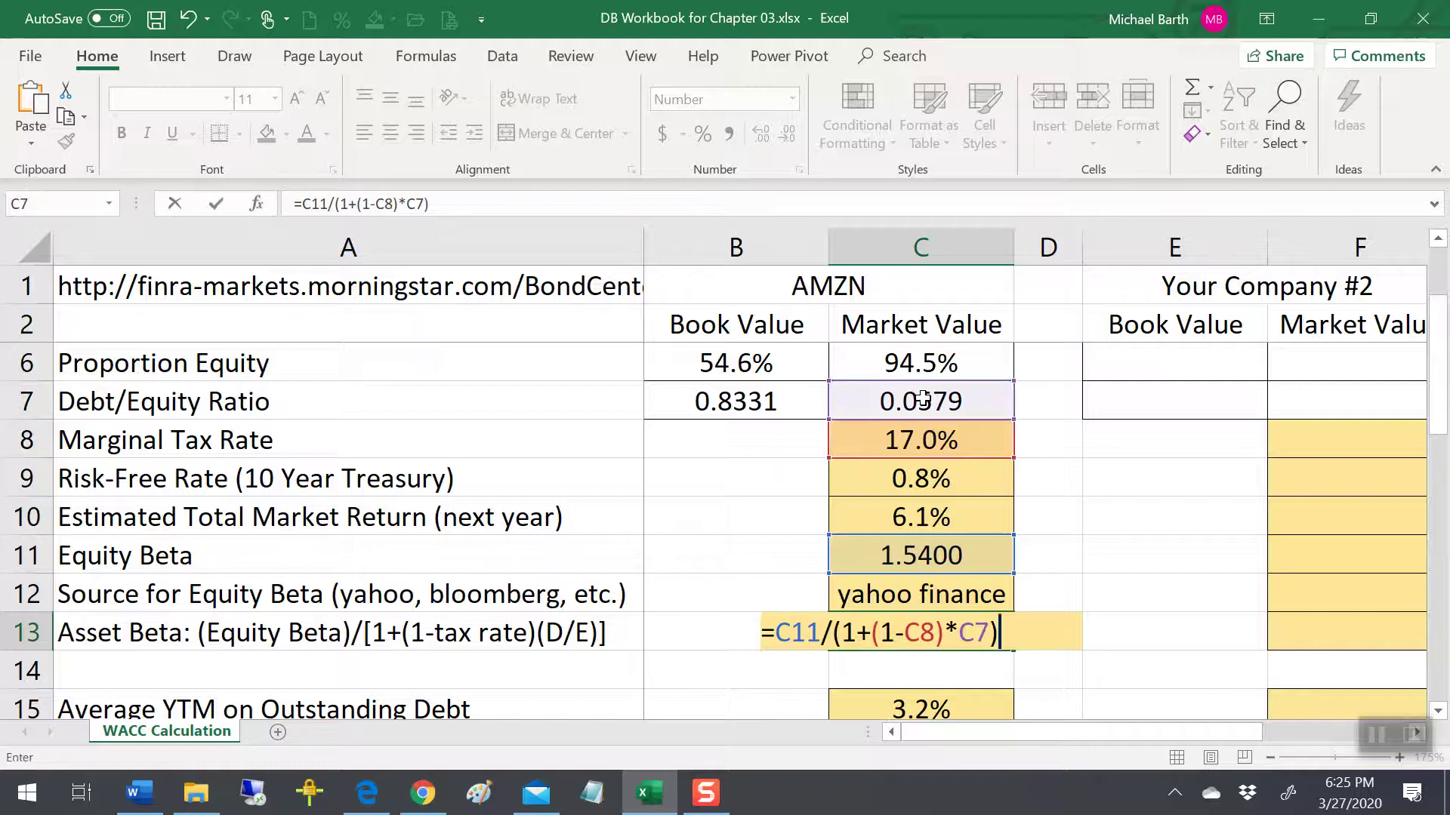
pyautogui.press('Return')
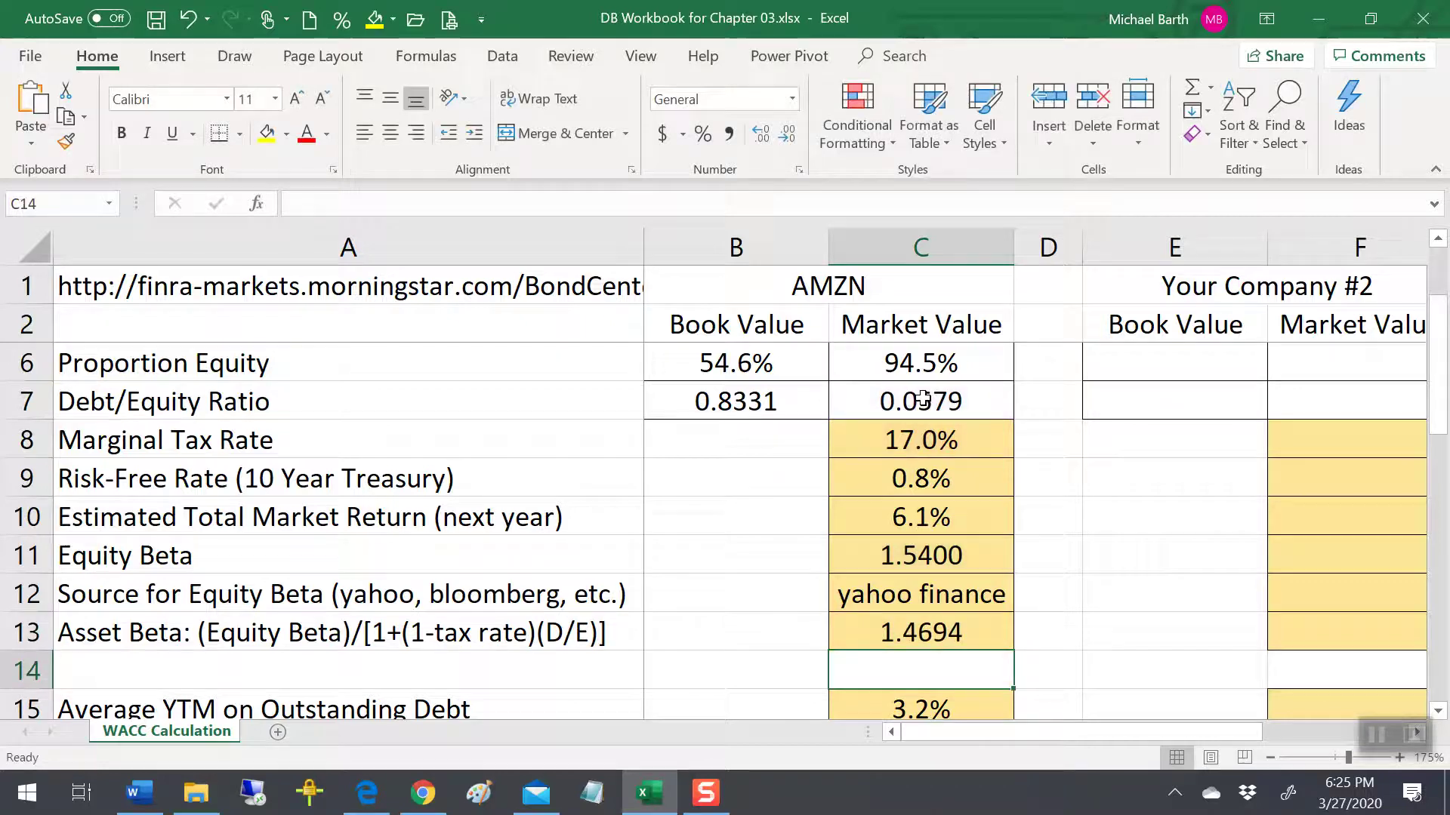
# Review the AMZN market value cells behind the asset beta, from the debt/equity ratio up to interest bearing debt and shareholders equity
pyautogui.press('Up')
pyautogui.press('Up')
pyautogui.press('Up')
pyautogui.press('Up')
pyautogui.press('Up')
pyautogui.press('Up')
pyautogui.press('Up')
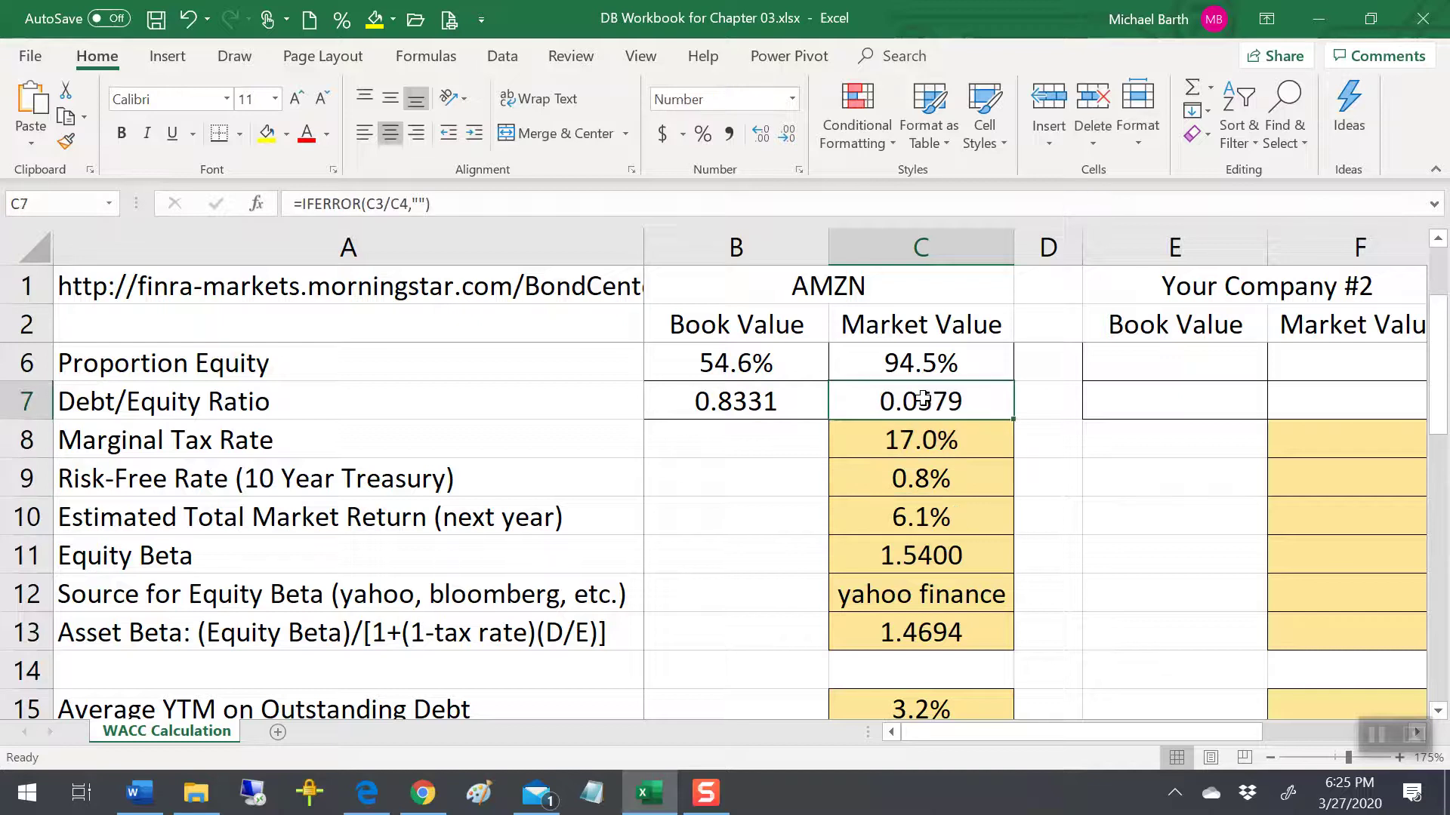
pyautogui.press('Up')
pyautogui.press('Up')
pyautogui.press('Up')
pyautogui.press('Up')
pyautogui.press('Up')
pyautogui.press('Up')
pyautogui.press('Down')
pyautogui.press('Down')
pyautogui.press('Down')
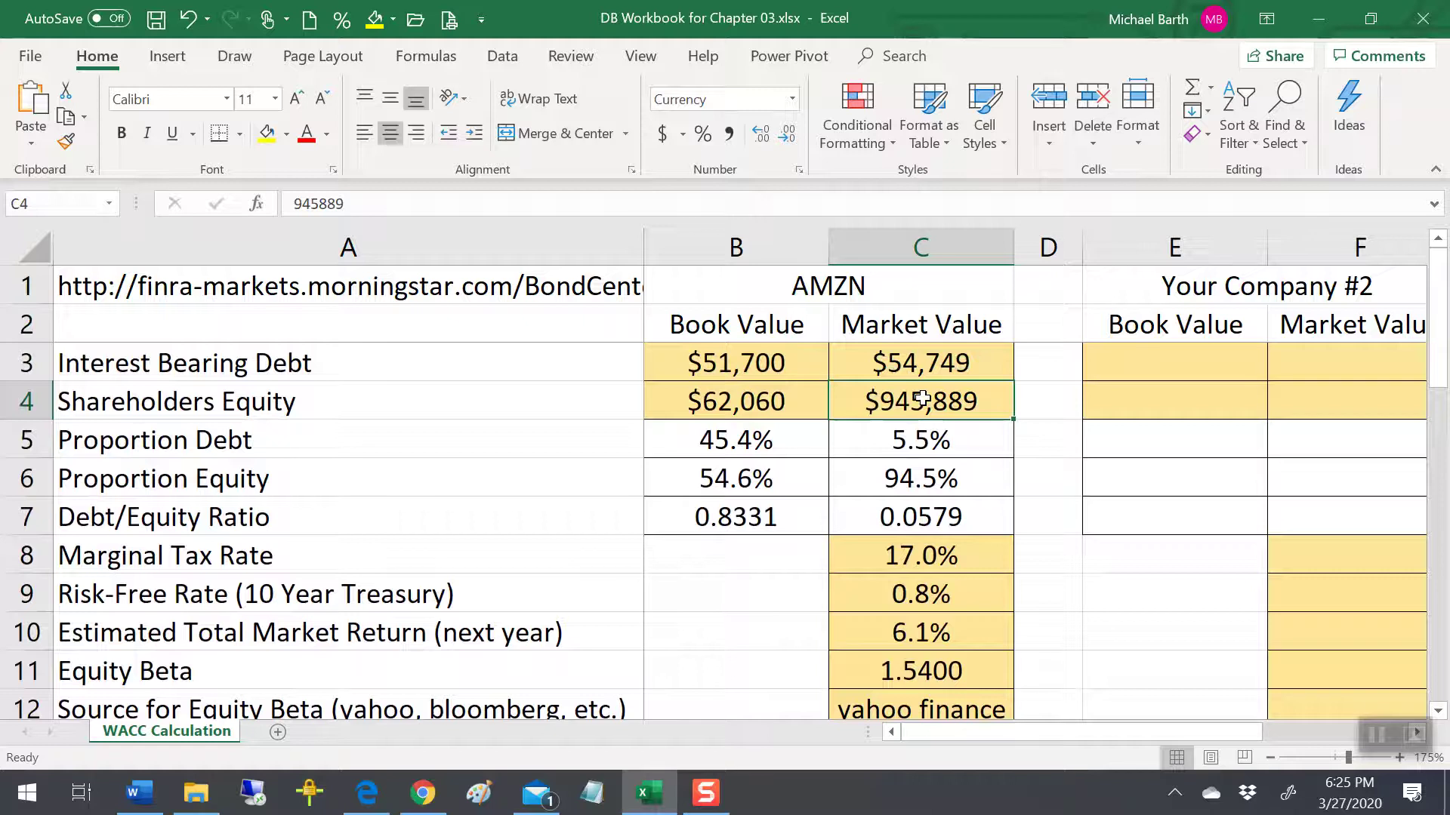
pyautogui.press('Up')
pyautogui.press('Up')
pyautogui.press('Down')
pyautogui.press('Down')
pyautogui.press('Down')
pyautogui.press('Down')
pyautogui.press('Down')
pyautogui.press('Down')
pyautogui.press('Down')
pyautogui.press('Down')
pyautogui.press('Down')
pyautogui.press('Down')
pyautogui.press('Down')
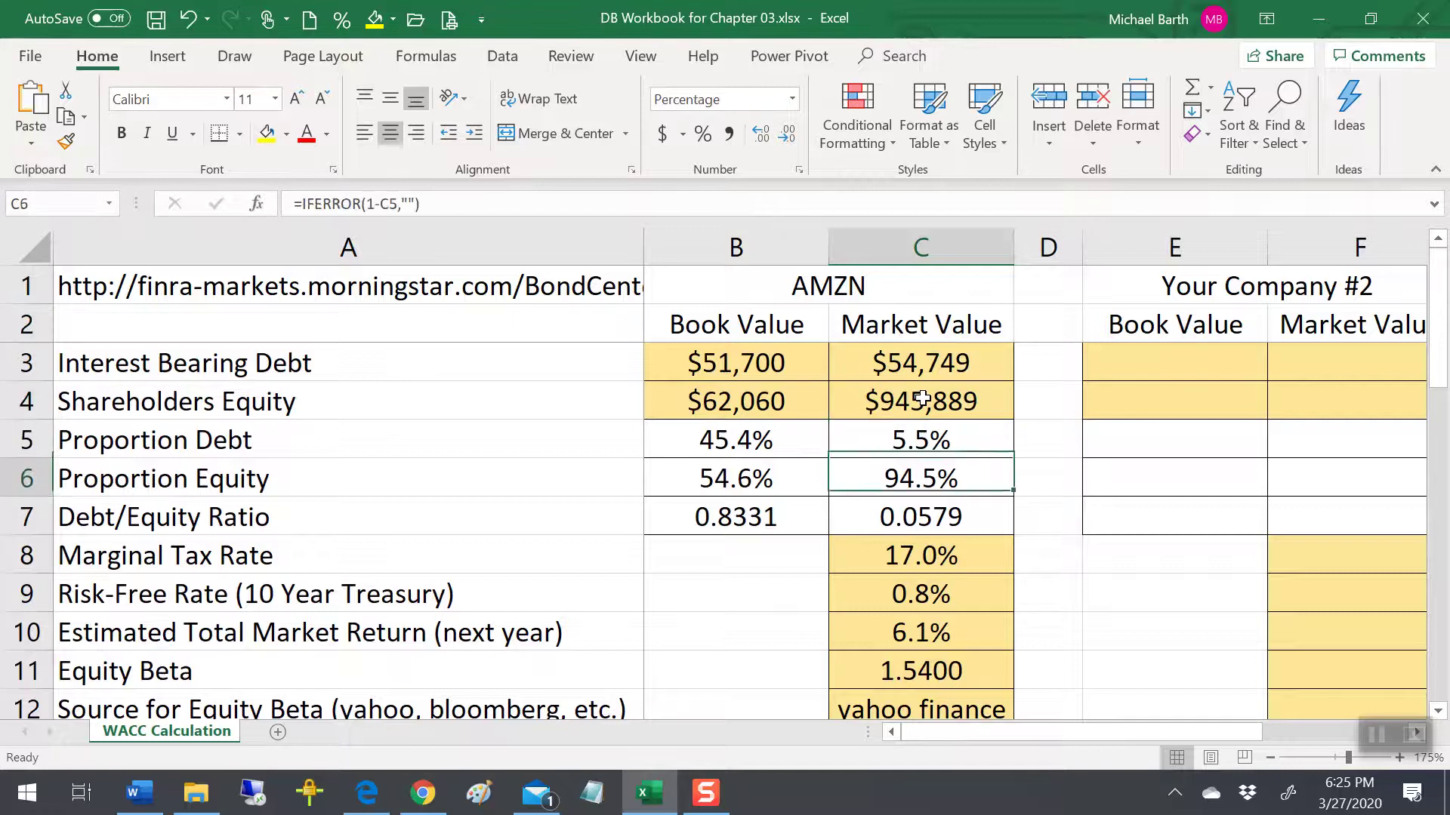
pyautogui.press('Down')
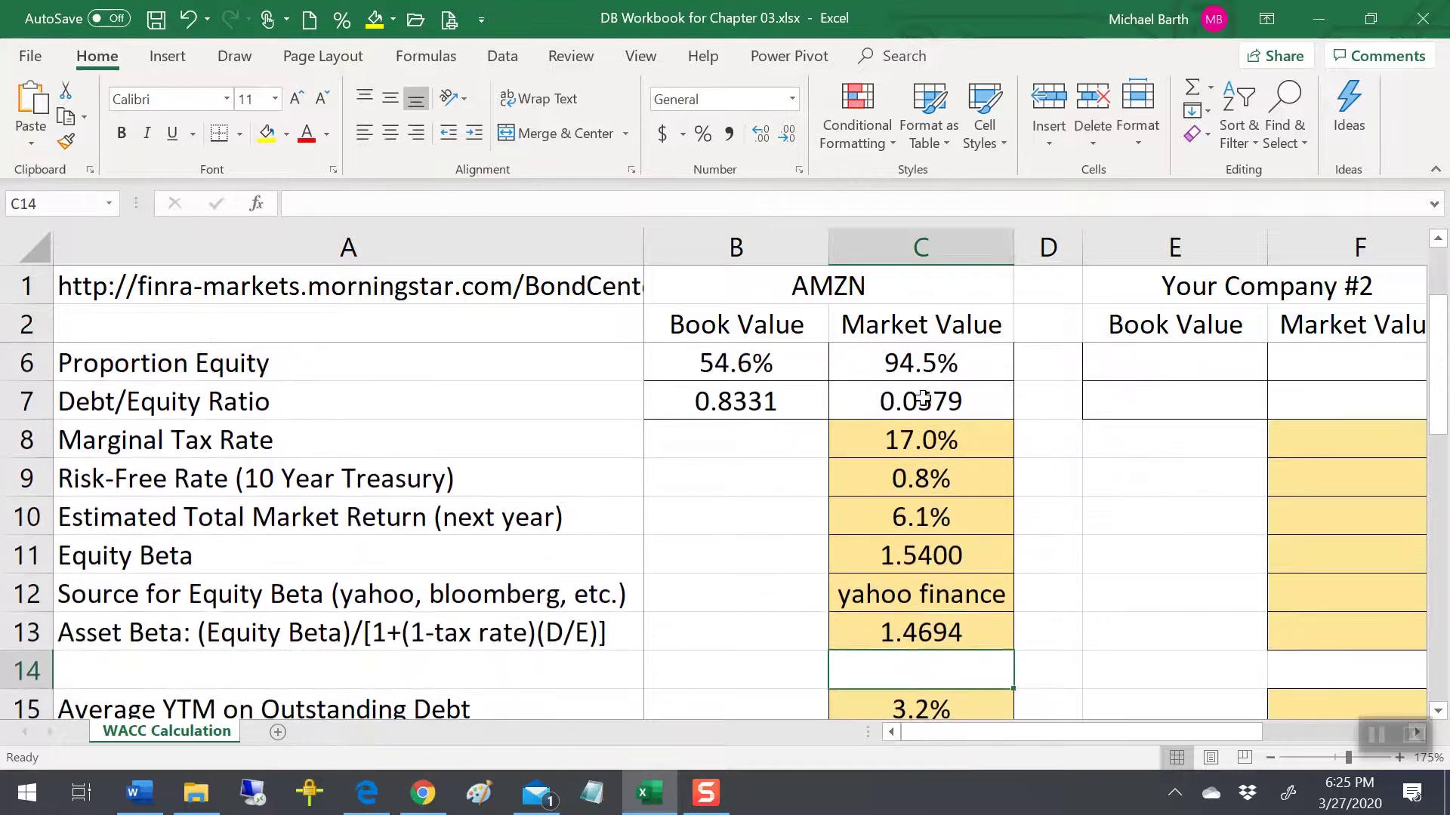
# Format the after-tax cost of debt in C16 as a percentage with two decimal places
pyautogui.press('Up')
pyautogui.press('Down')
pyautogui.press('Down')
pyautogui.press('Down')
pyautogui.press('Down')
pyautogui.press('Down')
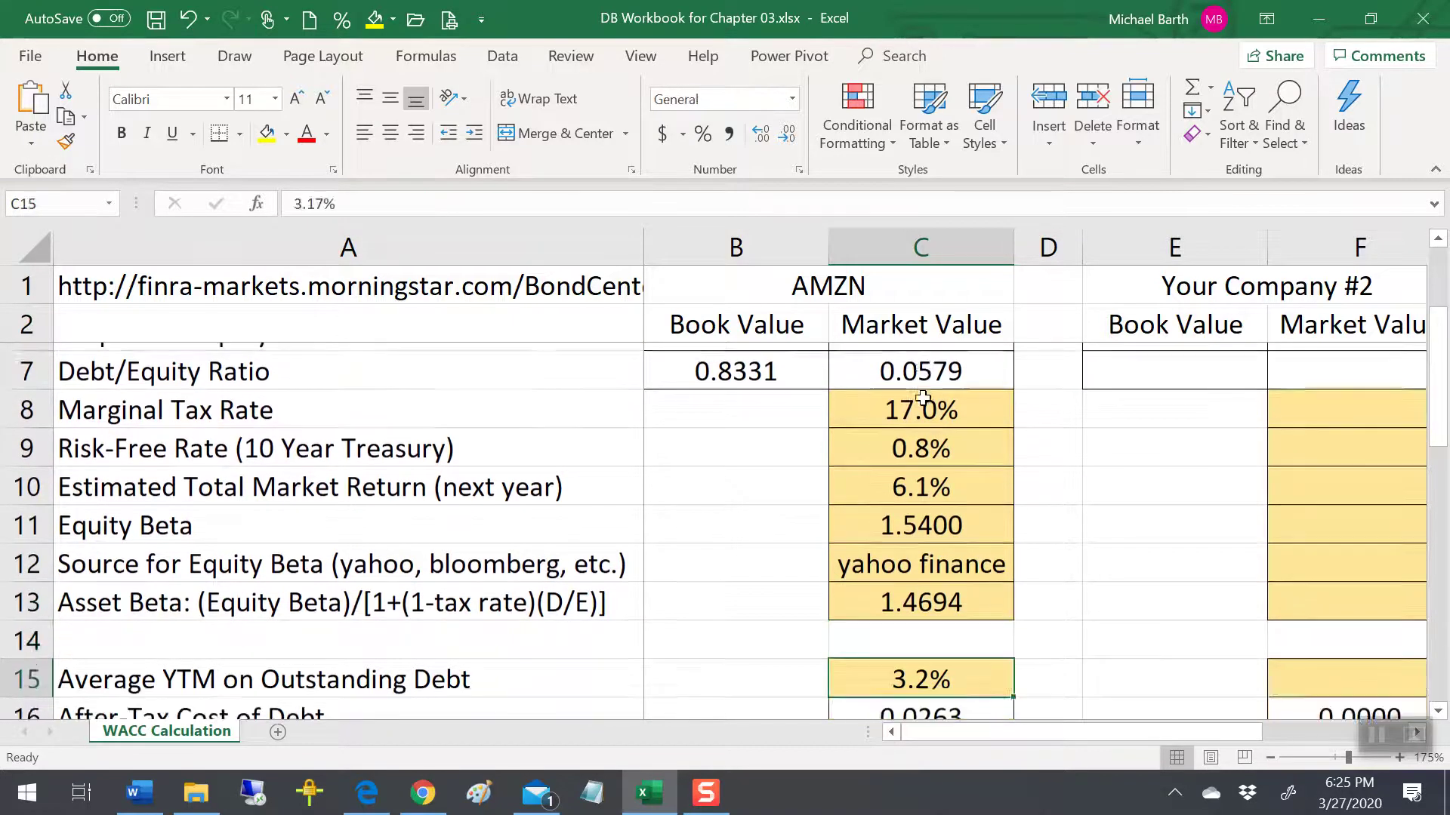
pyautogui.press('Up')
pyautogui.press('Up')
pyautogui.press('Up')
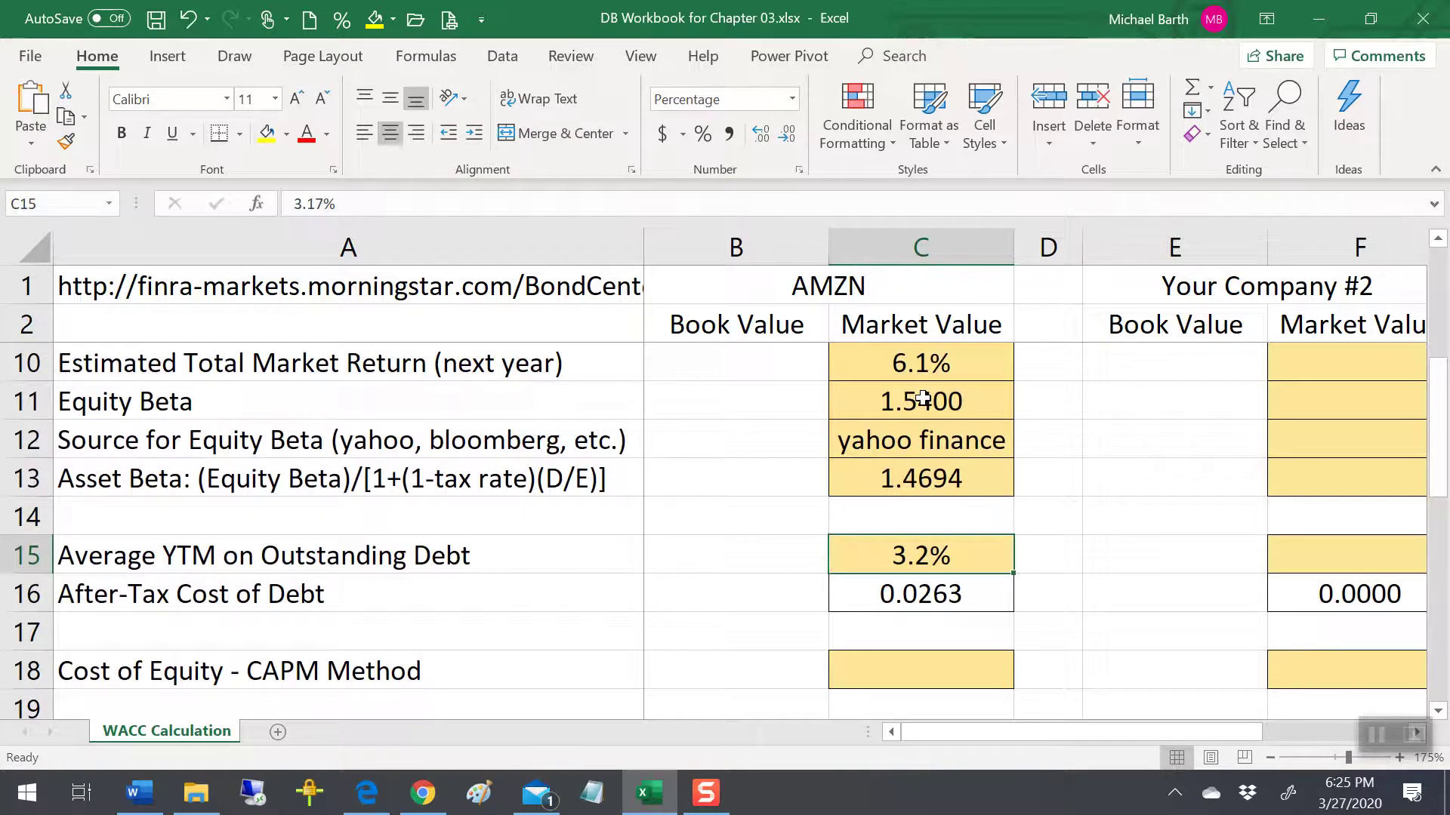
pyautogui.press('Down')
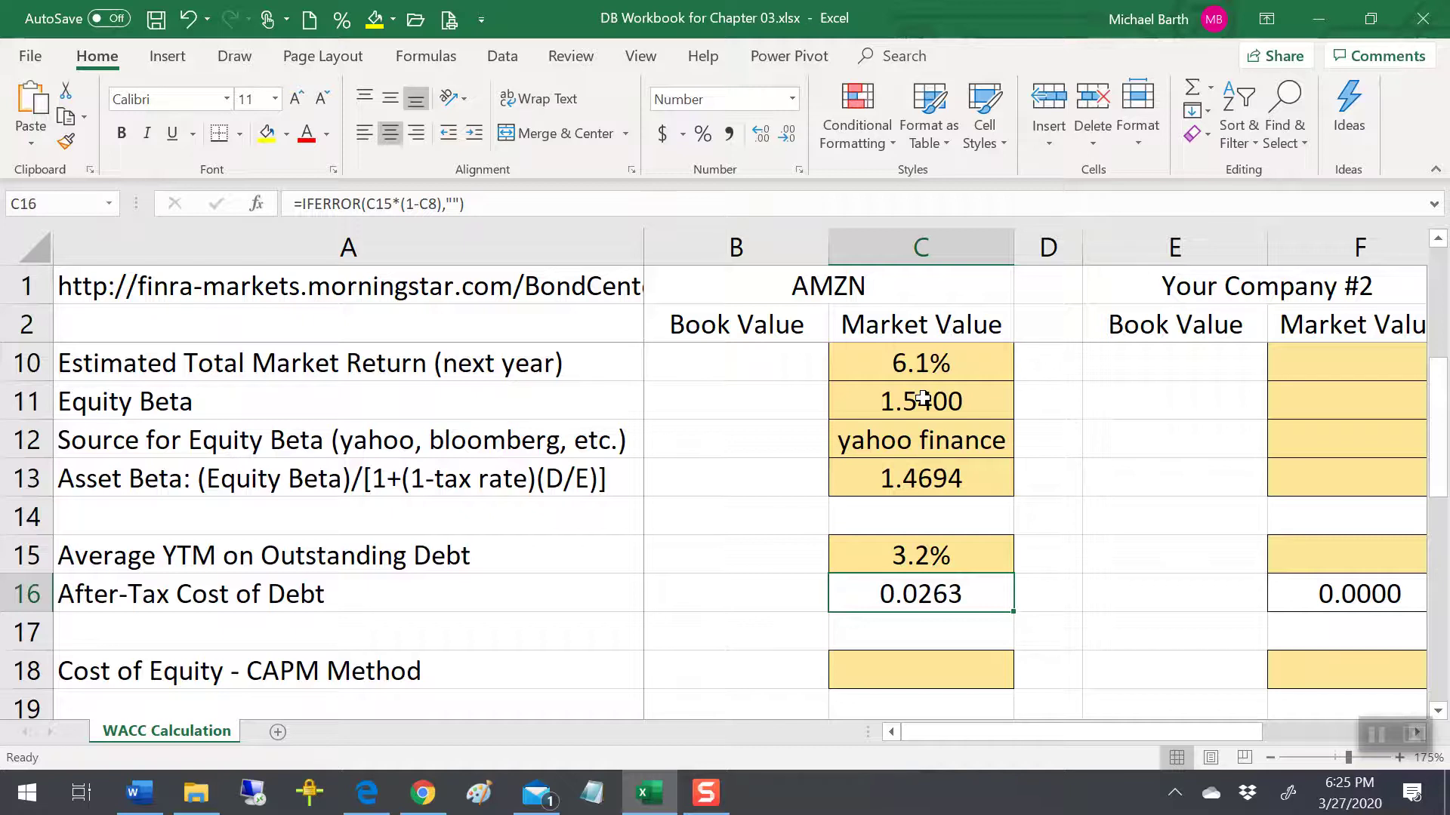
pyautogui.click(703, 140)
pyautogui.click(763, 136)
pyautogui.click(763, 136)
# Calculate the CAPM cost of equity in C18 with the formula =C9+(C10-C9)*C11
pyautogui.press('Down')
pyautogui.press('Down')
pyautogui.press('Down')
pyautogui.press('Down')
pyautogui.press('Down')
pyautogui.press('Down')
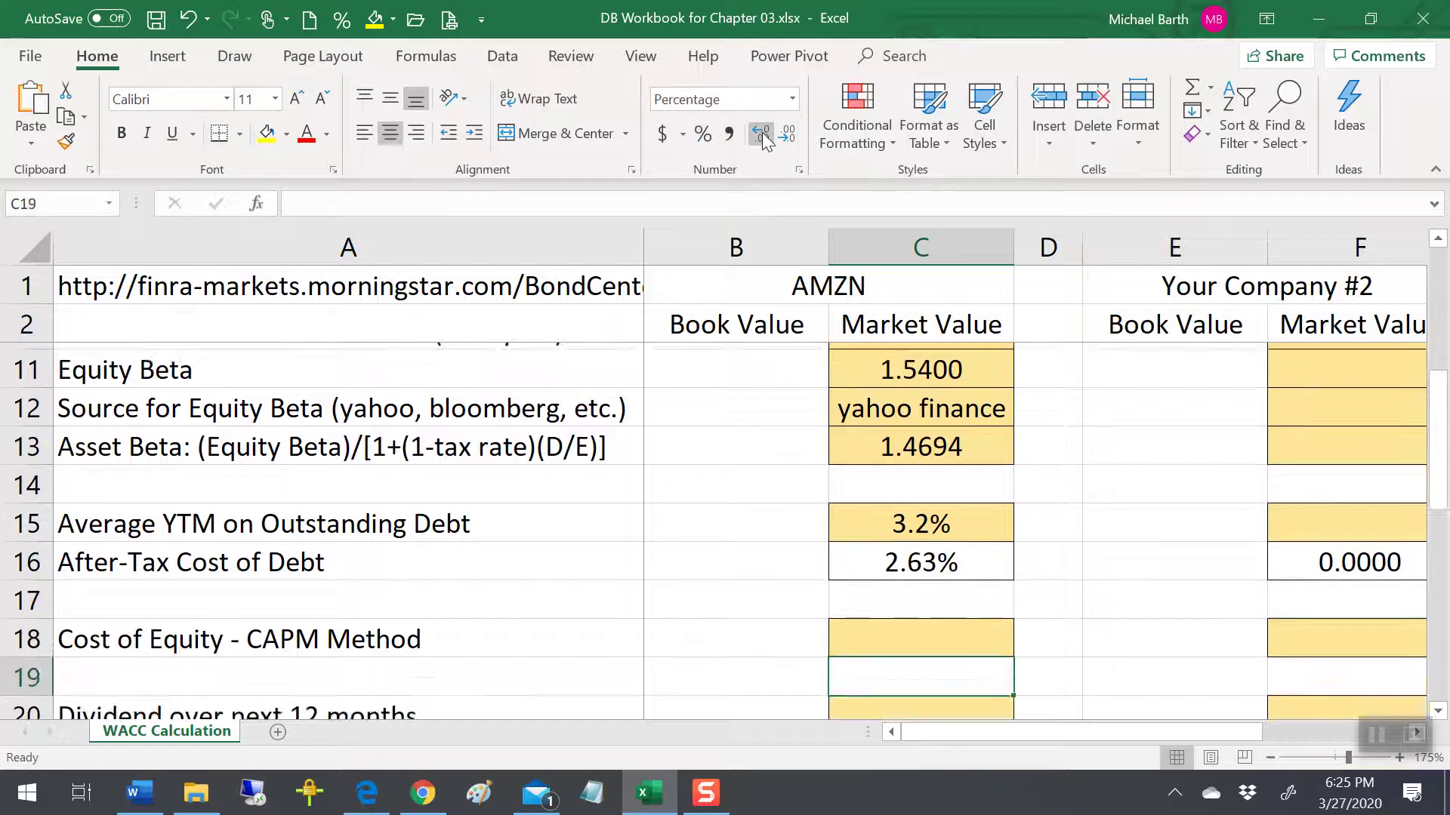
pyautogui.press('Down')
pyautogui.press('Up')
pyautogui.press('Up')
pyautogui.press('Up')
pyautogui.press('Up')
pyautogui.press('Up')
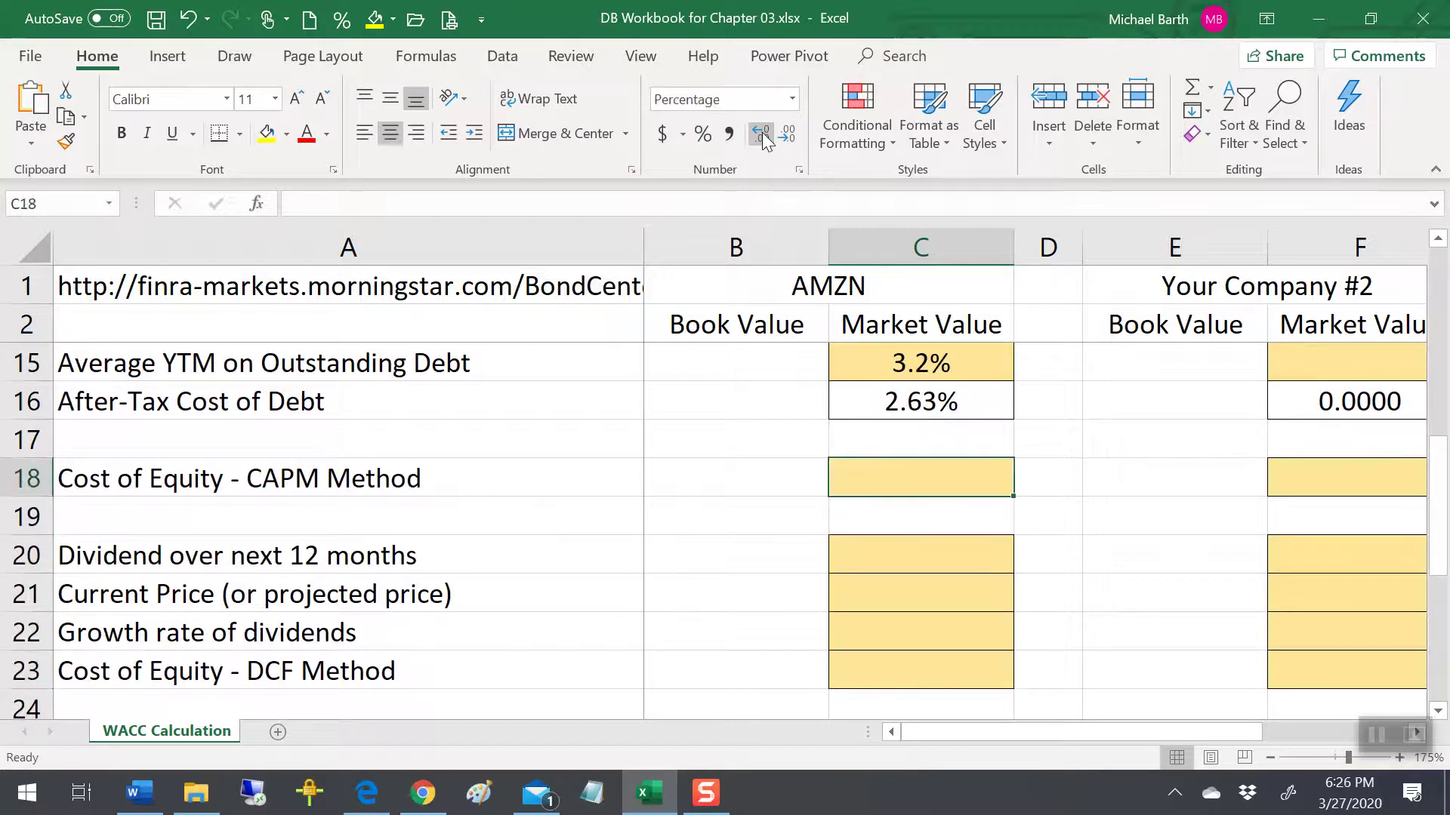
pyautogui.write('=')
pyautogui.press('Up')
pyautogui.press('Up')
pyautogui.press('Up')
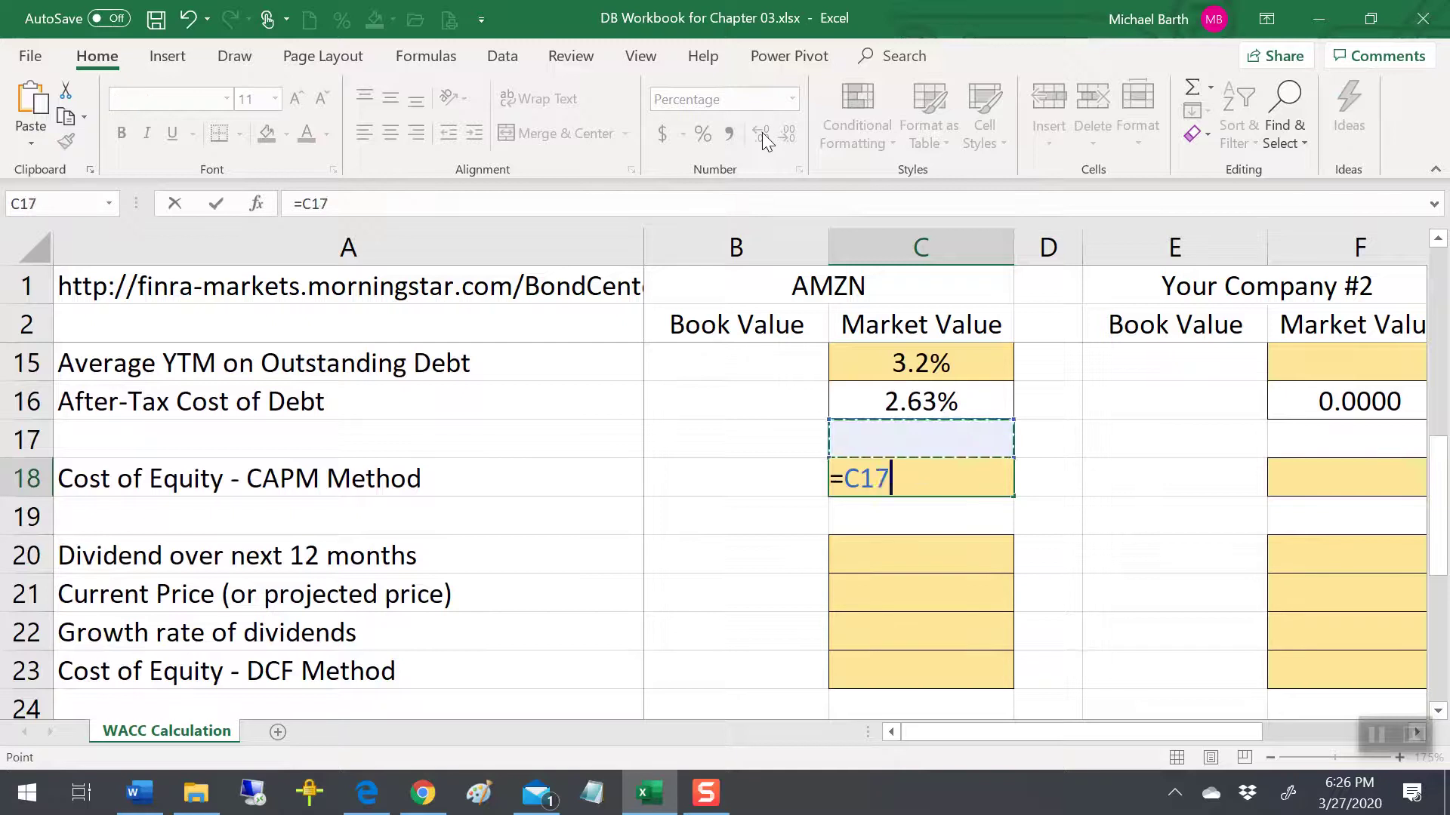
pyautogui.press('Up')
pyautogui.press('Up')
pyautogui.press('Up')
pyautogui.press('Up')
pyautogui.press('Up')
pyautogui.press('Up')
pyautogui.press('Up')
pyautogui.press('Up')
pyautogui.press('Up')
pyautogui.press('Up')
pyautogui.press('Down')
pyautogui.press('Down')
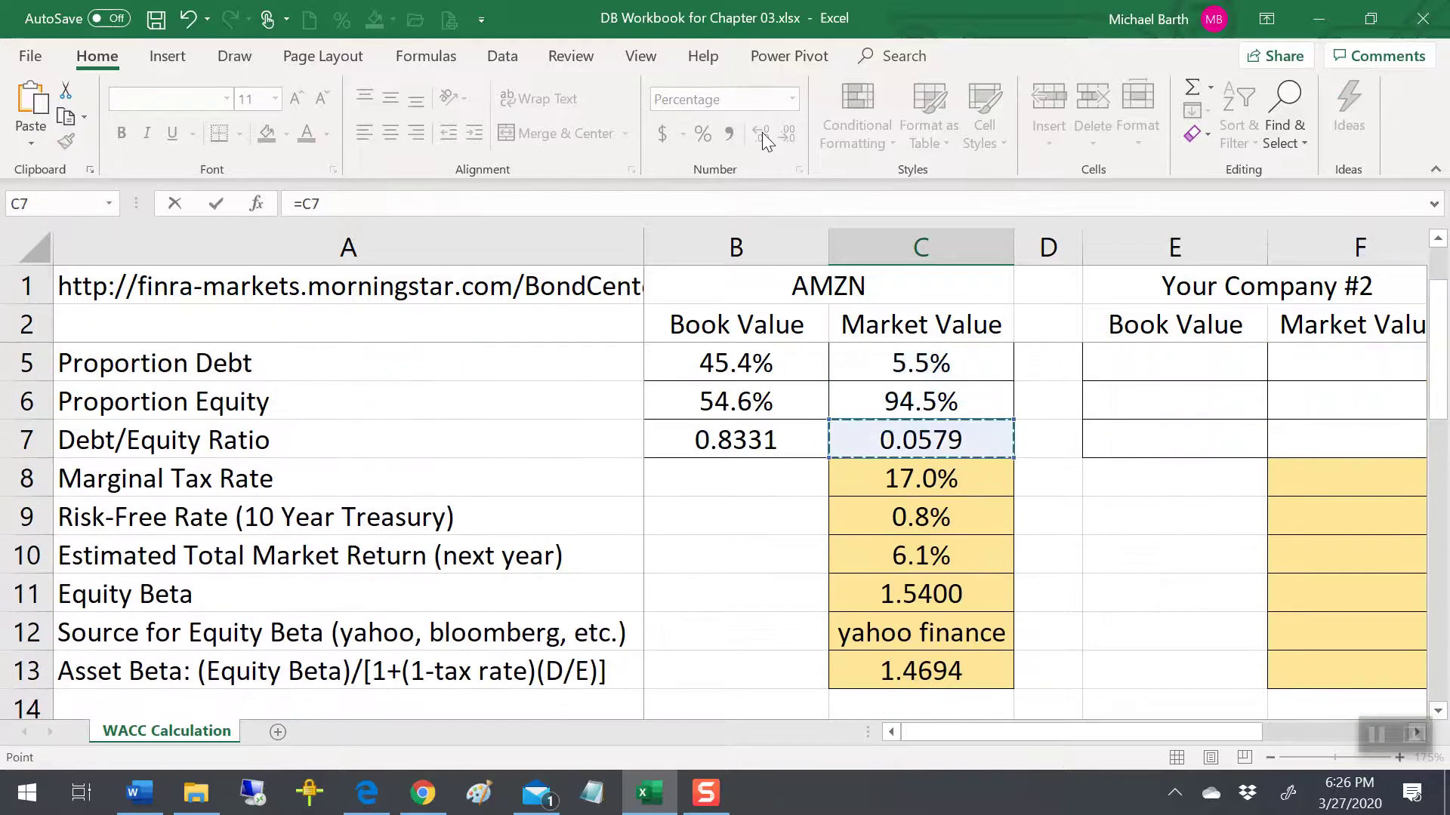
pyautogui.press('Down')
pyautogui.press('Down')
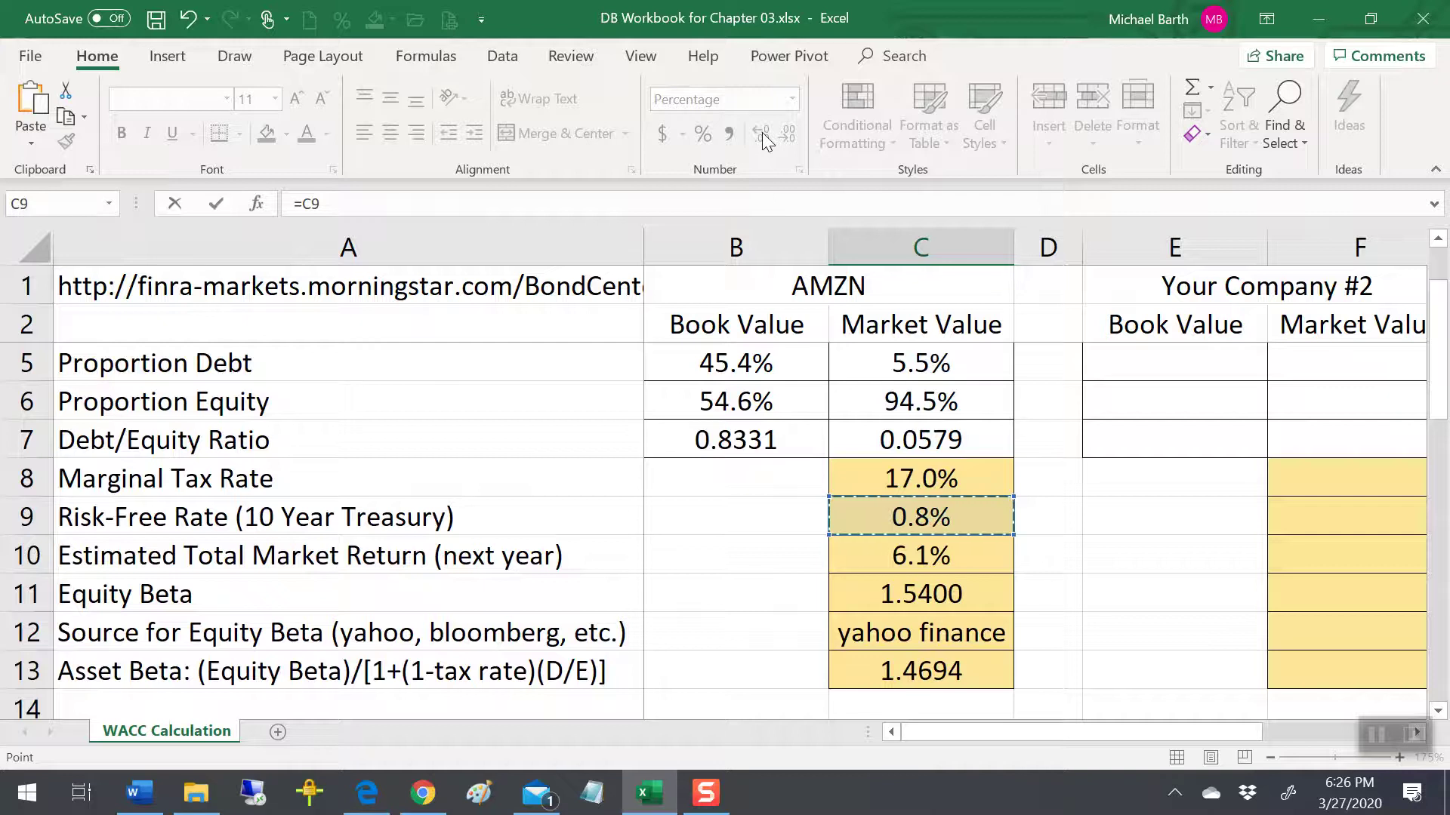
pyautogui.write('+(')
pyautogui.click(905, 558)
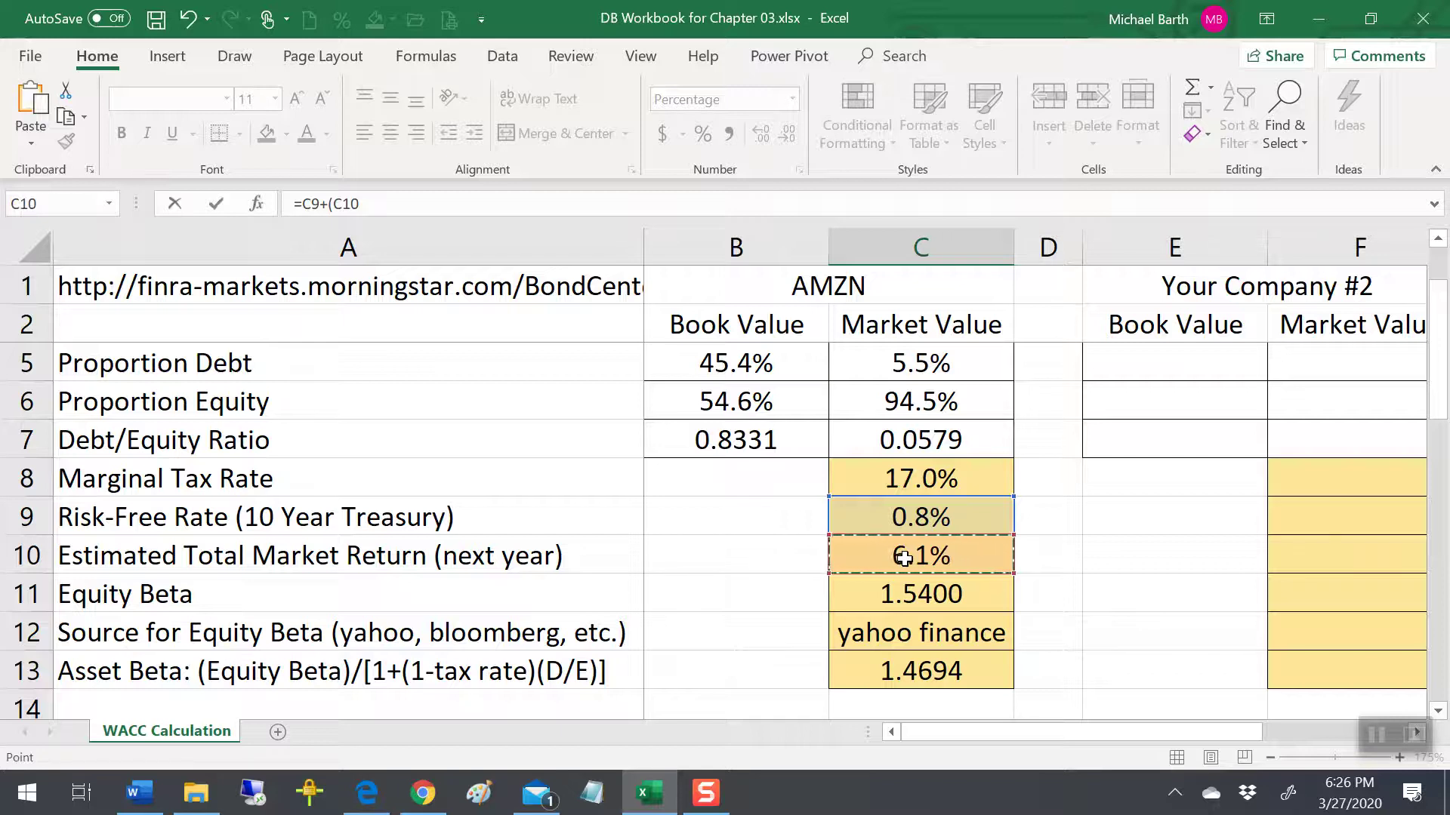
pyautogui.write('-')
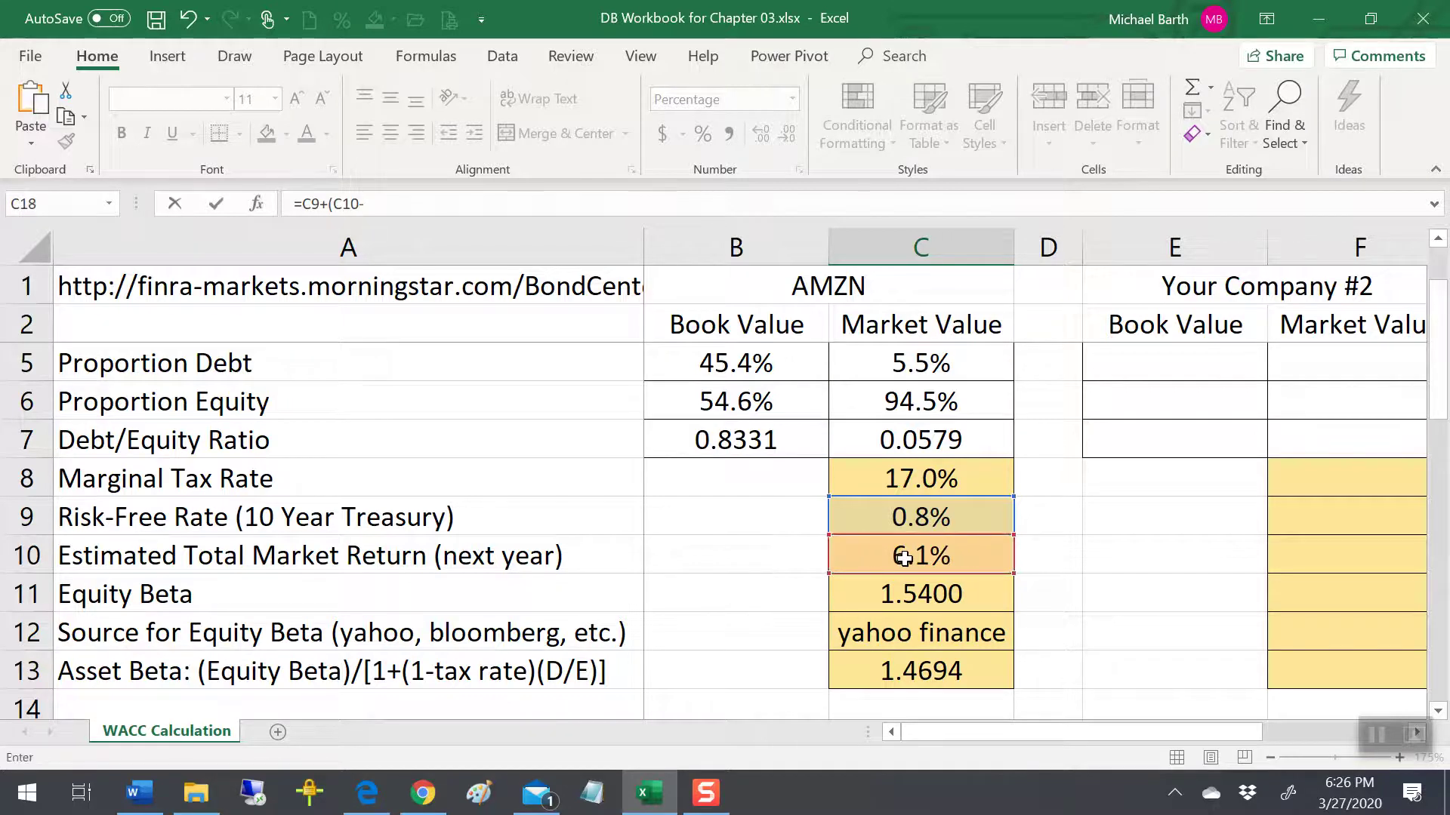
pyautogui.click(967, 513)
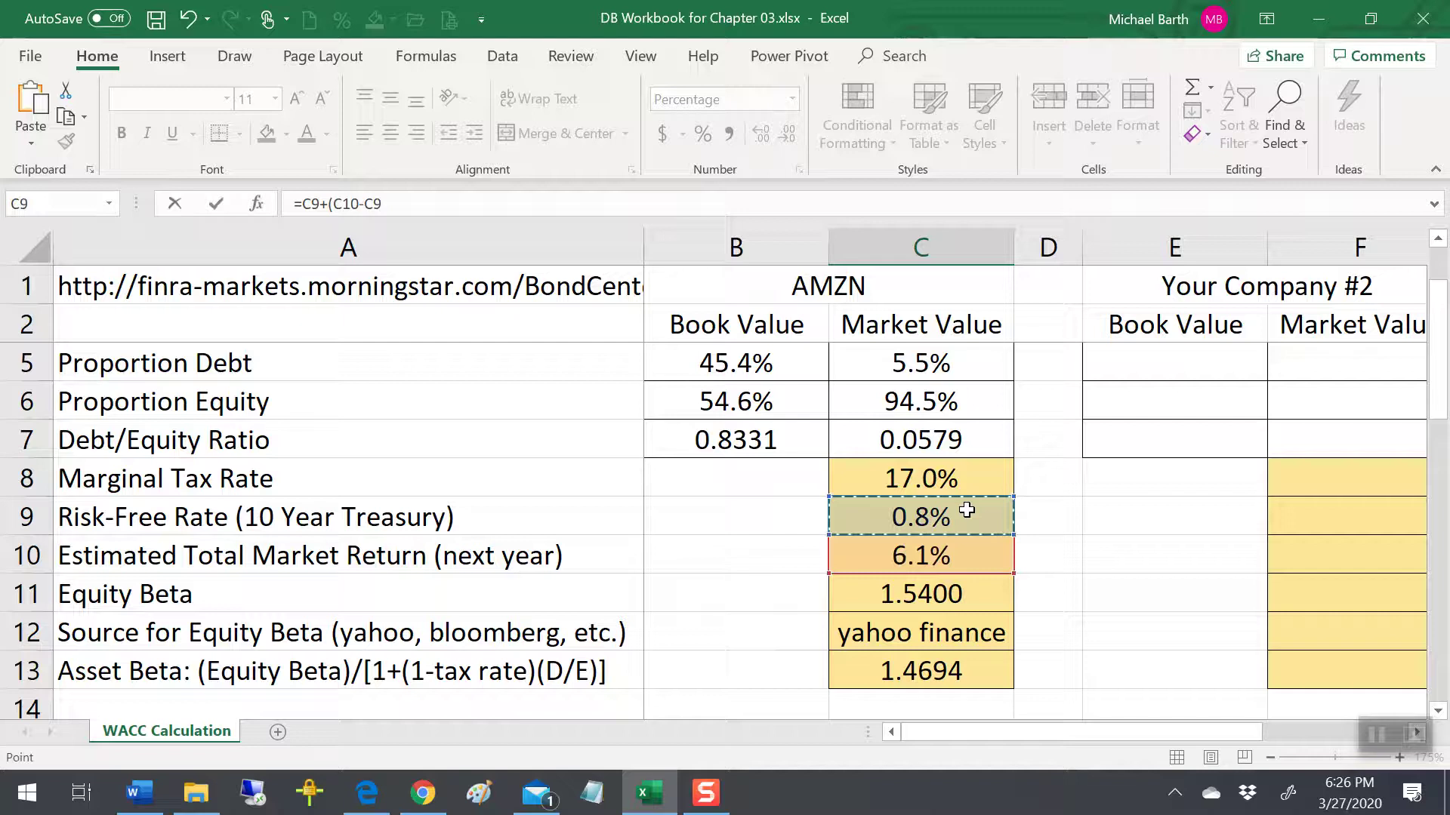
pyautogui.write(')*')
pyautogui.click(929, 594)
pyautogui.press('Return')
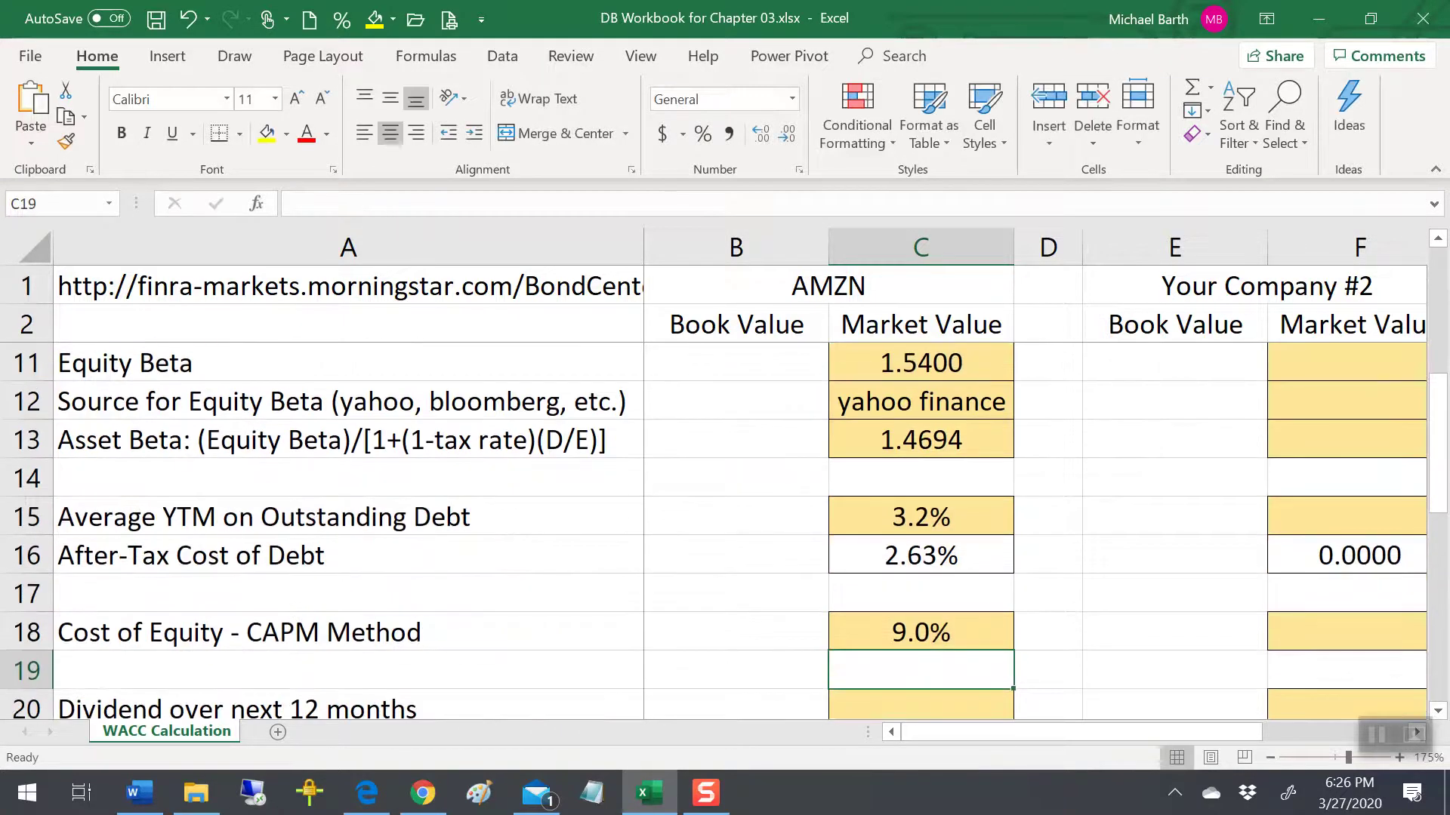
# Enter 0 as the dividend over the next 12 months in C20
pyautogui.press('Down')
pyautogui.press('Down')
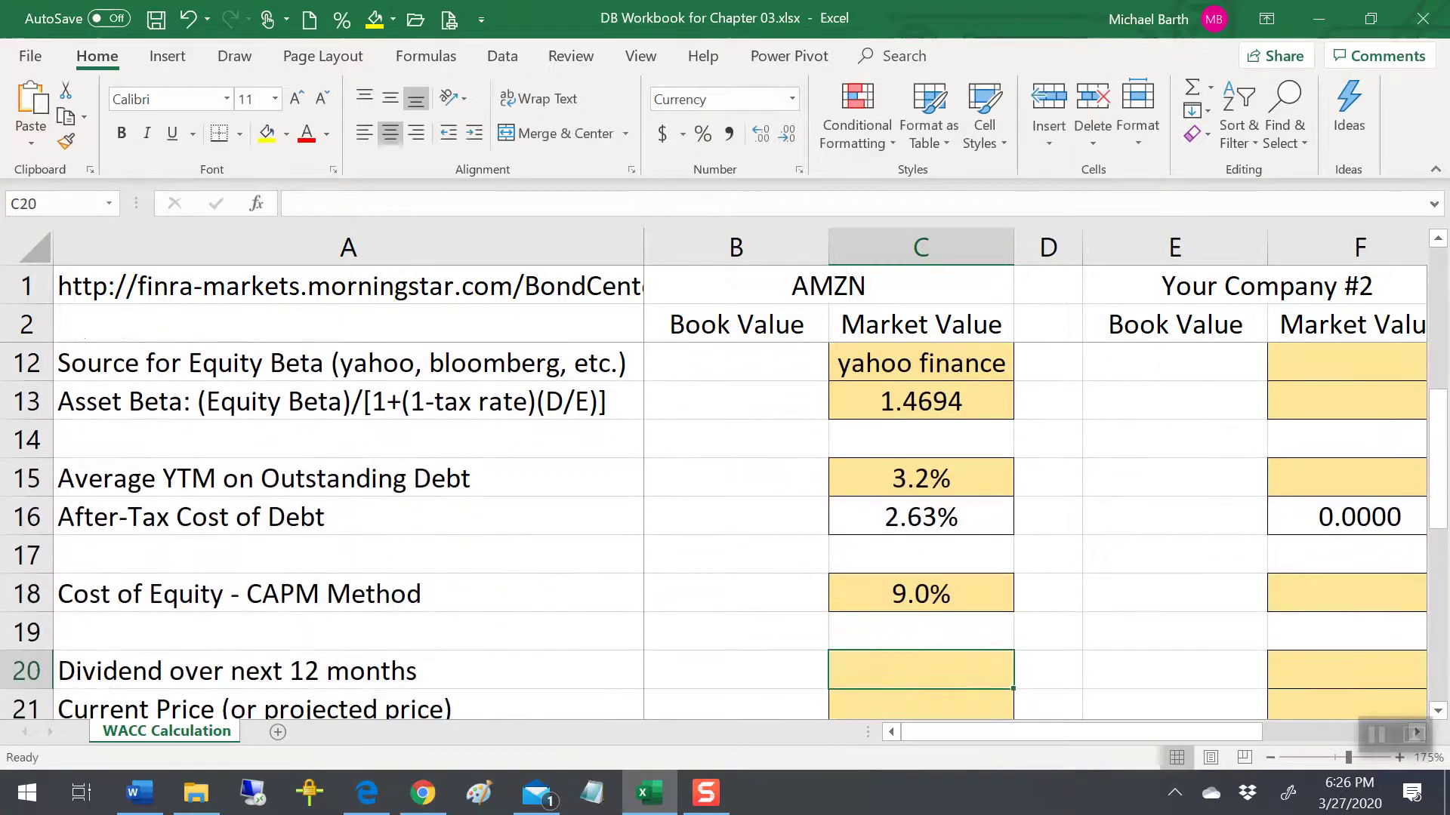
pyautogui.press('Up')
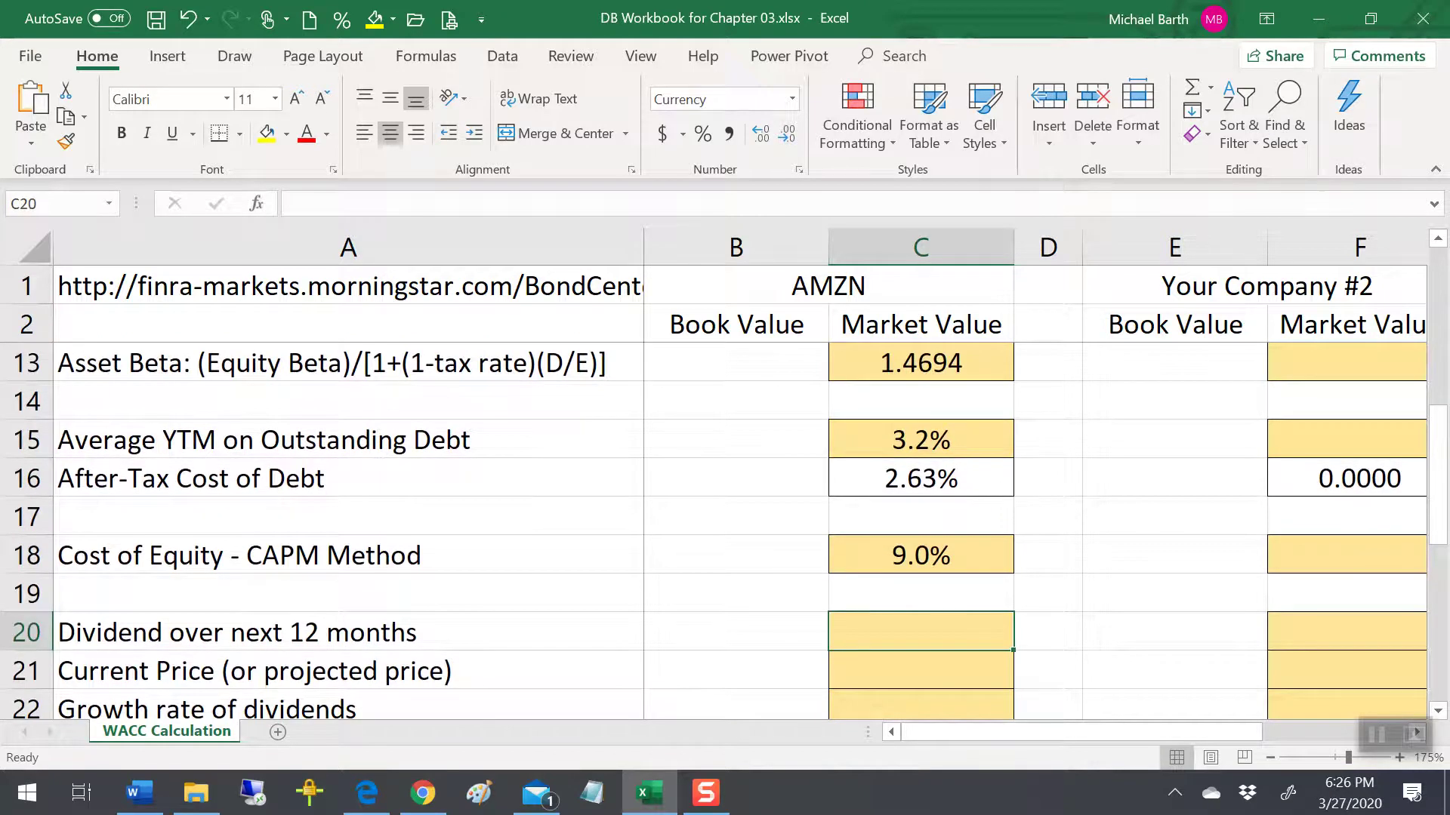
pyautogui.write('0')
pyautogui.press('Return')
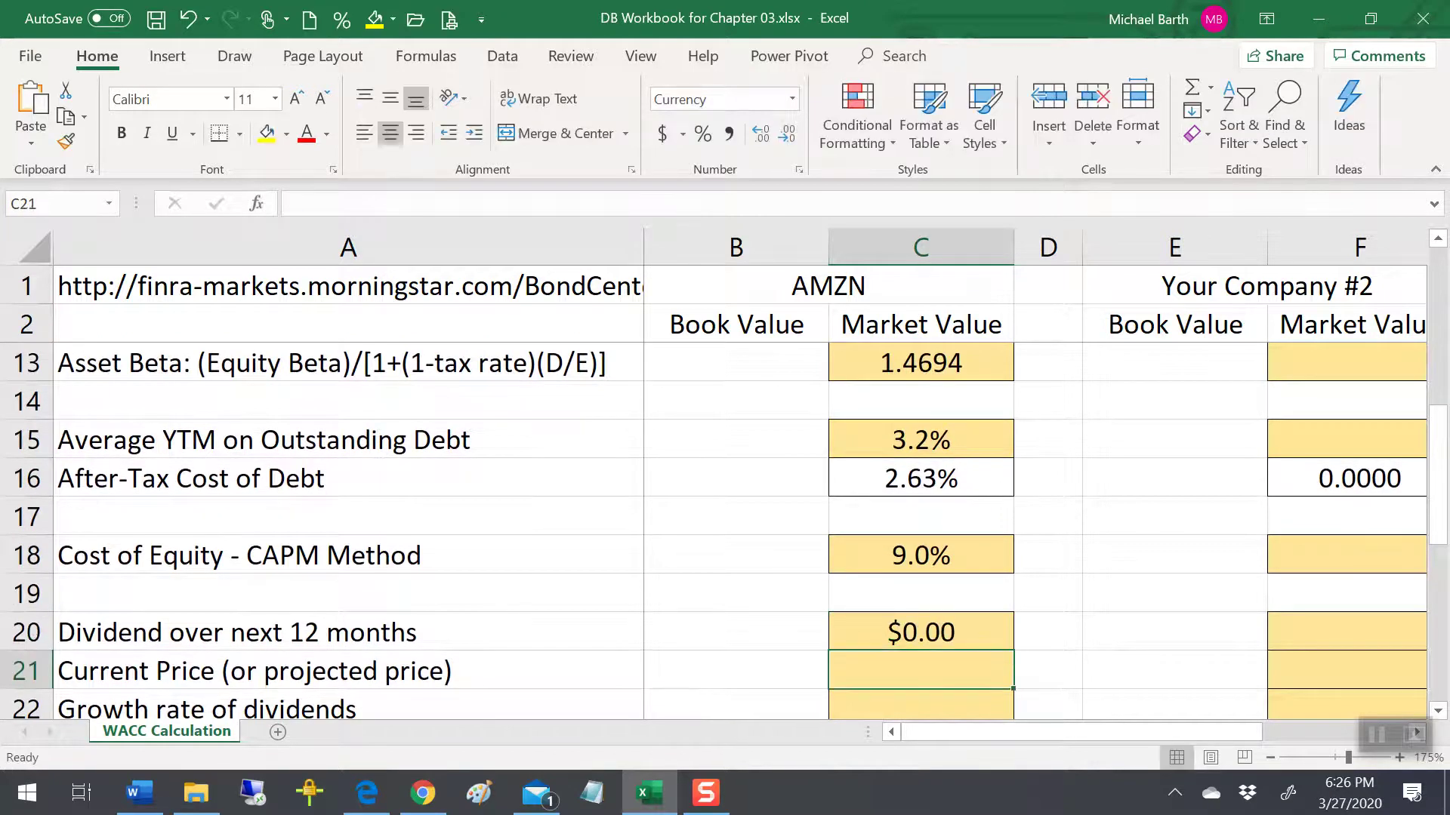
# Look up Amazon's previous close on the Yahoo Finance page and enter 1955.49 as the current price in C21
pyautogui.hotkey('alt', 'Tab')
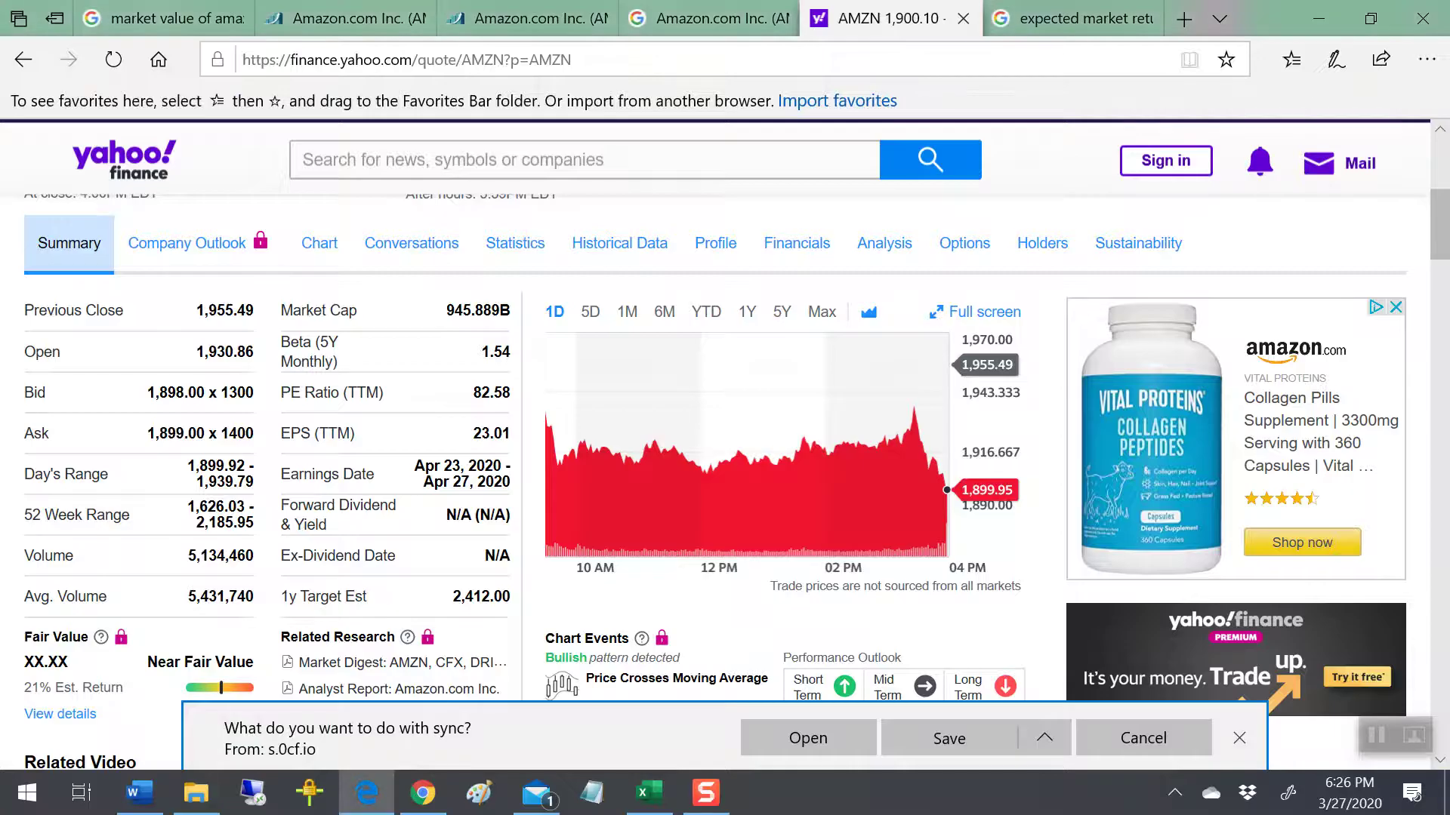
pyautogui.hotkey('alt', 'Tab')
pyautogui.write('1,955.')
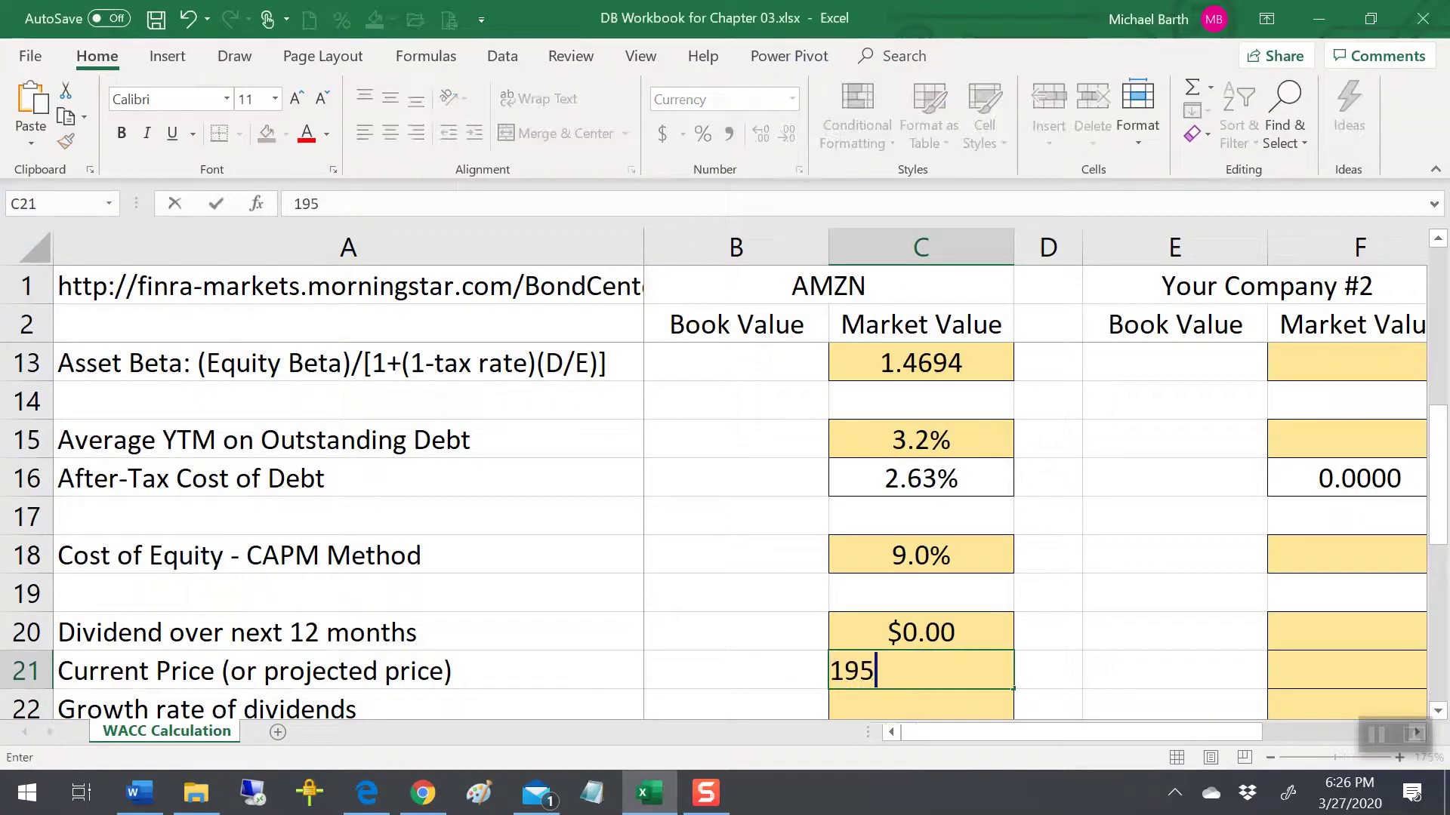
pyautogui.write('49')
pyautogui.press('Return')
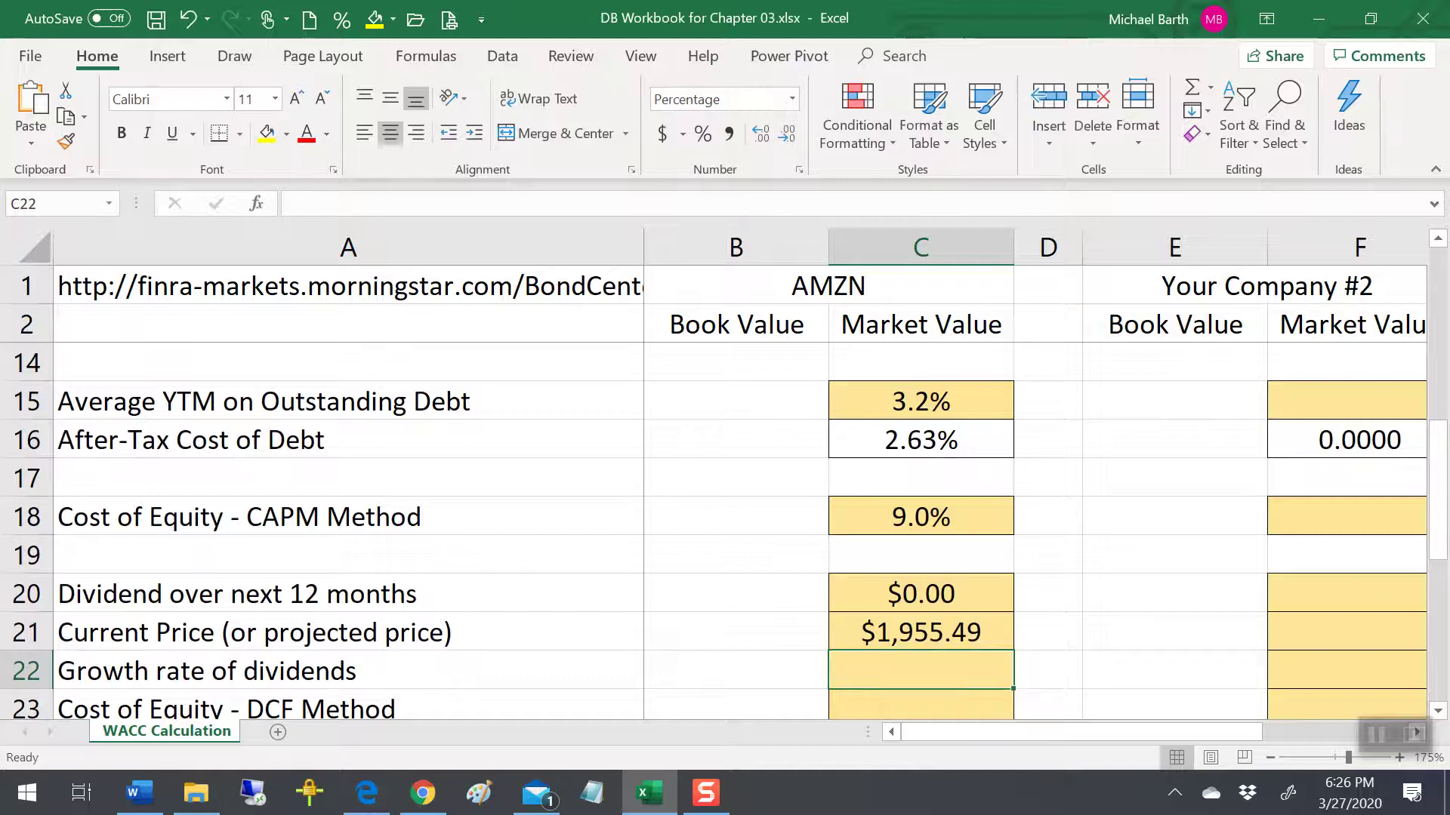
# Enter n/a for the growth rate of dividends in C22 and for the DCF cost of equity in C23
pyautogui.write('n/a')
pyautogui.press('Return')
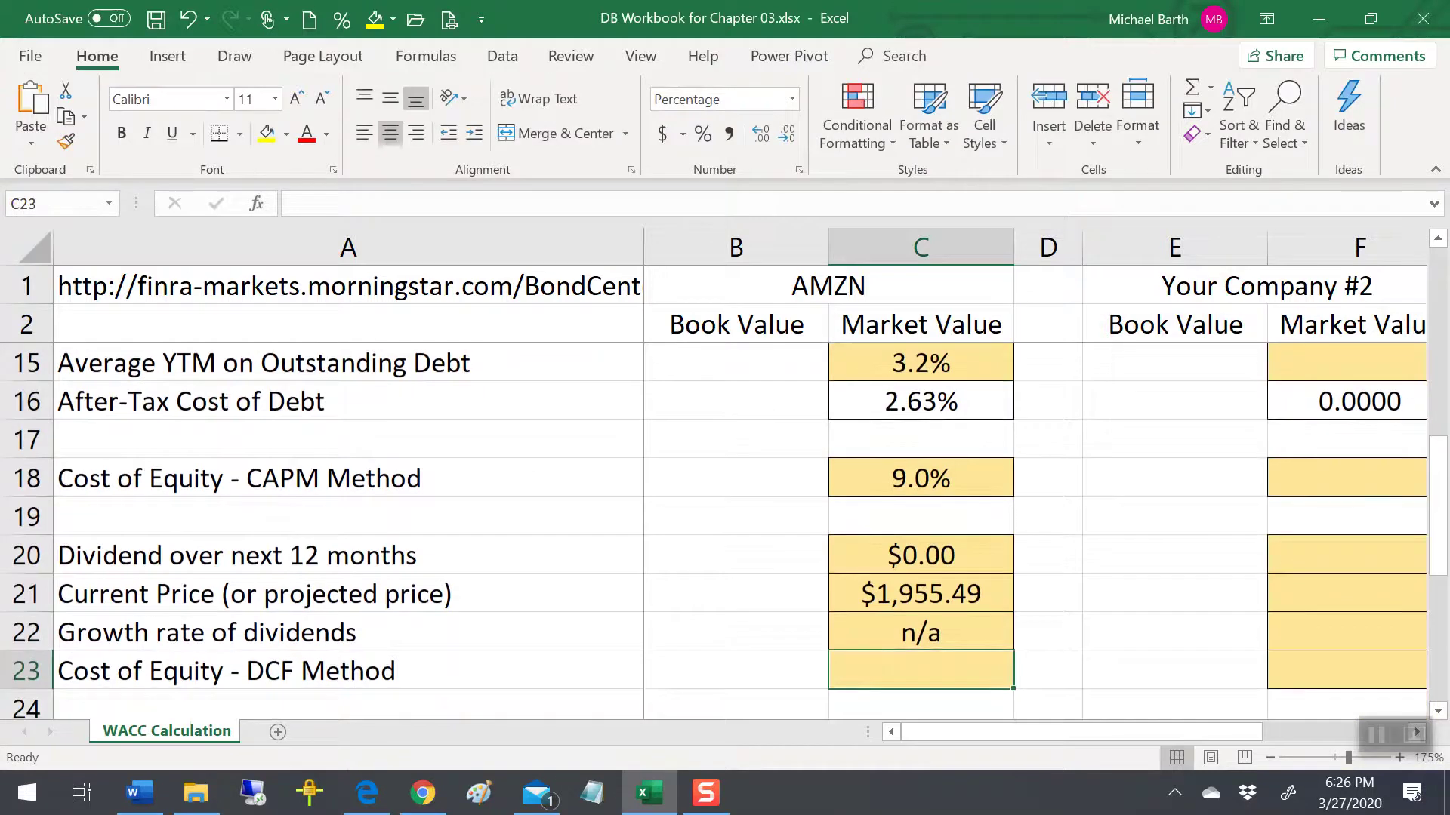
pyautogui.write('n/a')
pyautogui.press('Return')
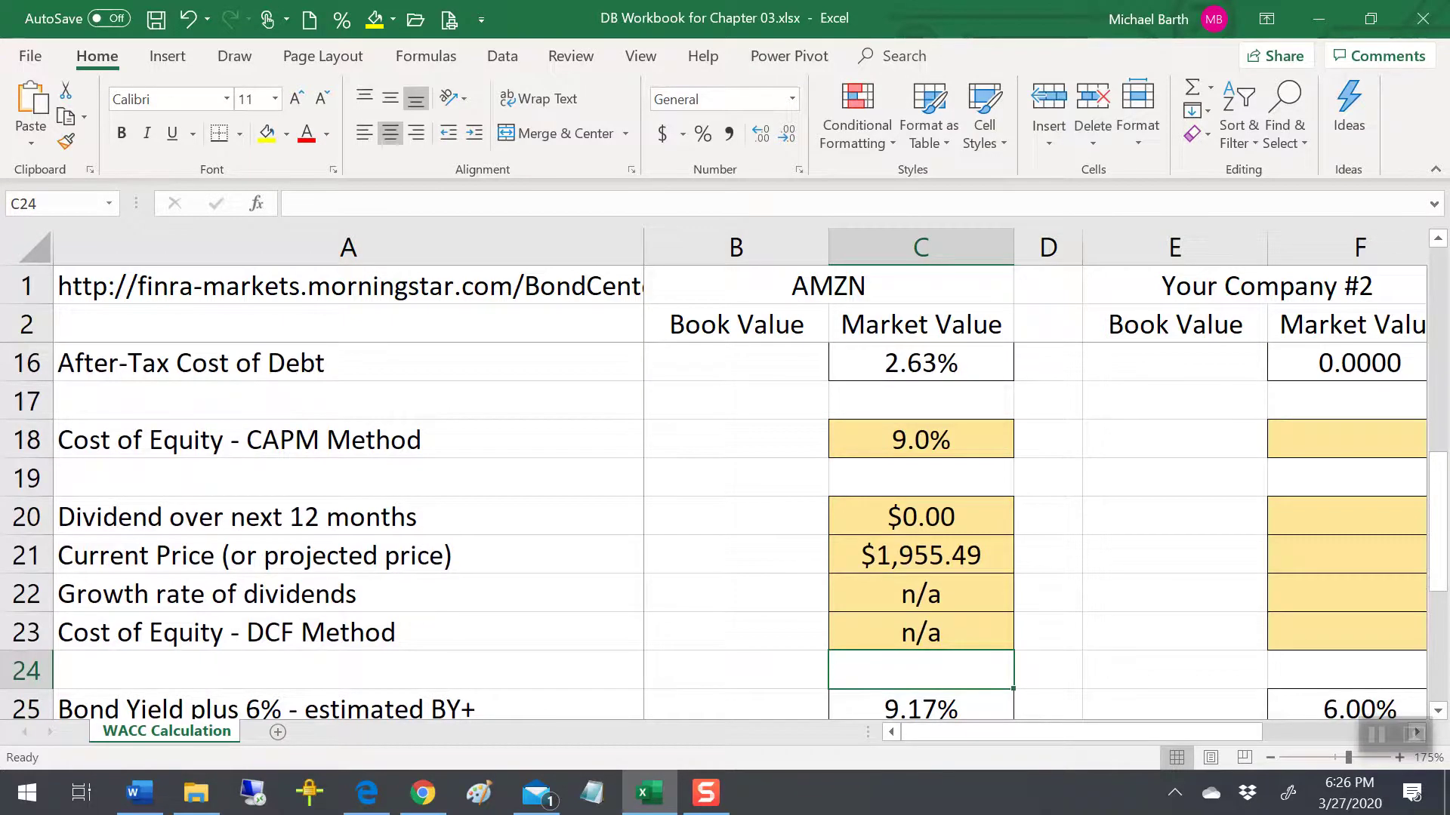
# Review the AMZN market value column, including the after-tax cost of debt, DCF inputs and the bond yield plus 6% estimate in C25
pyautogui.press('Down')
pyautogui.press('Down')
pyautogui.press('Down')
pyautogui.press('Down')
pyautogui.press('Down')
pyautogui.press('Down')
pyautogui.press('Up')
pyautogui.press('Up')
pyautogui.press('Up')
pyautogui.press('Up')
pyautogui.press('Up')
pyautogui.press('Up')
pyautogui.press('Up')
pyautogui.press('Up')
pyautogui.press('Up')
pyautogui.press('Up')
pyautogui.press('Up')
pyautogui.press('Up')
pyautogui.press('Up')
pyautogui.press('Up')
pyautogui.press('Up')
pyautogui.press('Up')
pyautogui.press('Up')
pyautogui.press('Up')
pyautogui.press('Up')
pyautogui.press('Down')
pyautogui.press('Down')
pyautogui.press('Down')
pyautogui.press('Down')
pyautogui.press('Down')
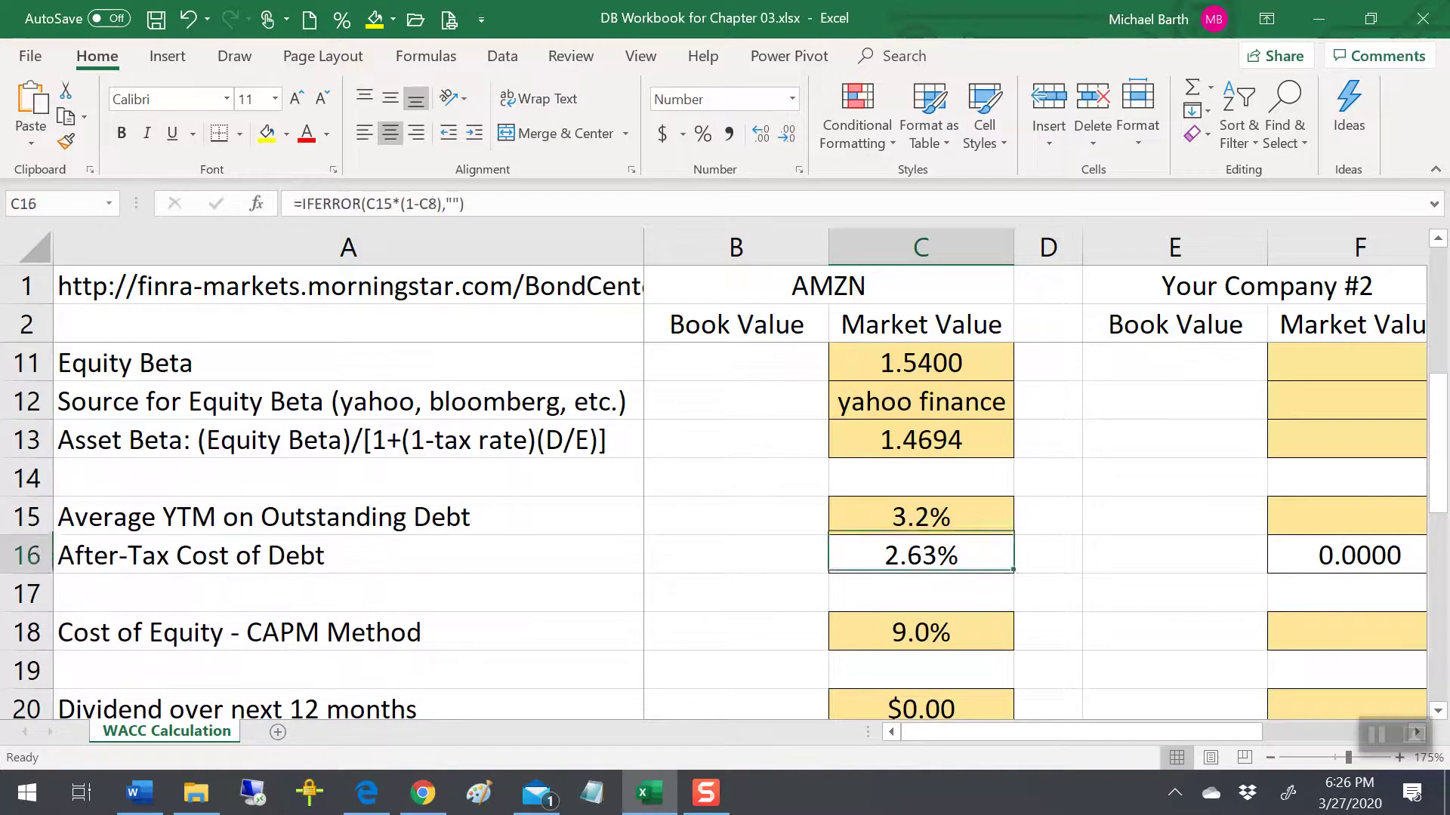
pyautogui.press('Down')
pyautogui.press('Down')
pyautogui.press('Down')
pyautogui.press('Down')
pyautogui.press('Down')
pyautogui.press('Down')
pyautogui.press('Down')
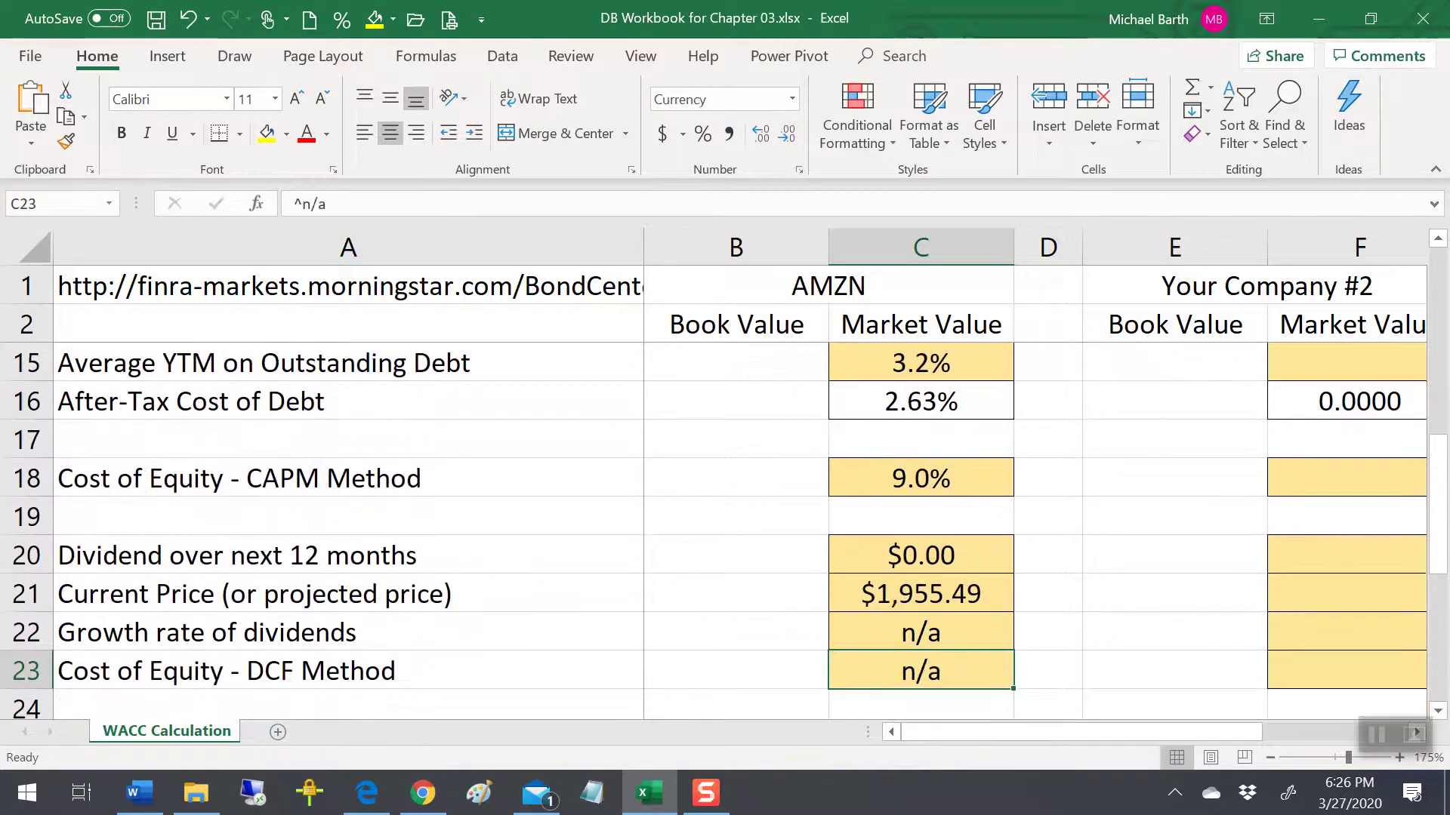
pyautogui.press('Down')
pyautogui.press('Up')
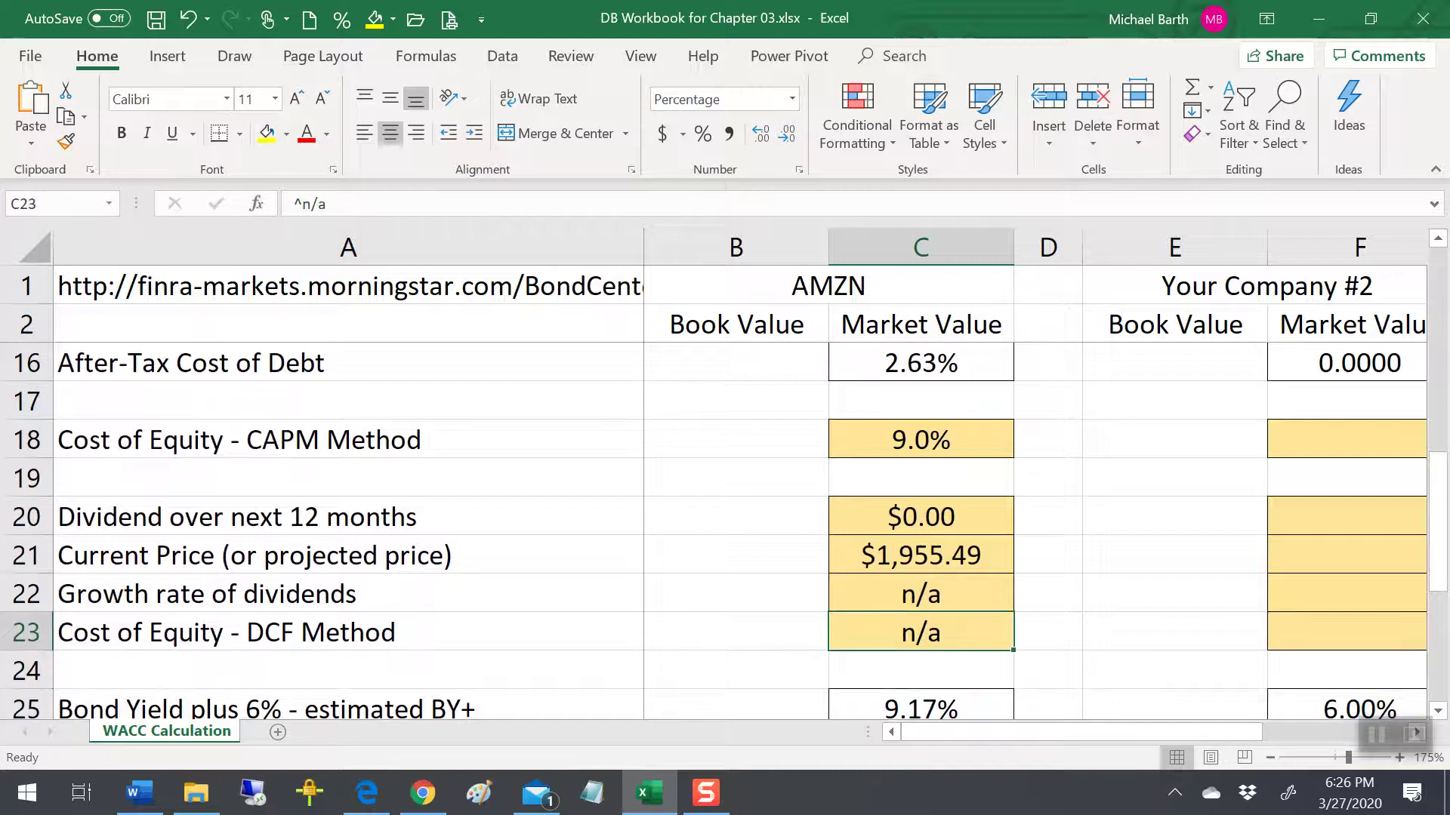
pyautogui.press('Down')
pyautogui.press('Down')
pyautogui.press('Down')
pyautogui.press('Up')
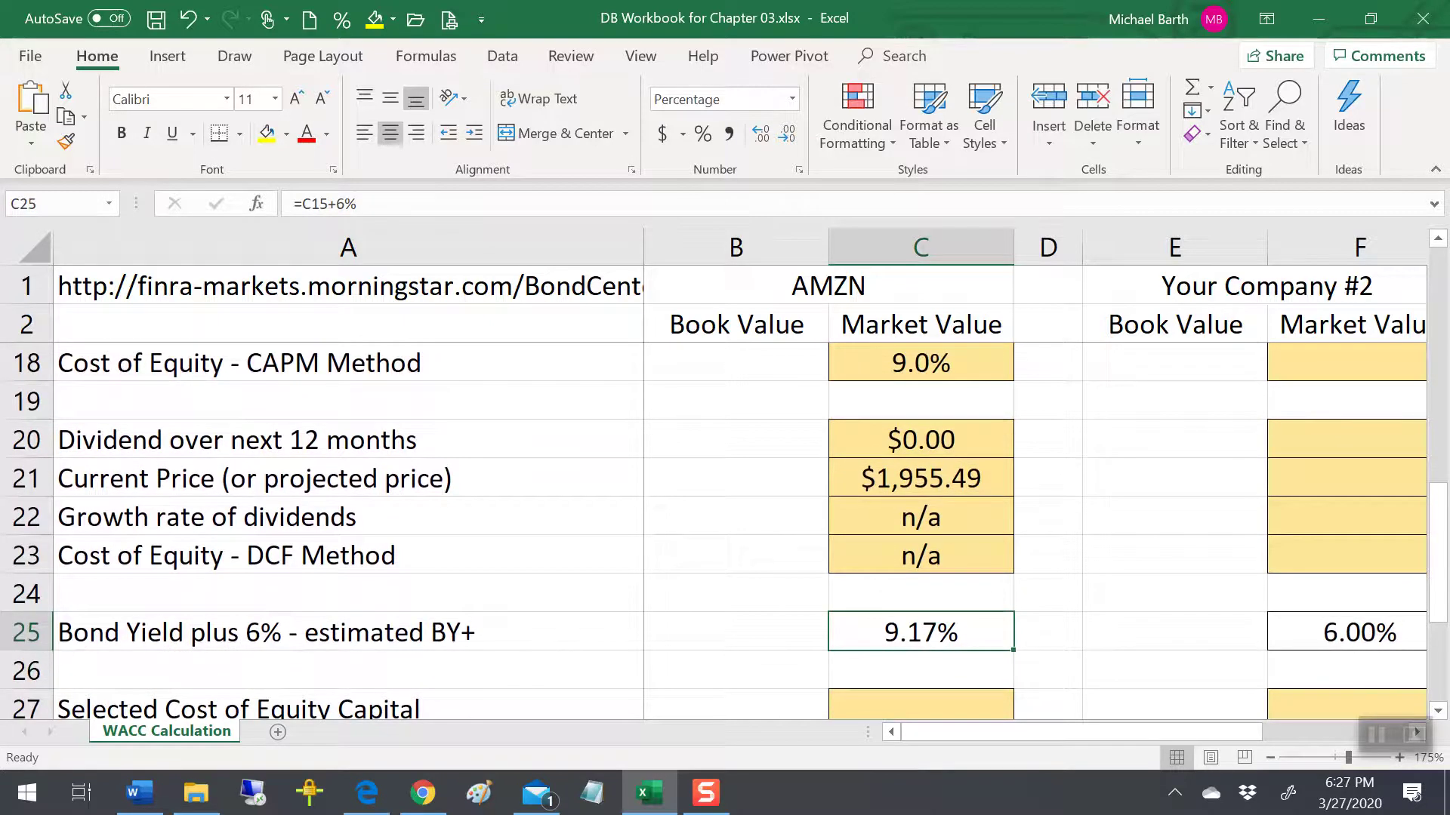
# Enter 9.2 percent as the selected cost of equity capital in C27
pyautogui.press('Down')
pyautogui.press('Down')
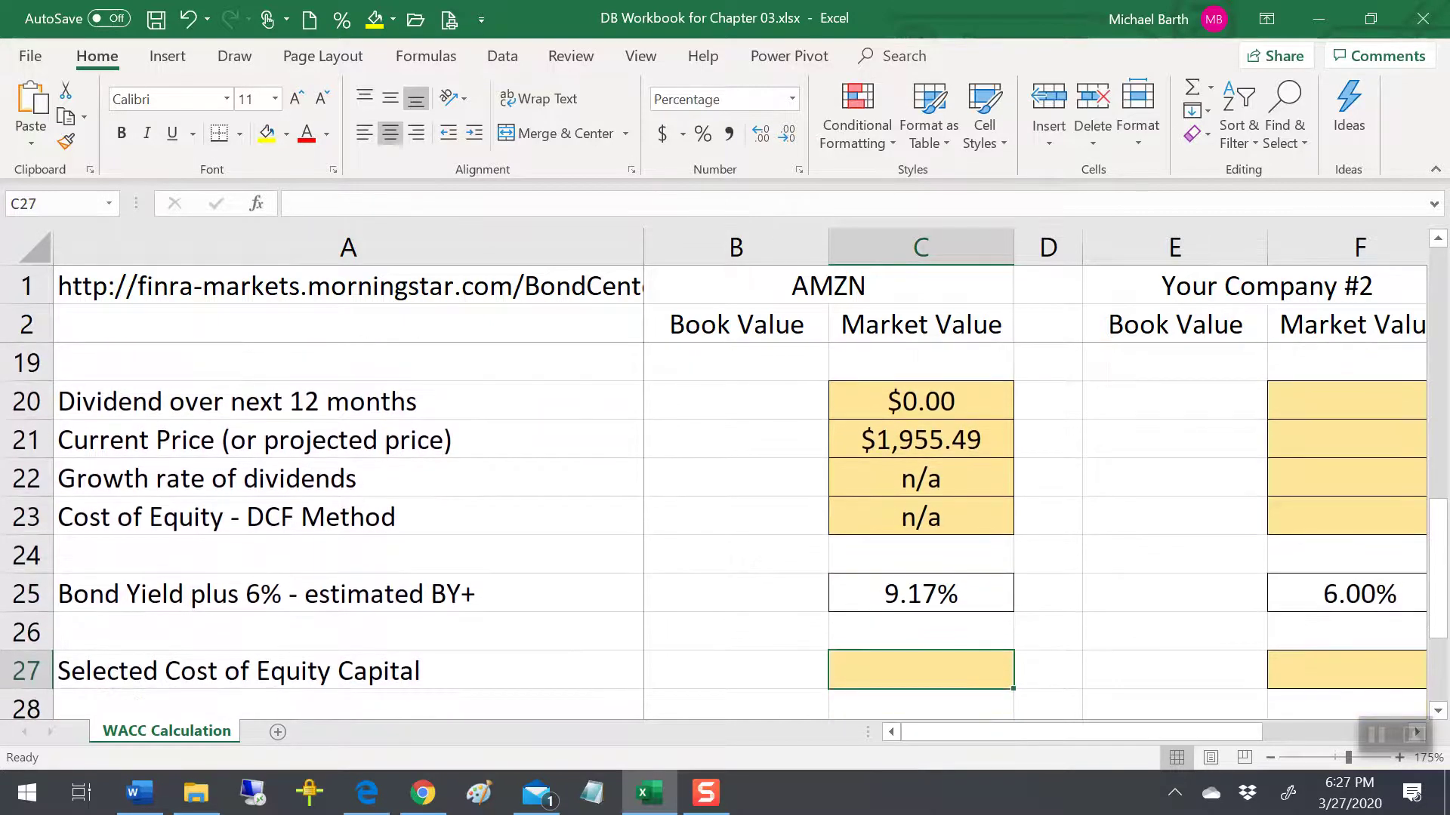
pyautogui.write('9.2')
pyautogui.press('Return')
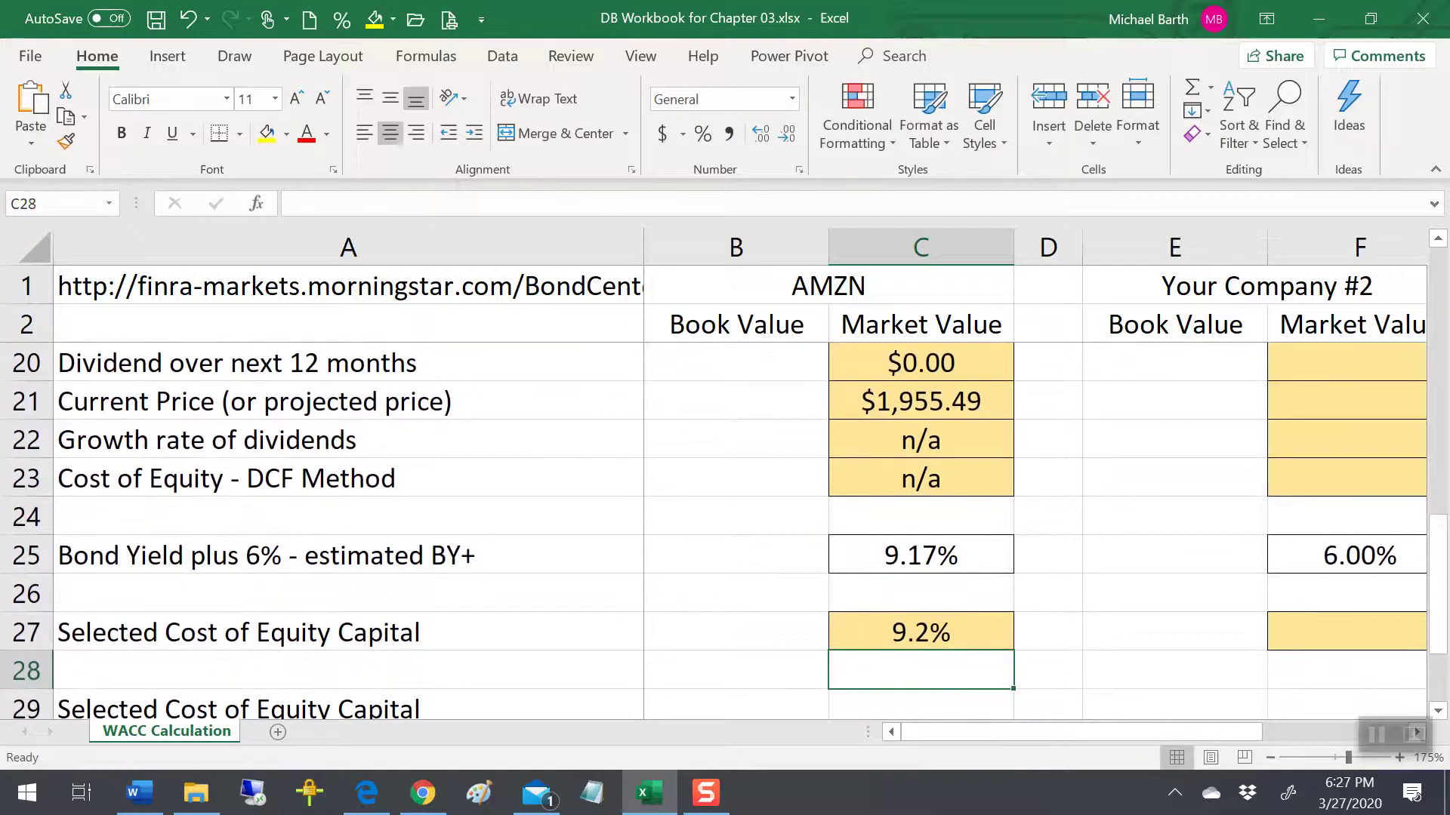
# Try deleting the duplicate Selected Cost of Equity Capital row 29 and the blank row 30, and undo the deletion
pyautogui.press('Down')
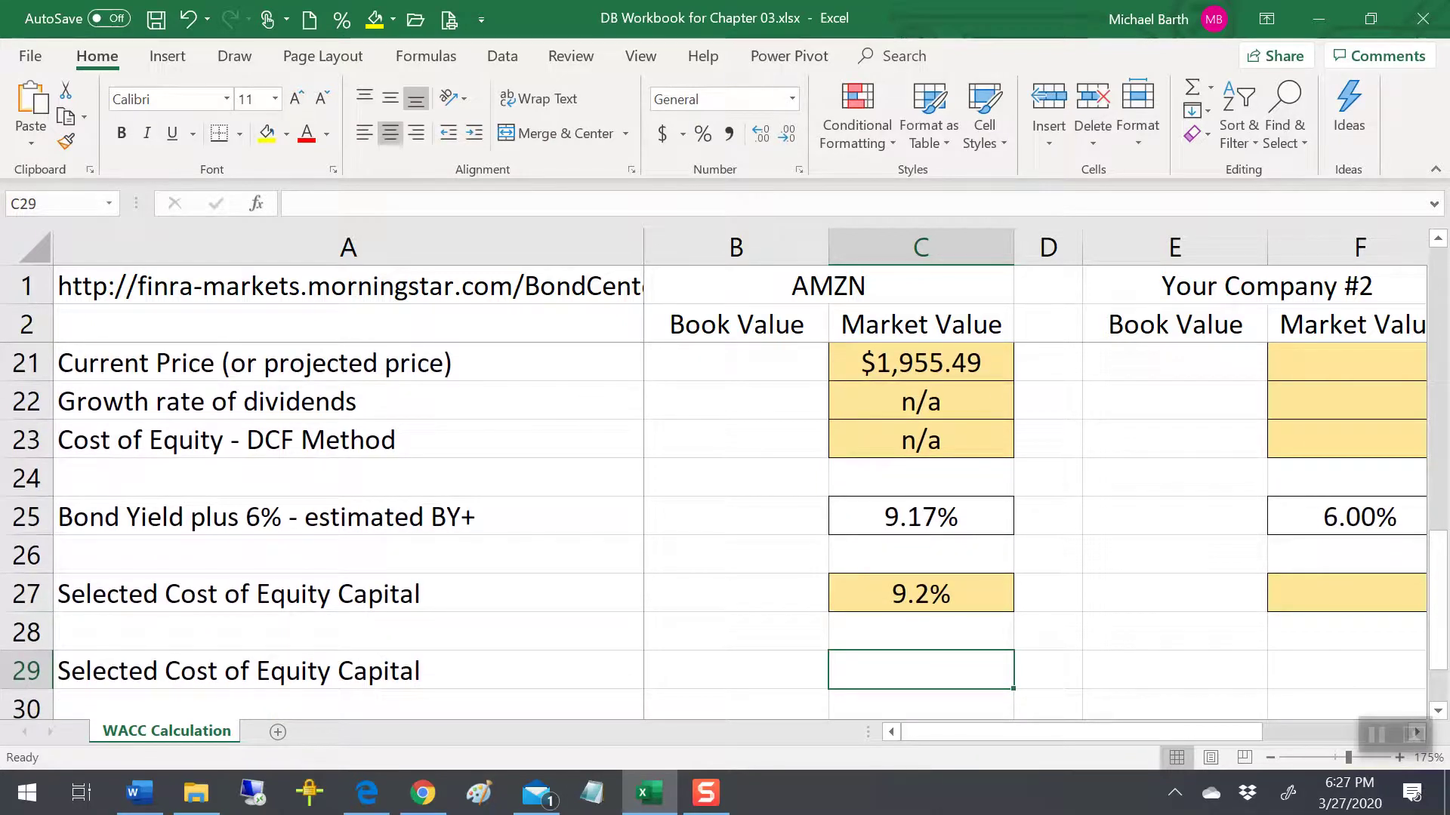
pyautogui.press('Down')
pyautogui.press('Down')
pyautogui.press('Down')
pyautogui.press('Up')
pyautogui.press('Up')
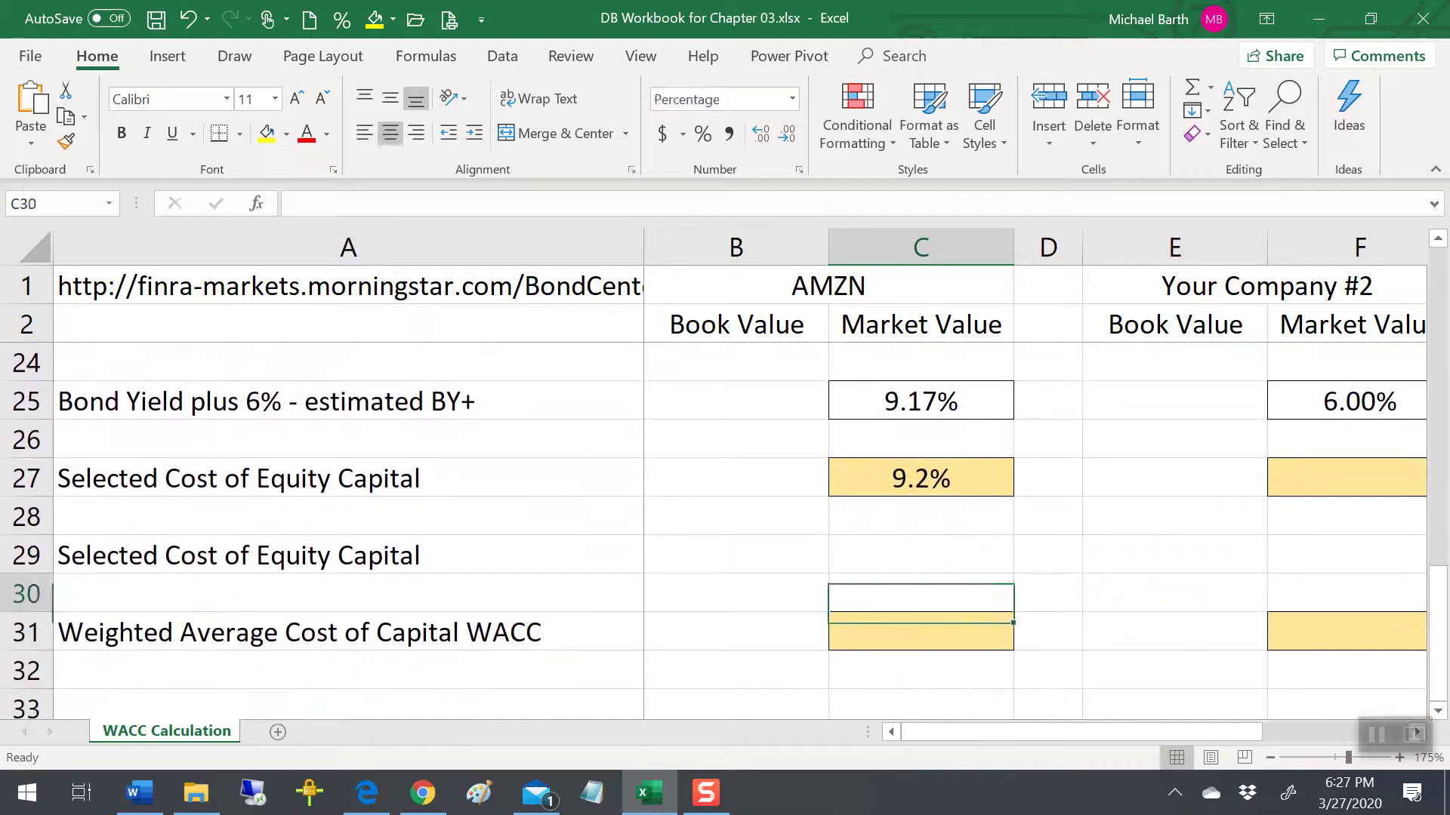
pyautogui.press('Up')
pyautogui.press('Left')
pyautogui.press('Left')
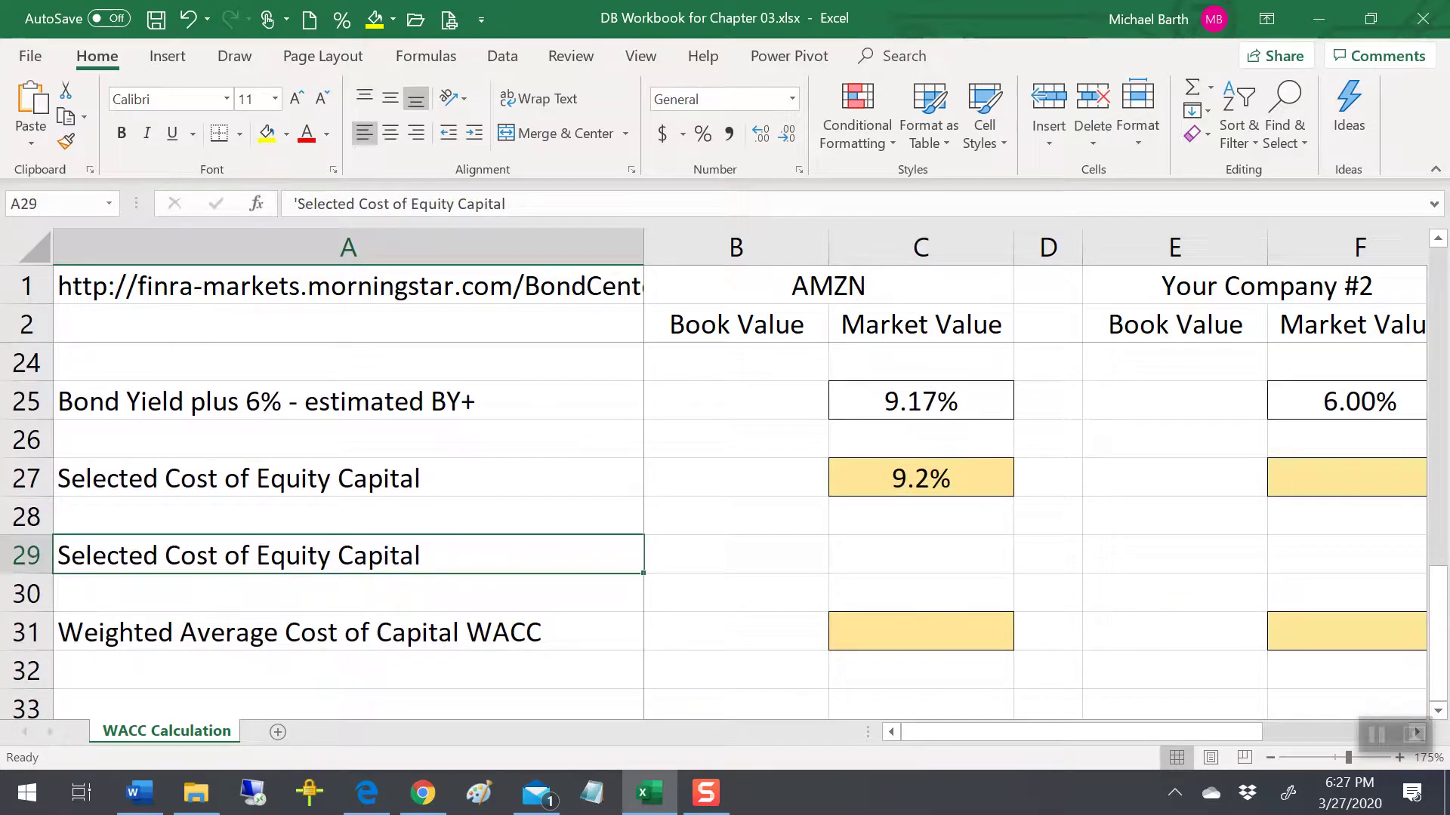
pyautogui.hotkey('shift', 'space')
pyautogui.hotkey('shift', 'Down')
pyautogui.hotkey('ctrl', '-')
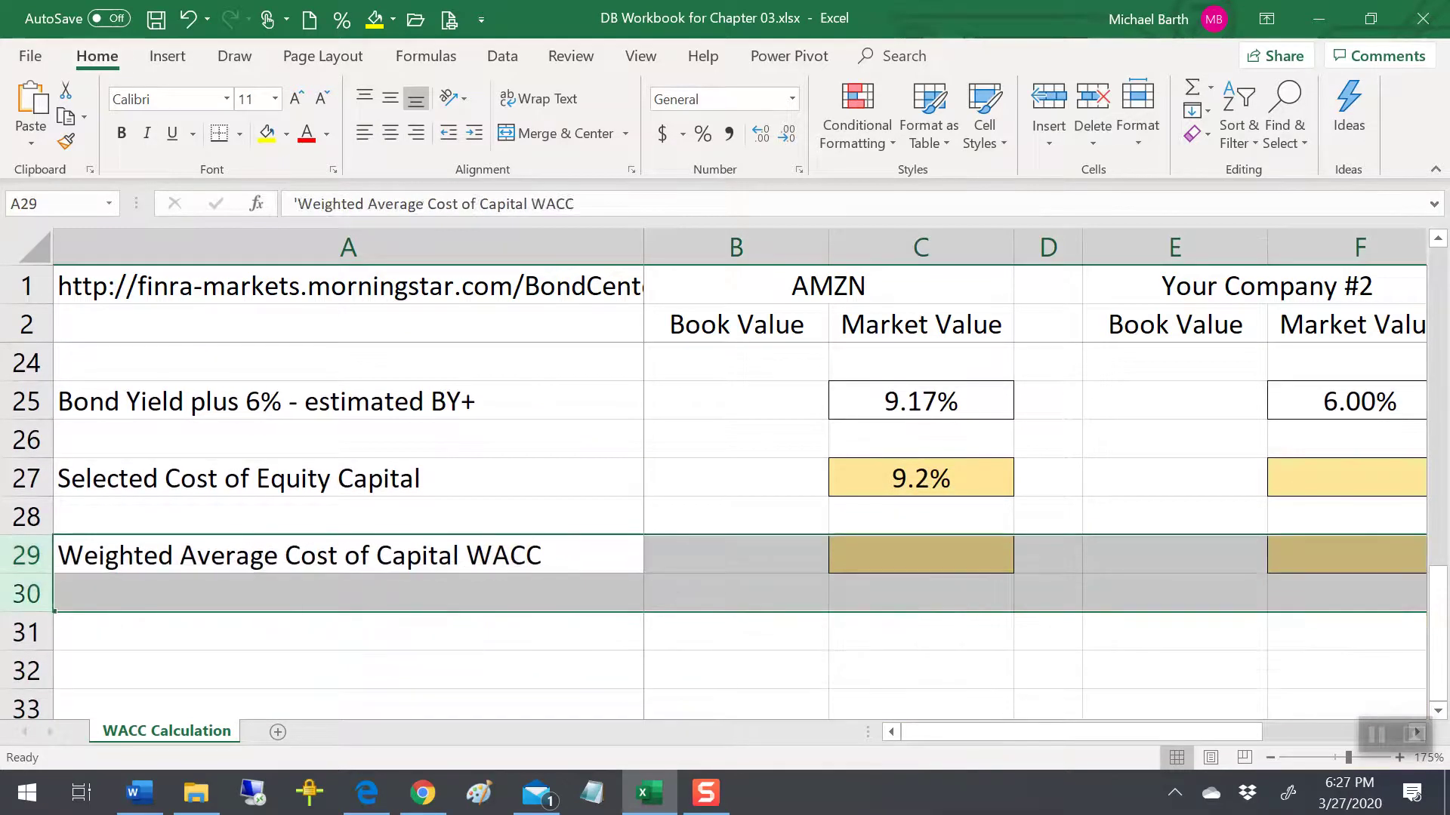
pyautogui.press('Right')
pyautogui.hotkey('ctrl', 'z')
# Start the WACC formula in C31 with the debt component, proportion debt times after-tax cost of debt, as =(C5*C16+
pyautogui.press('Right')
pyautogui.press('Down')
pyautogui.press('Down')
pyautogui.press('Right')
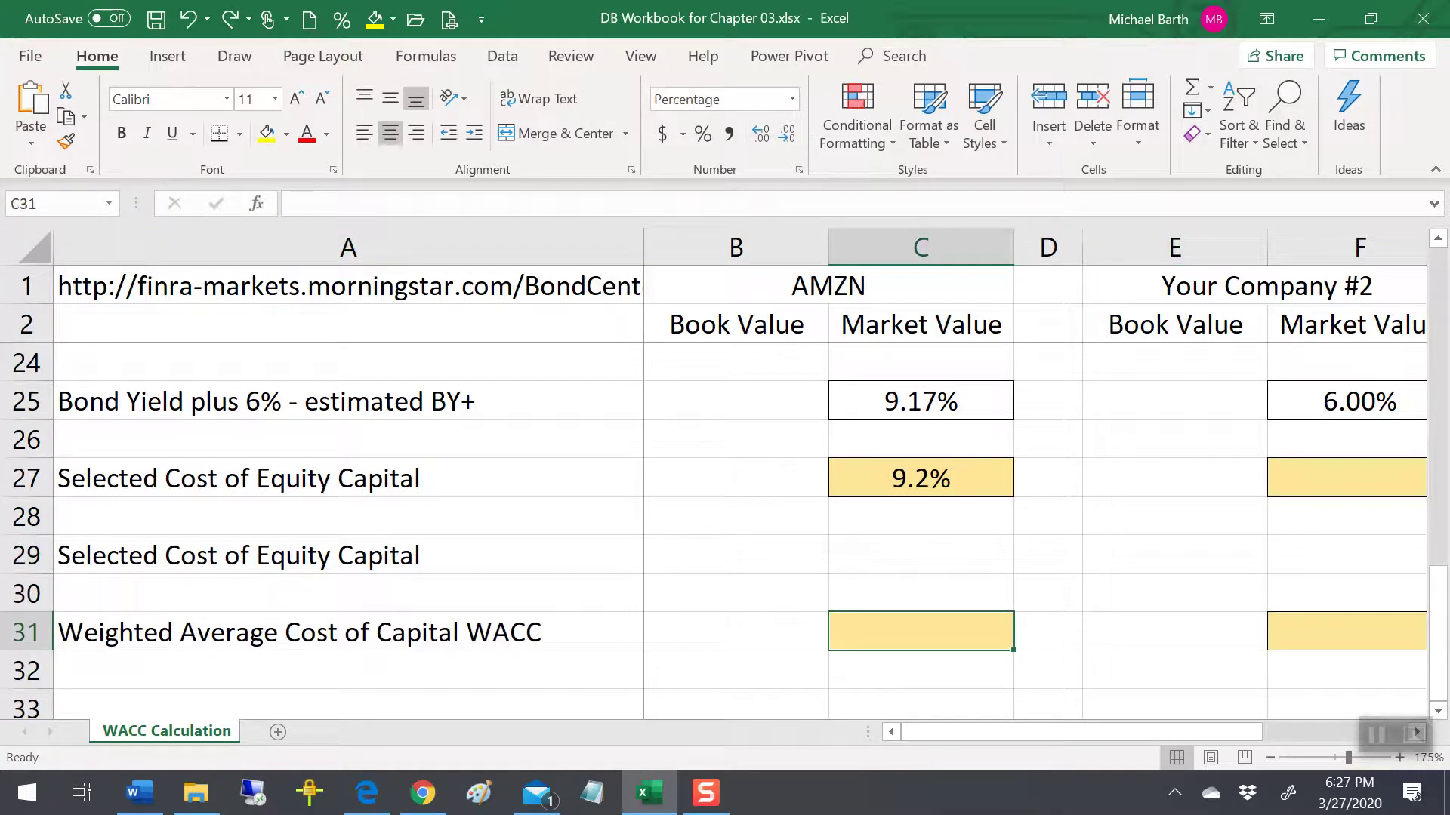
pyautogui.press('Right')
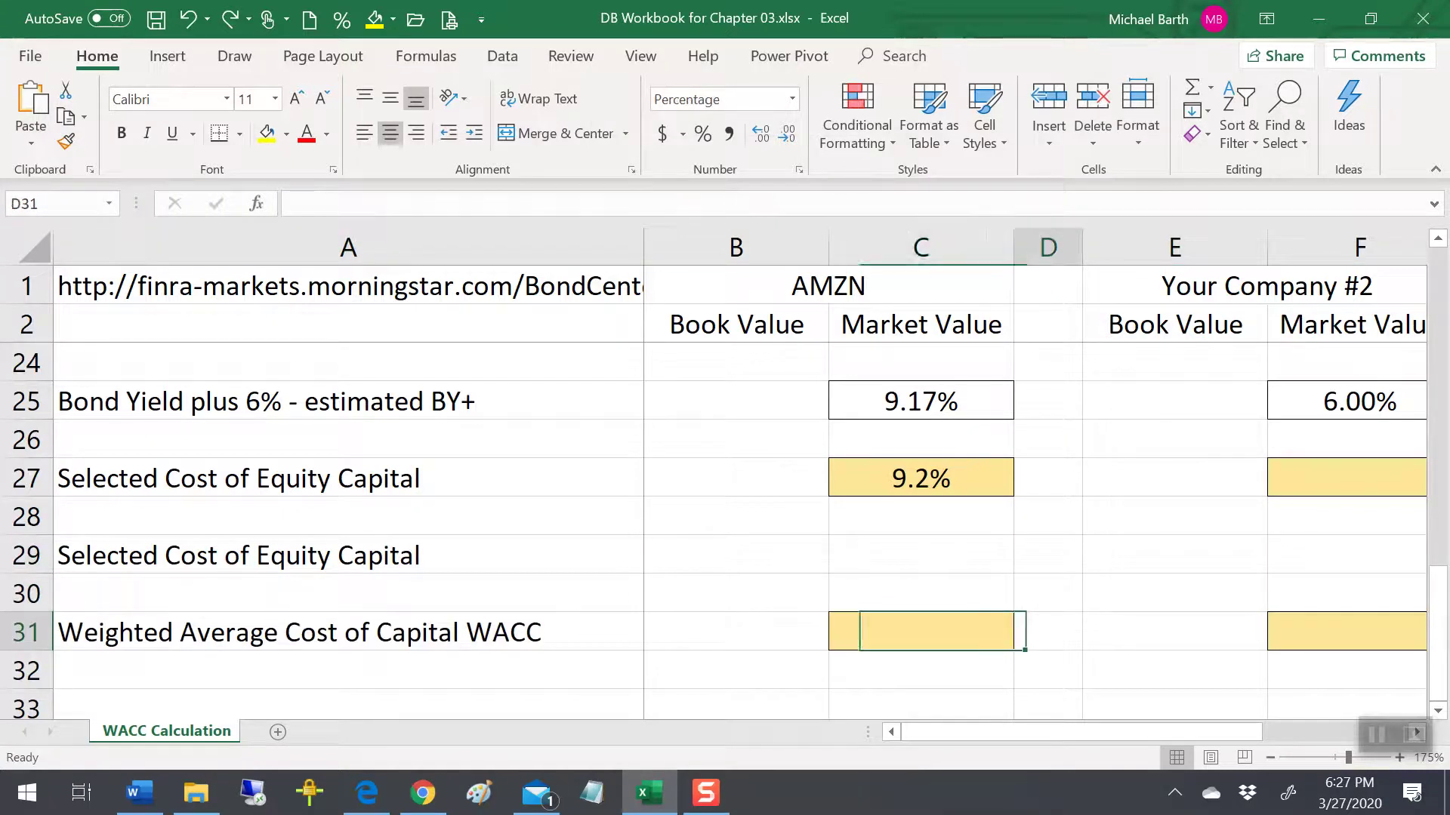
pyautogui.press('Left')
pyautogui.write('=(')
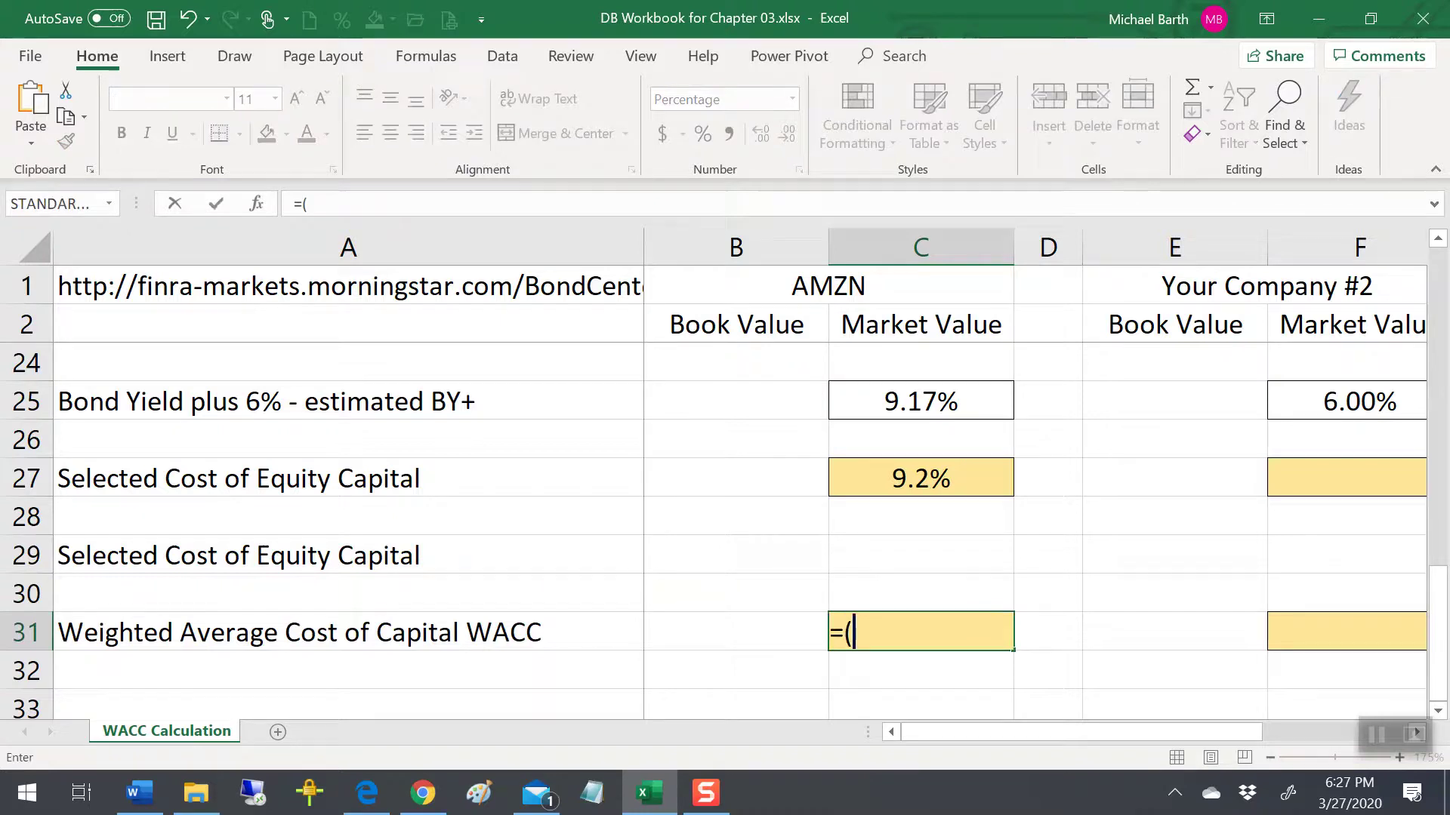
pyautogui.hotkey('ctrl', 'Home')
pyautogui.press('Right')
pyautogui.press('Down')
pyautogui.press('Down')
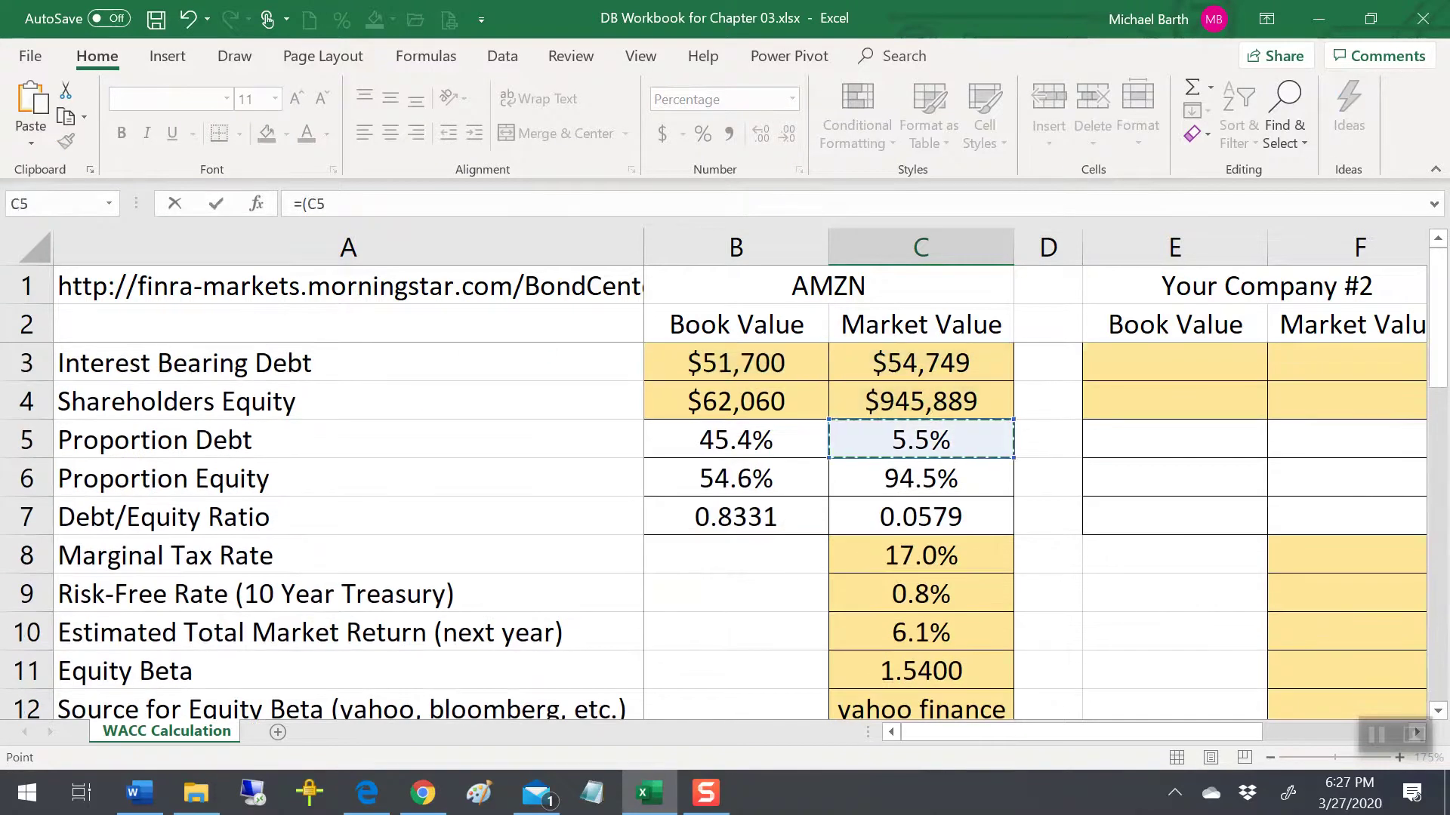
pyautogui.write('*')
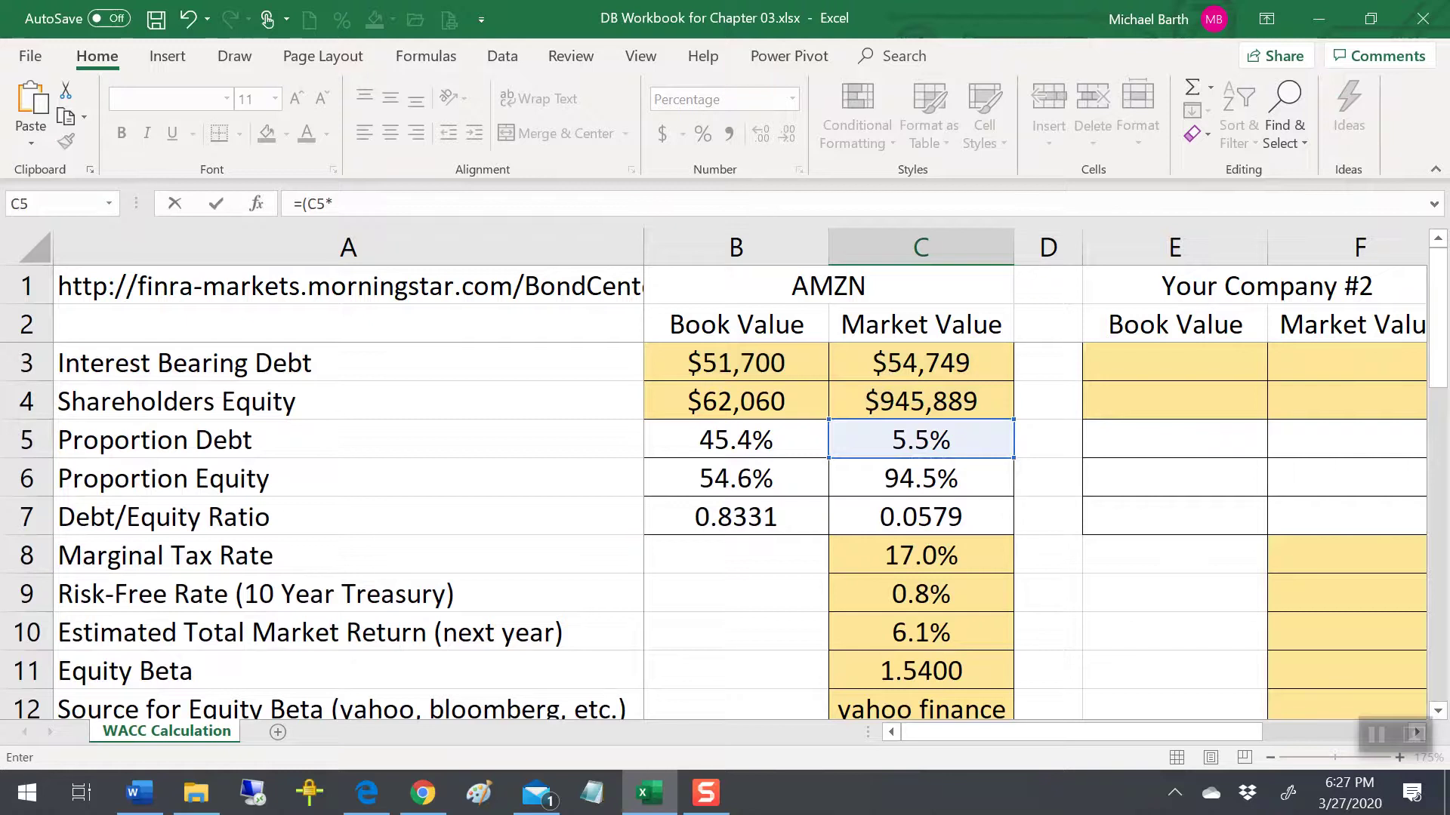
pyautogui.scroll(-3, 971, 453)
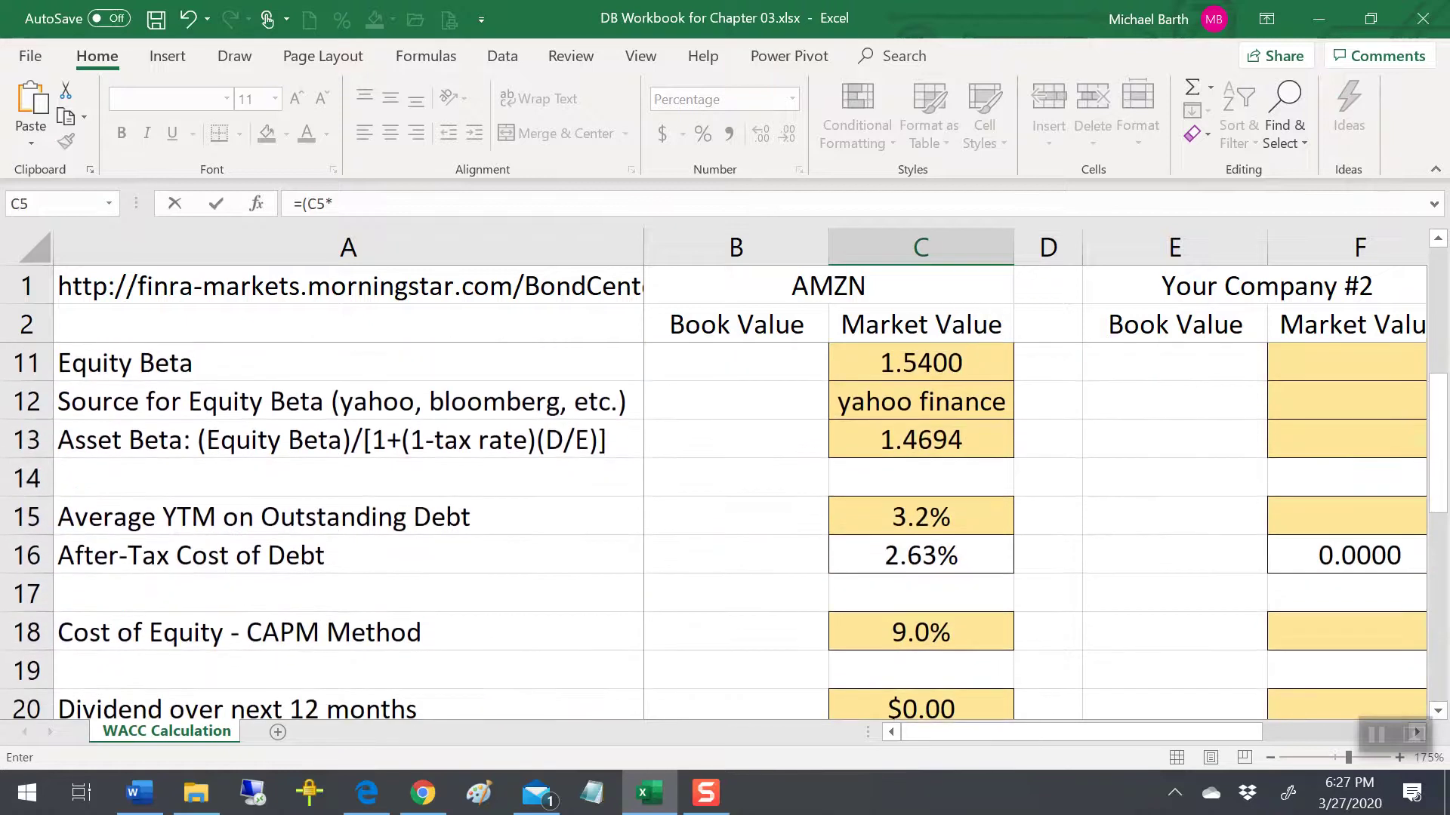
pyautogui.click(921, 556)
pyautogui.write('+')
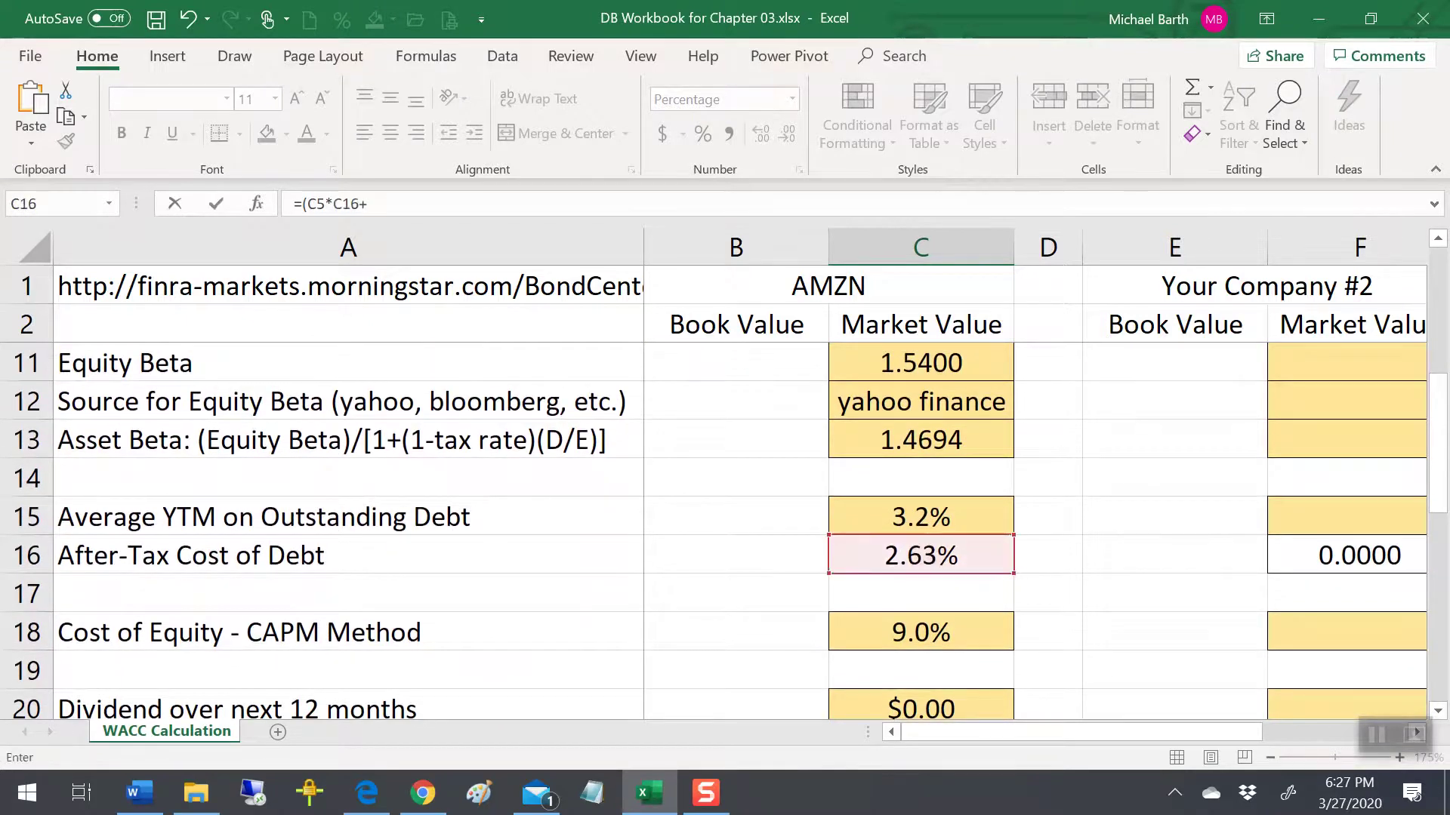
# Complete the C31 formula with proportion equity times the selected cost of equity, giving =(C5*C16+C6*C27)
pyautogui.scroll(3, 922, 490)
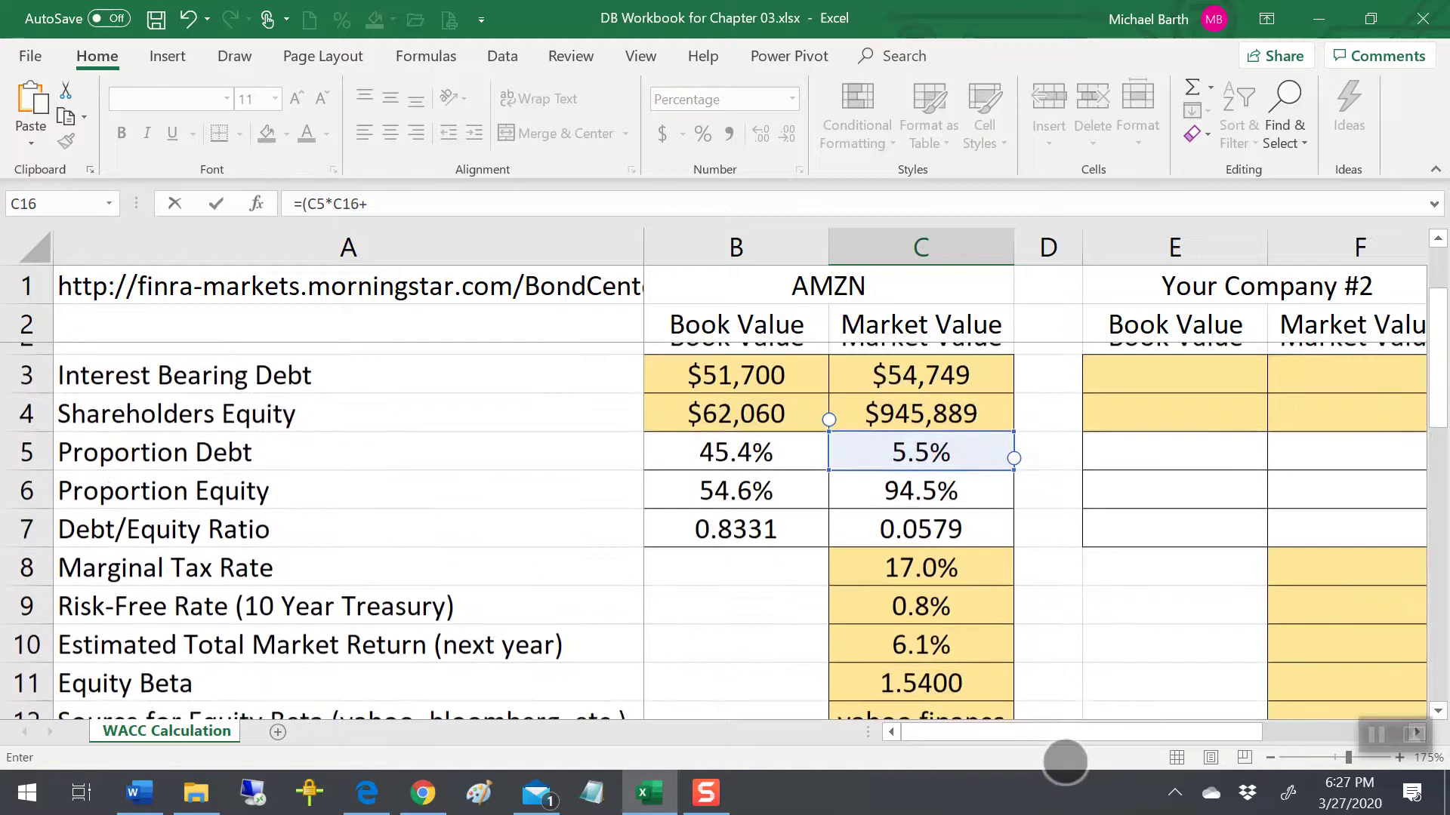
pyautogui.click(925, 479)
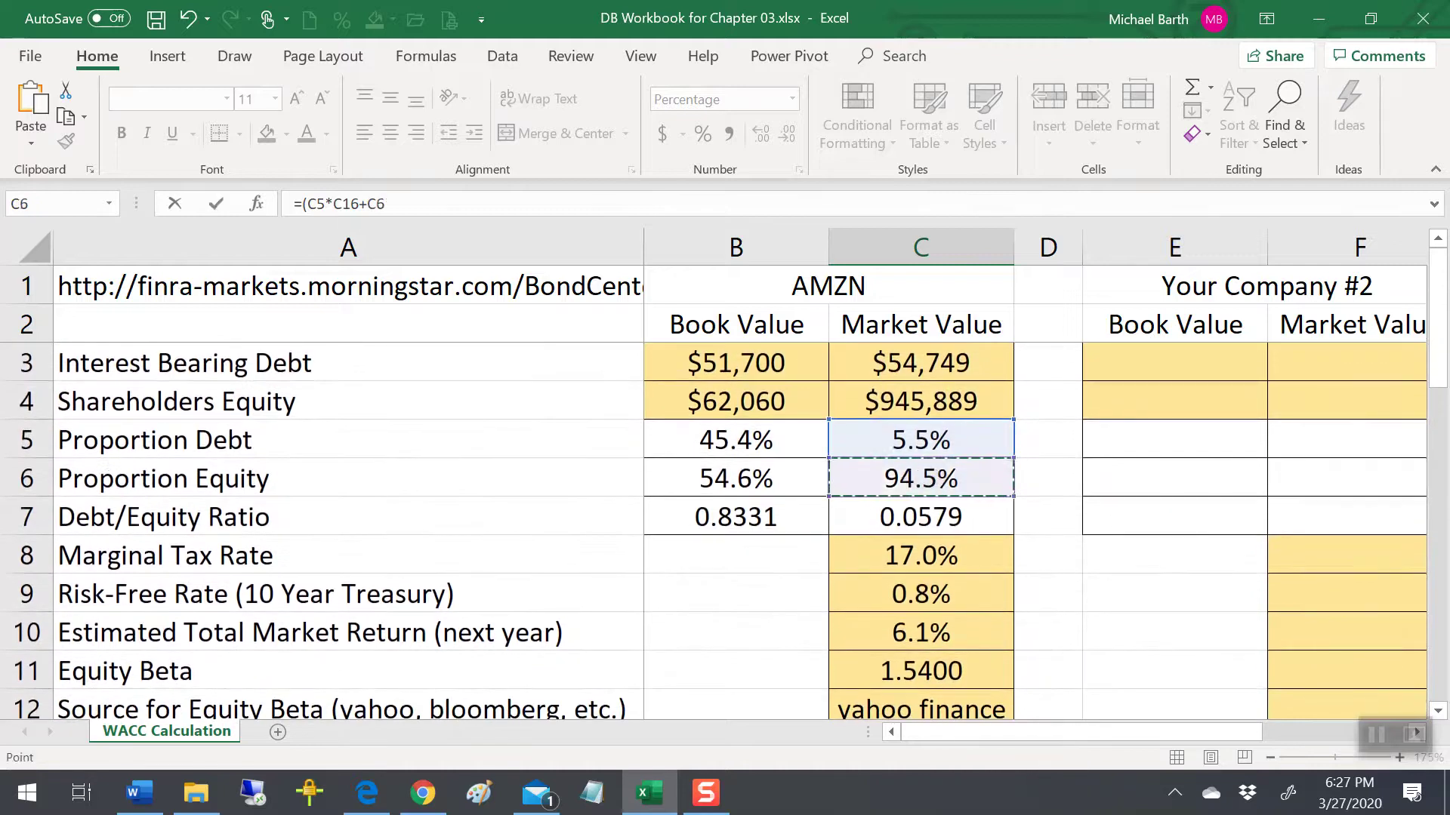
pyautogui.write('*')
pyautogui.press('Down')
pyautogui.press('Down')
pyautogui.press('Down')
pyautogui.press('Down')
pyautogui.press('Down')
pyautogui.press('Down')
pyautogui.press('Down')
pyautogui.press('Down')
pyautogui.press('Down')
pyautogui.press('Down')
pyautogui.press('Down')
pyautogui.press('Down')
pyautogui.press('Down')
pyautogui.press('Down')
pyautogui.press('Down')
pyautogui.press('Down')
pyautogui.press('Down')
pyautogui.press('Down')
pyautogui.press('Down')
pyautogui.press('Down')
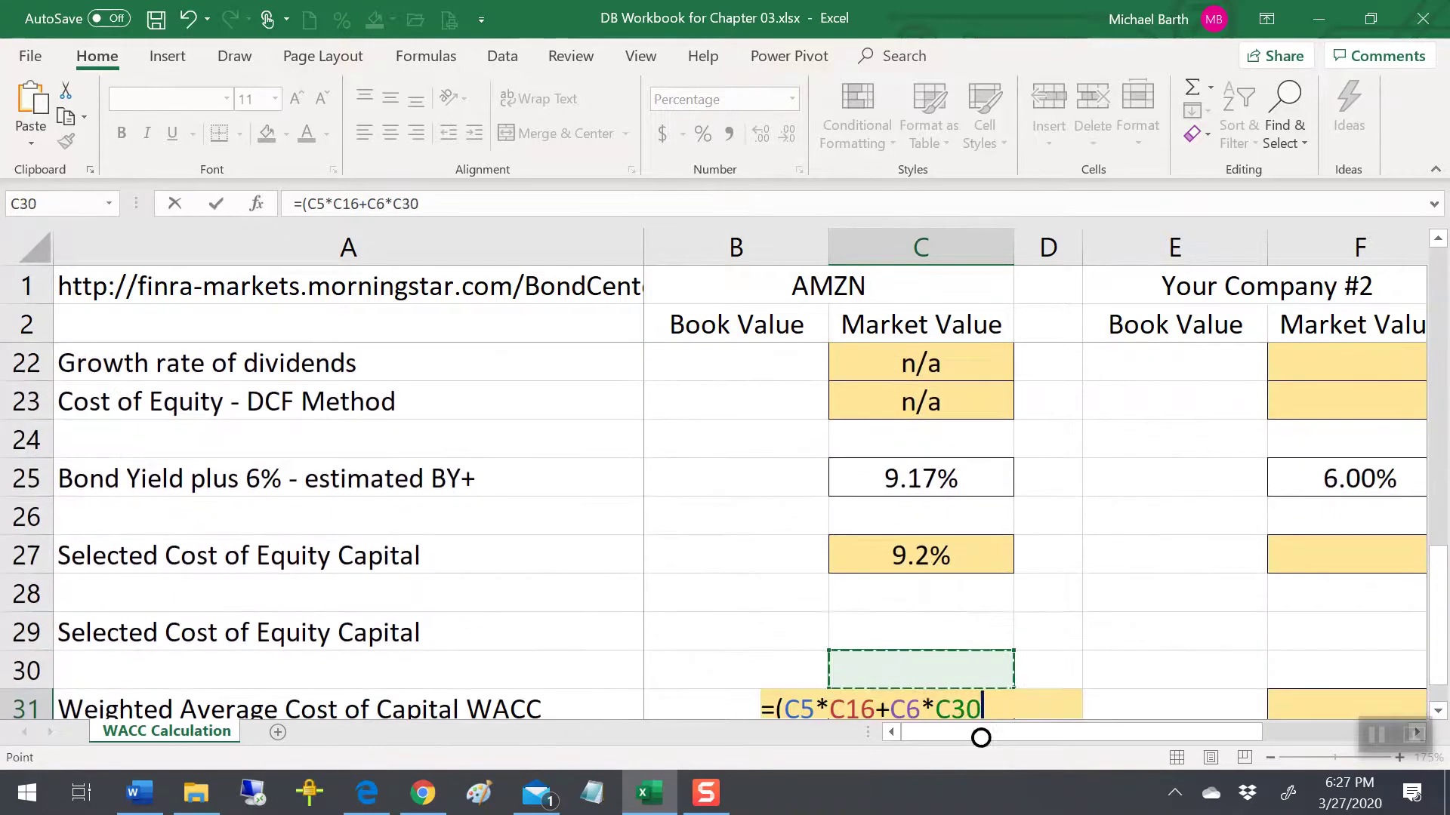
pyautogui.press('Up')
pyautogui.press('Up')
pyautogui.press('Up')
pyautogui.write(')')
pyautogui.press('Return')
pyautogui.press('Return')
pyautogui.press('Return')
pyautogui.press('Up')
pyautogui.press('Up')
pyautogui.press('Up')
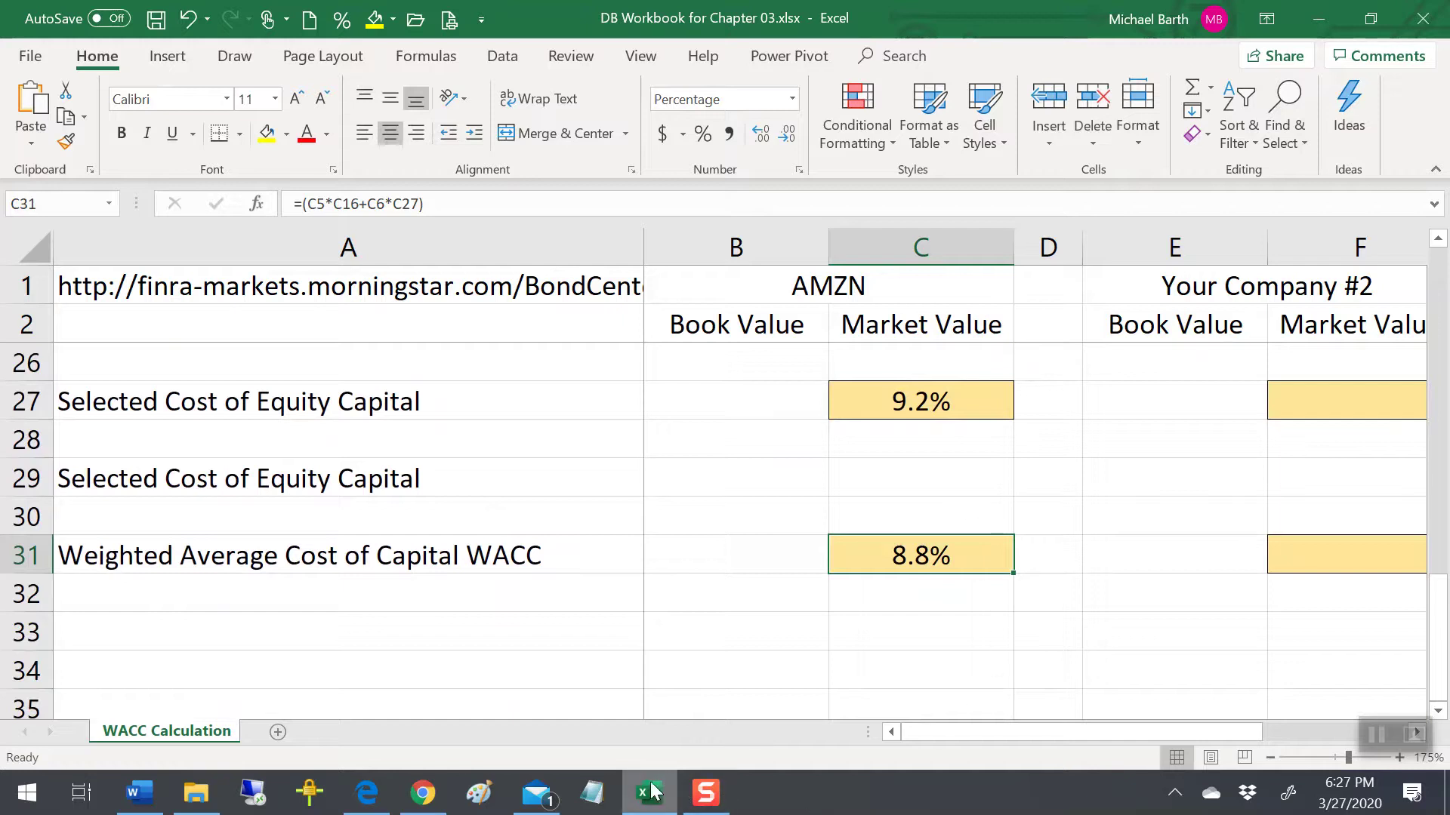
pyautogui.moveTo(648, 791)
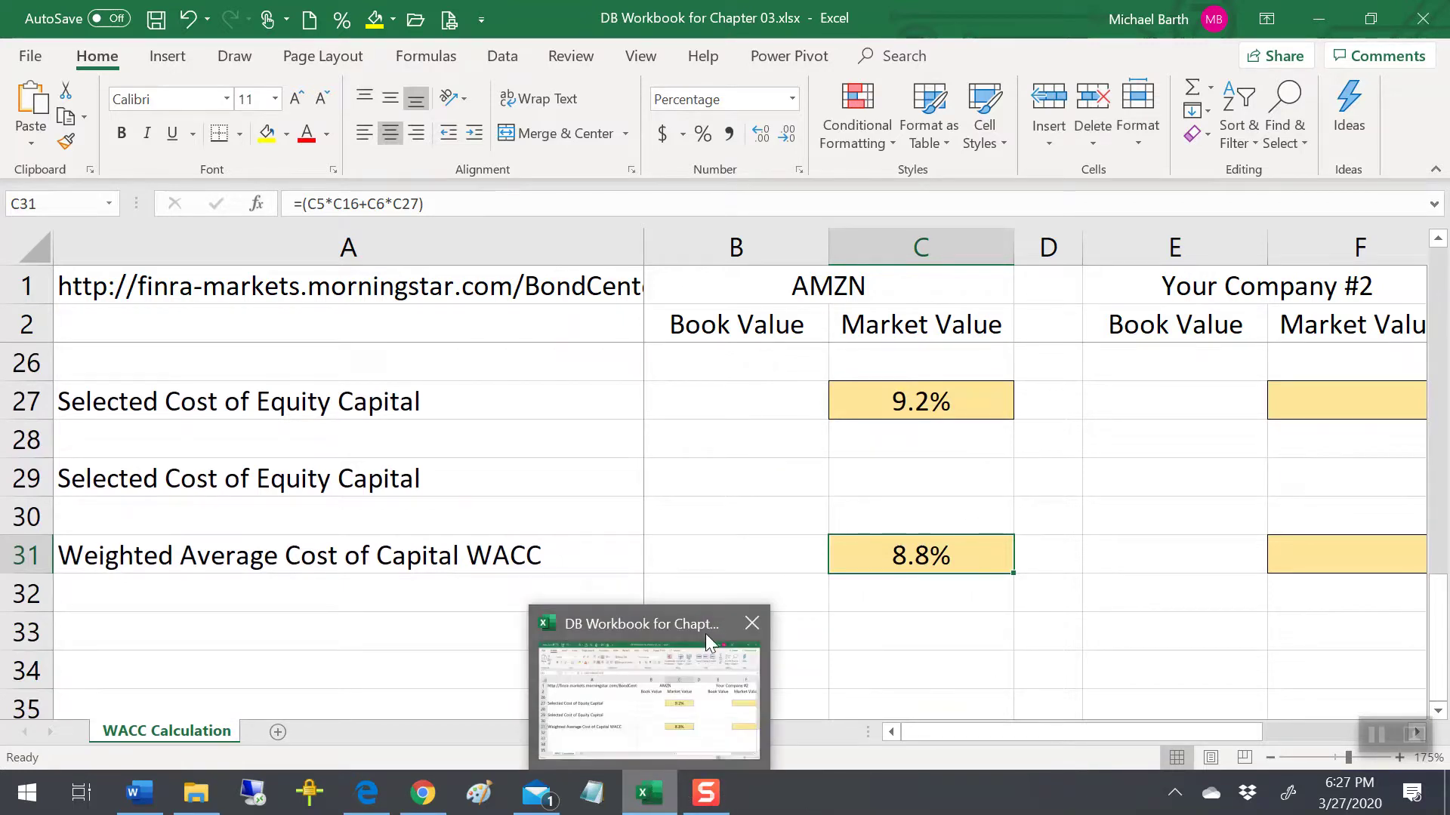